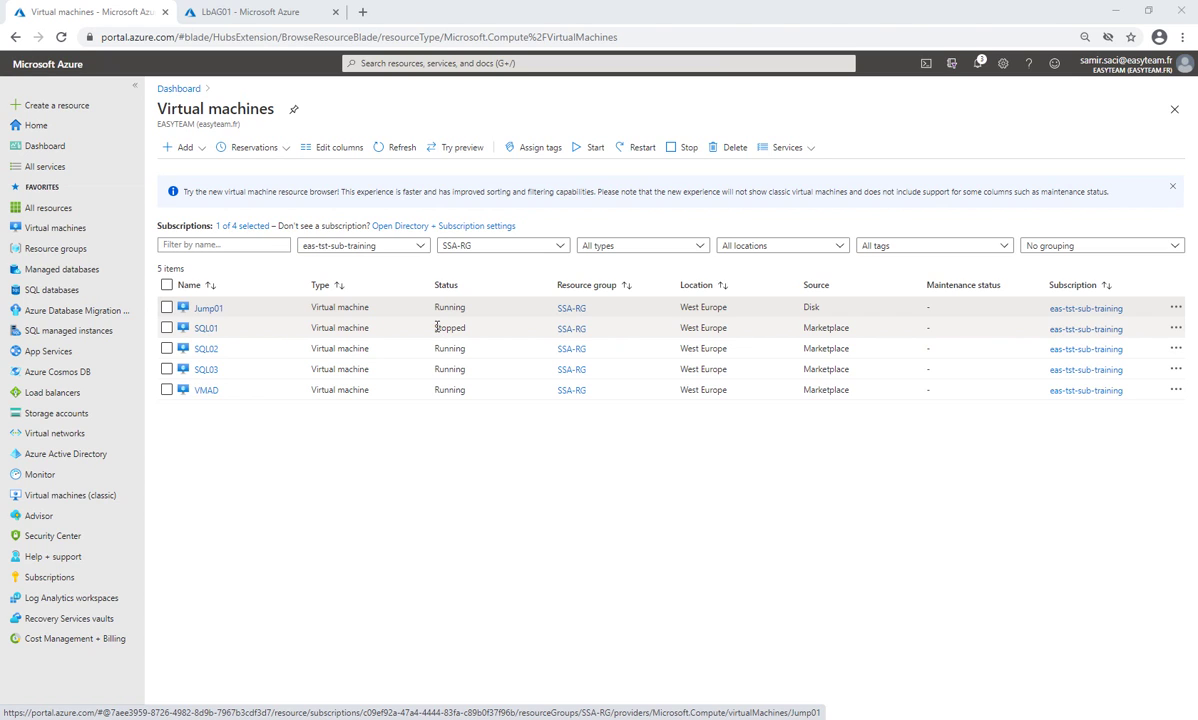
# - Check the status of the SQL01 virtual machine in the Azure virtual machines list
pyautogui.doubleClick(440, 327)
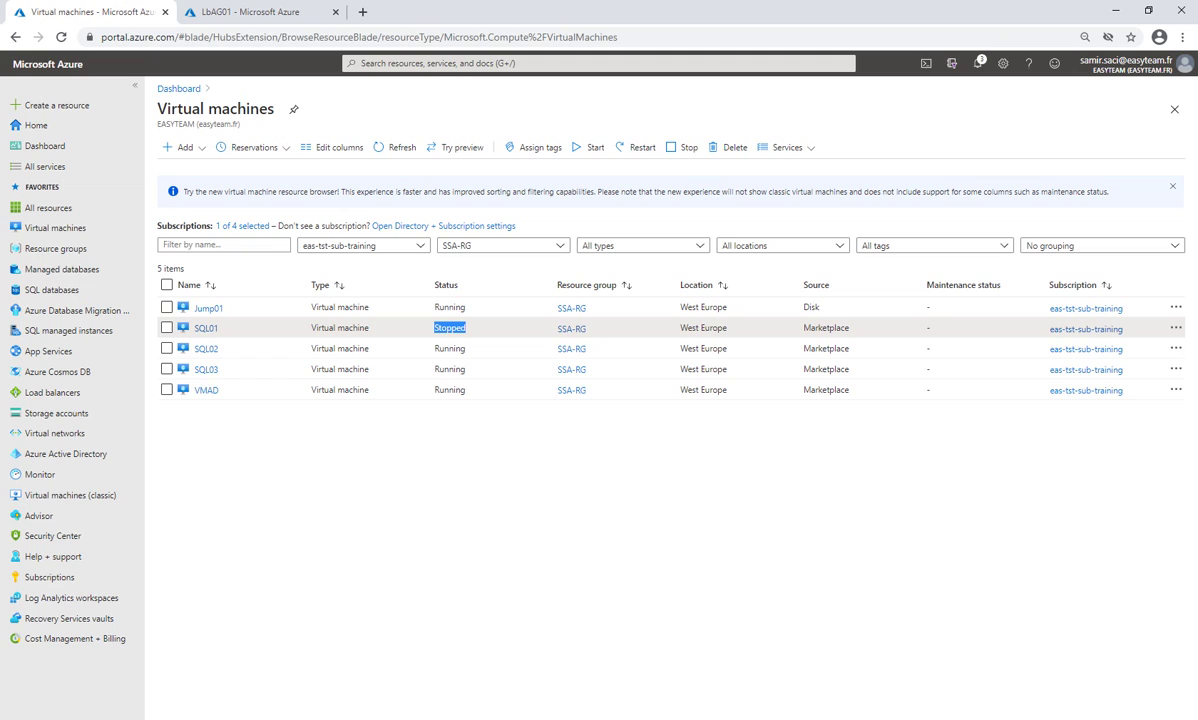
pyautogui.click(440, 328)
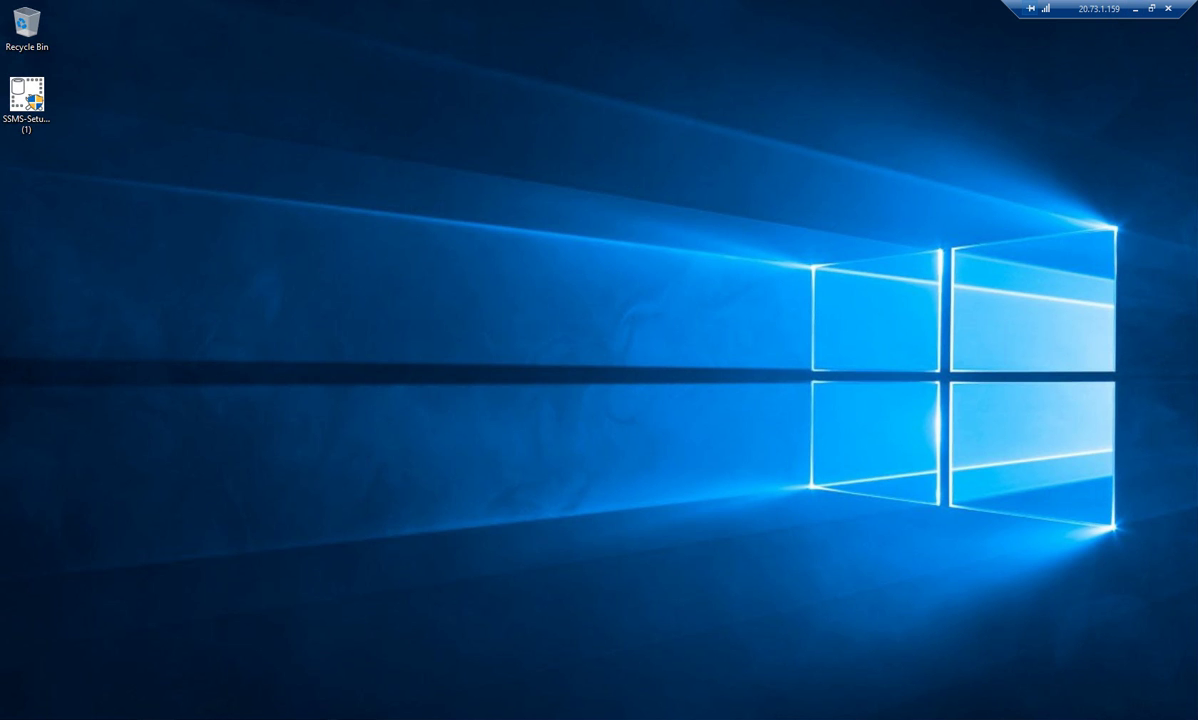
# - Switch to the sql03 remote desktop session and examine its Failover Cluster Manager and SQL Server services
pyautogui.moveTo(190, 717)
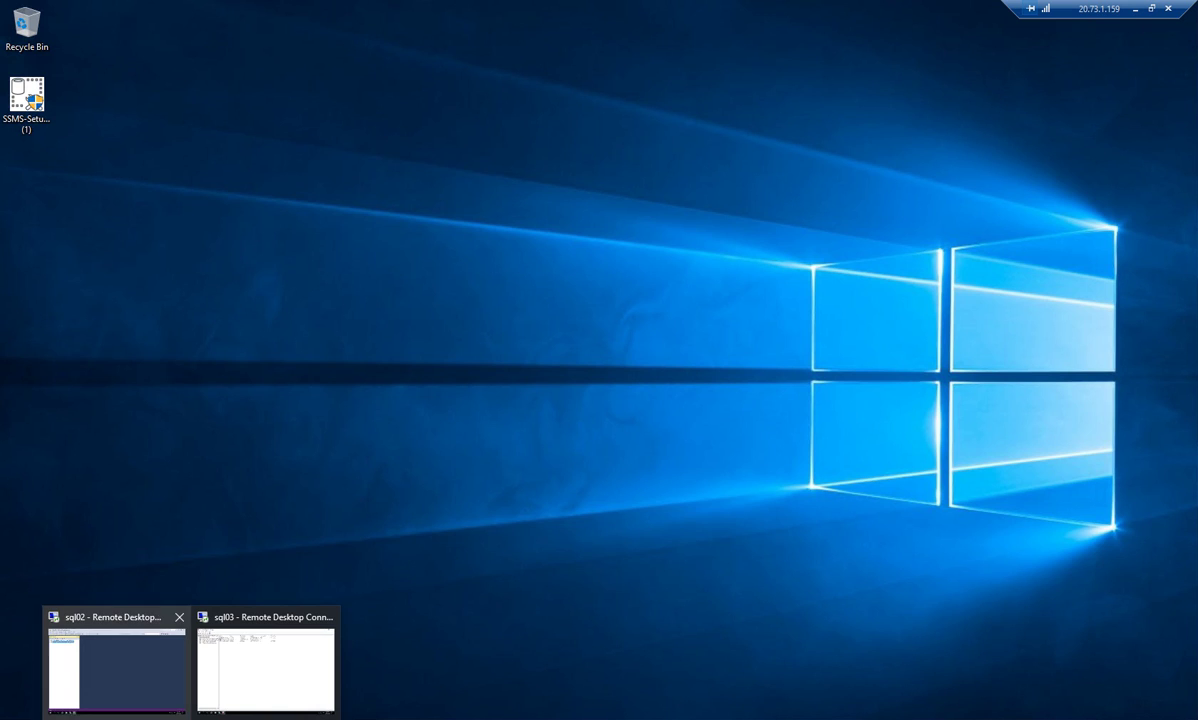
pyautogui.click(267, 668)
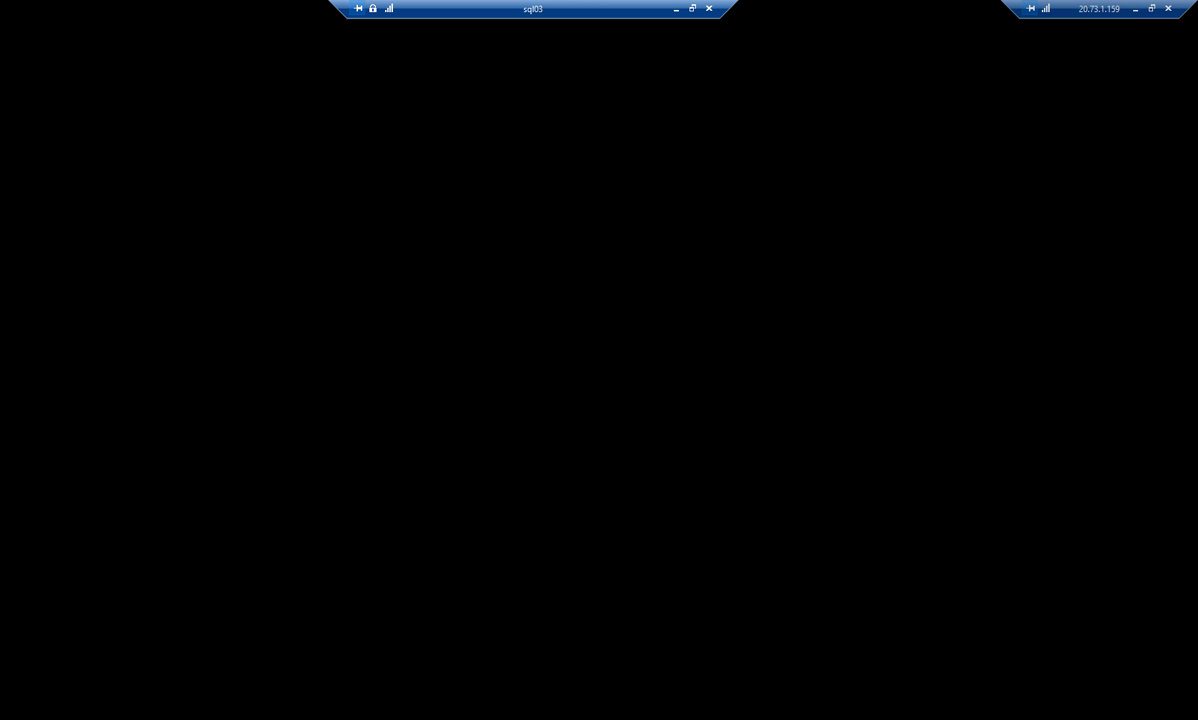
pyautogui.hotkey('alt', 'Tab')
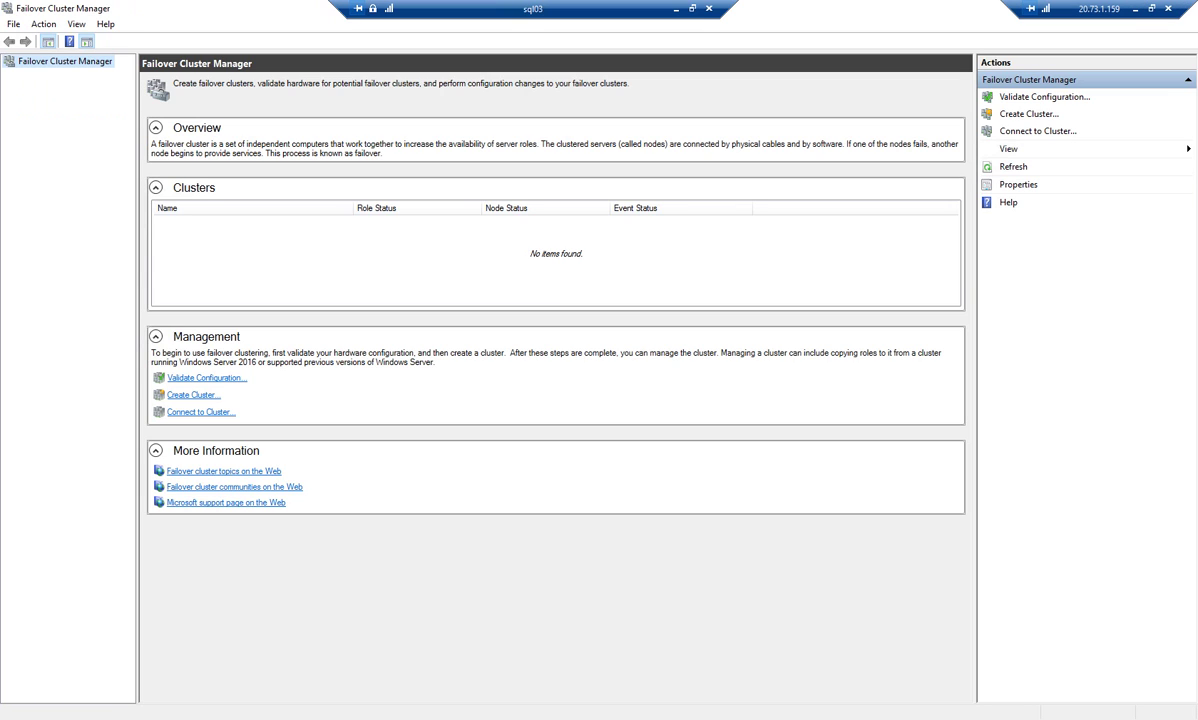
pyautogui.hotkey('alt', 'Tab')
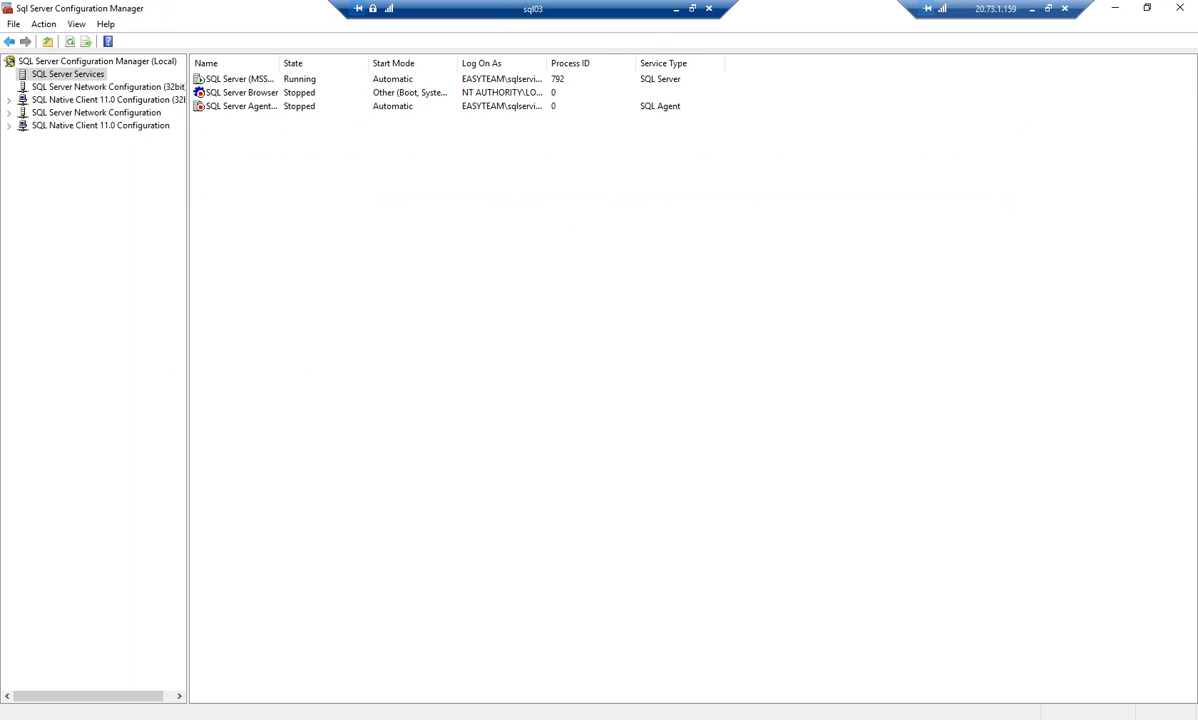
pyautogui.click(676, 9)
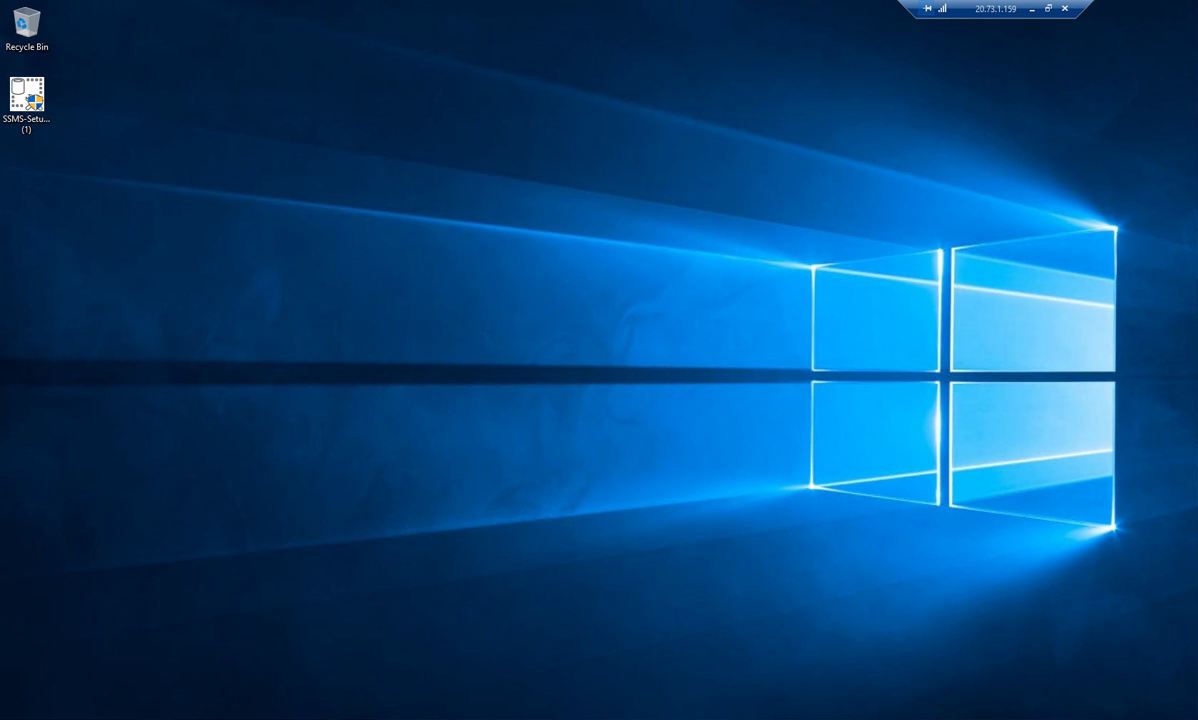
# - Switch to the sql02 remote session and examine SQL02's databases and the AG10 availability group in SQL Server Management Studio
pyautogui.moveTo(191, 718)
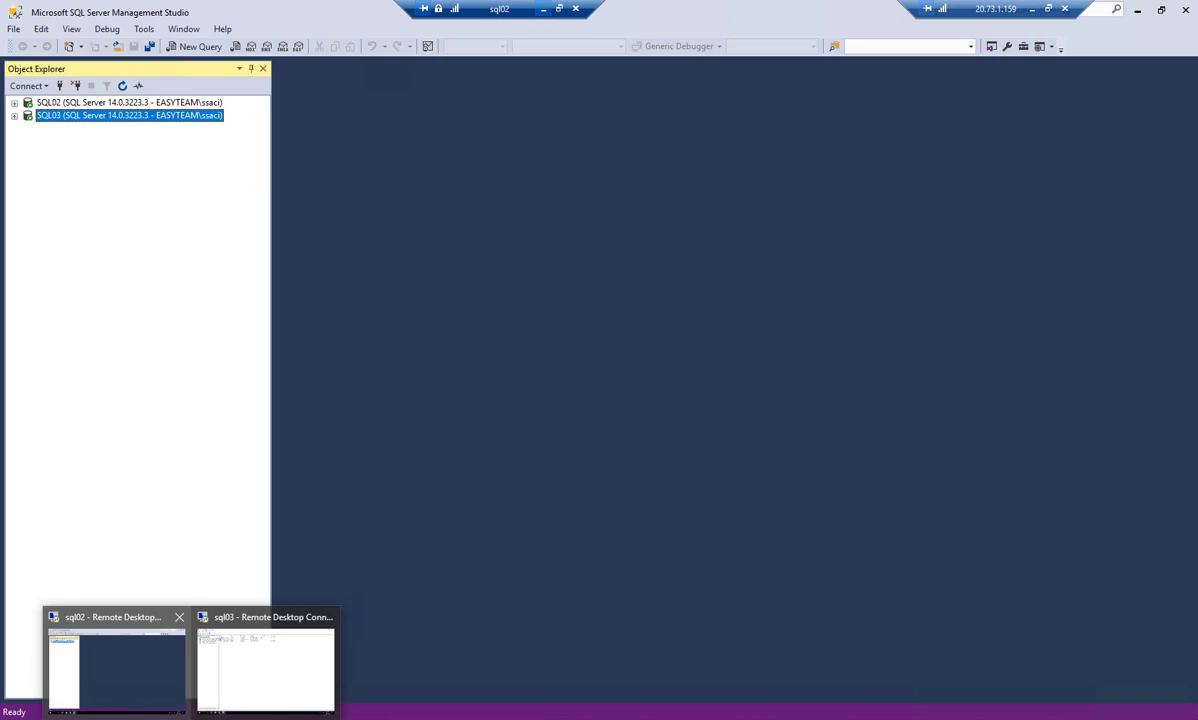
pyautogui.click(115, 662)
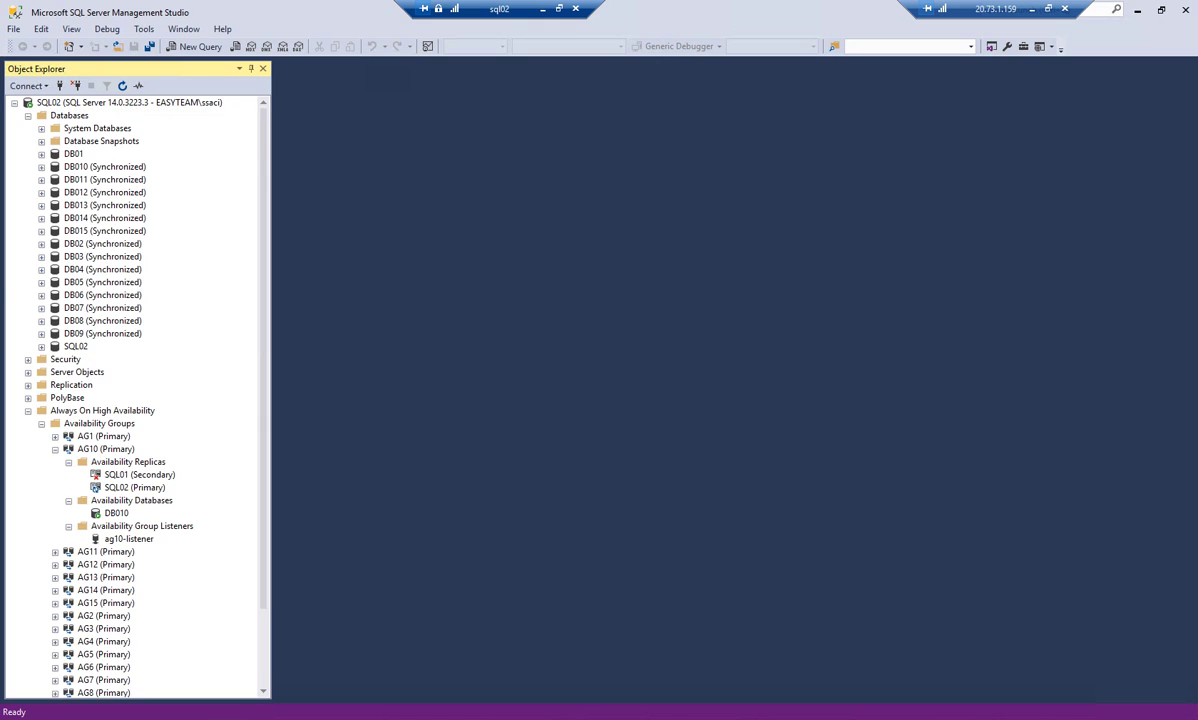
pyautogui.click(105, 167)
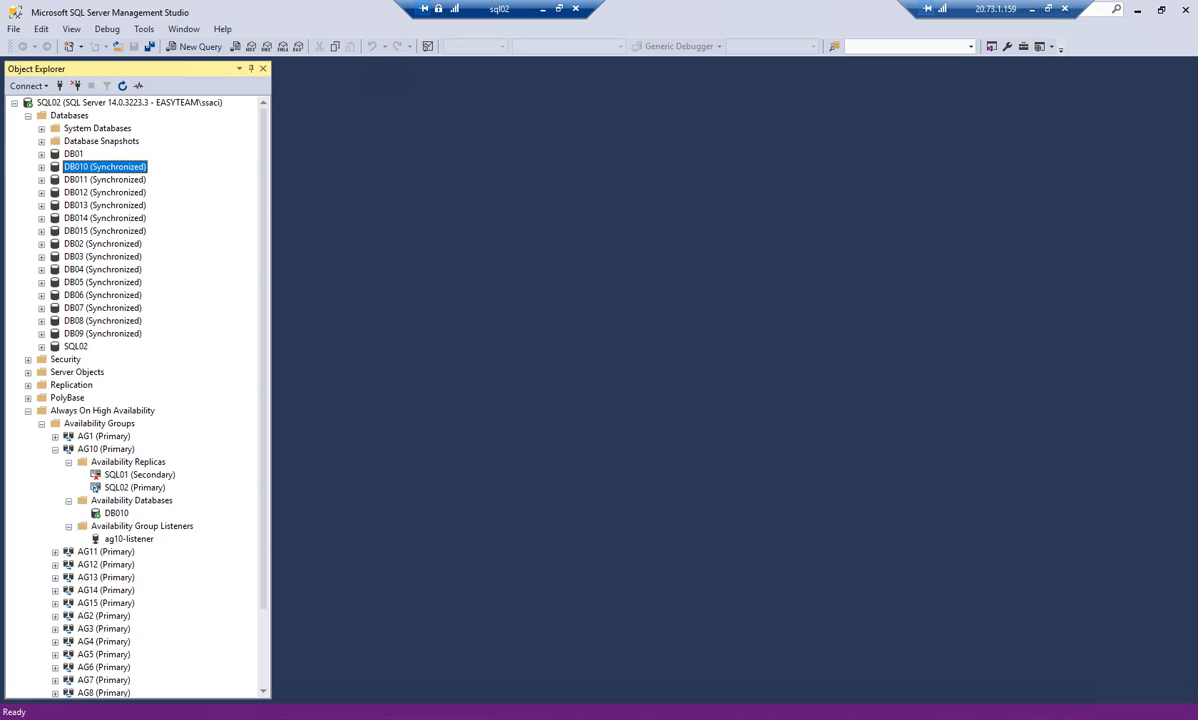
pyautogui.click(103, 321)
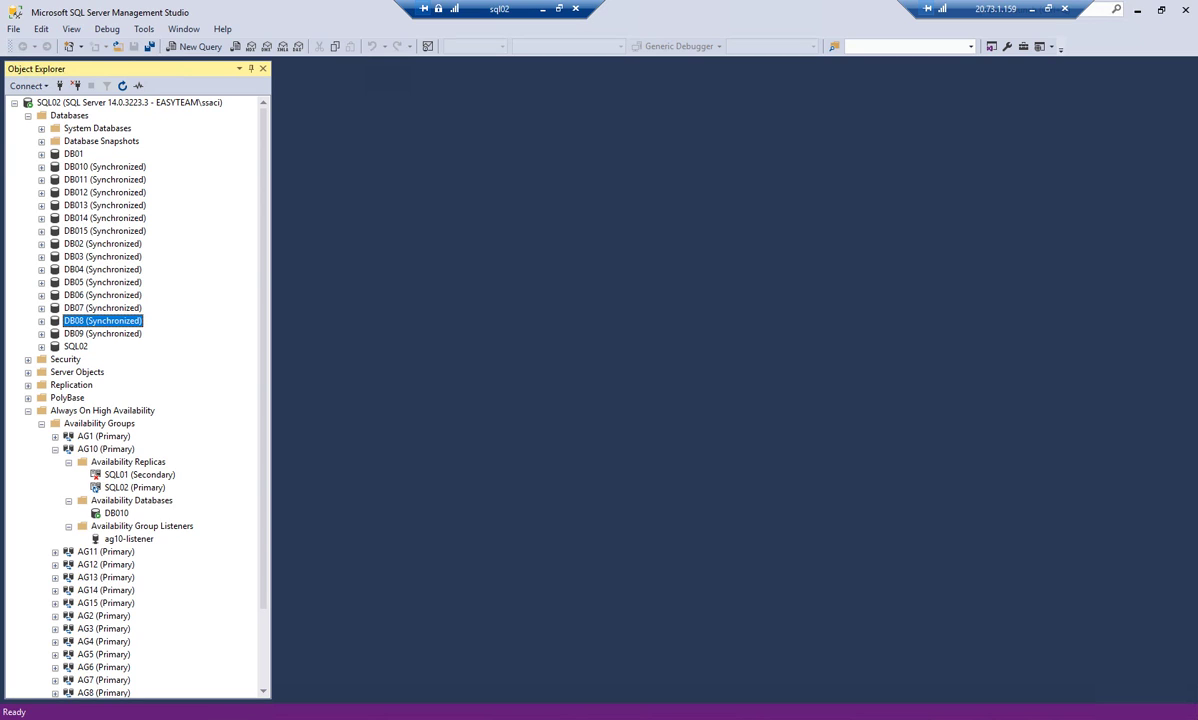
pyautogui.click(117, 513)
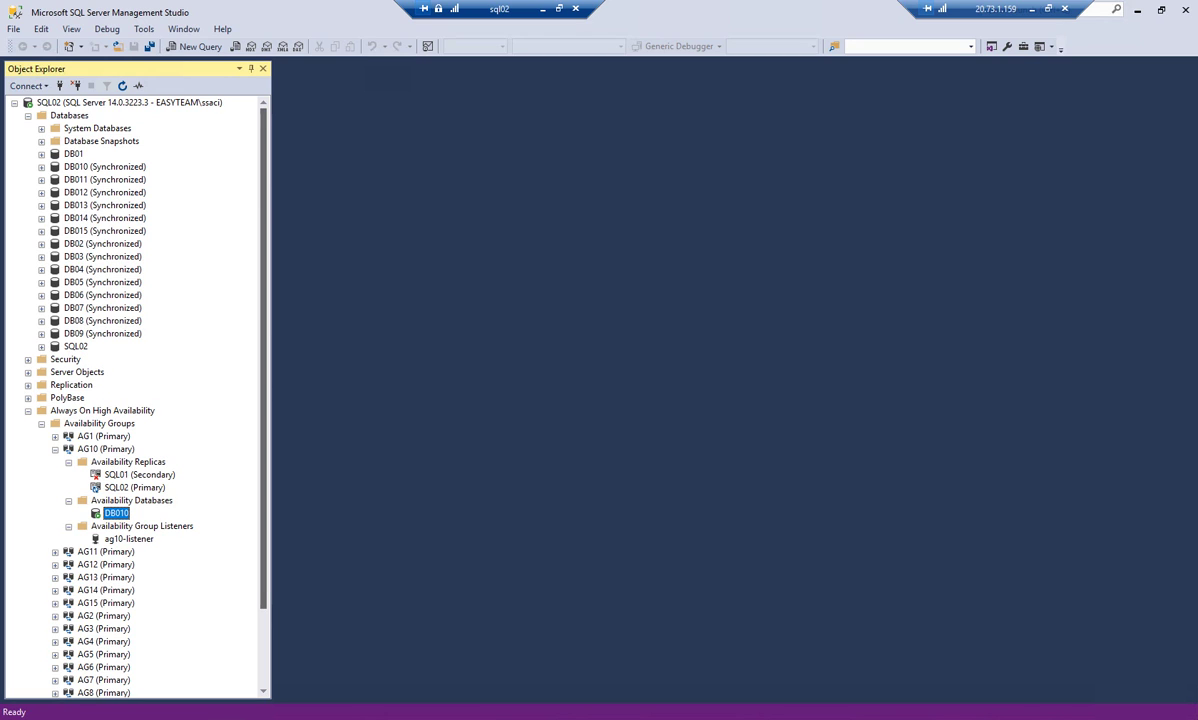
# - Review the cluster nodes, and inspect the Databases and Always On High Availability folders of SQL03
pyautogui.scroll(-3, 135, 400)
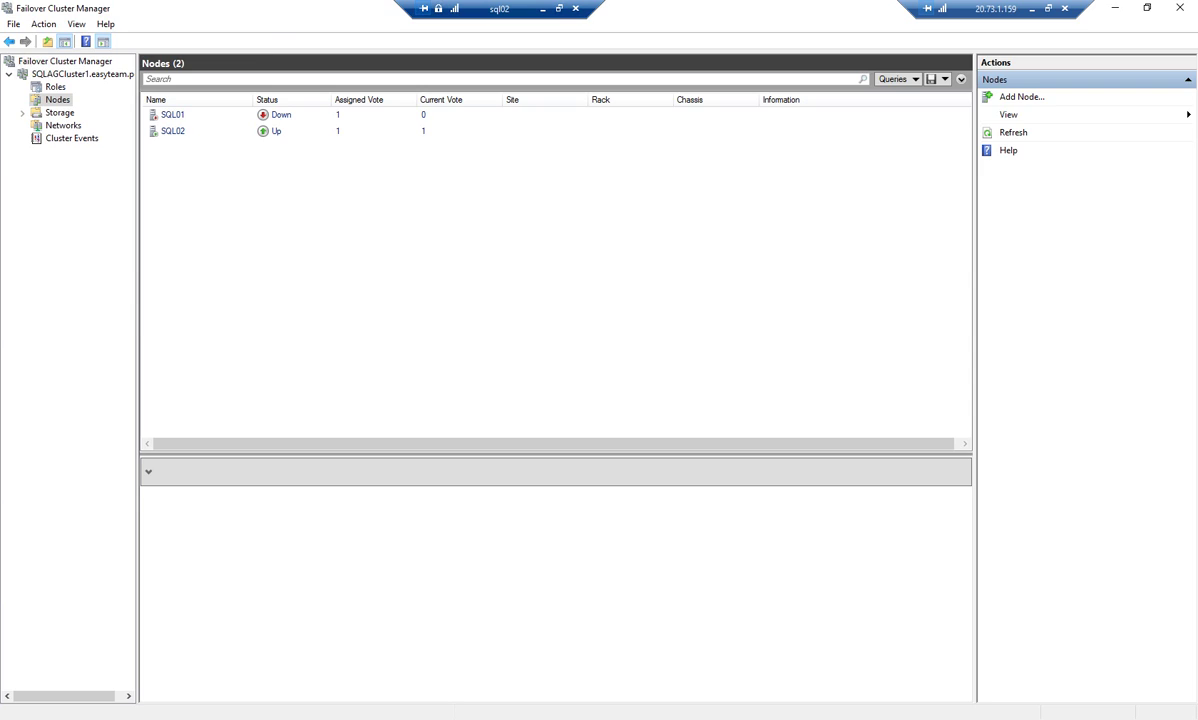
pyautogui.hotkey('alt', 'Tab')
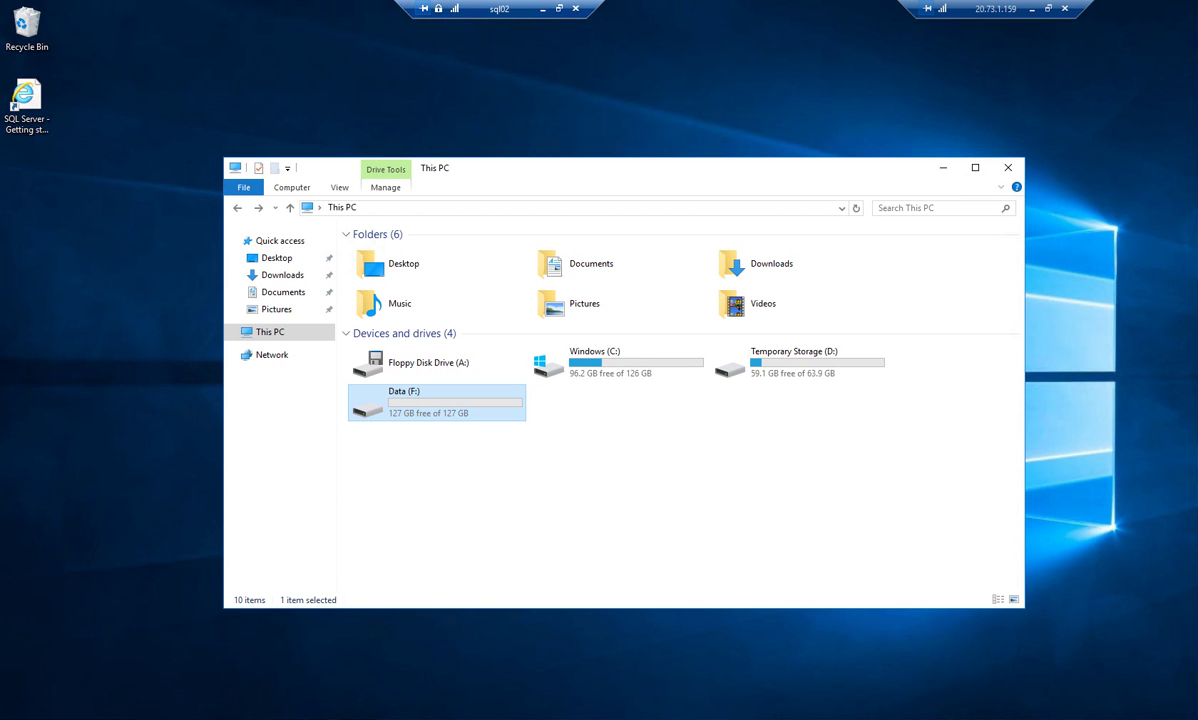
pyautogui.hotkey('alt', 'Tab')
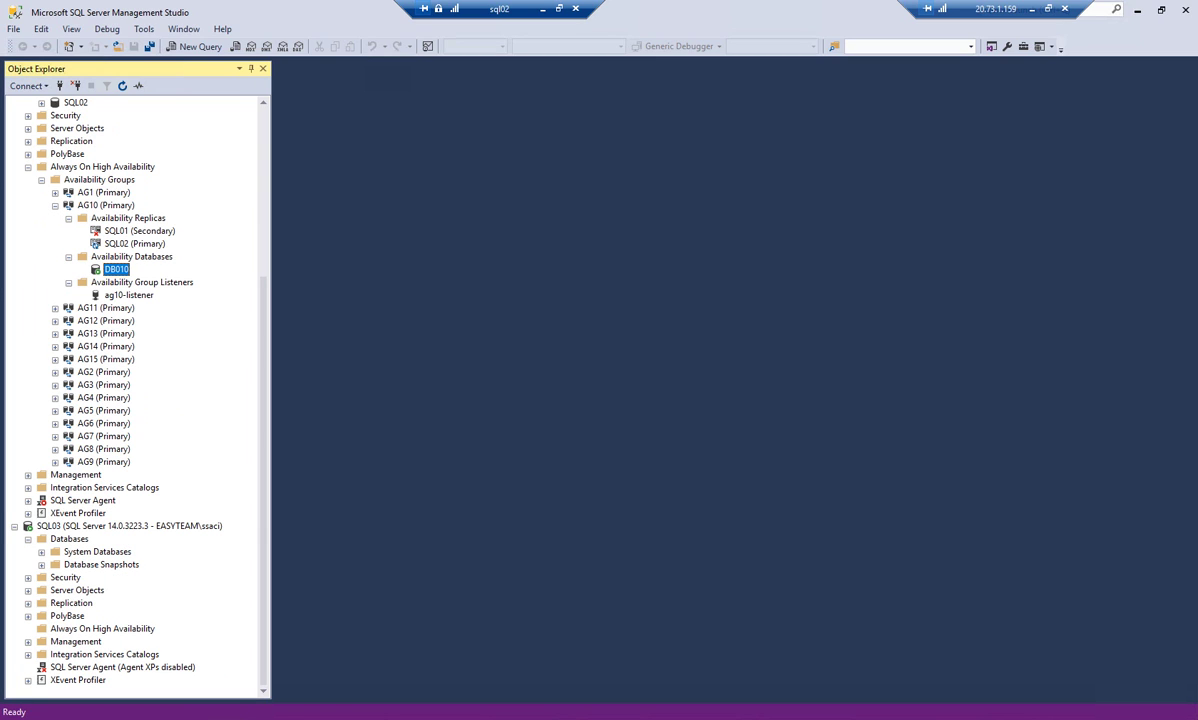
pyautogui.click(69, 539)
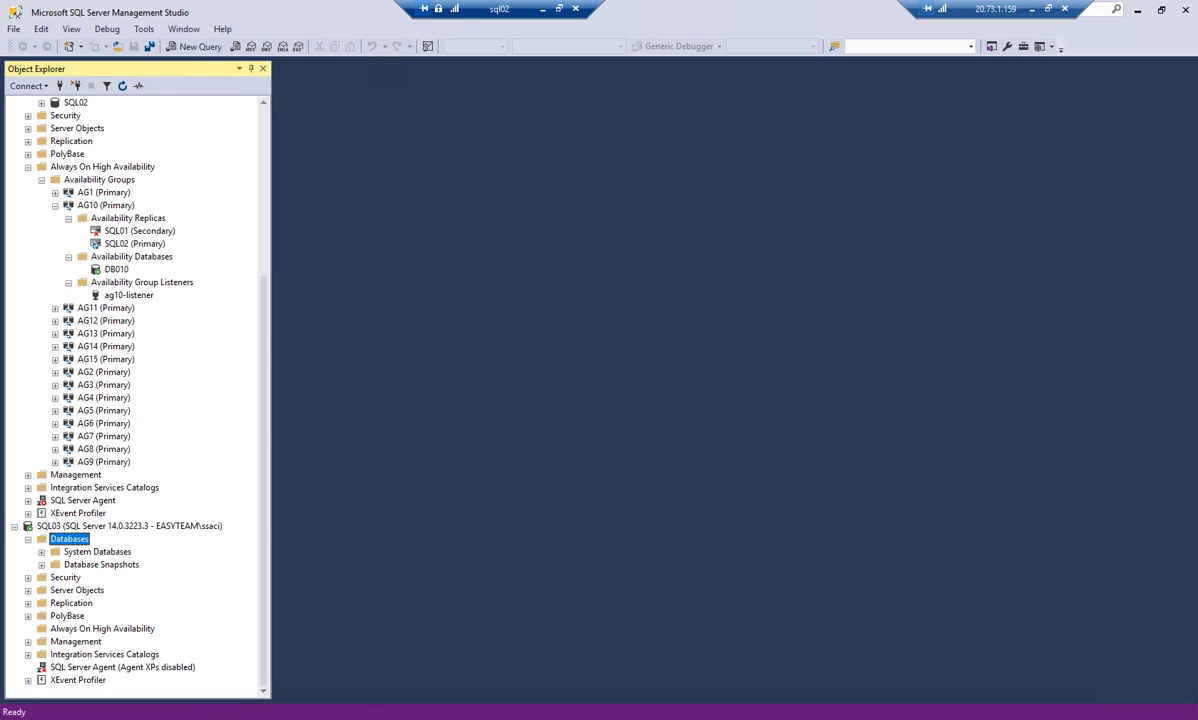
pyautogui.click(102, 628)
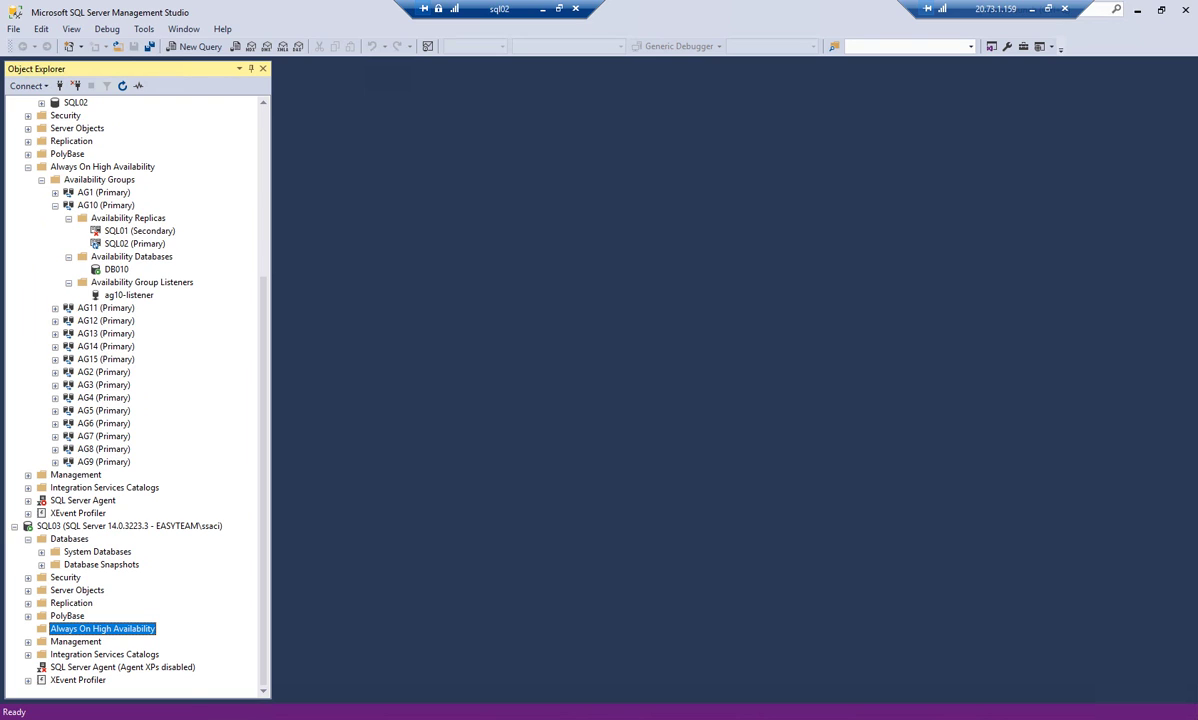
# - In Failover Cluster Manager, start adding a node to the SQLAGCluster1 cluster and select SQL03 as the server
pyautogui.hotkey('alt', 'Tab')
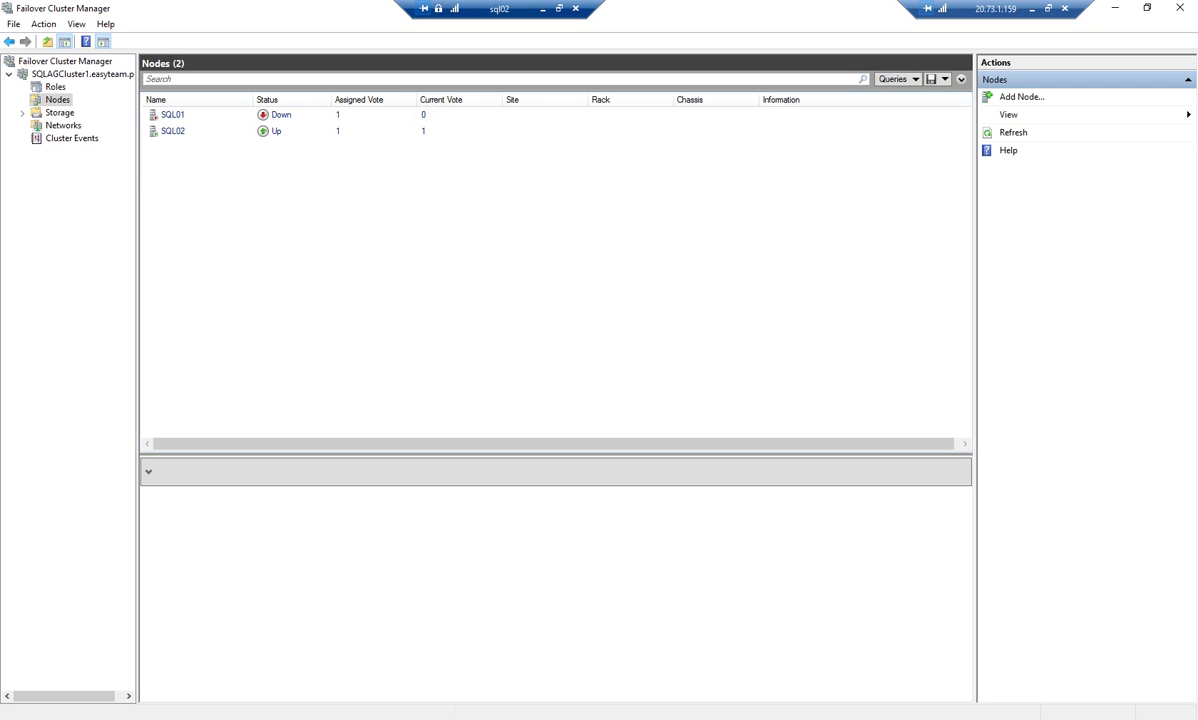
pyautogui.rightClick(60, 99)
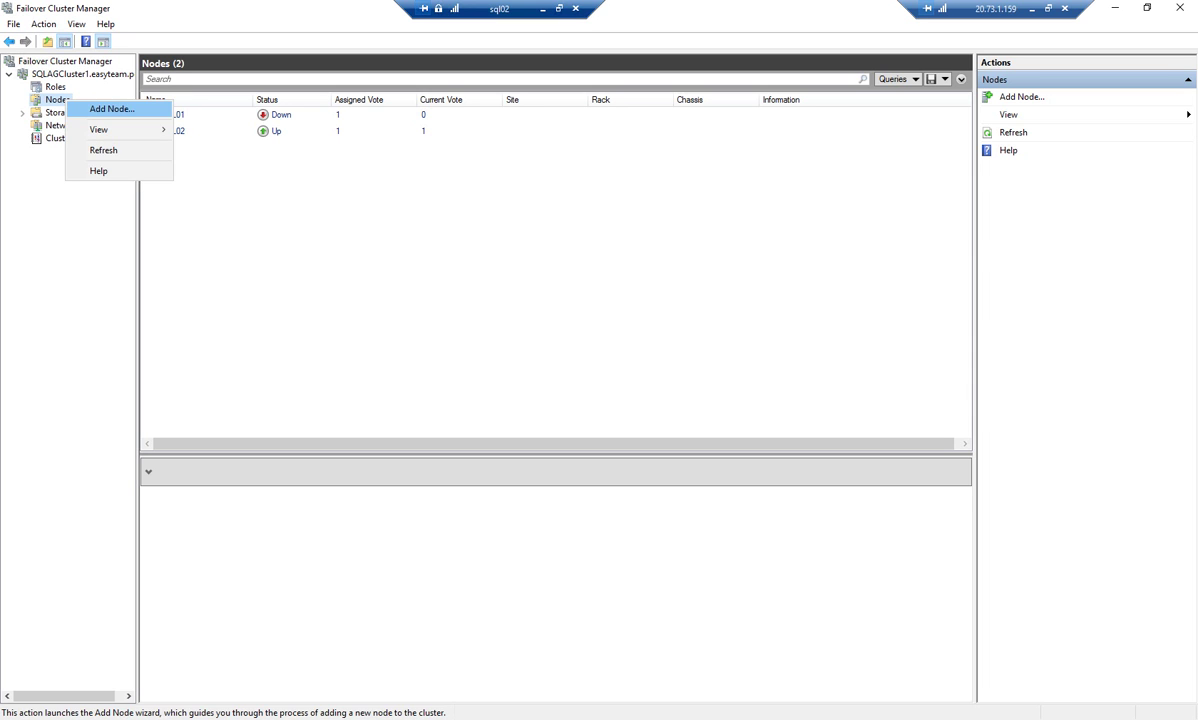
pyautogui.click(100, 107)
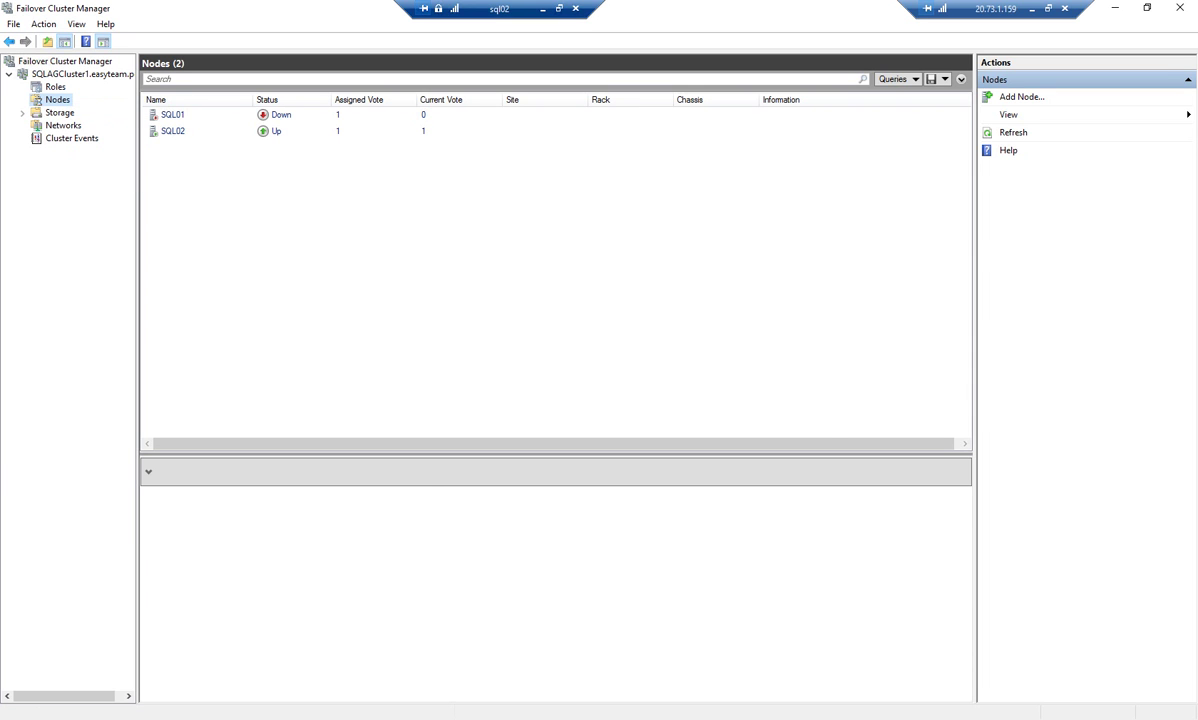
pyautogui.press('Return')
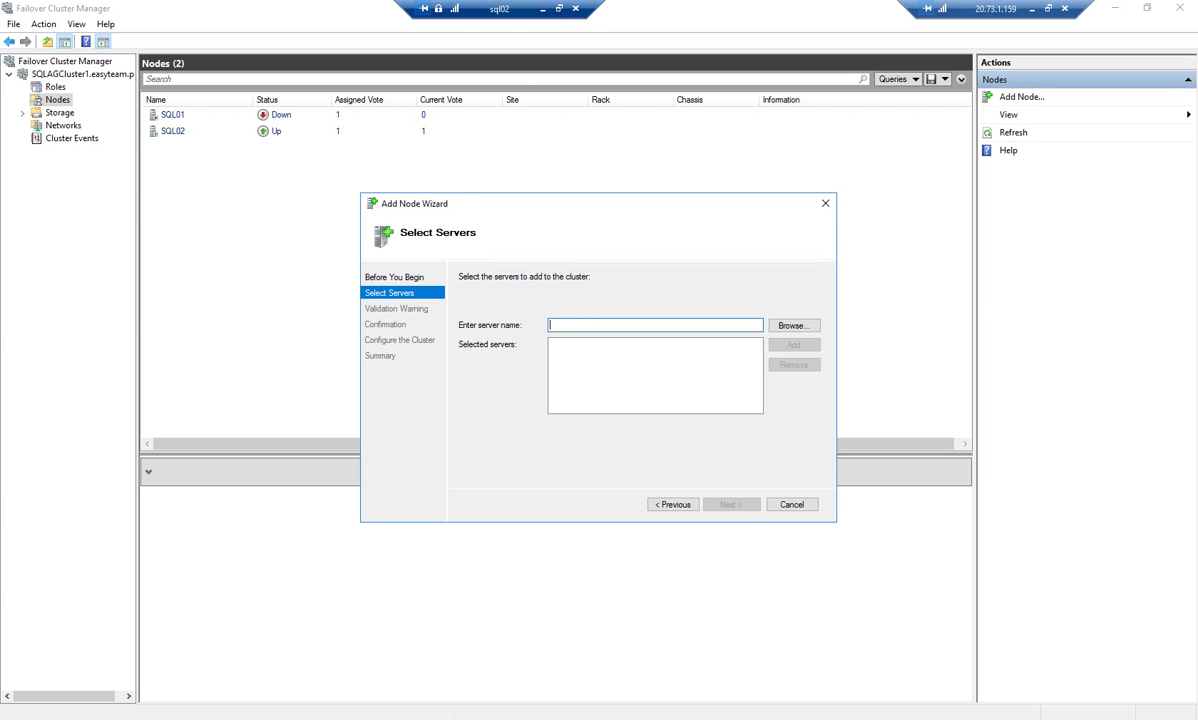
pyautogui.press('Tab')
pyautogui.press('Return')
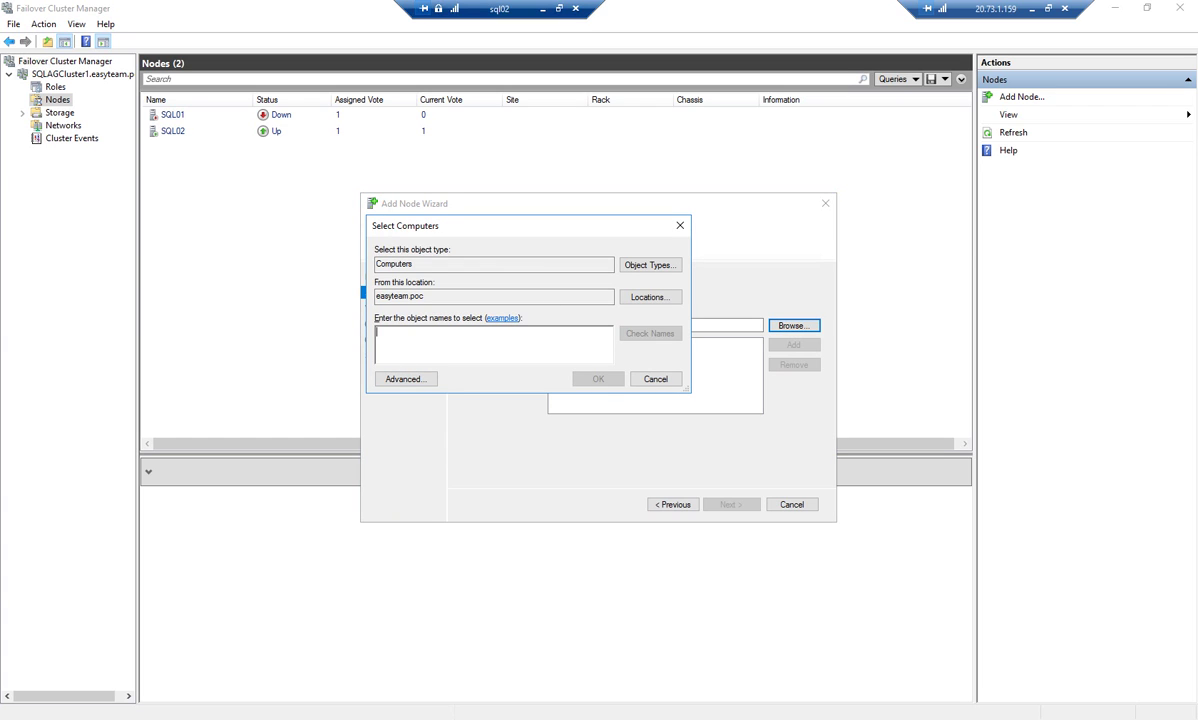
pyautogui.write('sql')
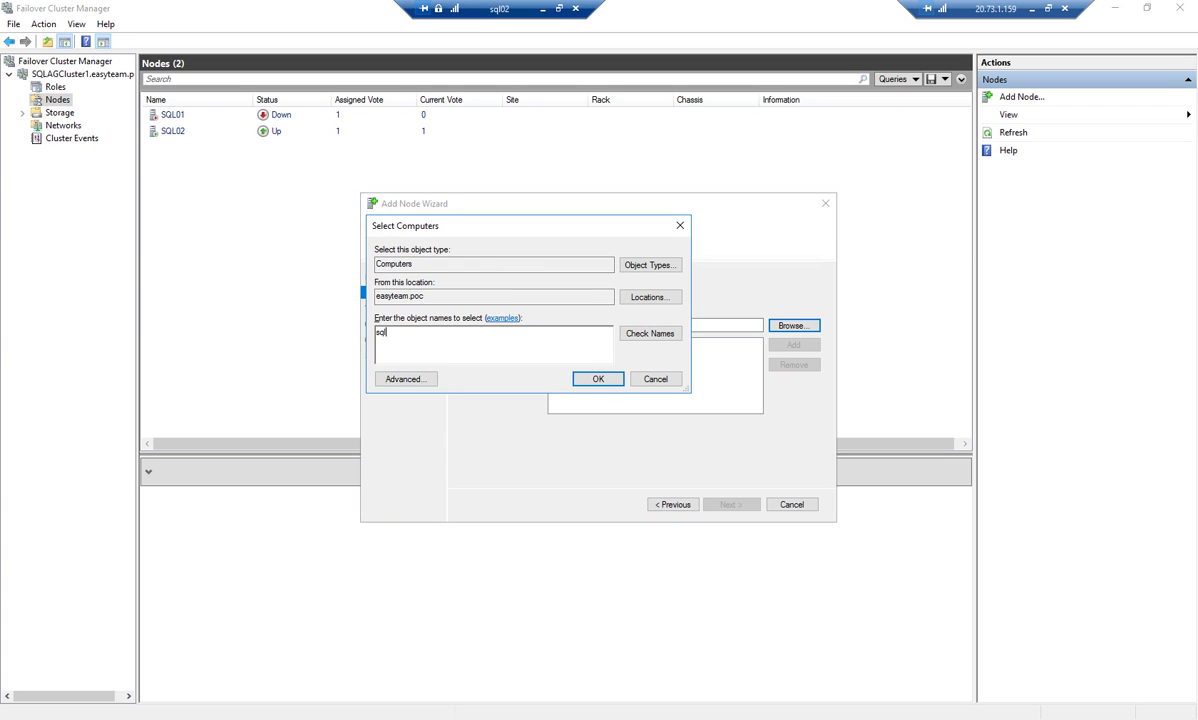
pyautogui.write('01')
pyautogui.hotkey('ctrl', 'k')
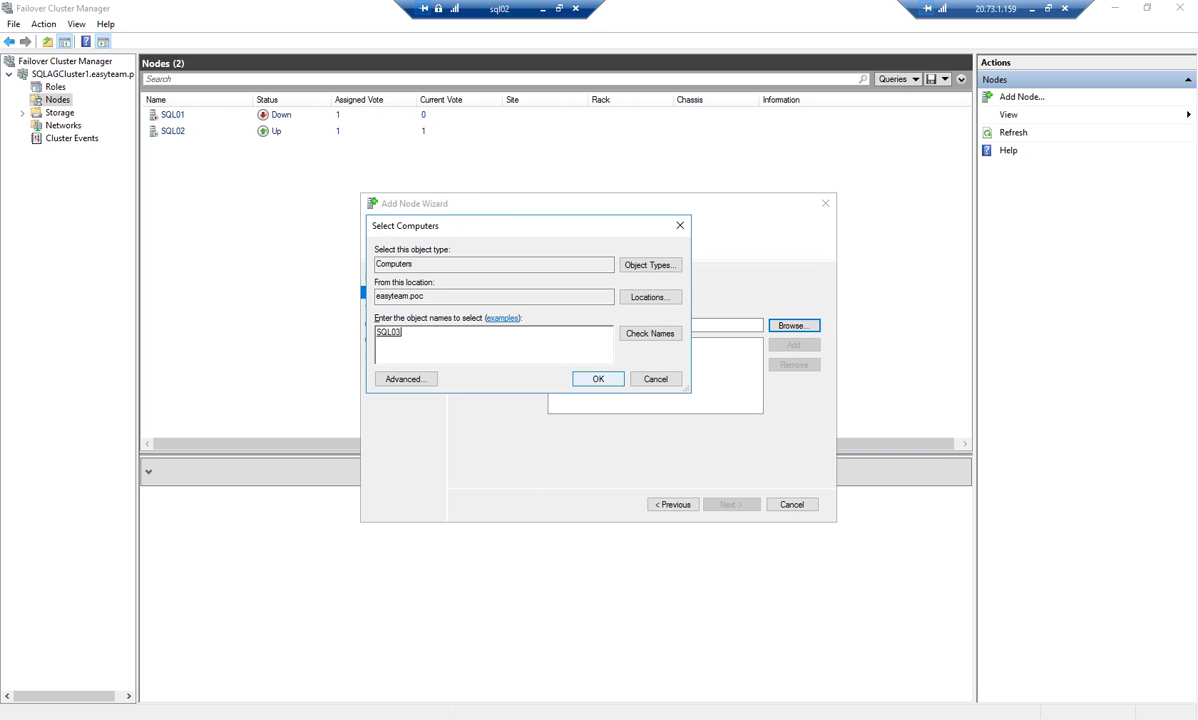
pyautogui.press('Return')
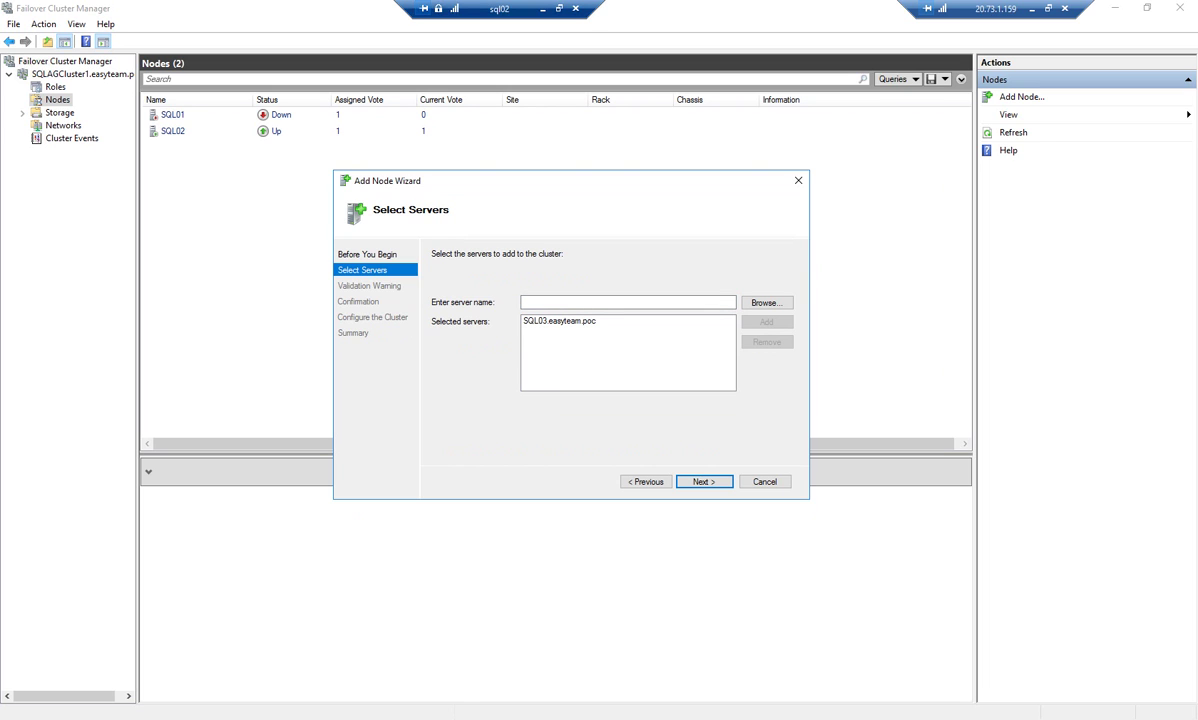
pyautogui.click(704, 482)
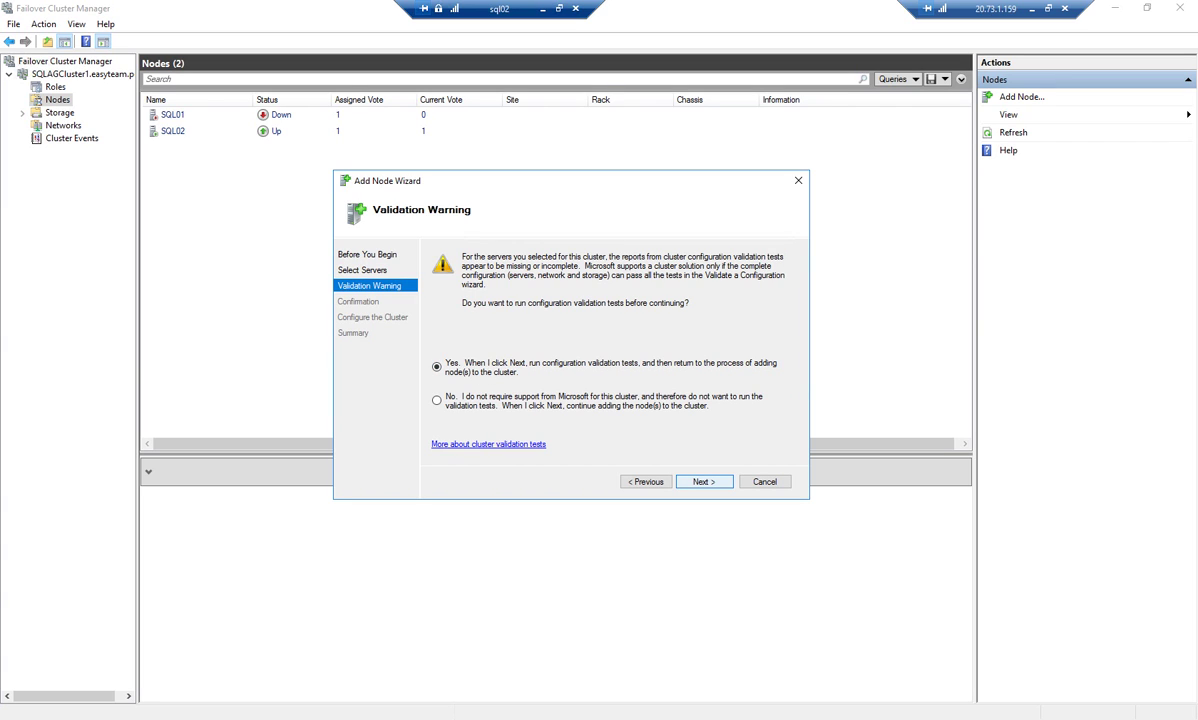
# - Run all the recommended configuration validation tests for the cluster with the new node
pyautogui.press('Return')
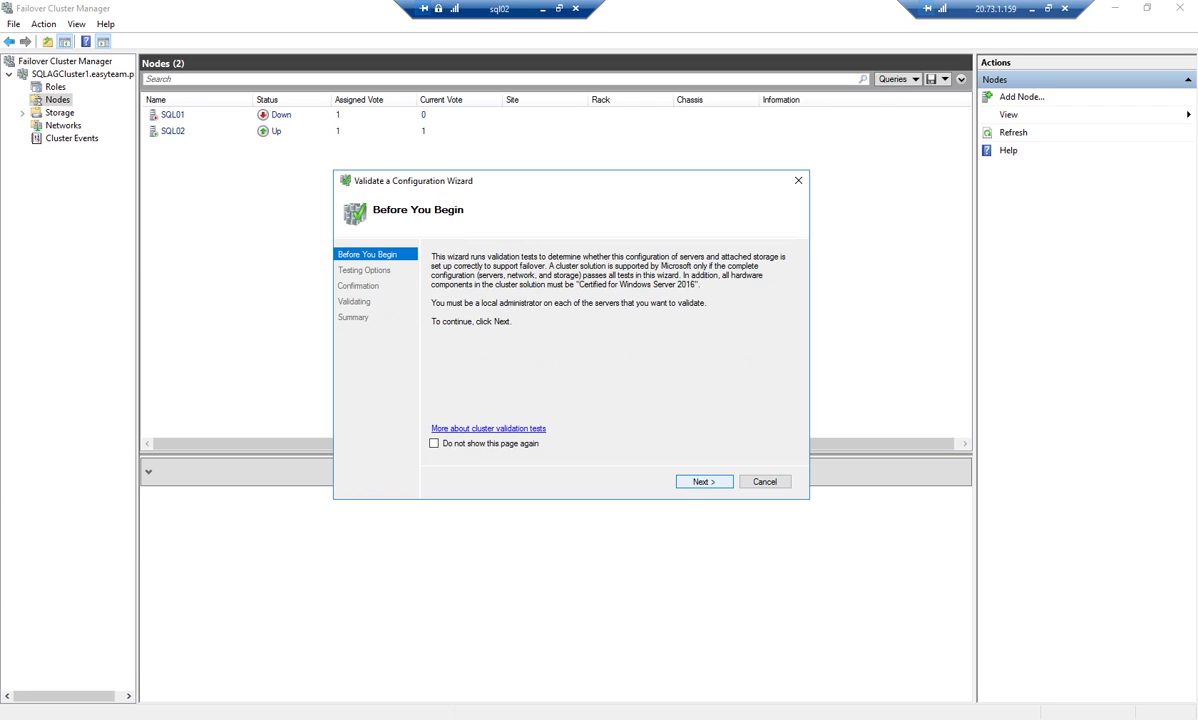
pyautogui.press('Return')
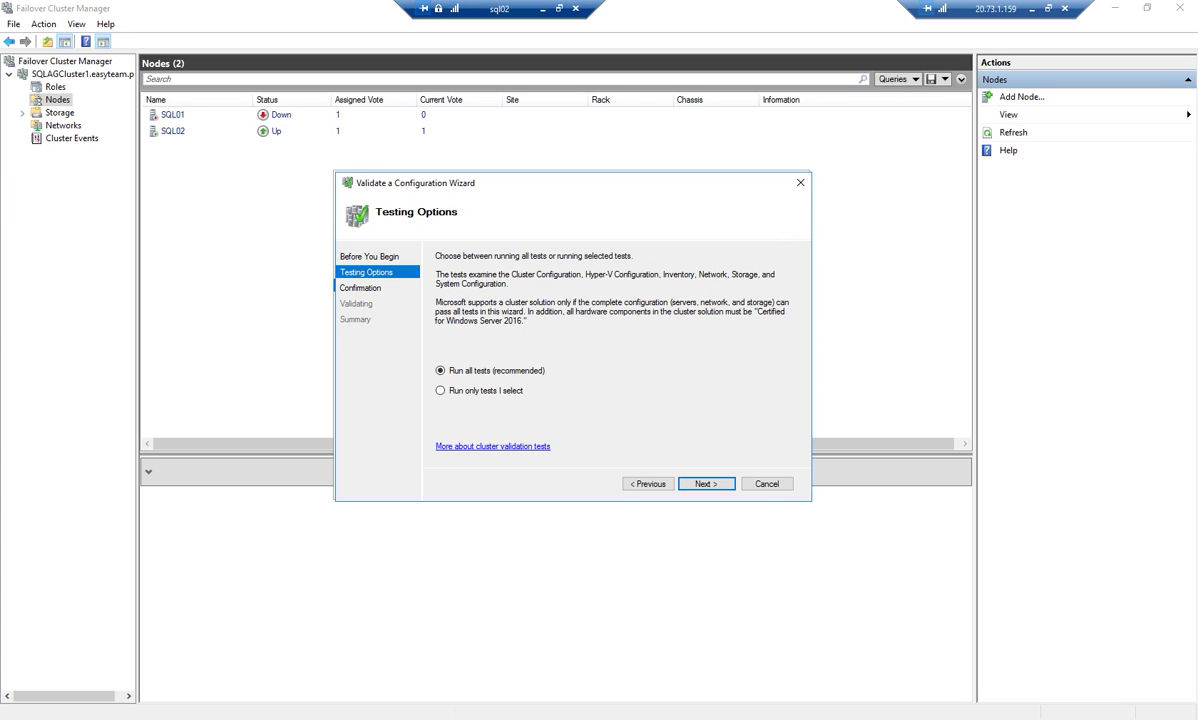
pyautogui.moveTo(572, 183); pyautogui.dragTo(555, 178)
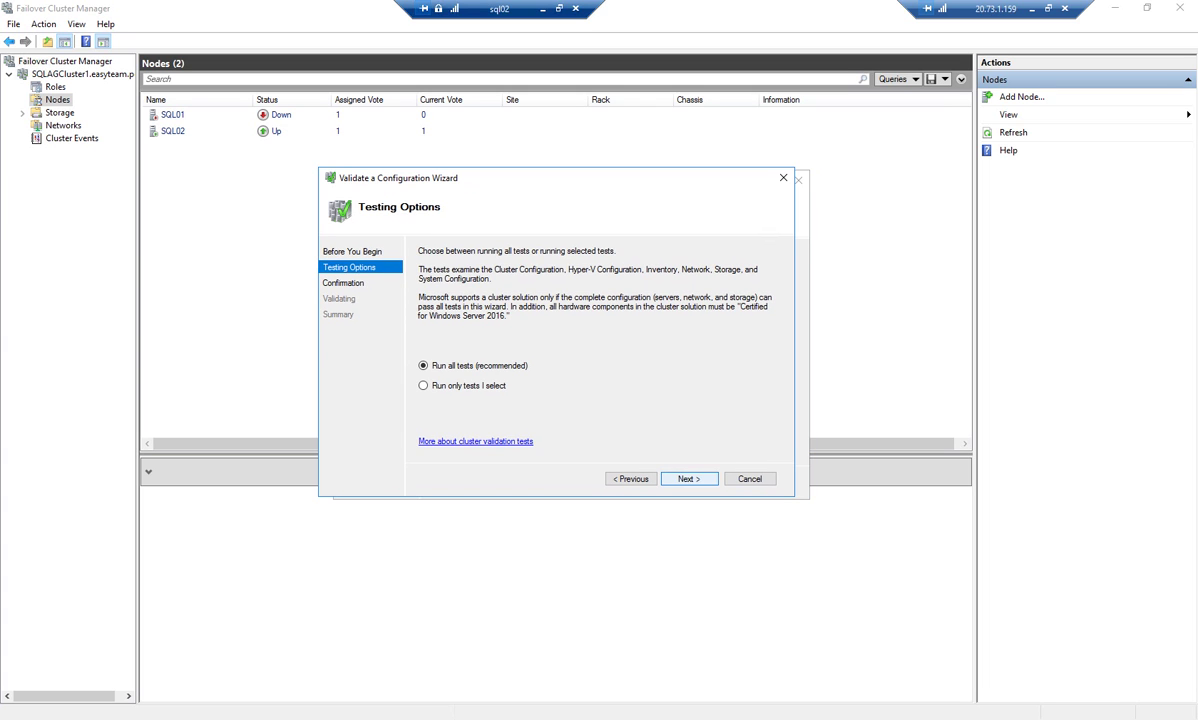
pyautogui.click(689, 479)
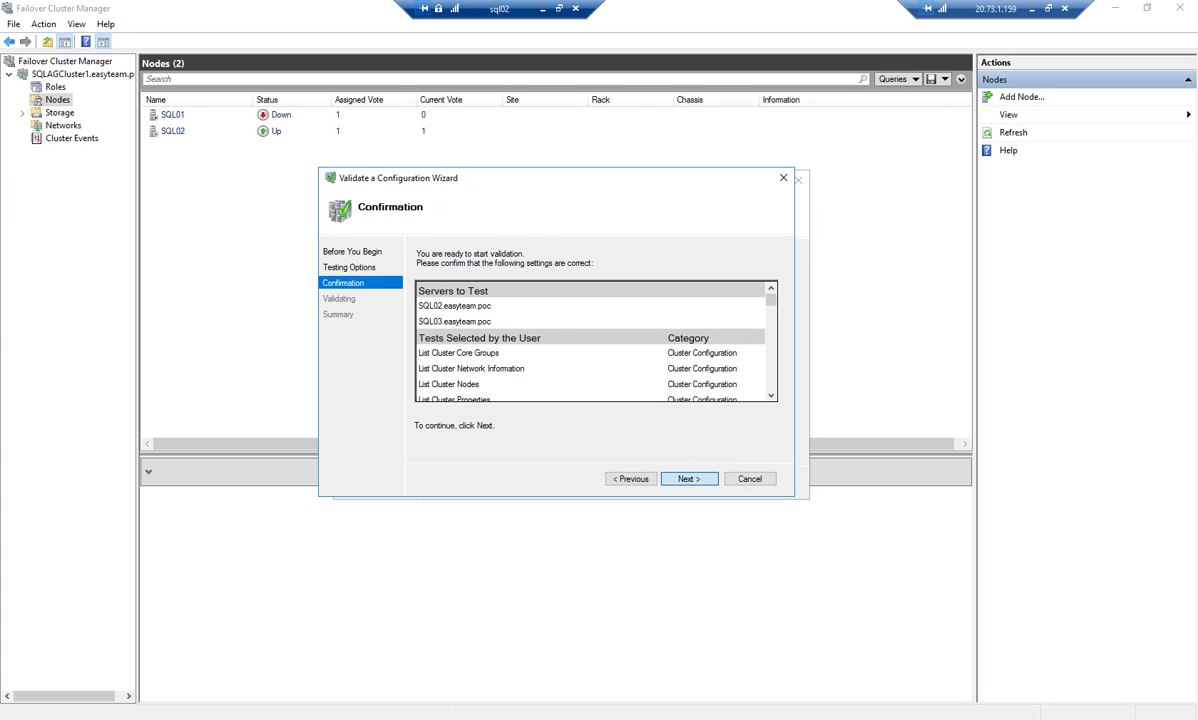
pyautogui.click(689, 479)
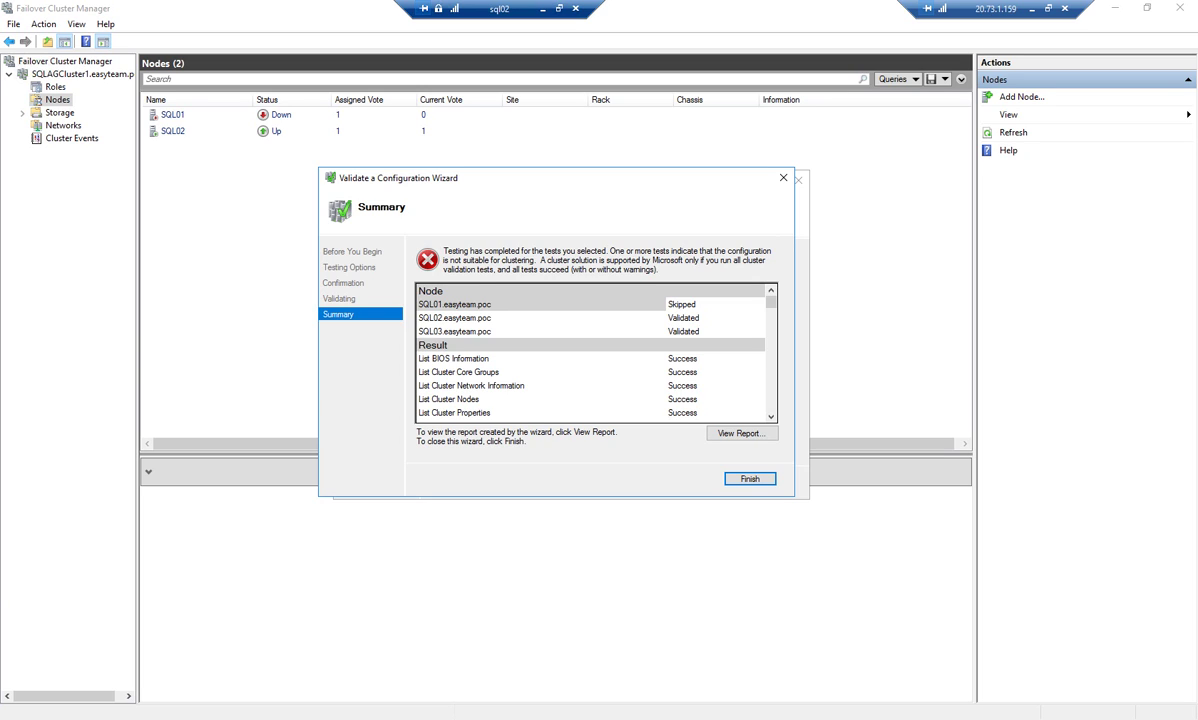
# - Review the validation summary entries for nodes SQL01, SQL02 and SQL03
pyautogui.click(456, 318)
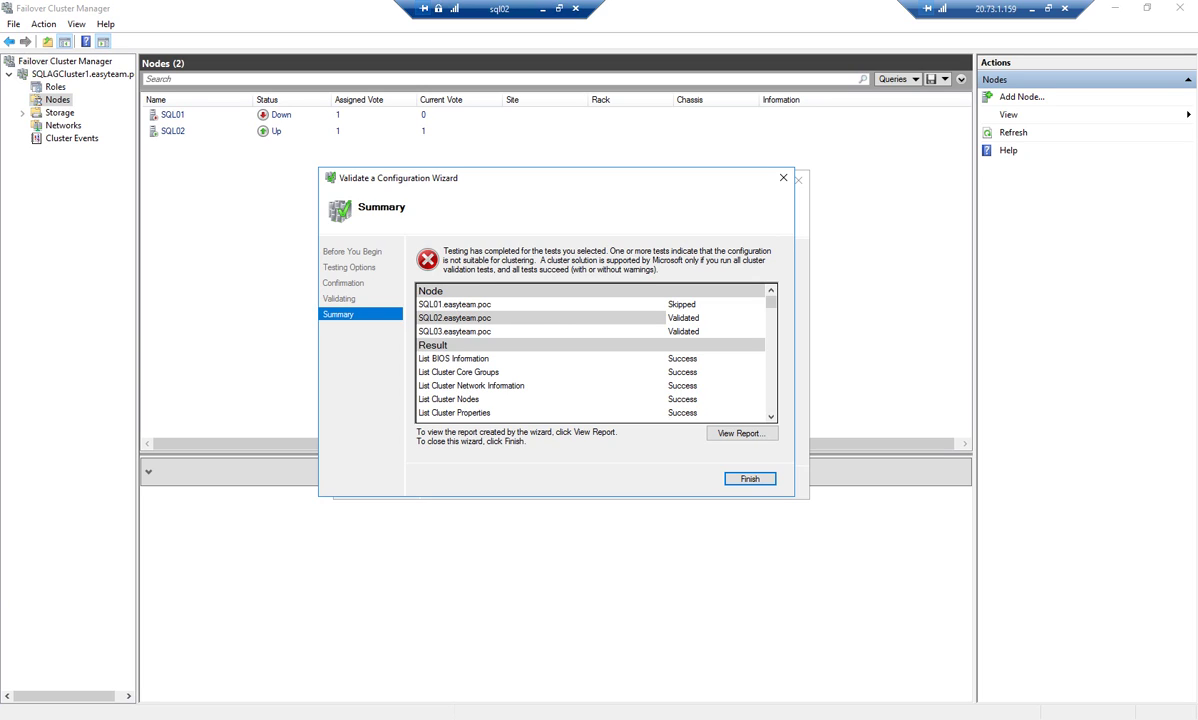
pyautogui.click(456, 331)
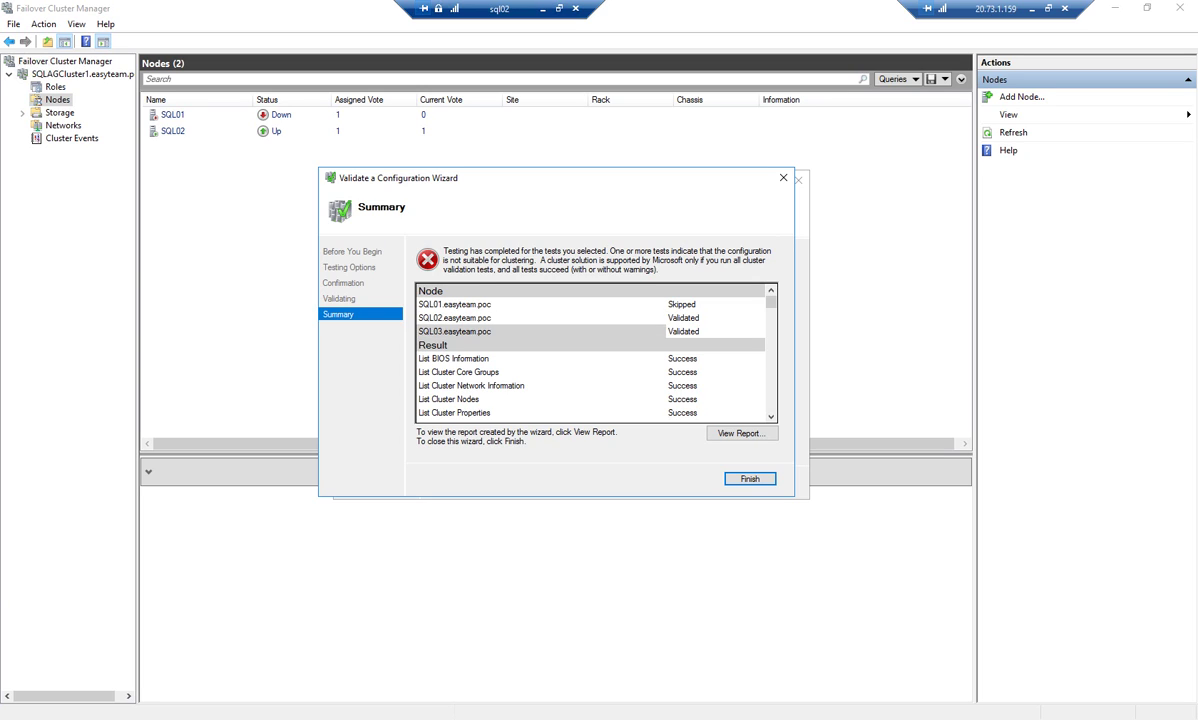
pyautogui.click(456, 304)
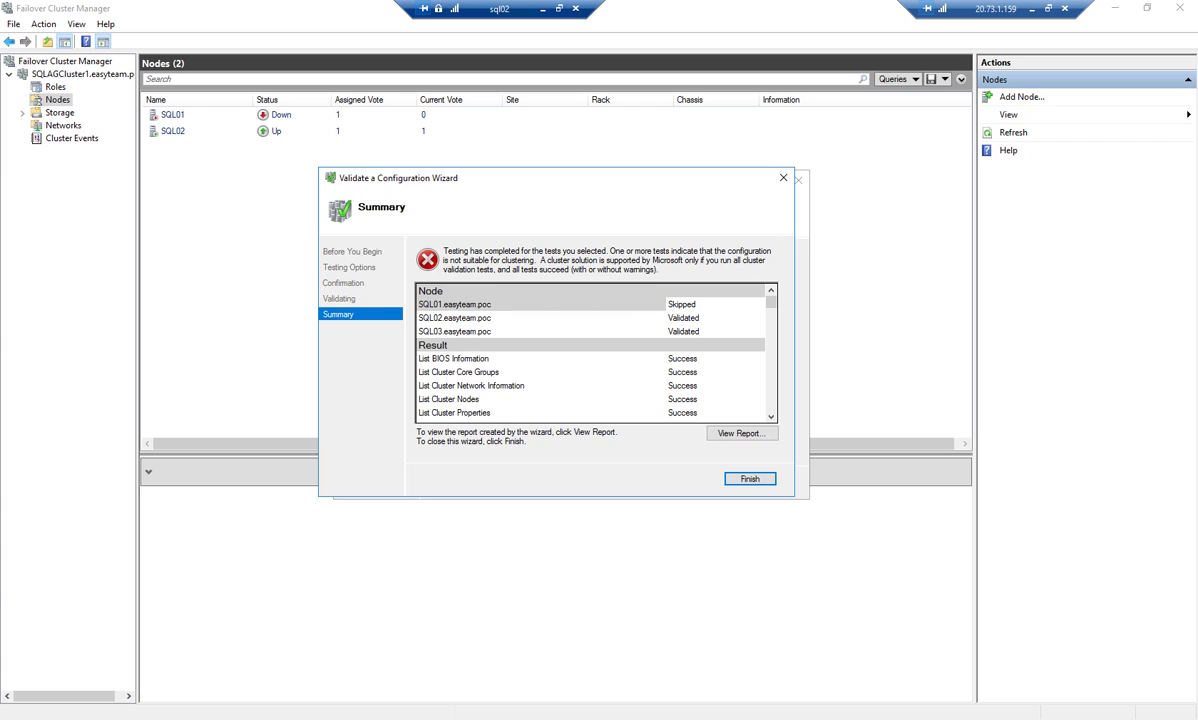
pyautogui.click(456, 318)
pyautogui.click(456, 331)
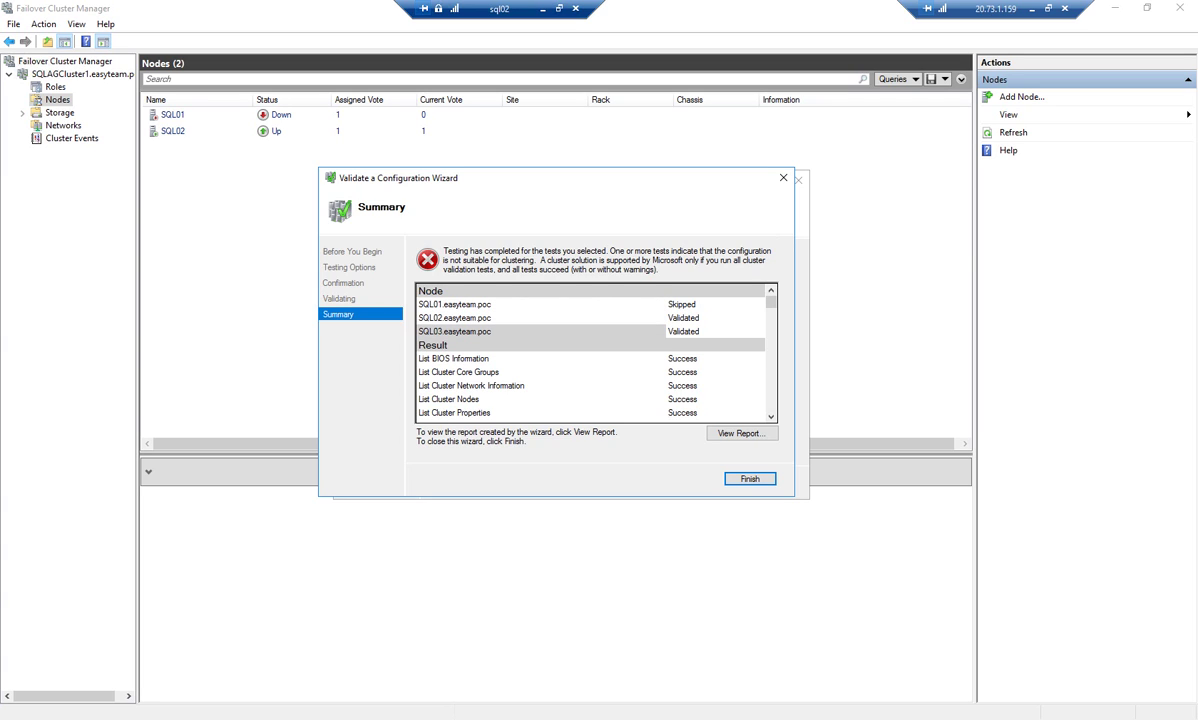
# - Finish the configuration validation, add SQL03 to the SQLAGCluster1 cluster and close the Add Node wizard
pyautogui.press('Return')
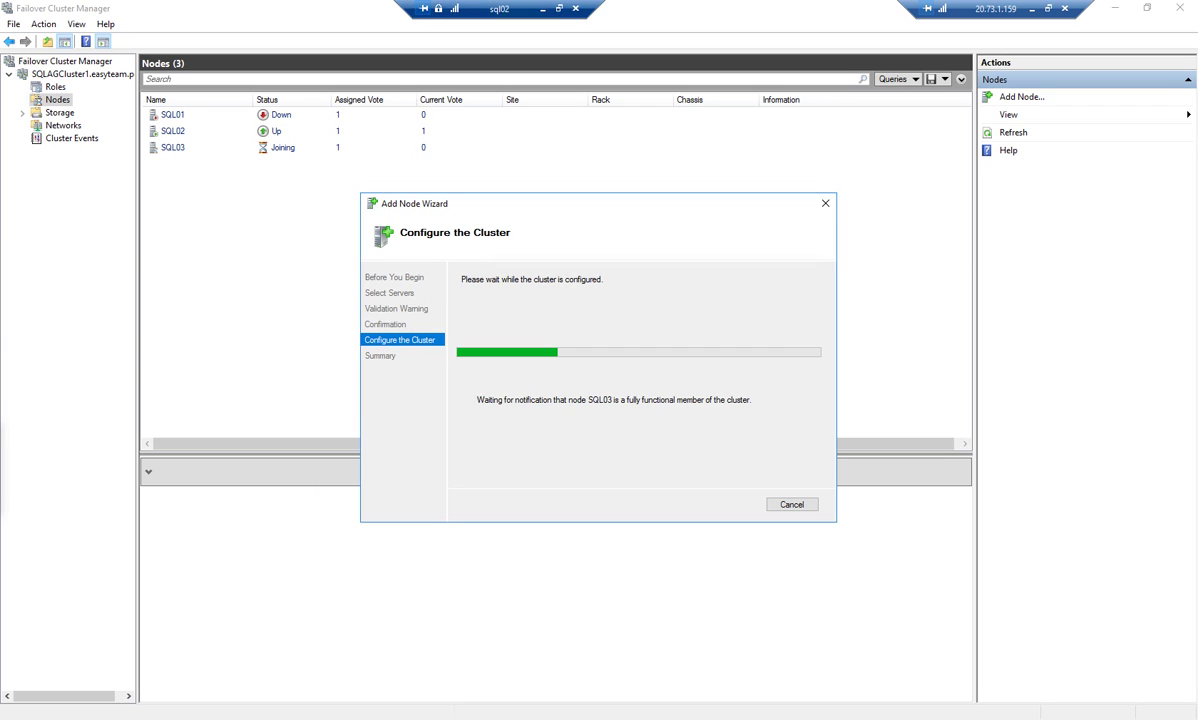
pyautogui.moveTo(598, 203); pyautogui.dragTo(579, 198)
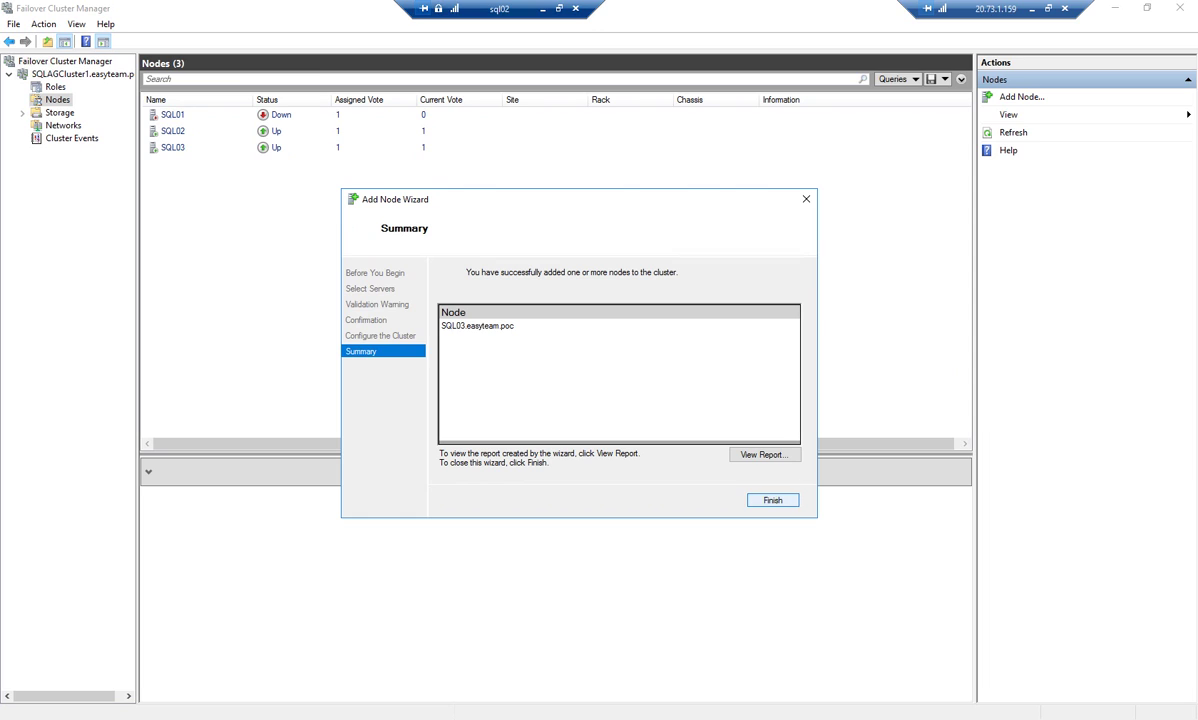
pyautogui.click(773, 500)
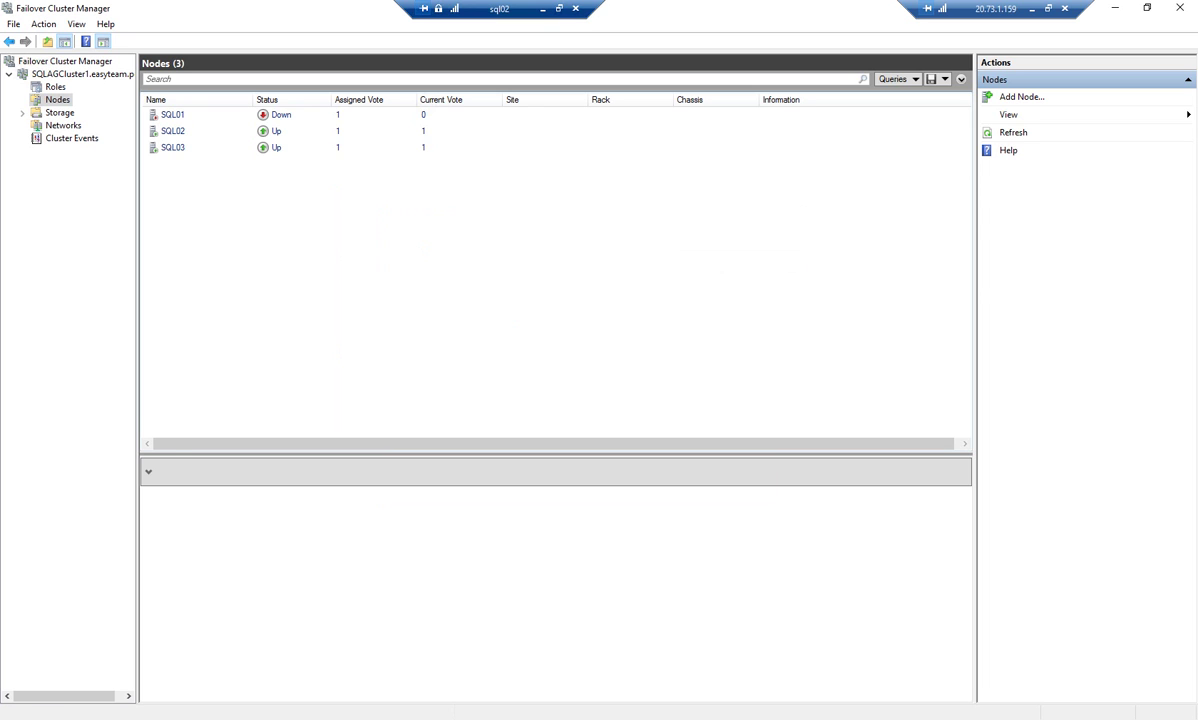
# - Review the details of cluster nodes SQL02 and SQL03, and view the cluster roles
pyautogui.click(173, 147)
pyautogui.click(173, 131)
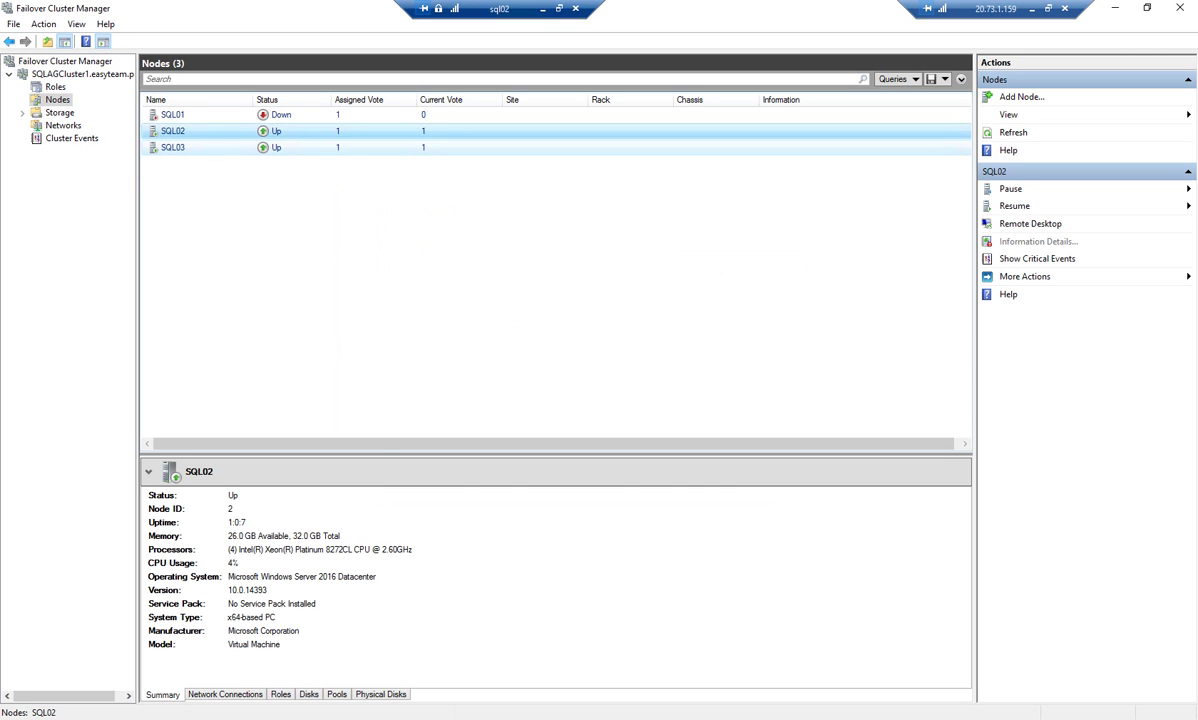
pyautogui.click(173, 147)
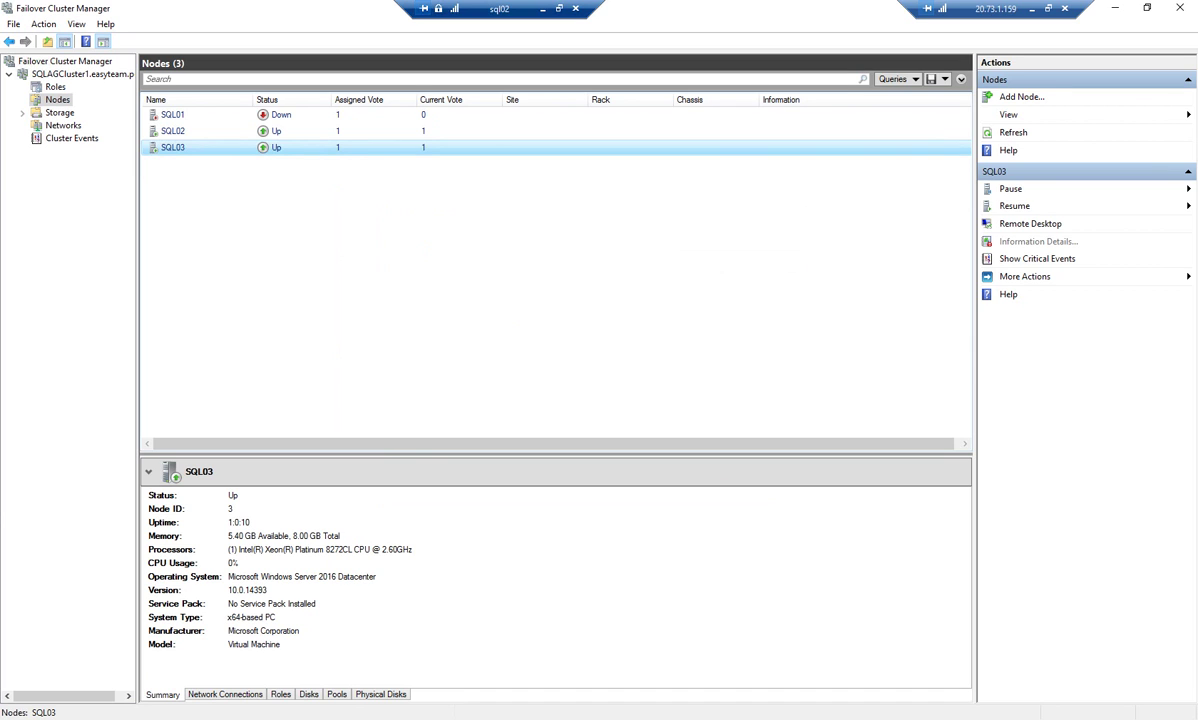
pyautogui.click(55, 87)
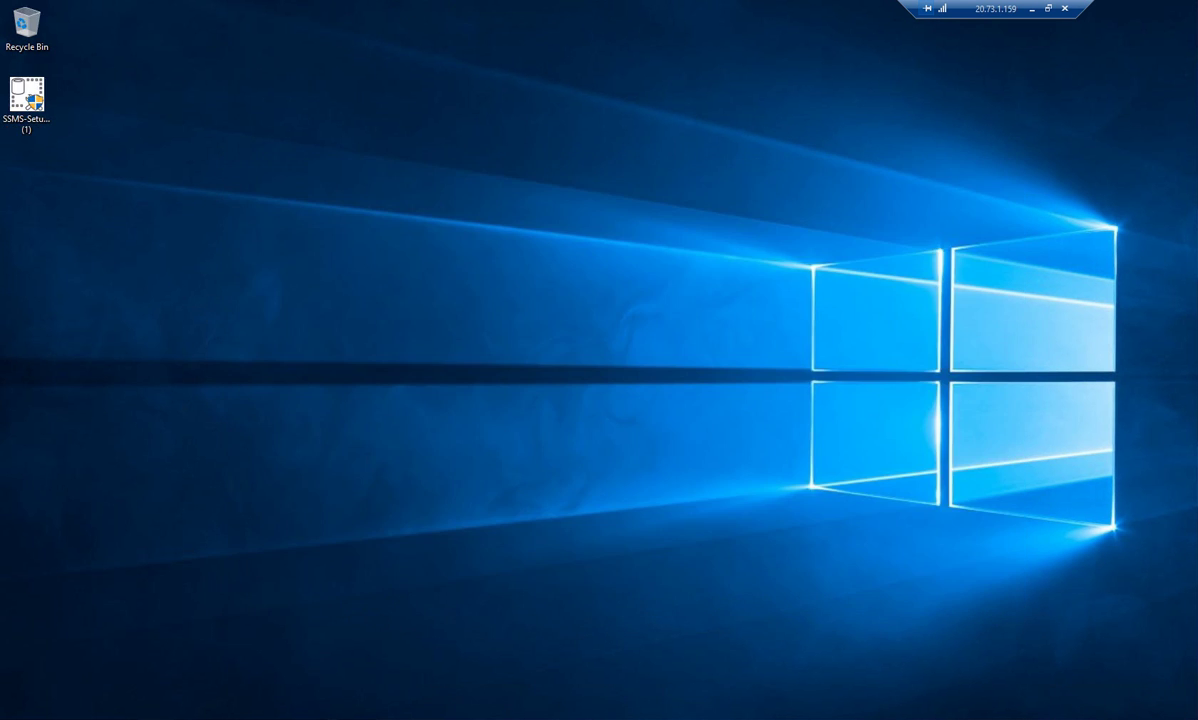
# - Switch to the sql03 remote desktop session and restart Failover Cluster Manager there
pyautogui.moveTo(190, 718)
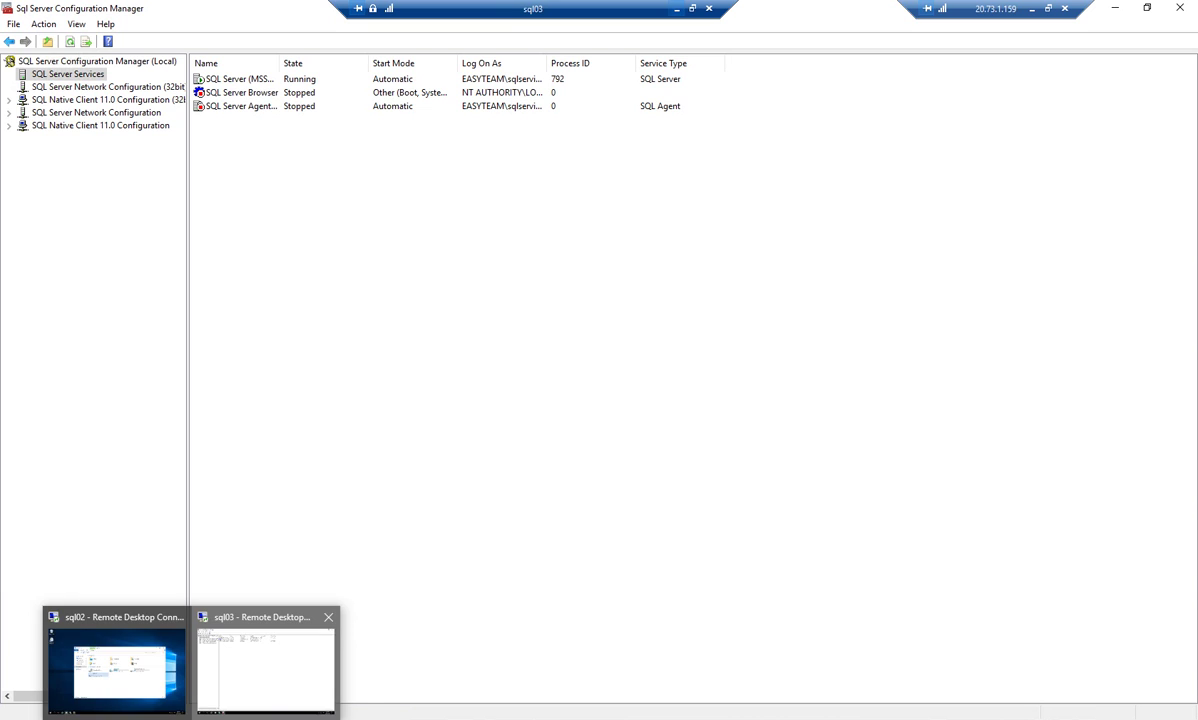
pyautogui.click(266, 668)
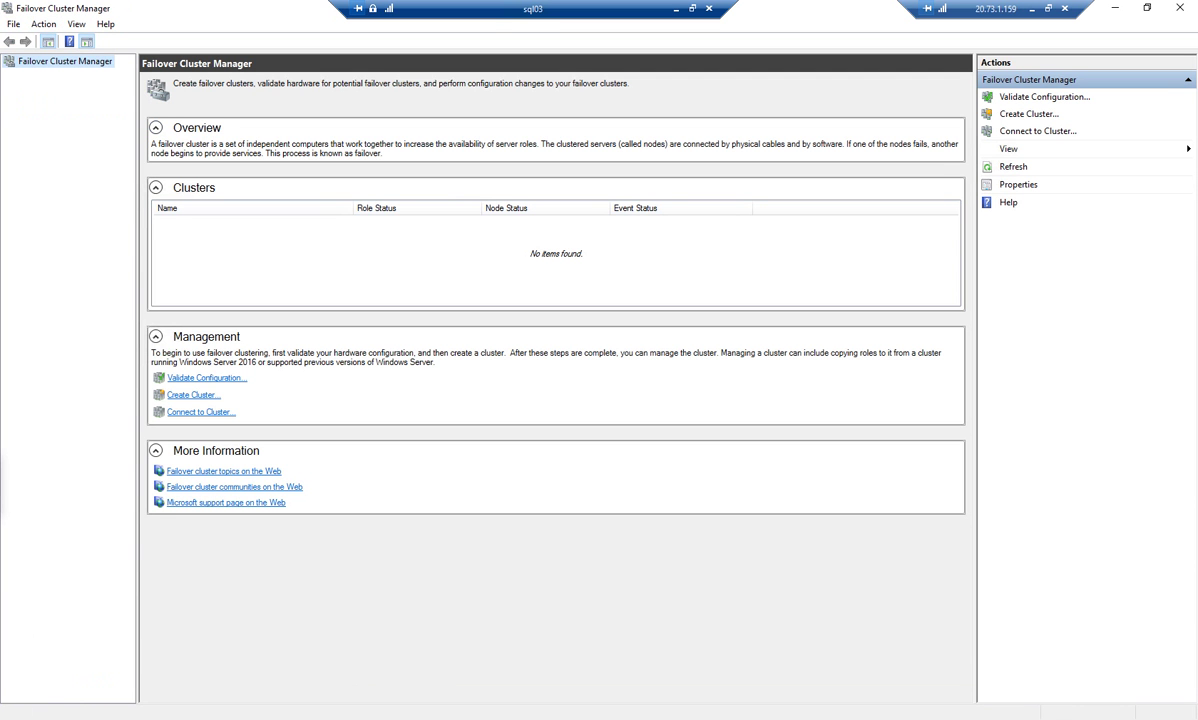
pyautogui.click(14, 24)
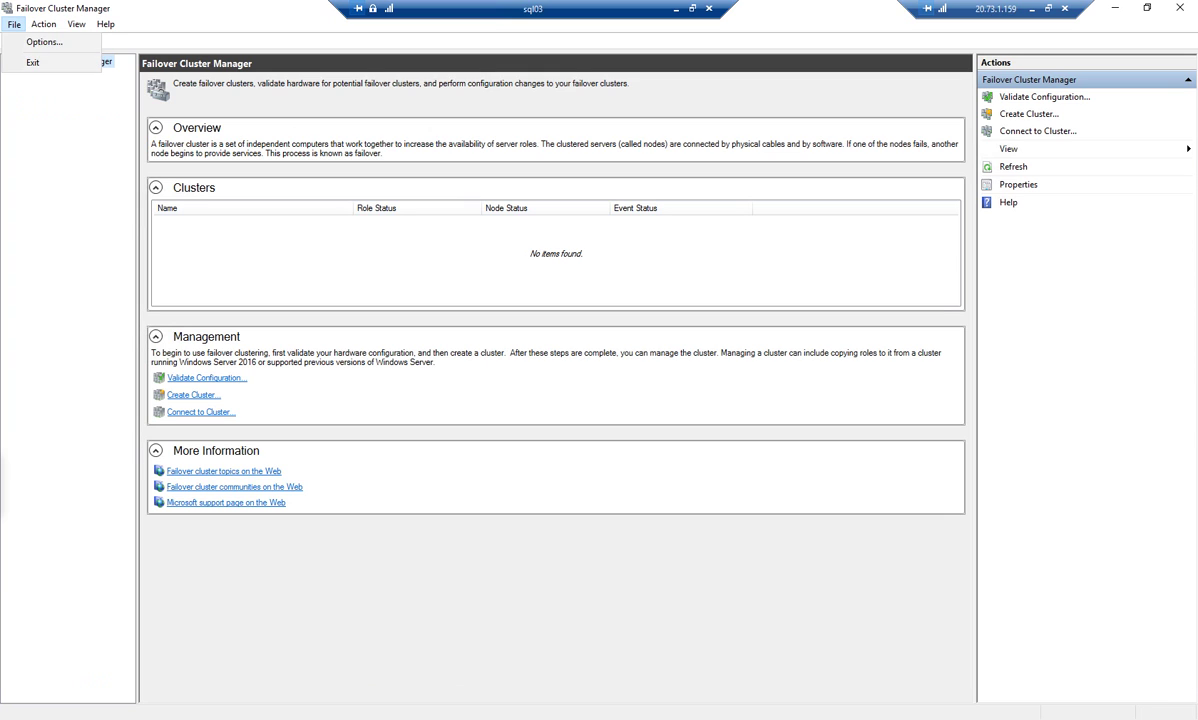
pyautogui.click(14, 24)
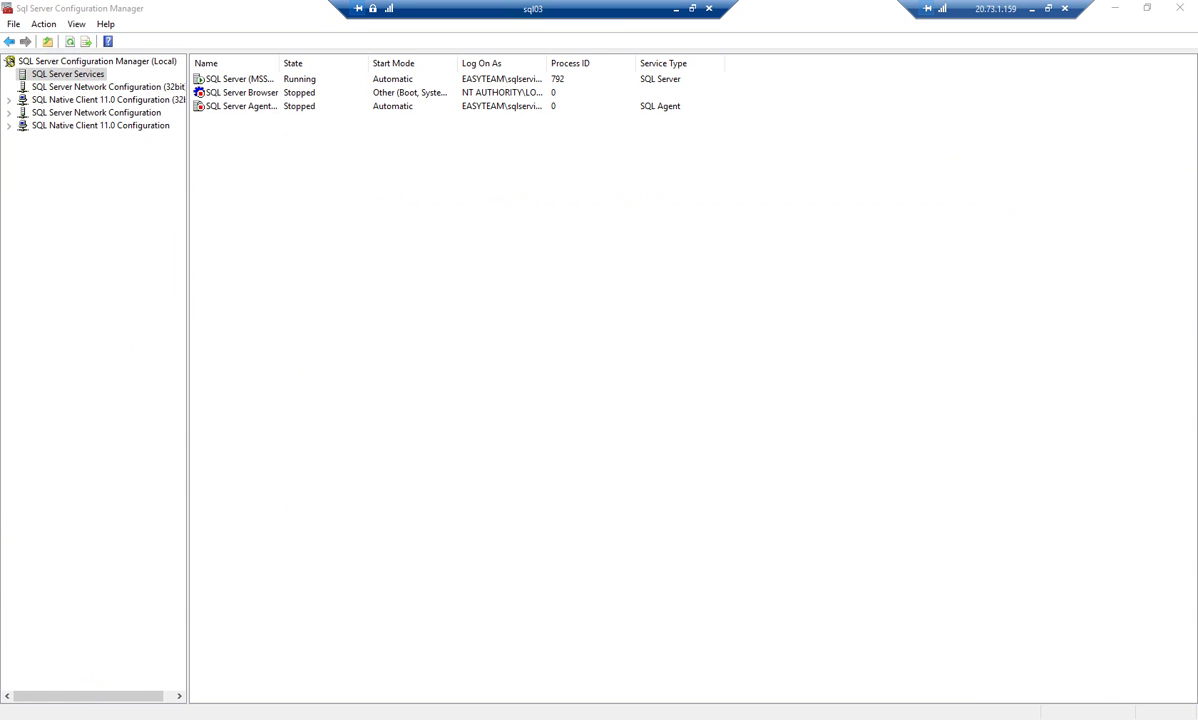
pyautogui.press('super')
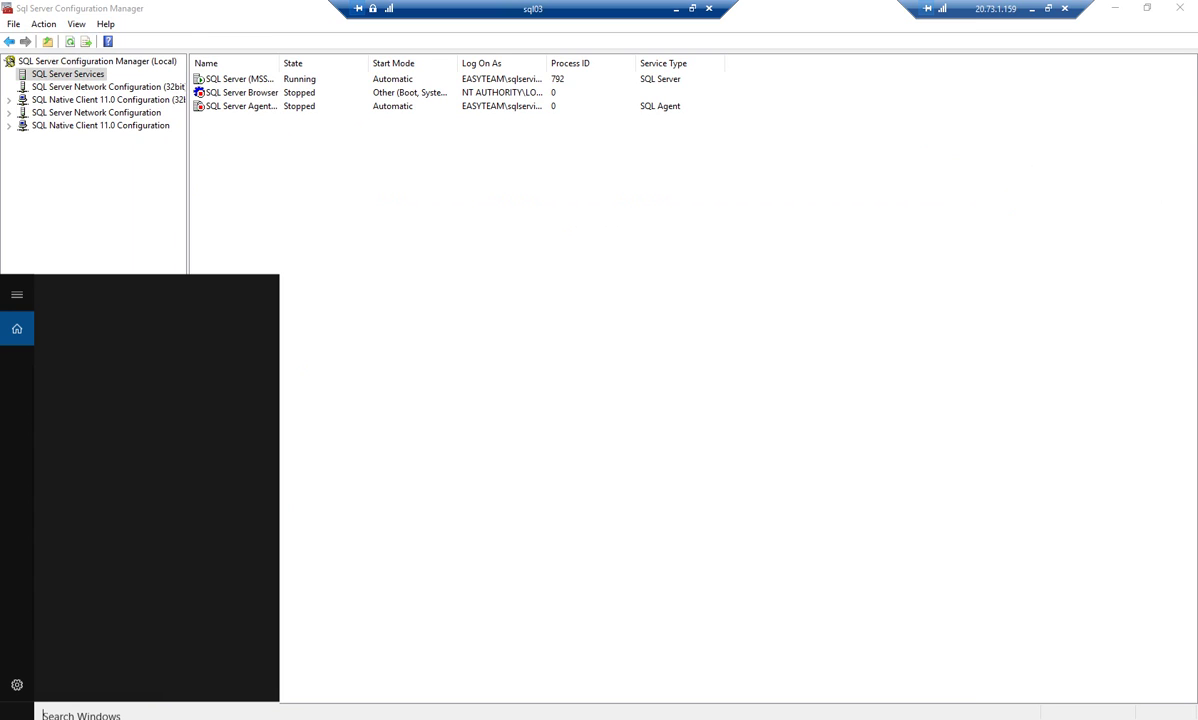
pyautogui.write('failover')
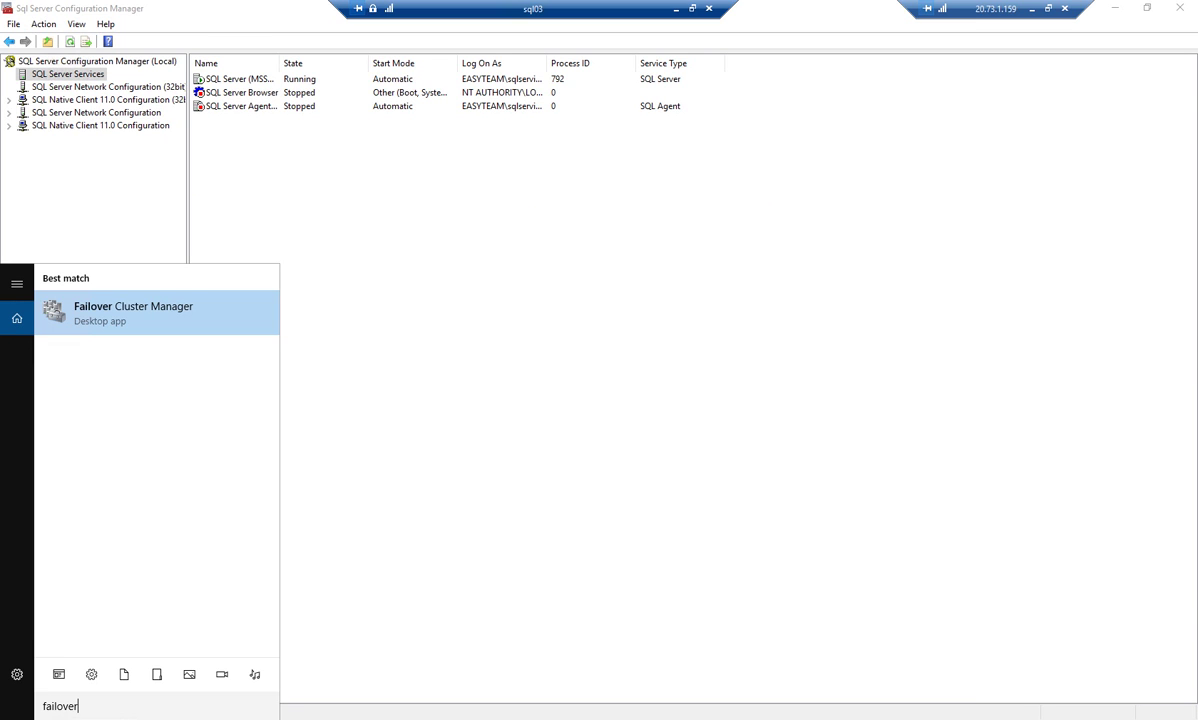
pyautogui.press('Return')
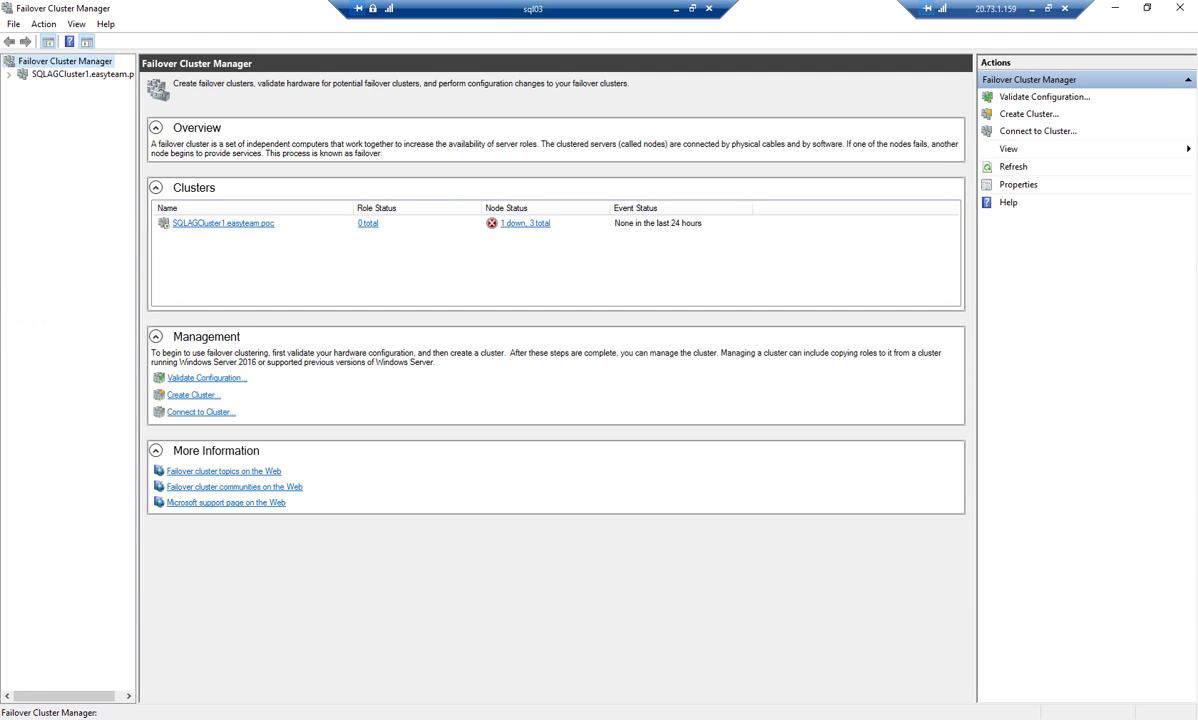
# - Check the roles of the SQLAGCluster1 cluster from SQL03, and minimize Failover Cluster Manager
pyautogui.click(80, 75)
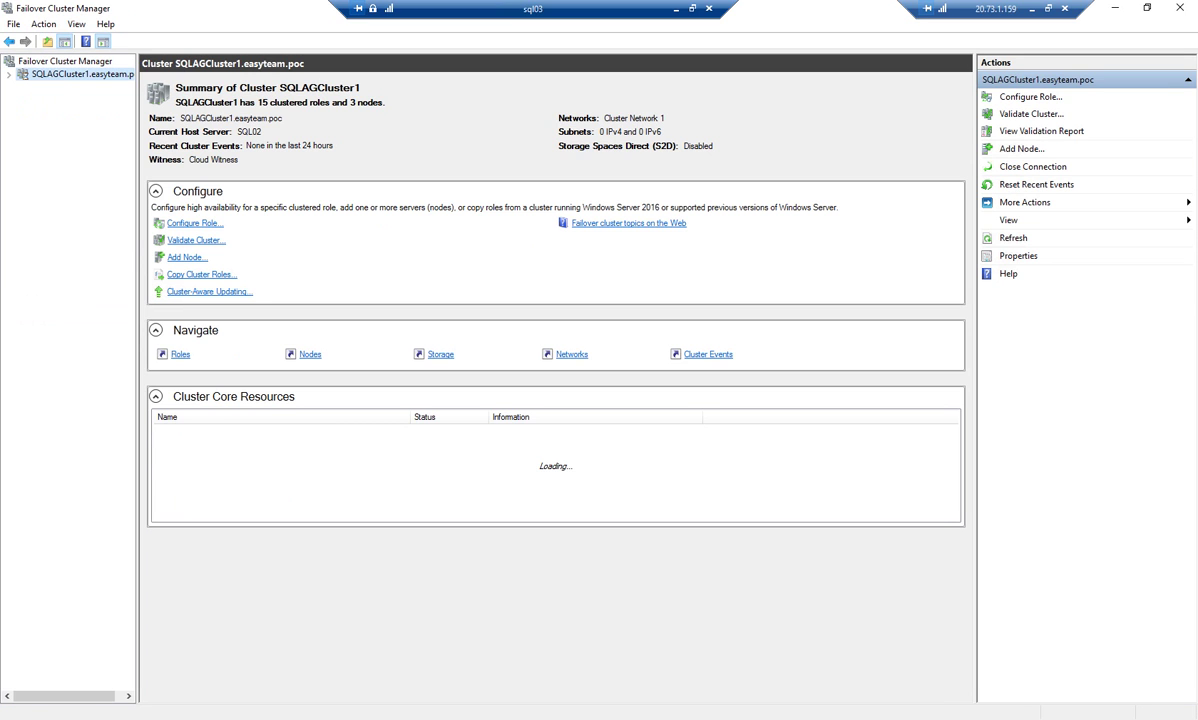
pyautogui.click(55, 87)
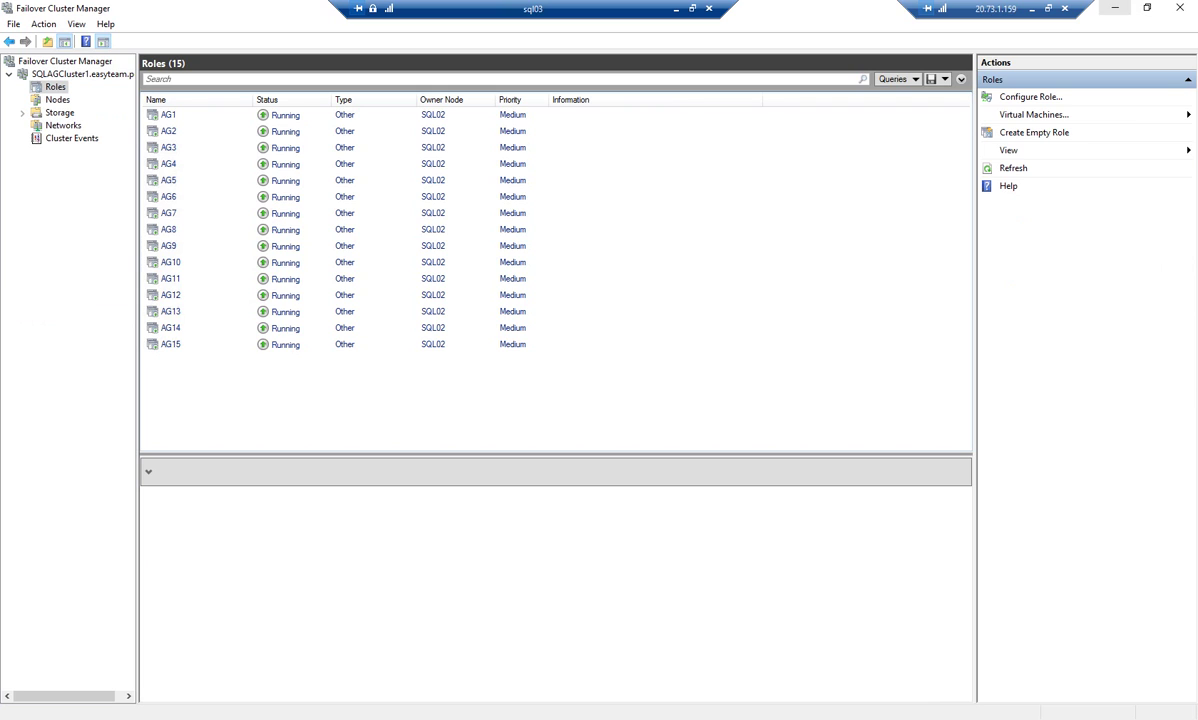
pyautogui.click(1115, 7)
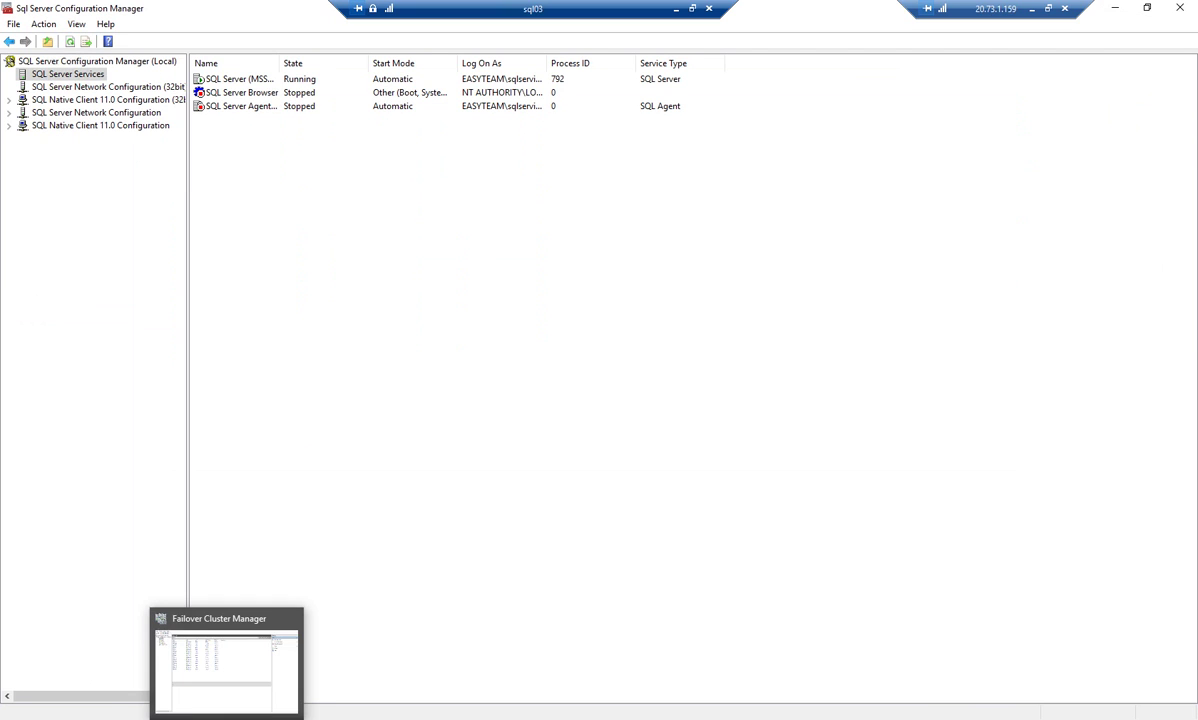
# - In Sql Server Configuration Manager on SQL03, enable AlwaysOn Availability Groups for the SQL Server (MSSQLSERVER) service and restart the service
pyautogui.click(192, 718)
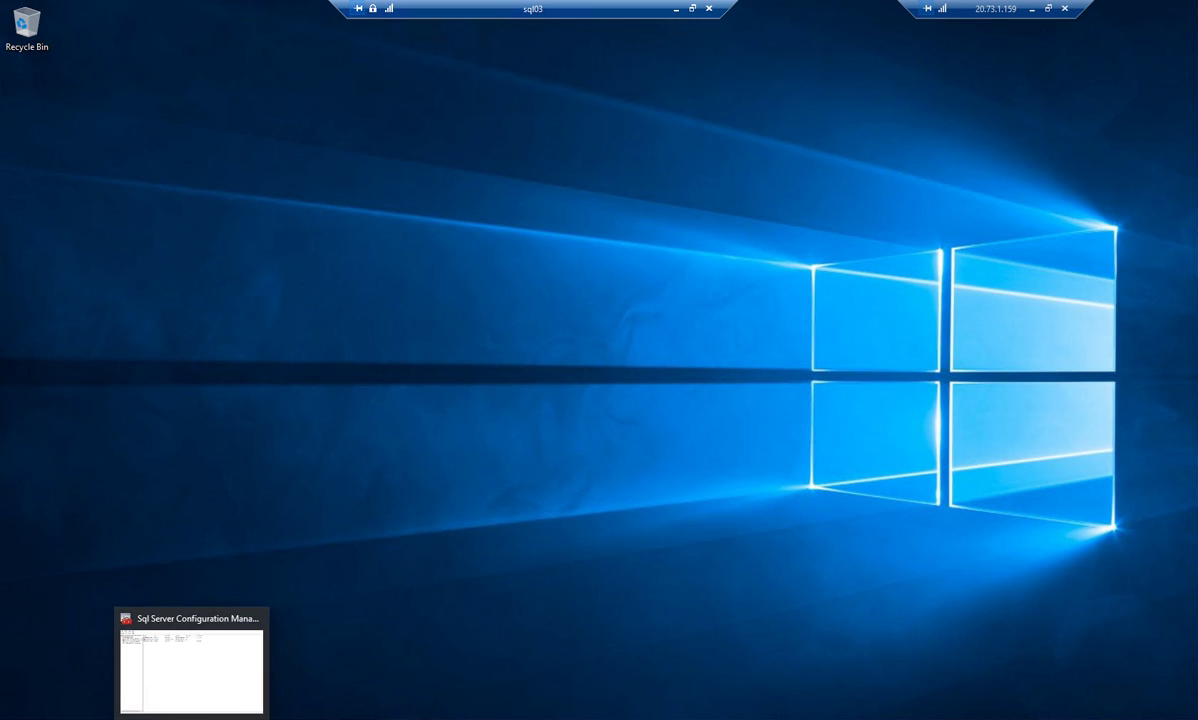
pyautogui.click(192, 718)
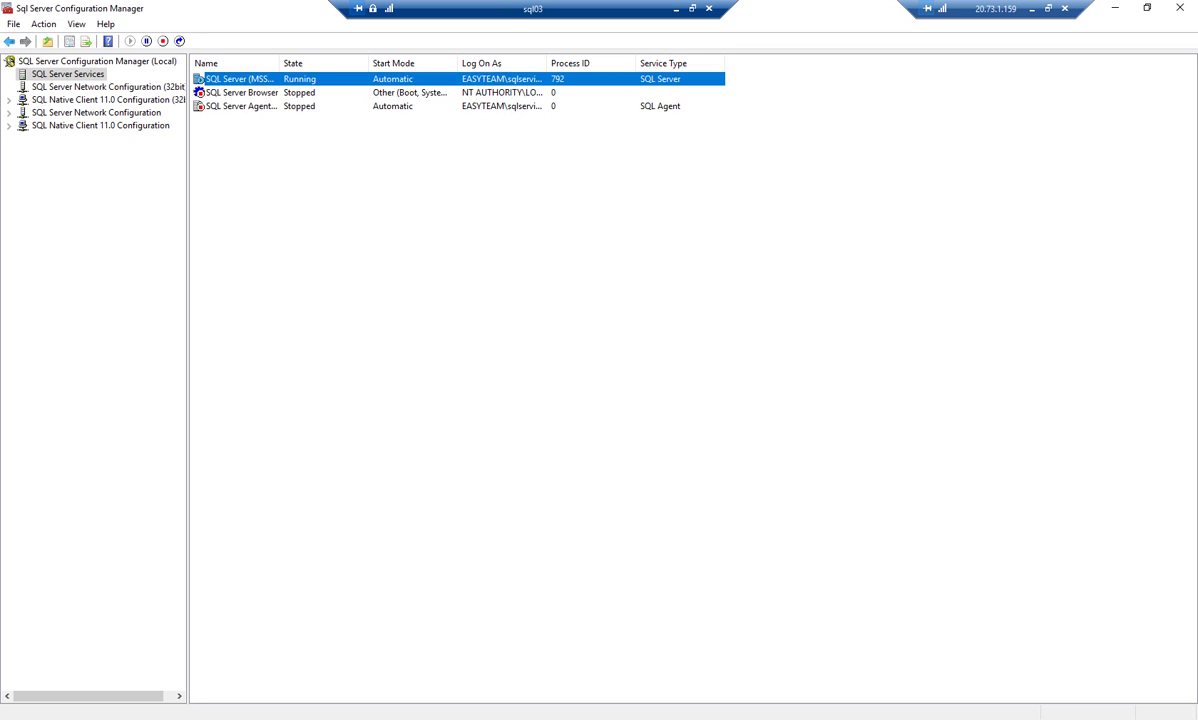
pyautogui.doubleClick(238, 79)
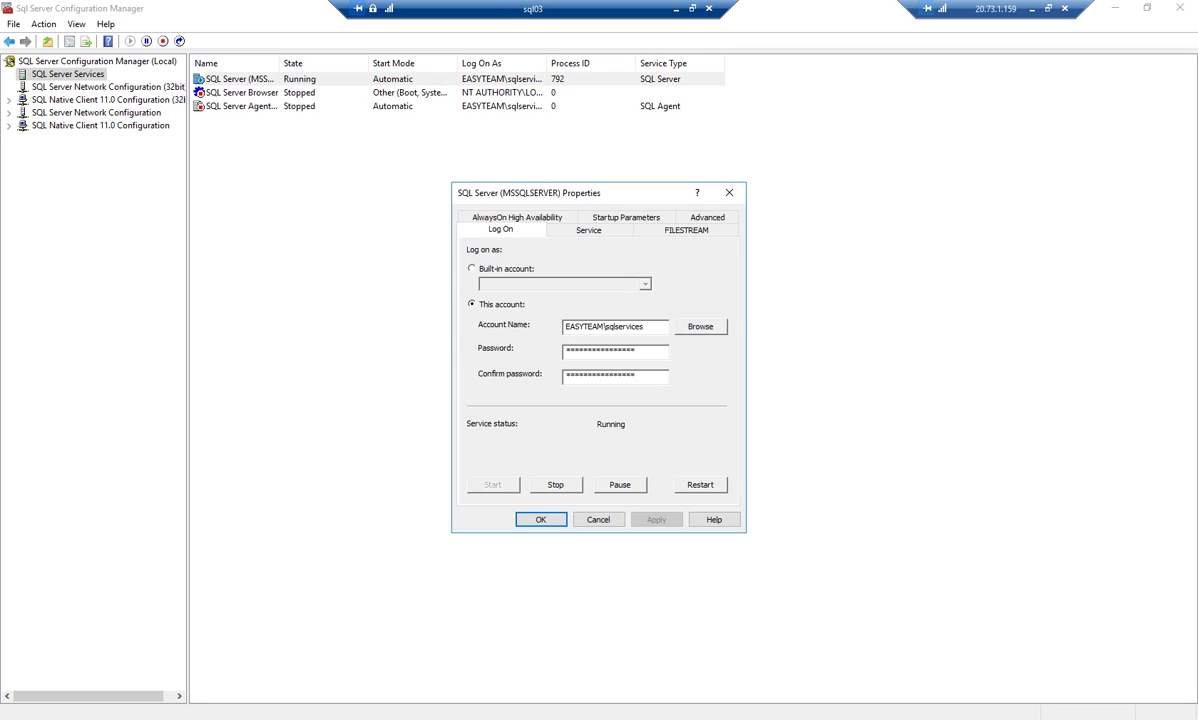
pyautogui.click(517, 217)
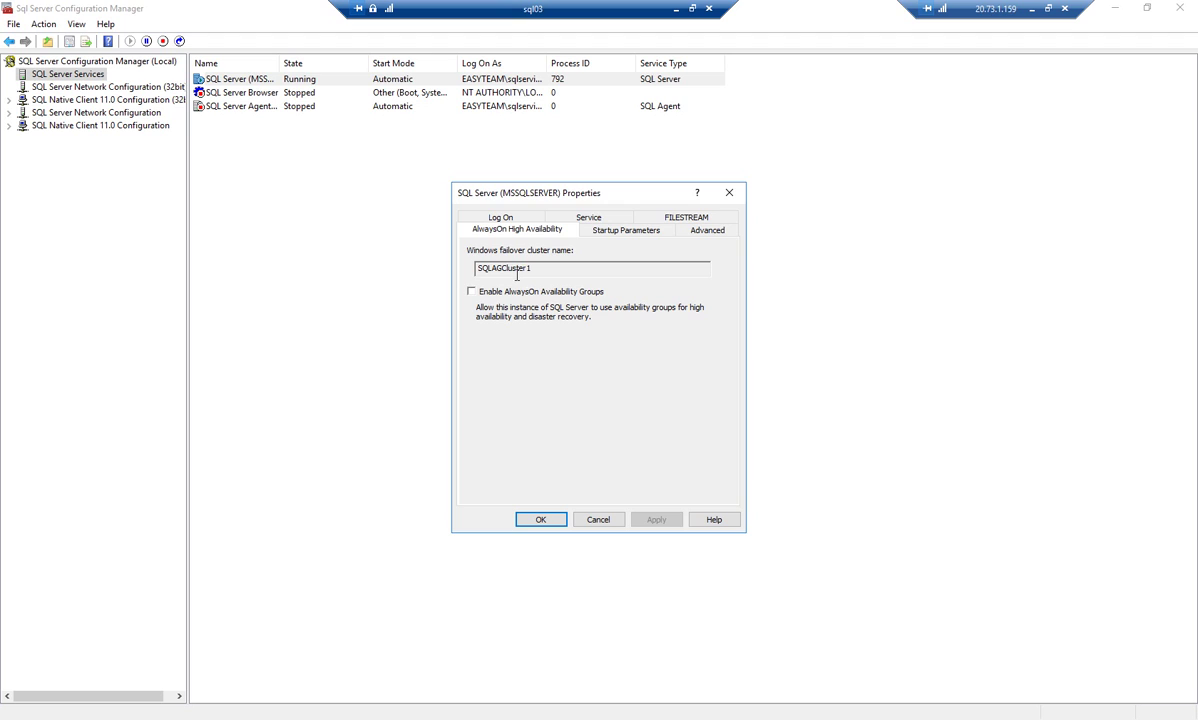
pyautogui.click(472, 292)
pyautogui.click(656, 519)
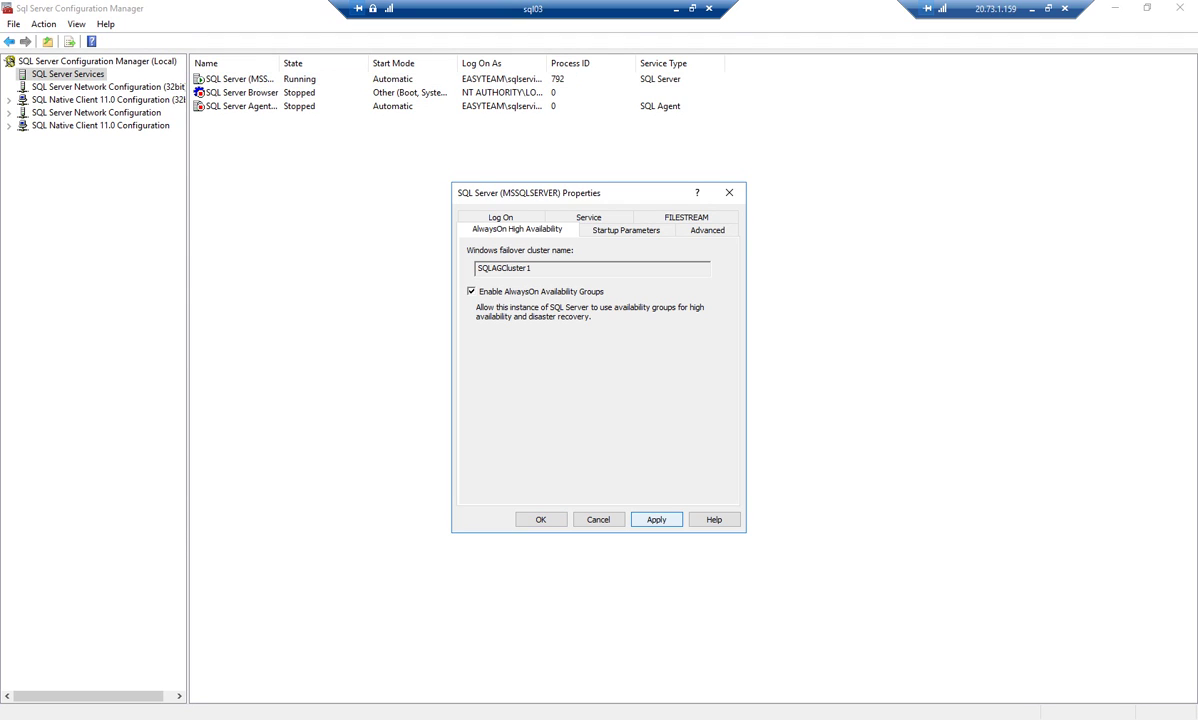
pyautogui.press('Return')
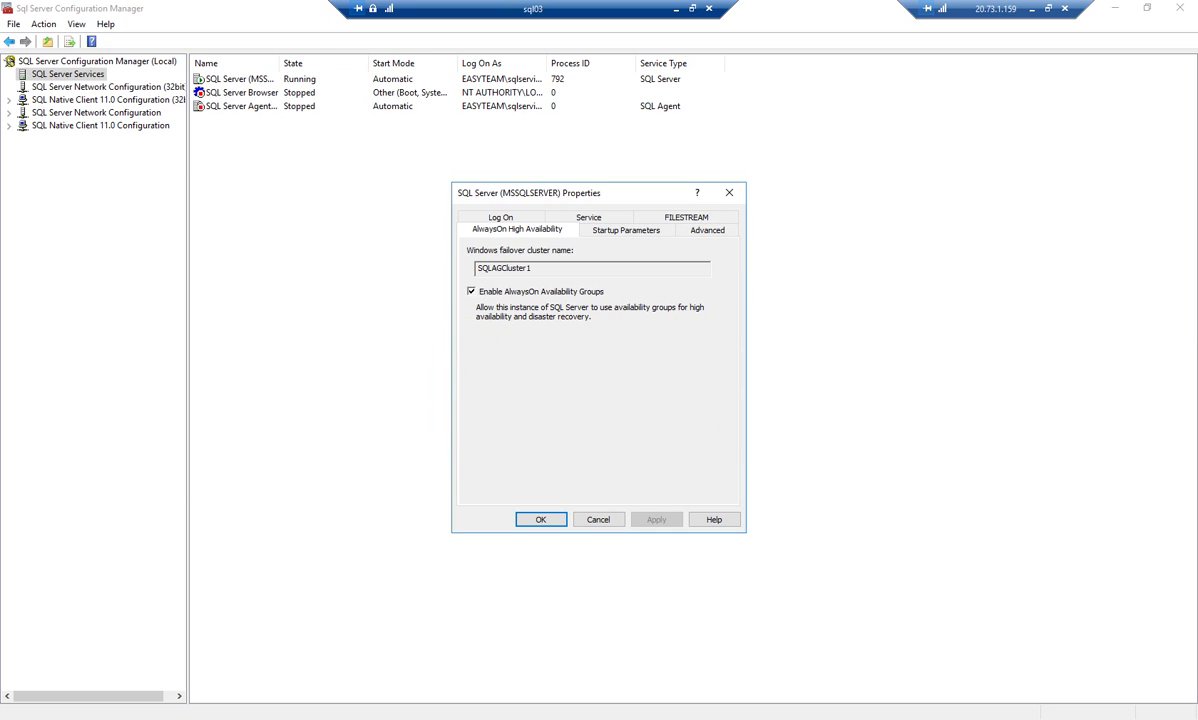
pyautogui.press('Return')
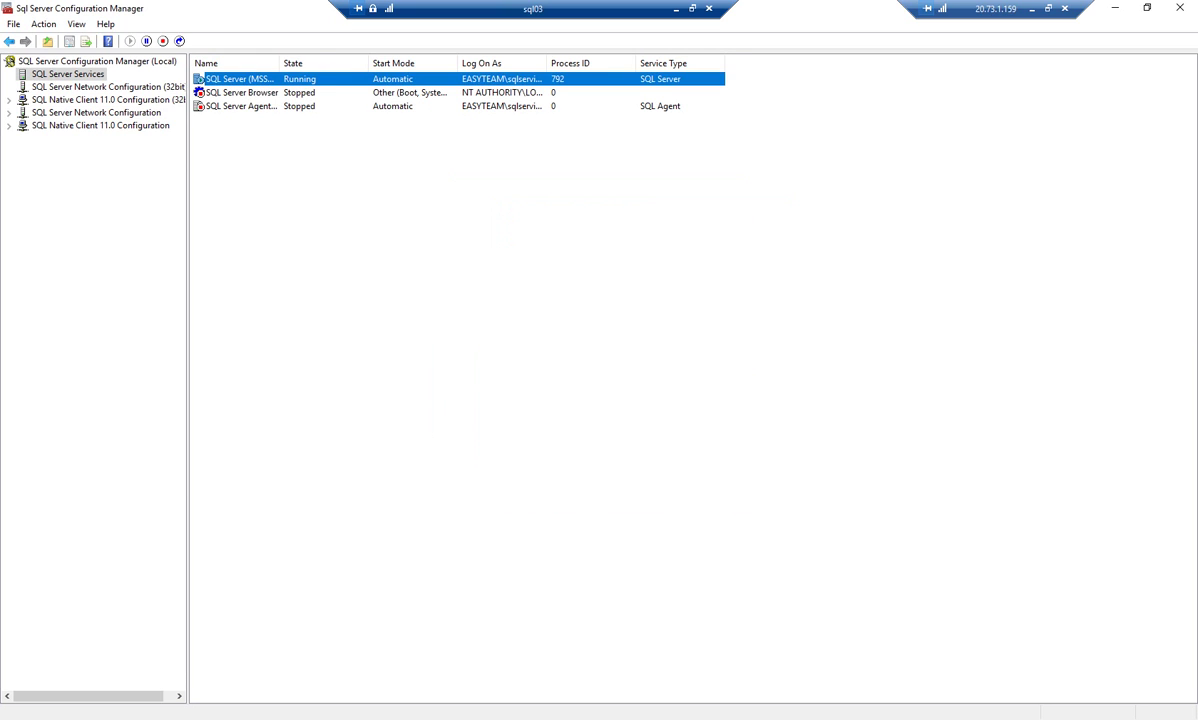
pyautogui.rightClick(246, 76)
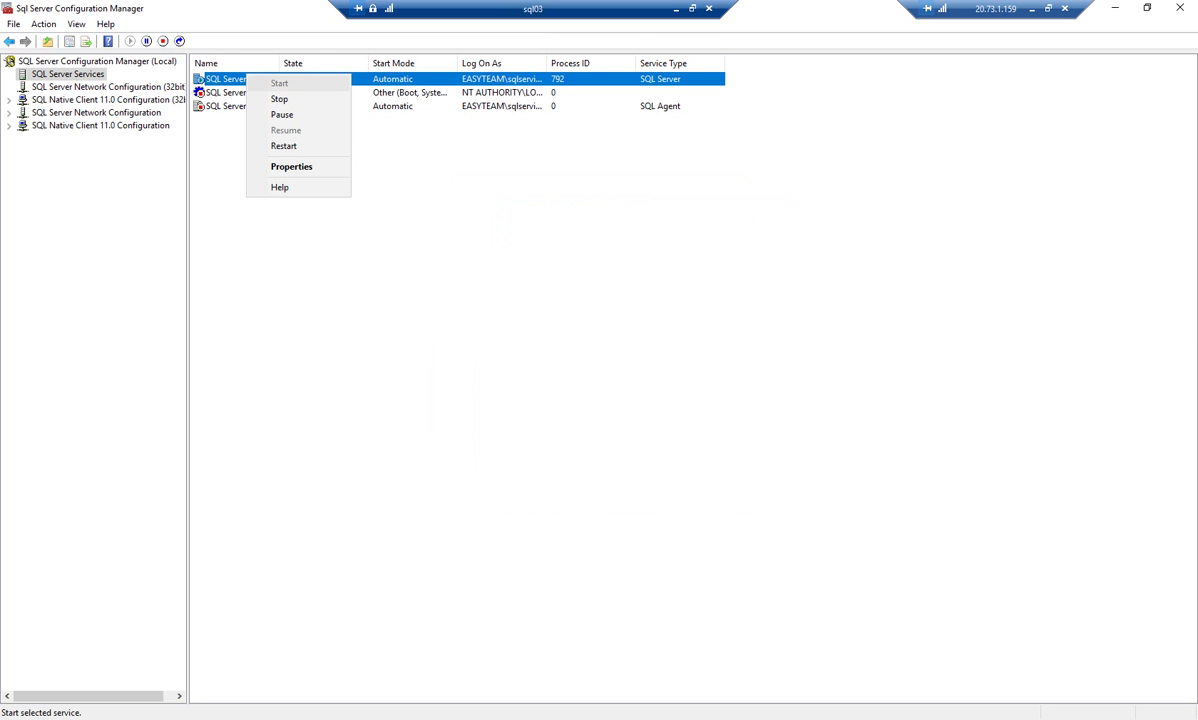
pyautogui.click(284, 146)
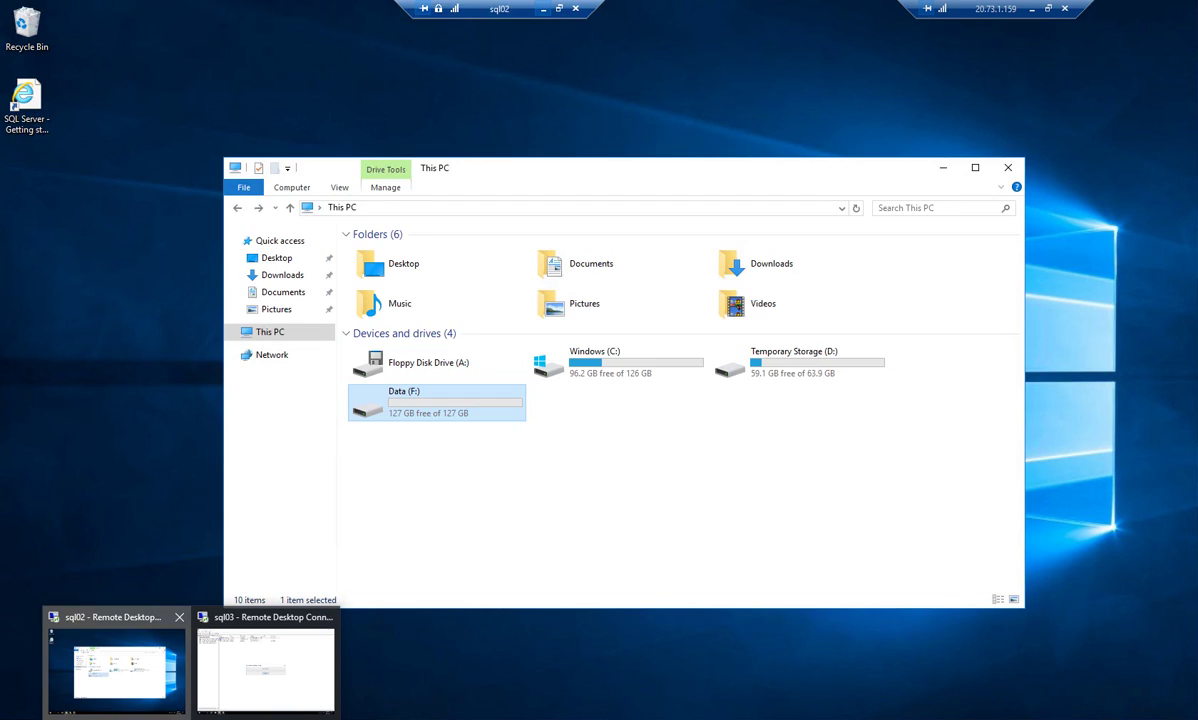
# - Switch to SQL Server Management Studio on sql02, refresh the SQL03 server, and inspect its Databases and Availability Groups folders
pyautogui.click(268, 660)
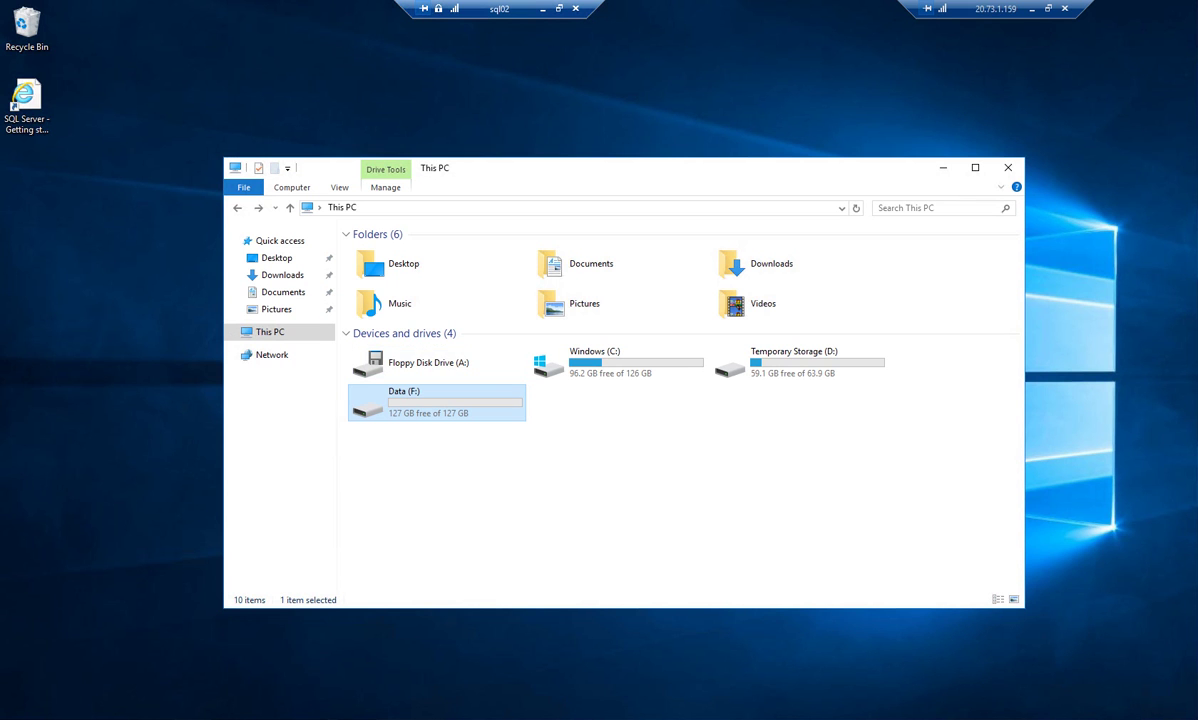
pyautogui.click(190, 717)
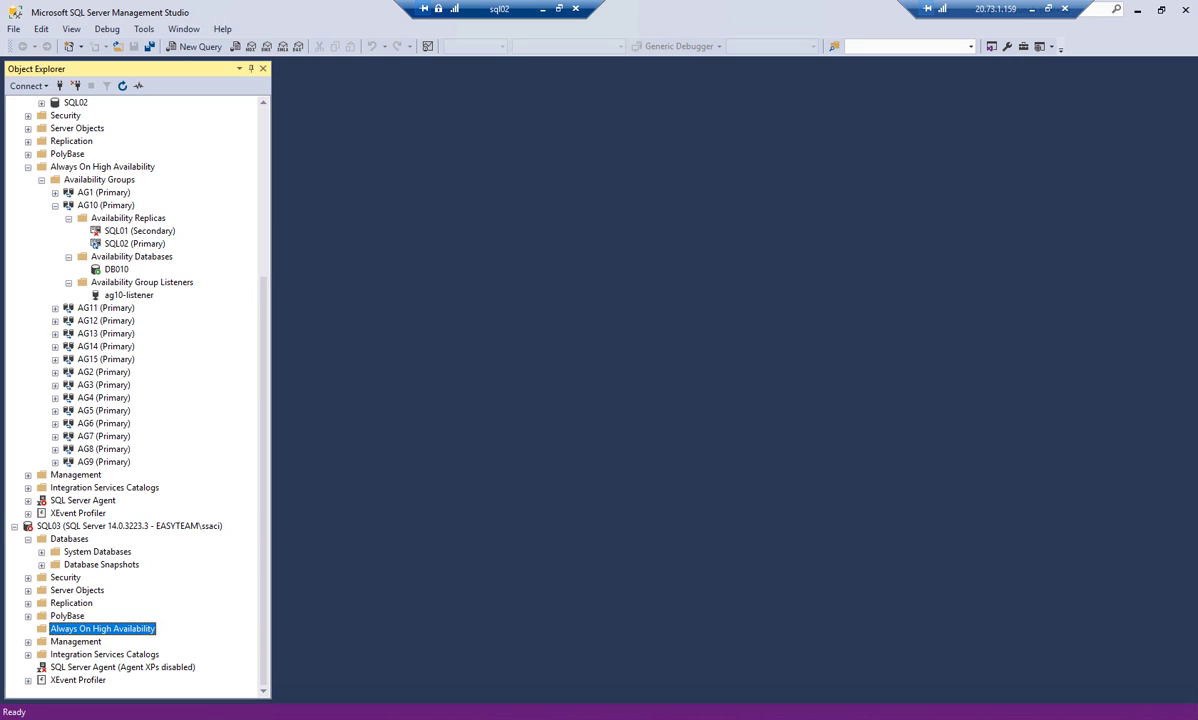
pyautogui.scroll(6, 135, 400)
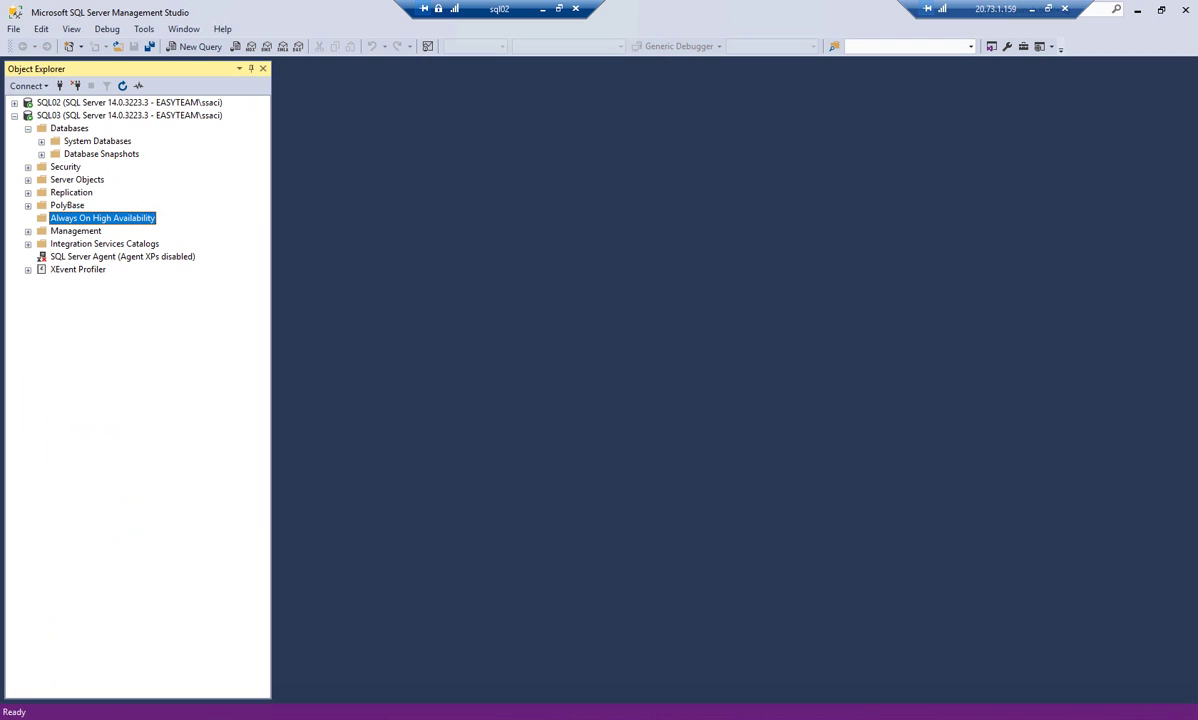
pyautogui.click(129, 115)
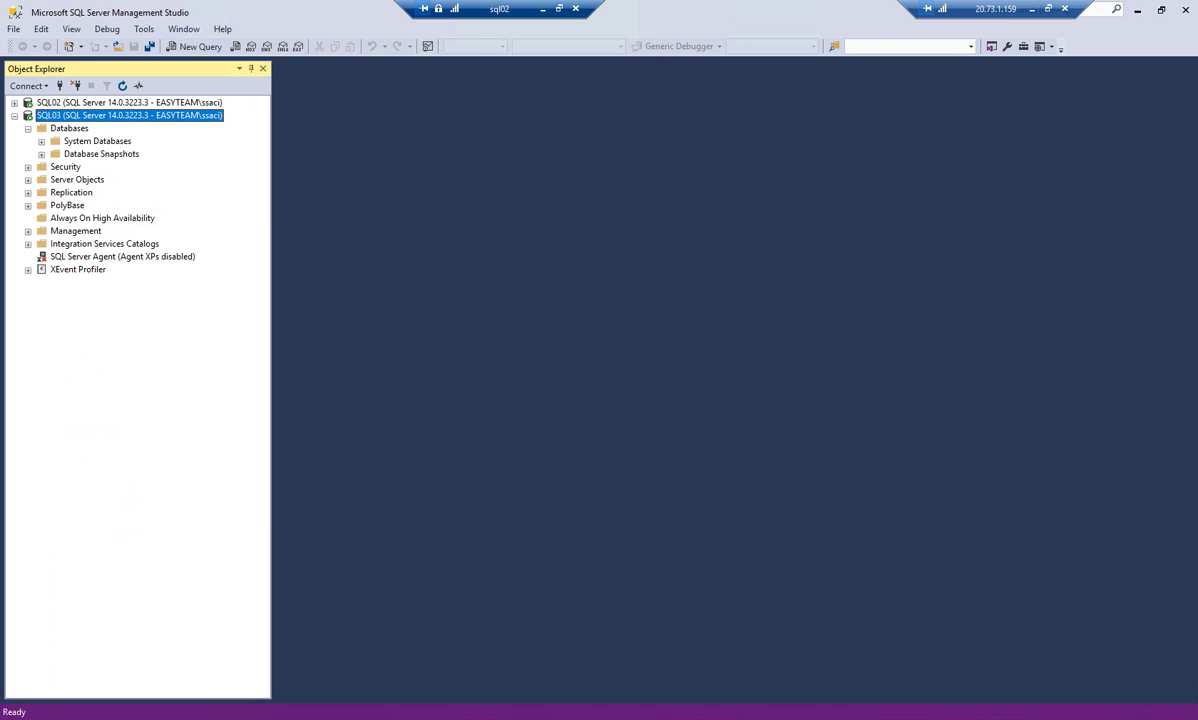
pyautogui.click(122, 86)
pyautogui.click(28, 129)
pyautogui.click(28, 218)
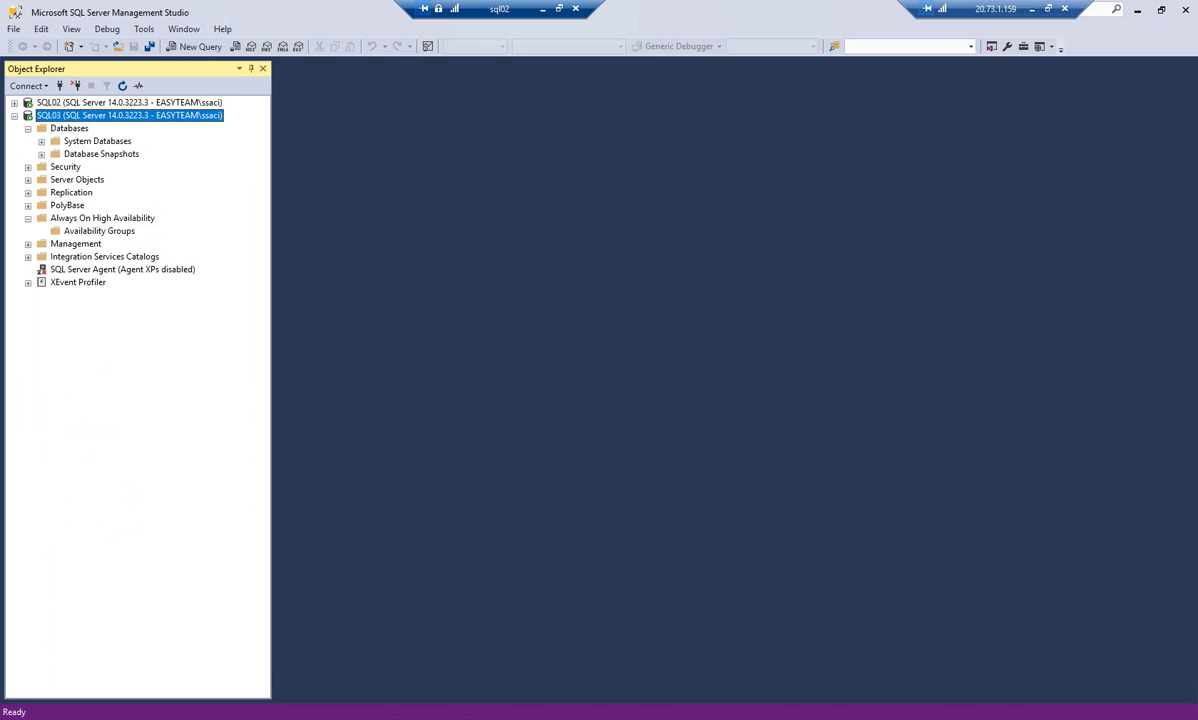
pyautogui.click(99, 231)
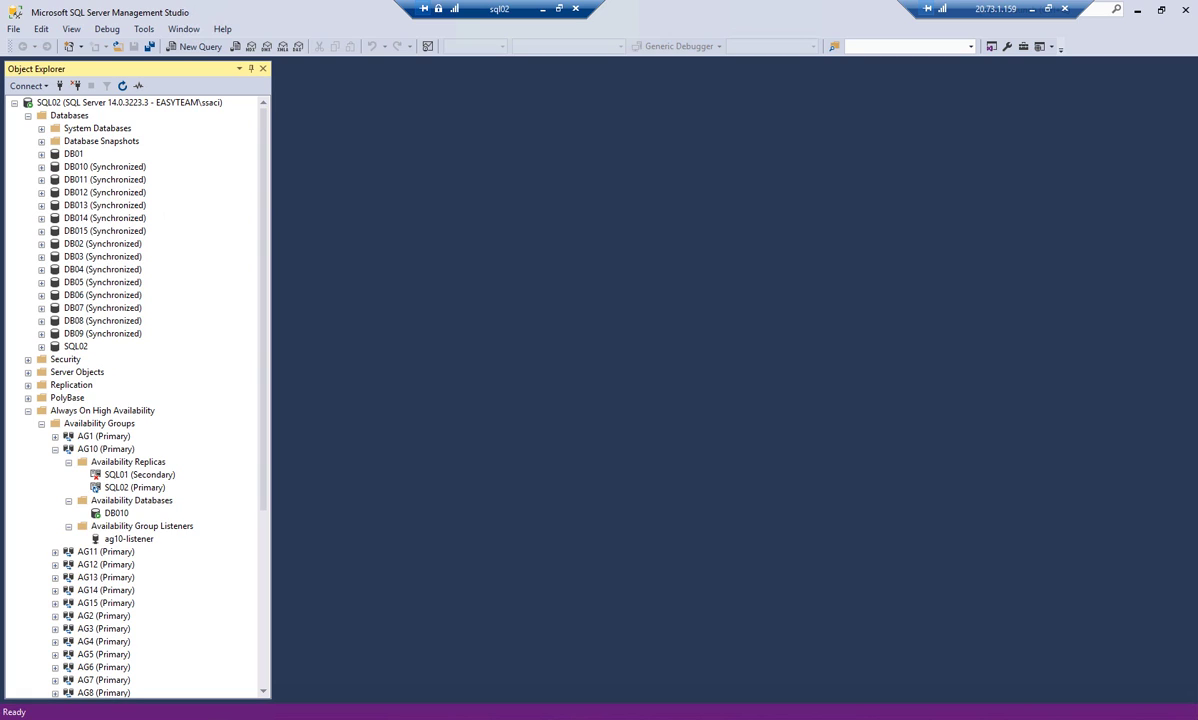
# - Examine the replicas, databases and listeners of the AG10 availability group on SQL02
pyautogui.click(106, 449)
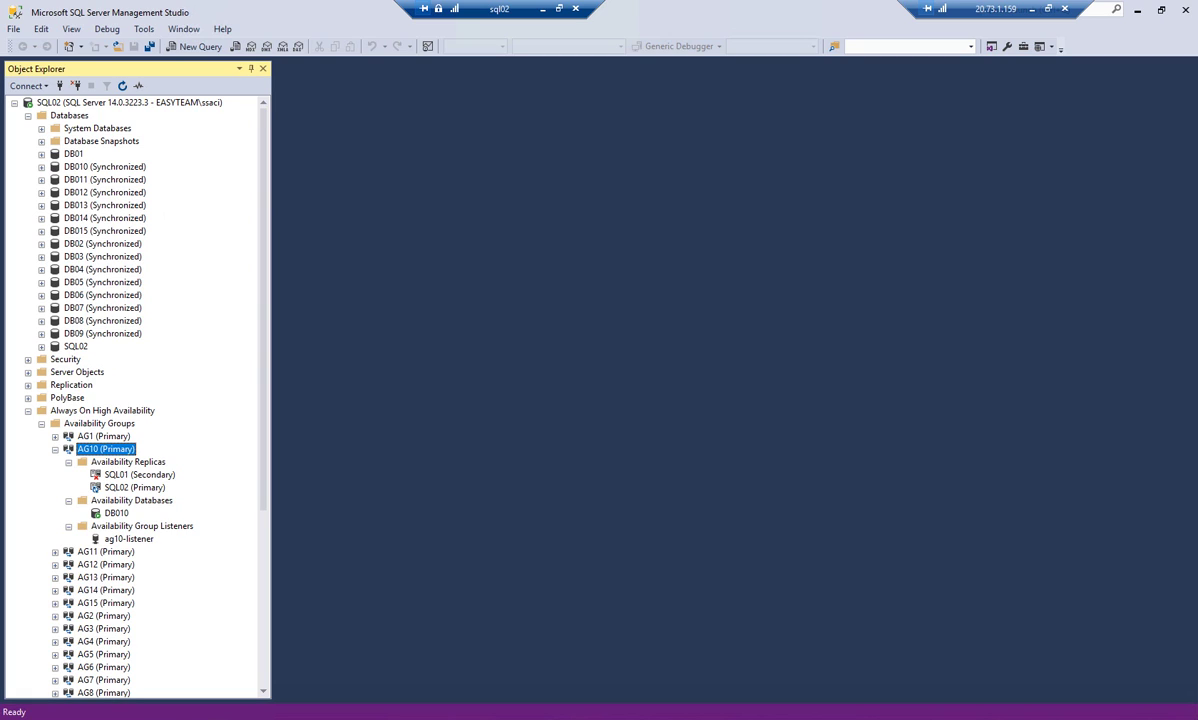
pyautogui.rightClick(95, 448)
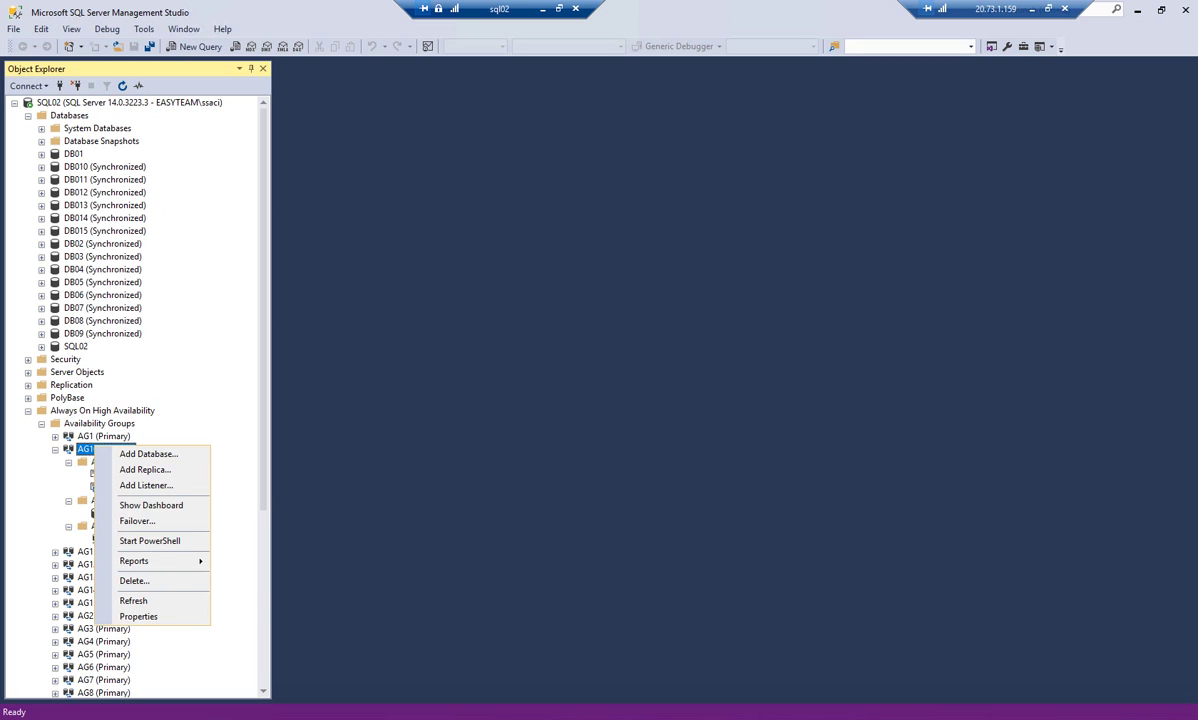
pyautogui.press('Escape')
pyautogui.press('Left')
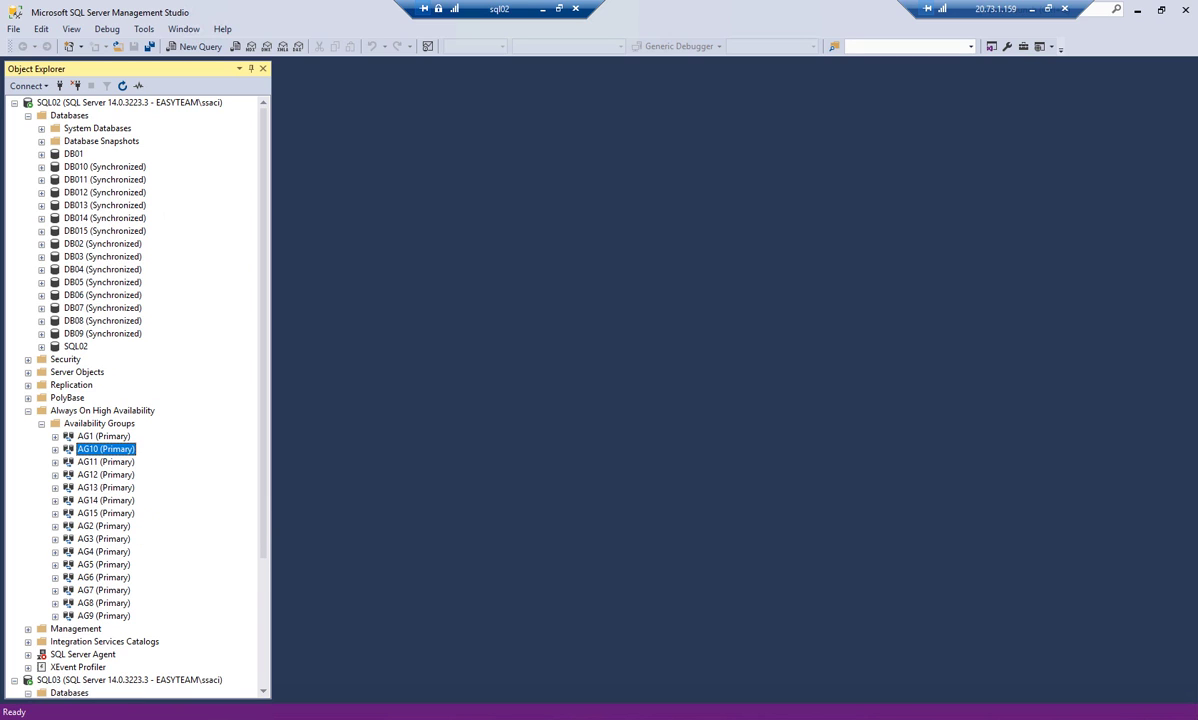
pyautogui.press('Right')
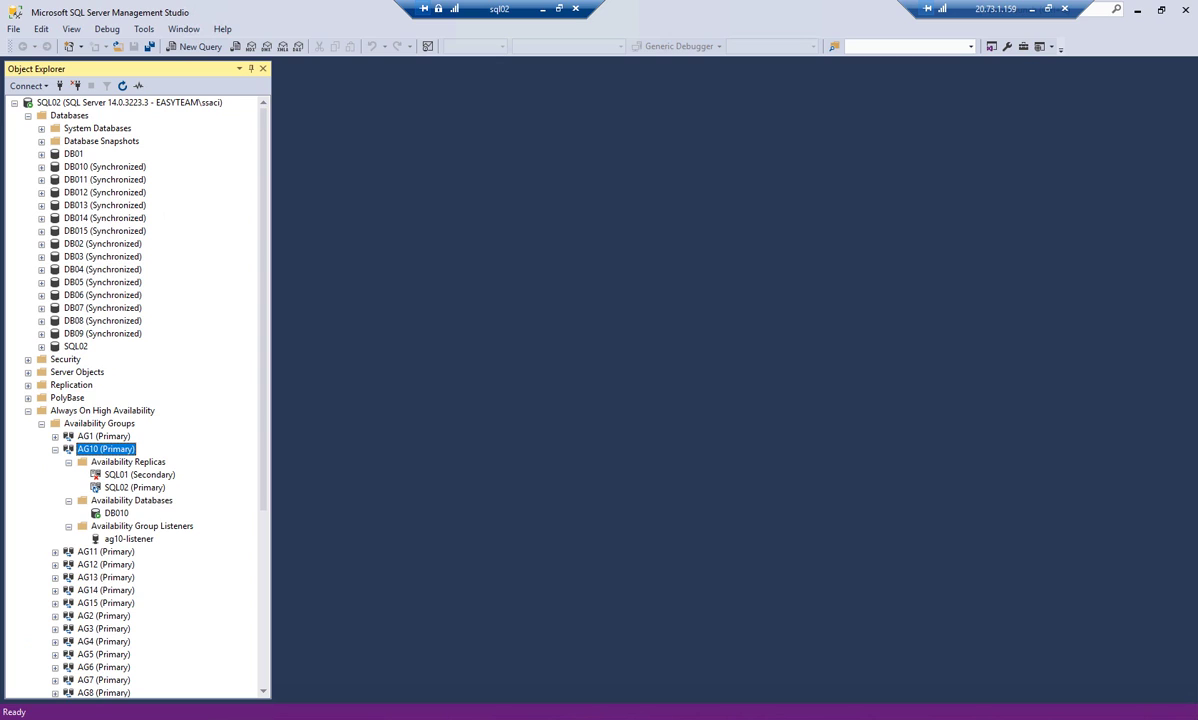
pyautogui.hotkey('shift', 'F10')
pyautogui.press('Down')
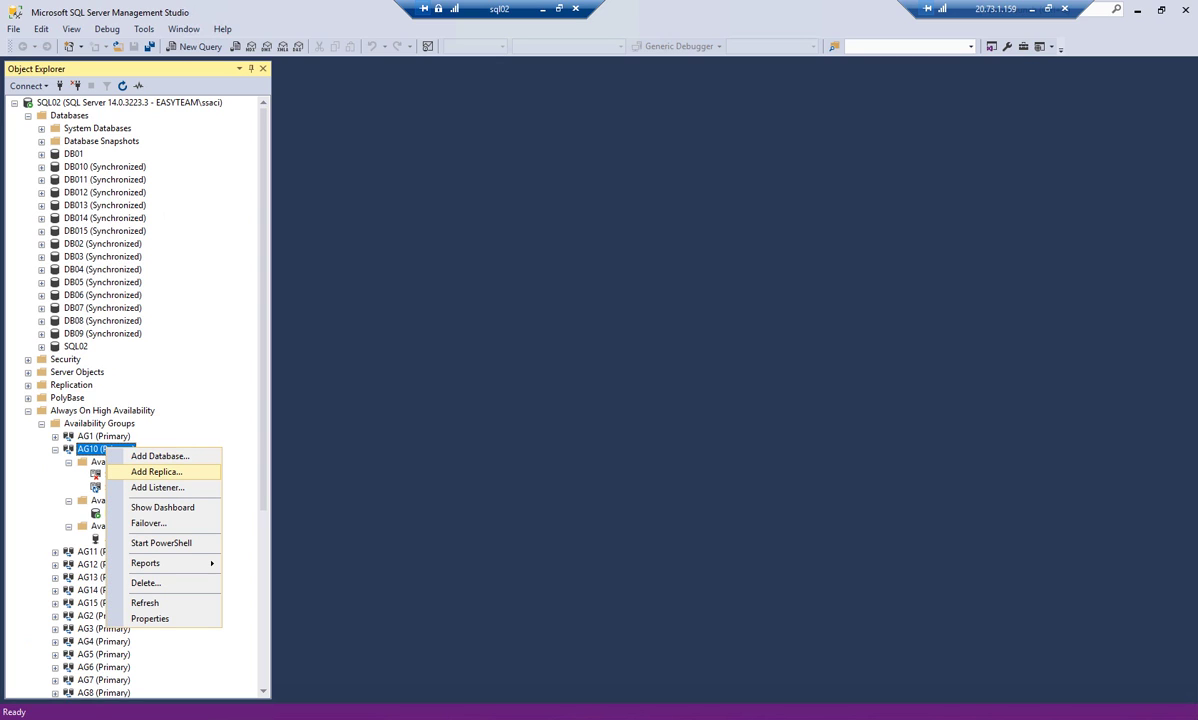
pyautogui.click(157, 472)
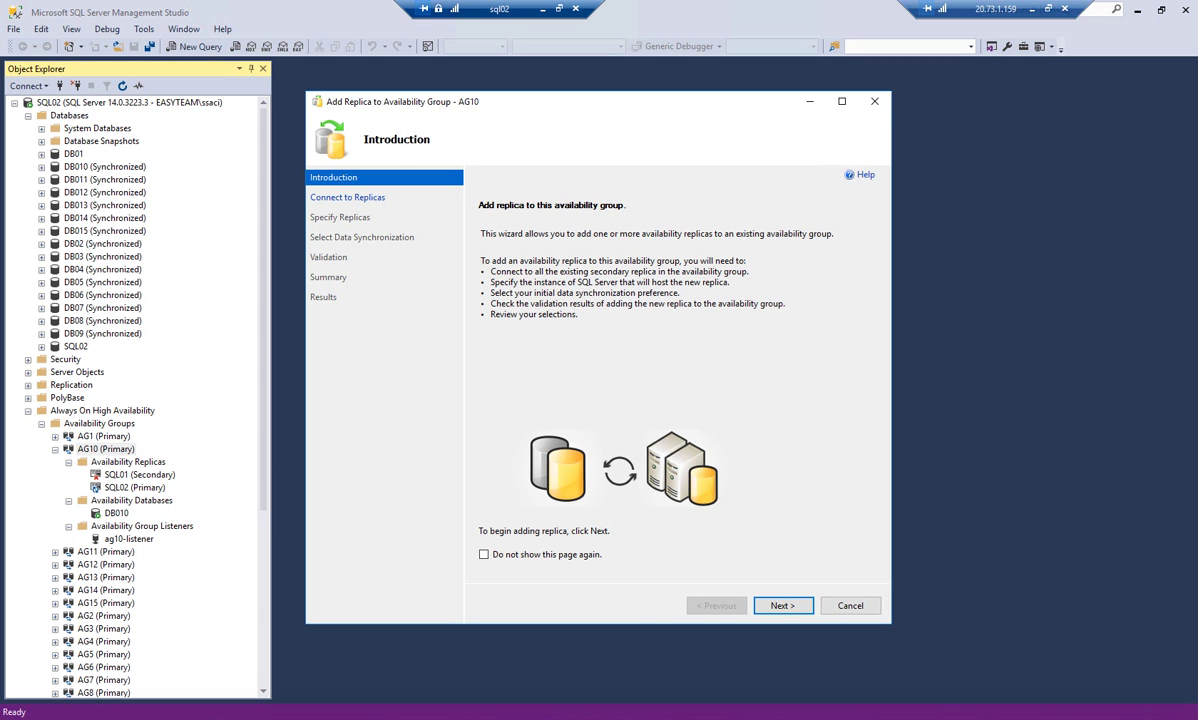
pyautogui.press('Return')
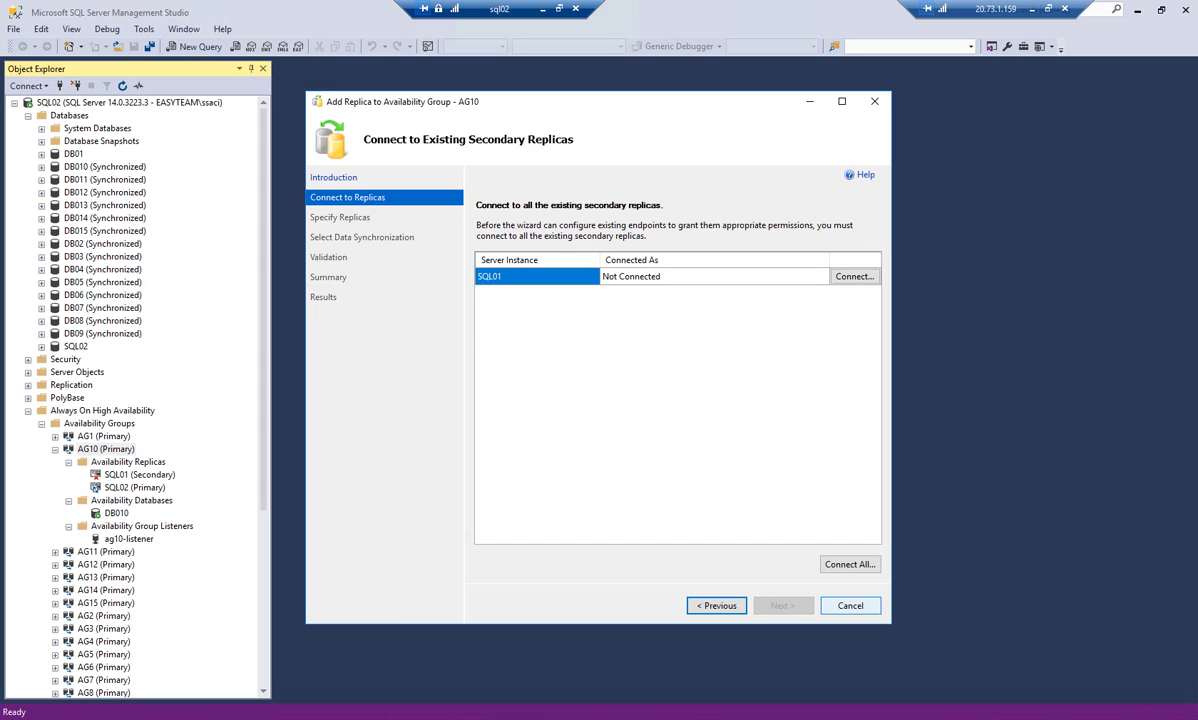
pyautogui.click(850, 605)
pyautogui.click(725, 419)
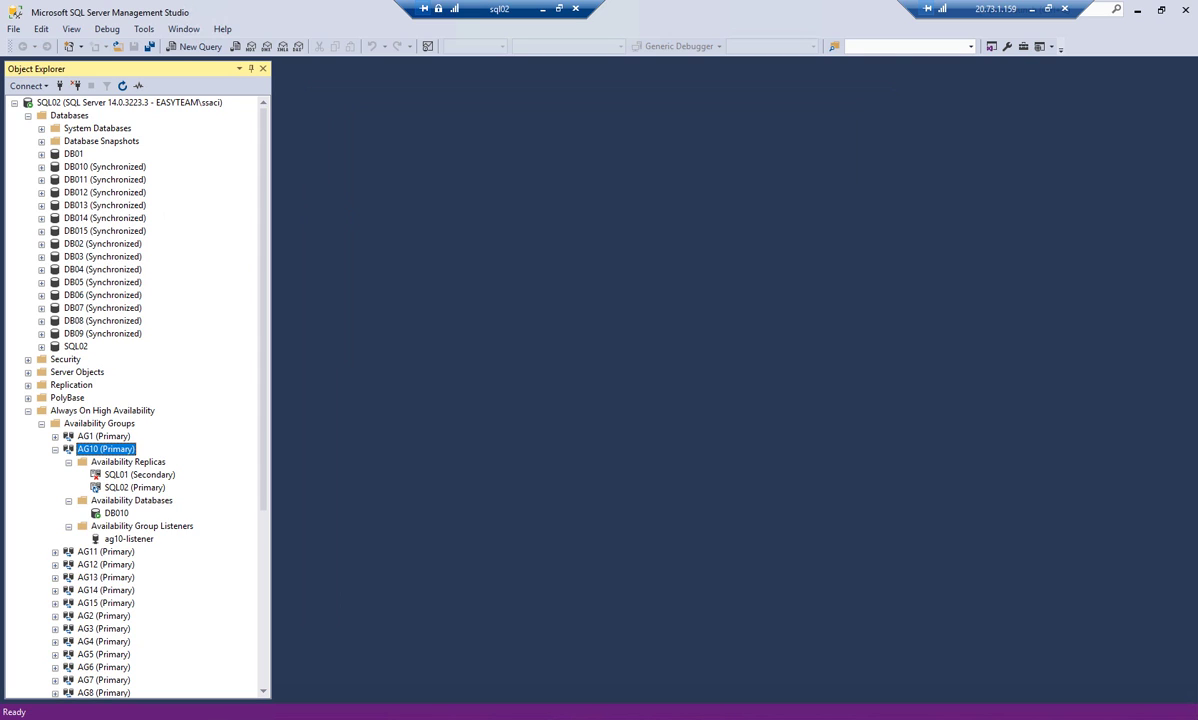
# - Start adding a replica to the AG1 availability group on SQL02 and connect to SQL03 as a synchronous-commit secondary
pyautogui.click(55, 437)
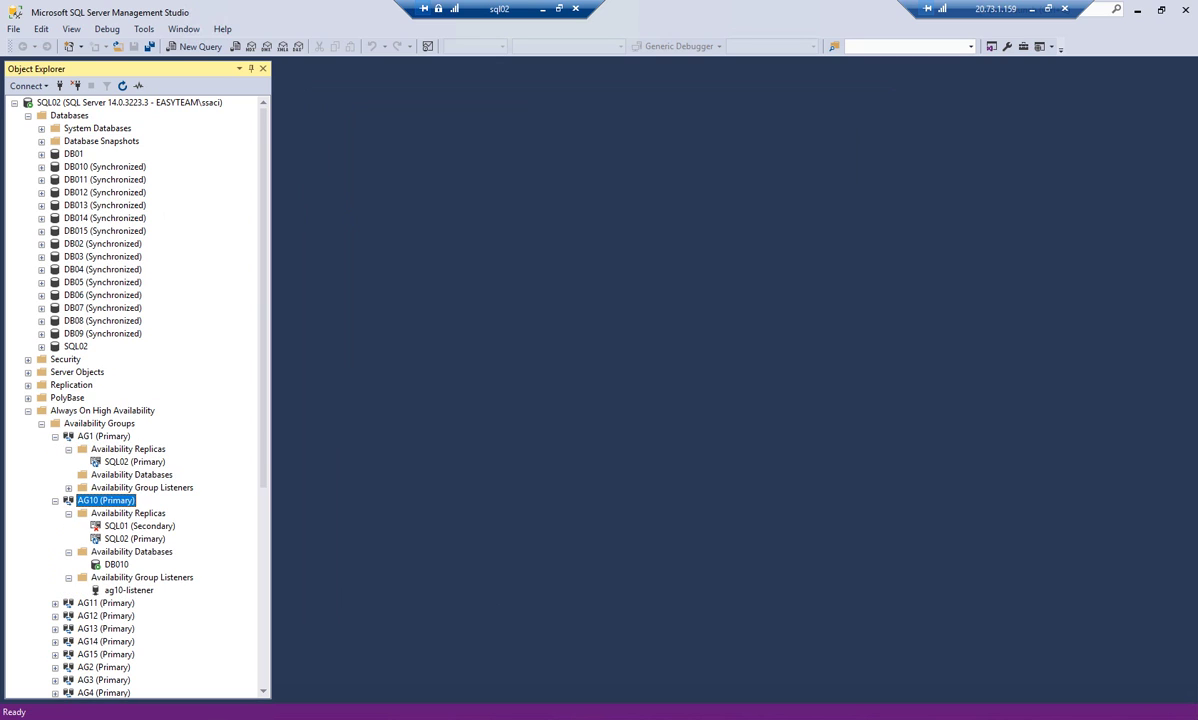
pyautogui.click(69, 488)
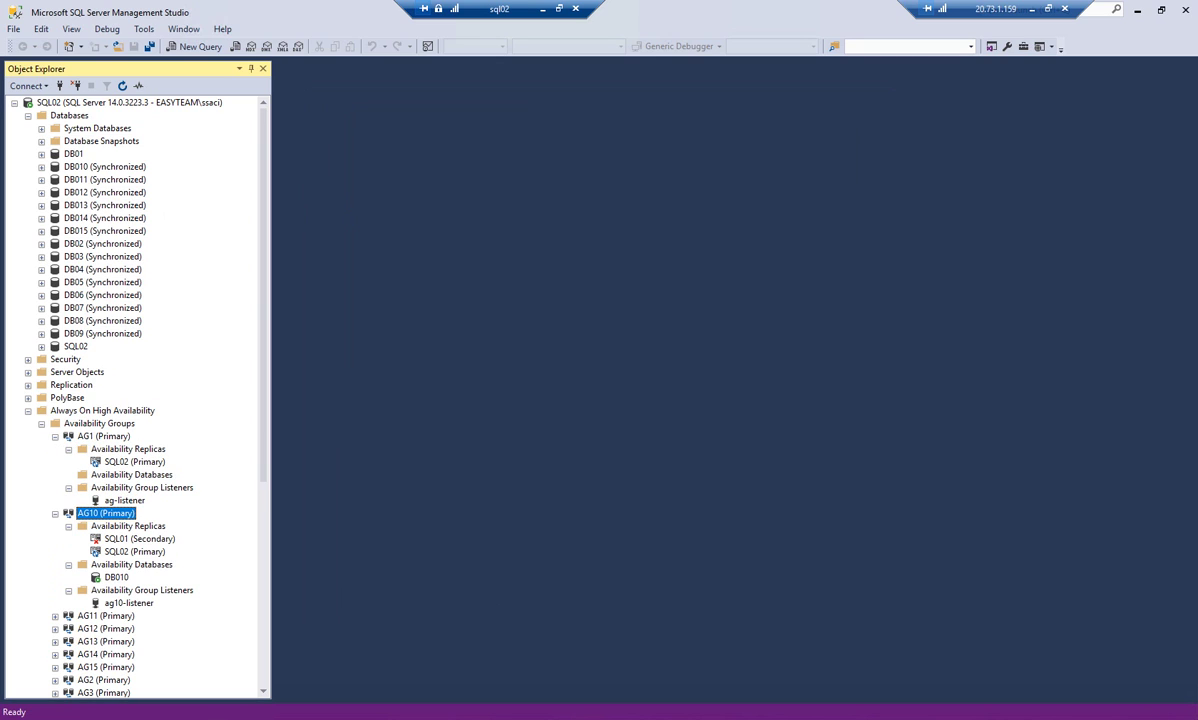
pyautogui.click(128, 449)
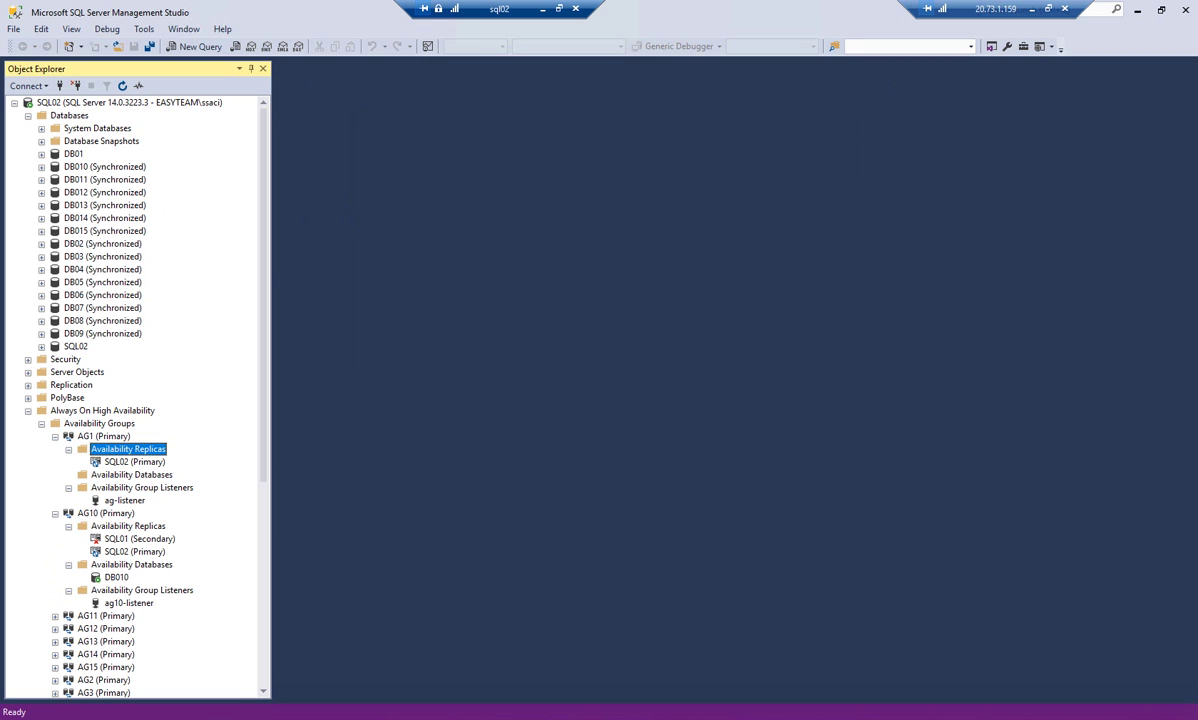
pyautogui.rightClick(120, 451)
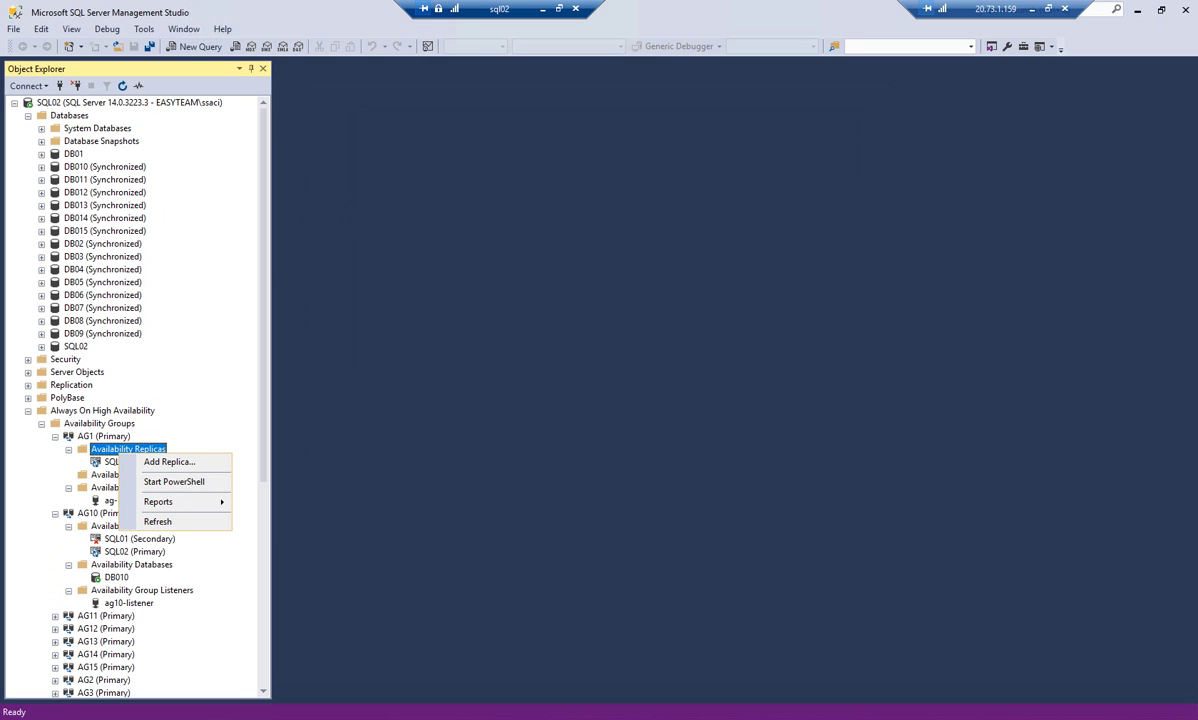
pyautogui.click(169, 461)
pyautogui.press('Return')
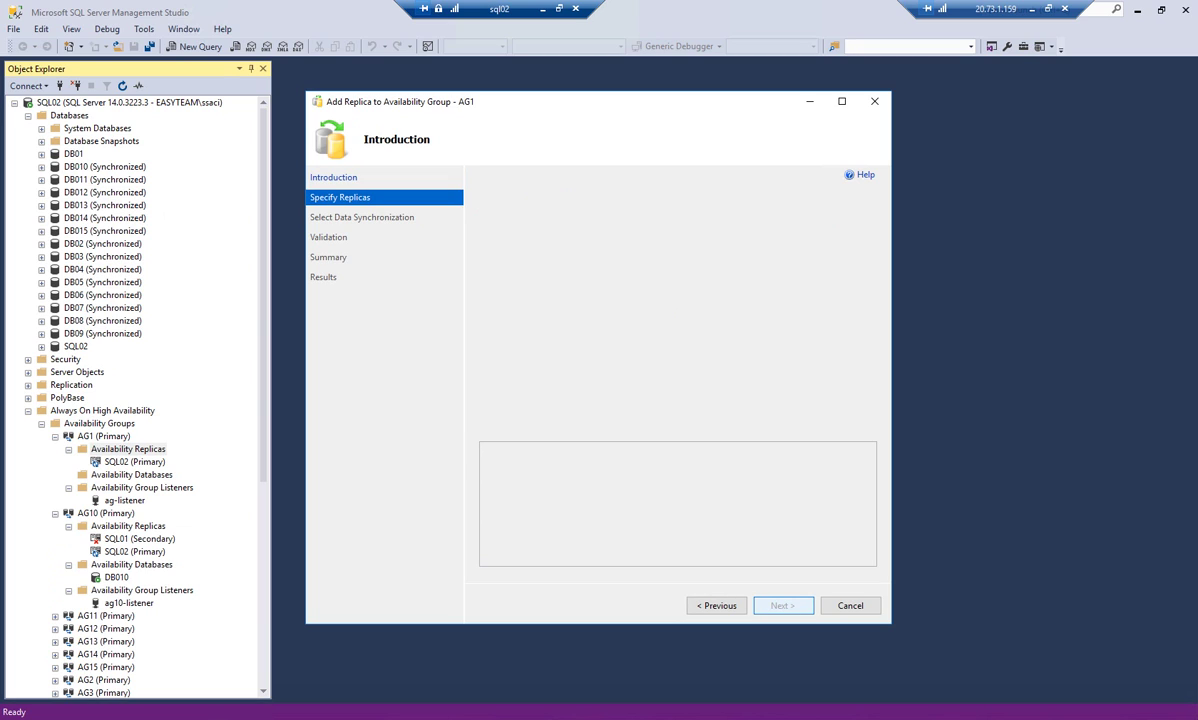
pyautogui.click(523, 426)
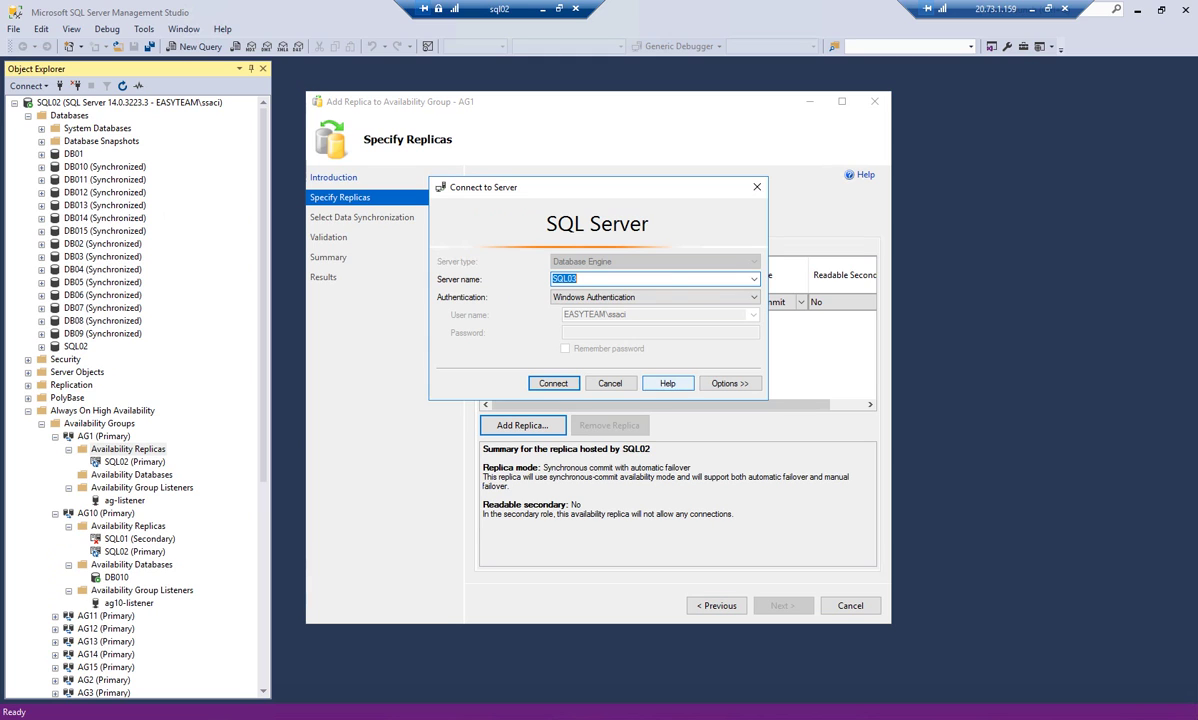
pyautogui.click(554, 384)
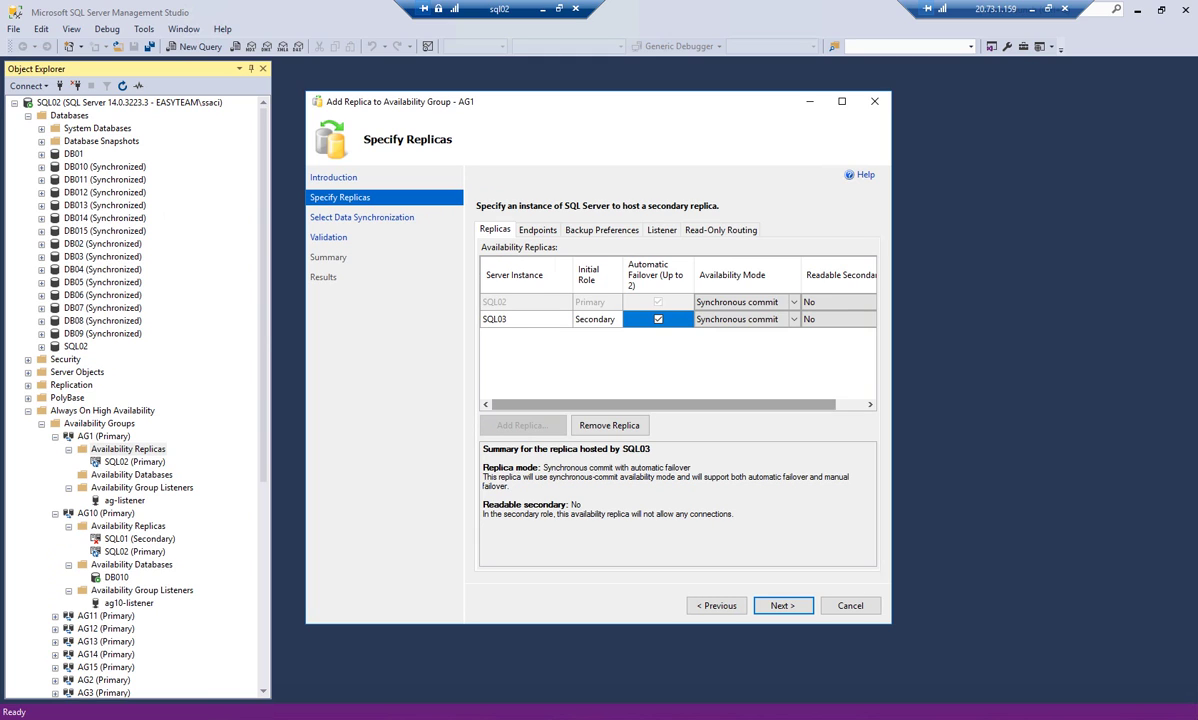
pyautogui.moveTo(664, 405)
pyautogui.mouseDown()
pyautogui.moveTo(693, 405)
pyautogui.moveTo(664, 405)
pyautogui.mouseUp()
# - Choose full database and log backup synchronization with the \\SQL02\BackupAG share, and complete the Add Replica wizard for AG1
pyautogui.click(783, 606)
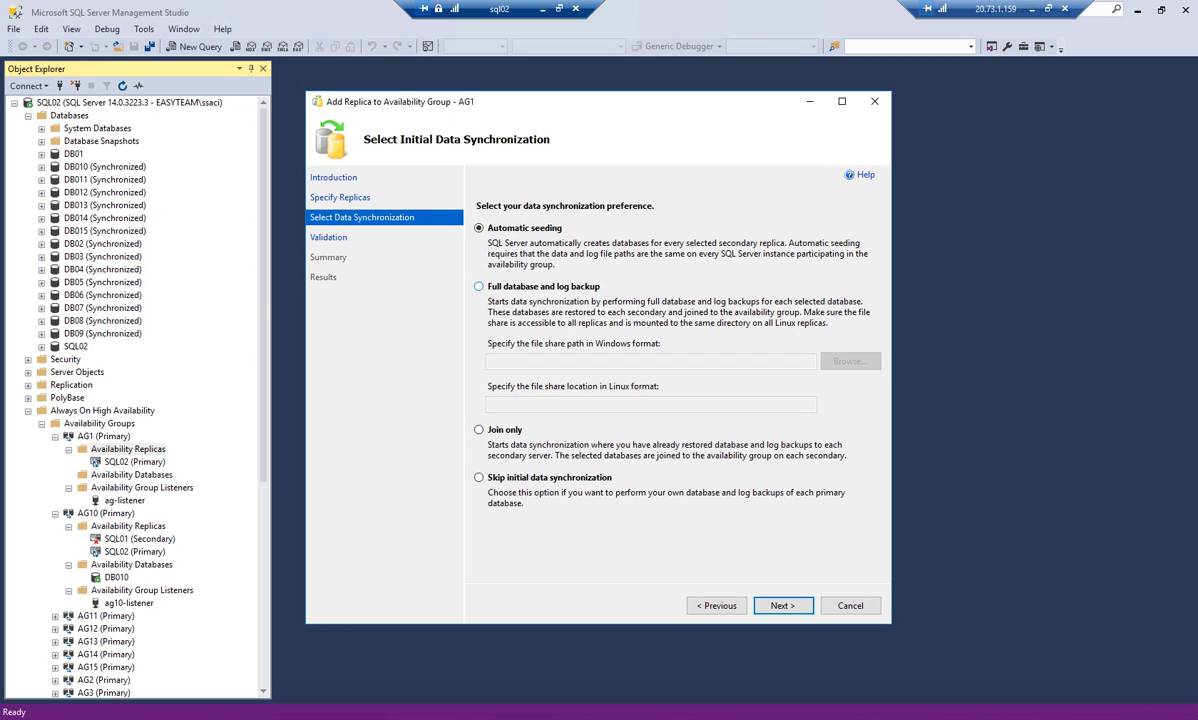
pyautogui.click(479, 287)
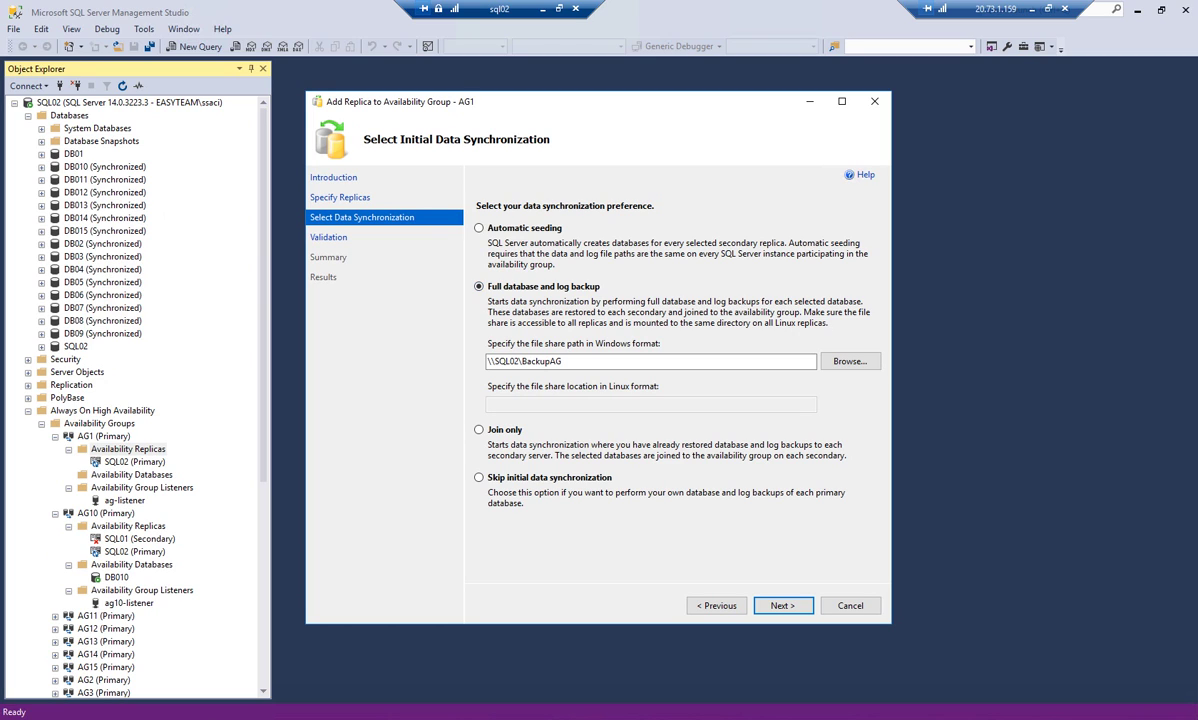
pyautogui.click(783, 606)
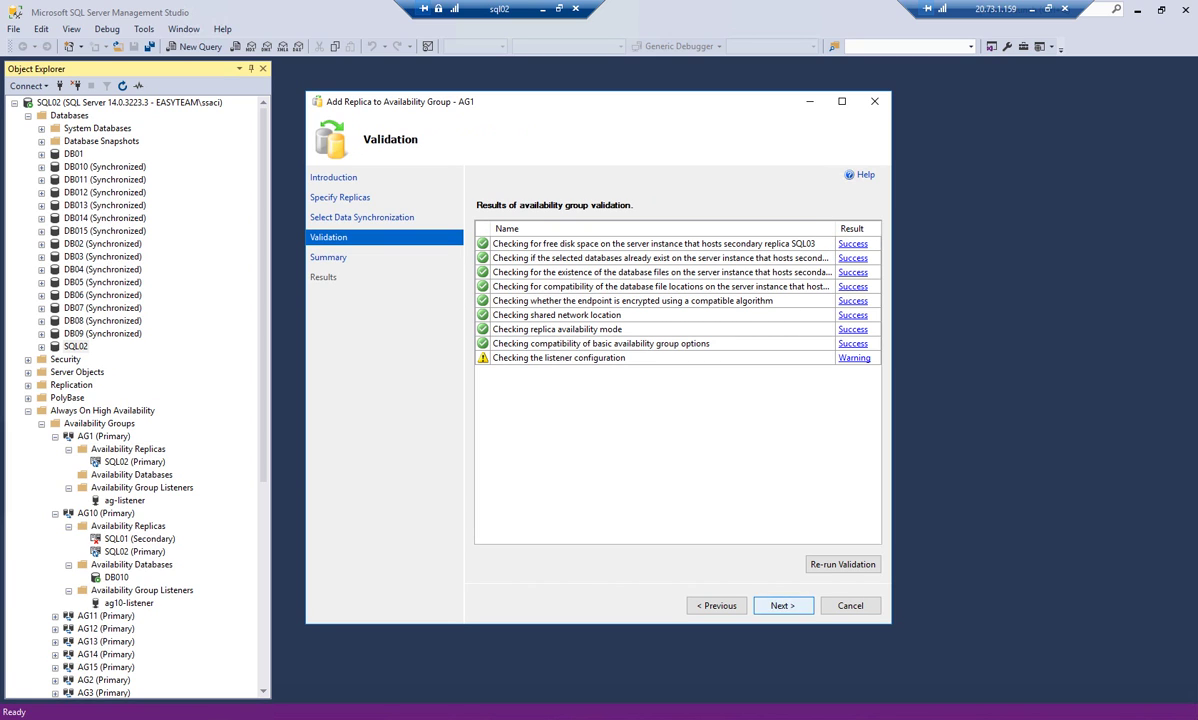
pyautogui.click(783, 606)
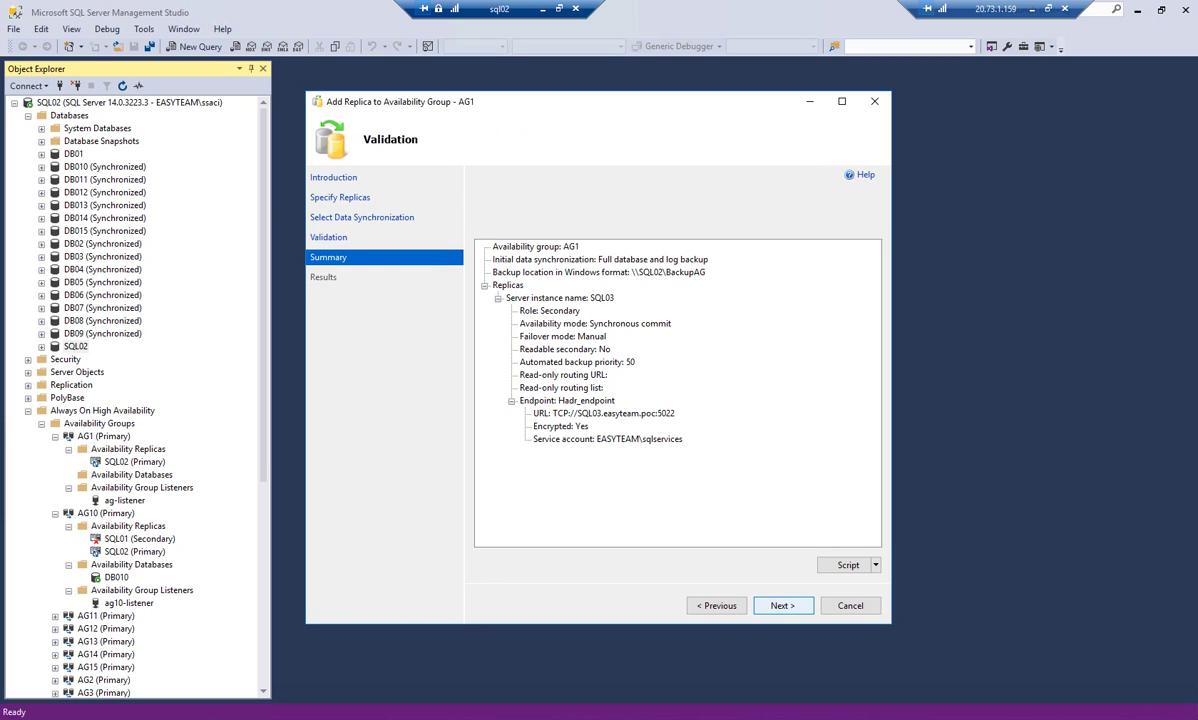
pyautogui.click(783, 606)
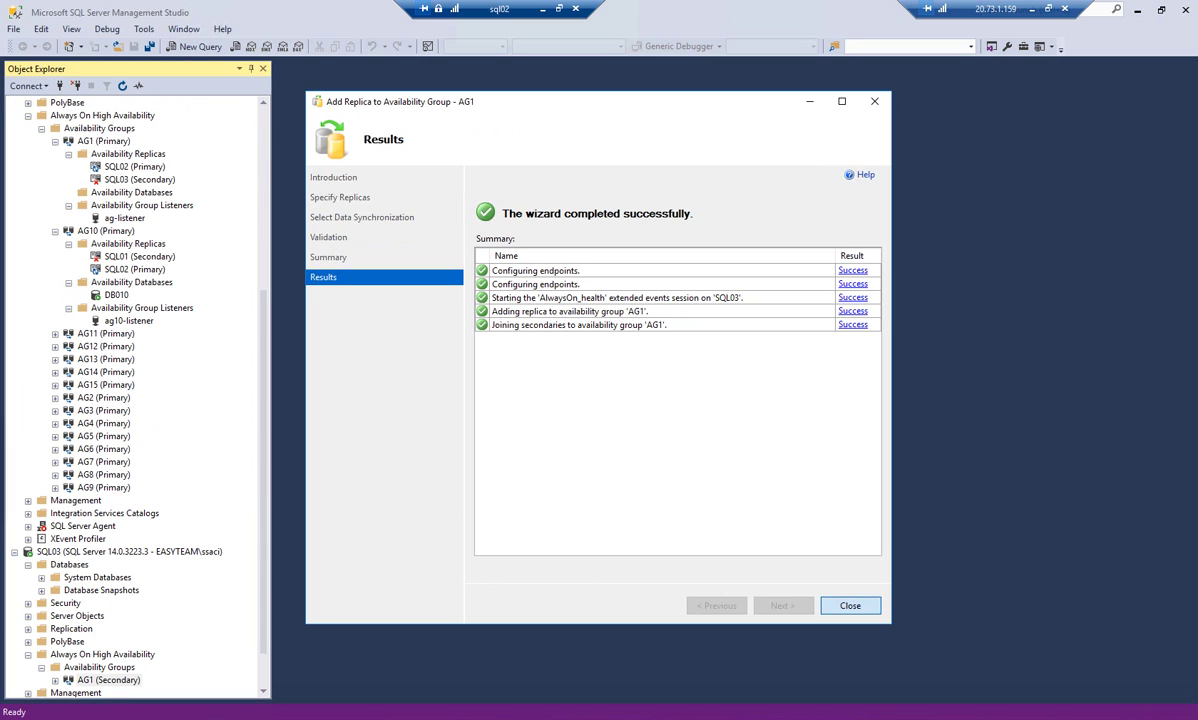
pyautogui.click(850, 606)
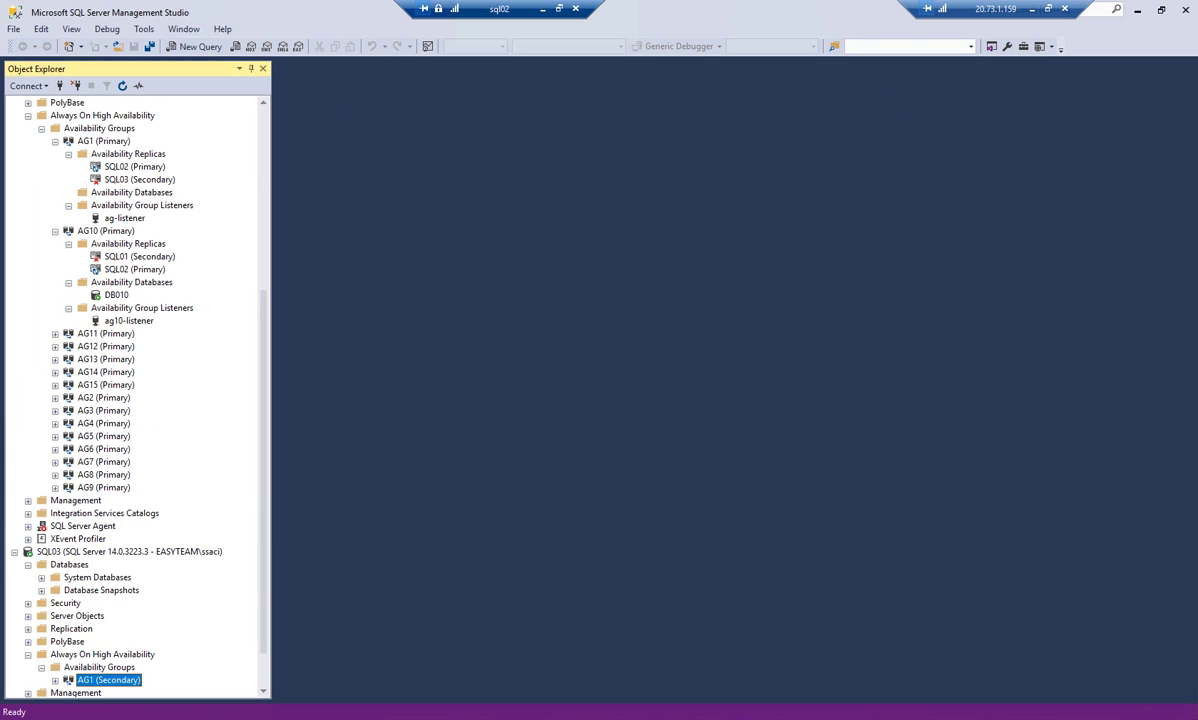
# - Inspect the availability replicas of the AG1 group on the SQL03 server
pyautogui.press('Right')
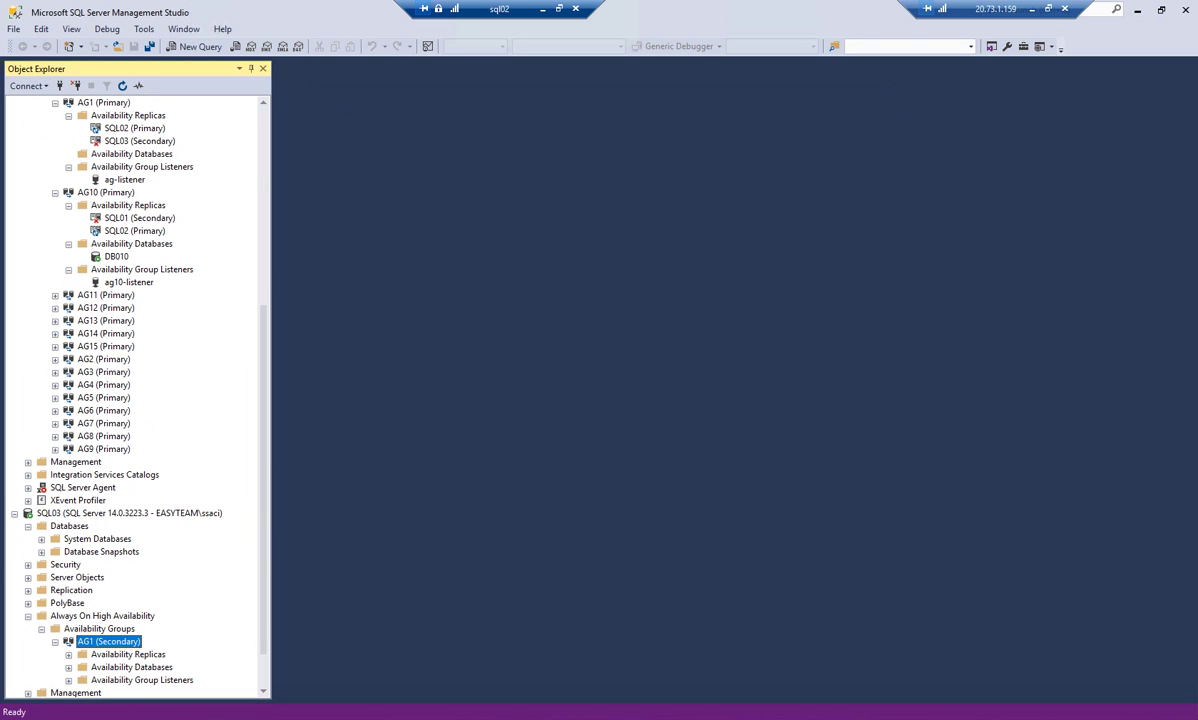
pyautogui.click(69, 655)
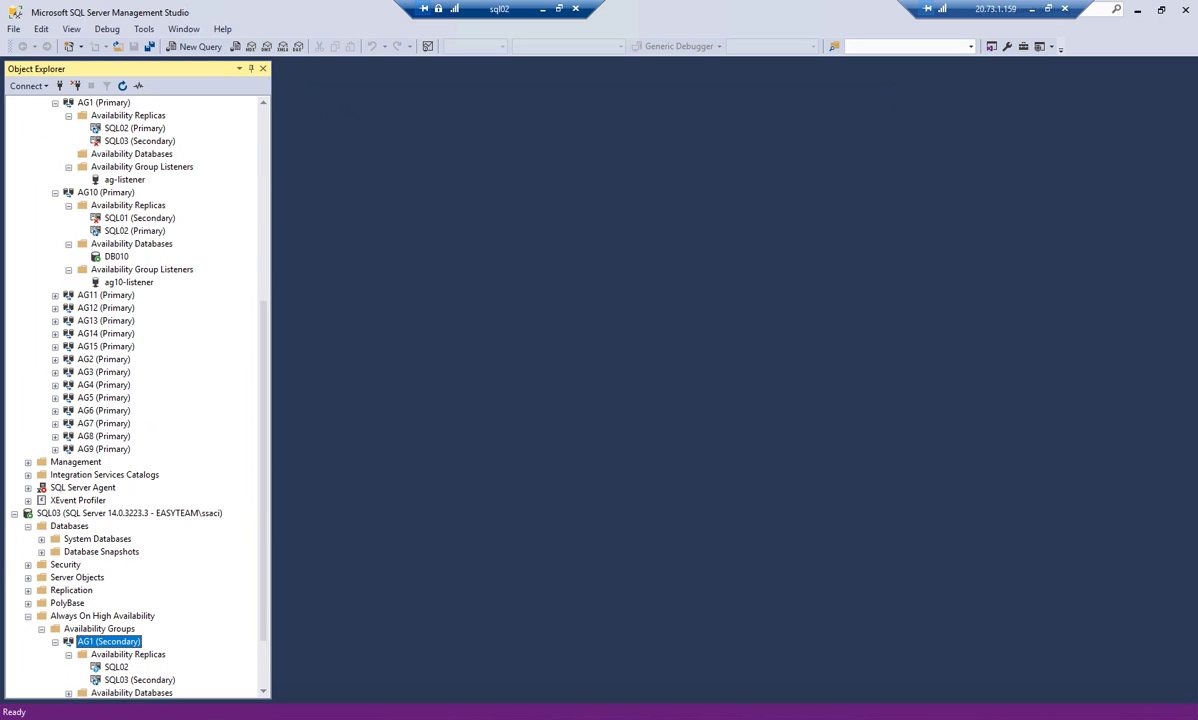
pyautogui.click(129, 513)
pyautogui.click(139, 680)
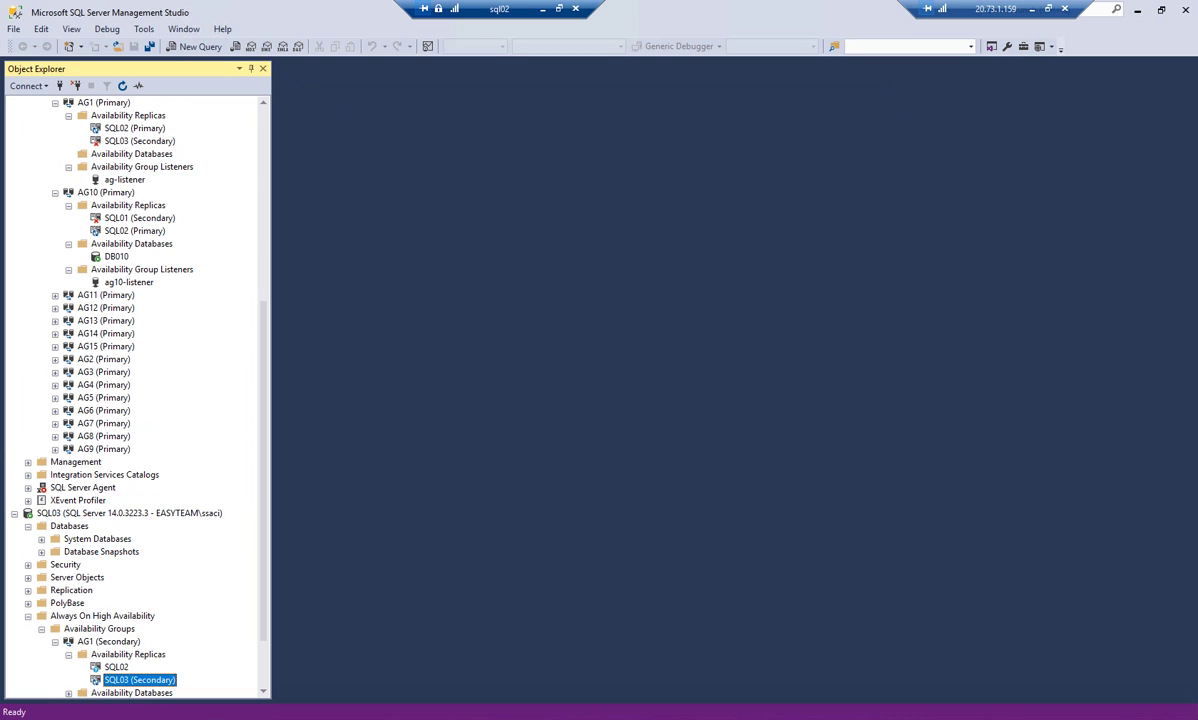
pyautogui.click(116, 667)
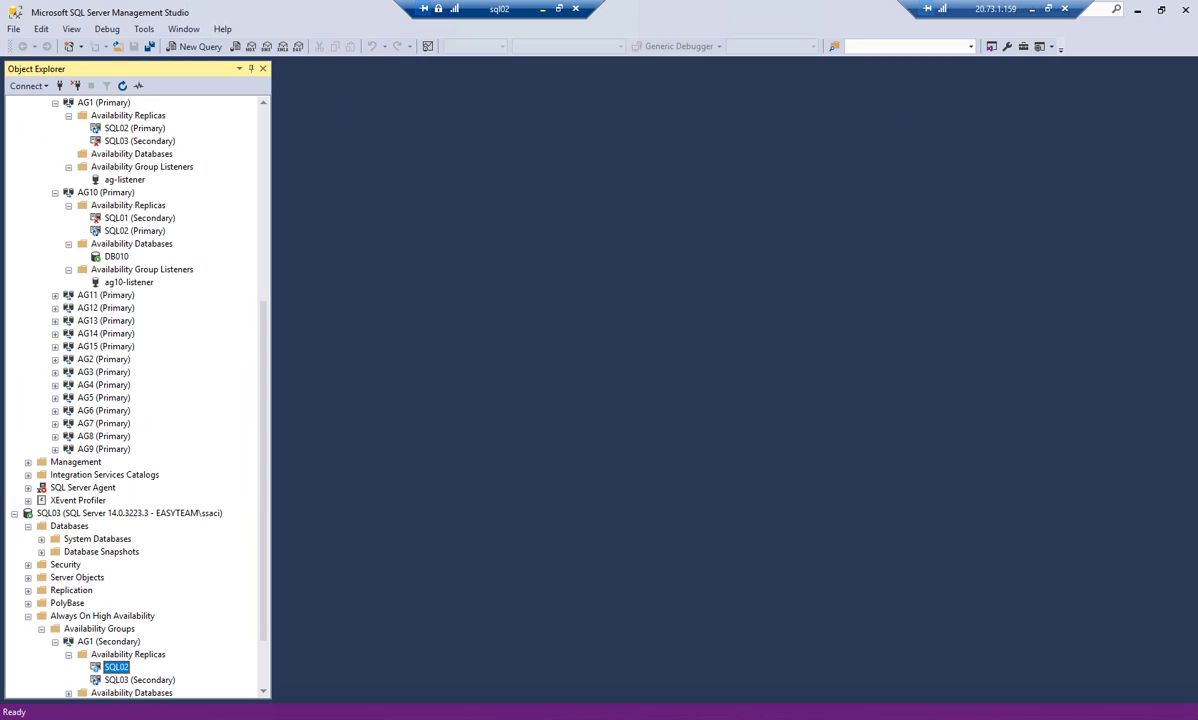
pyautogui.click(139, 680)
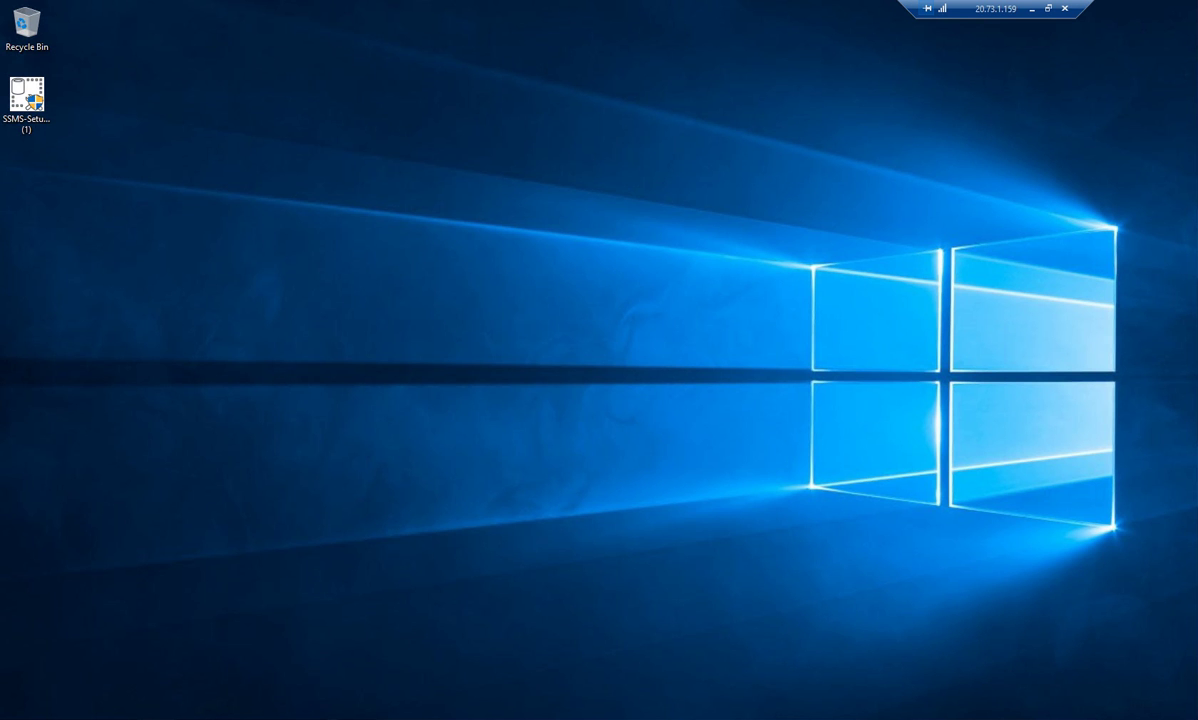
# - Switch to the sql02 remote session and check the cluster's roles and nodes in Failover Cluster Manager
pyautogui.moveTo(190, 718)
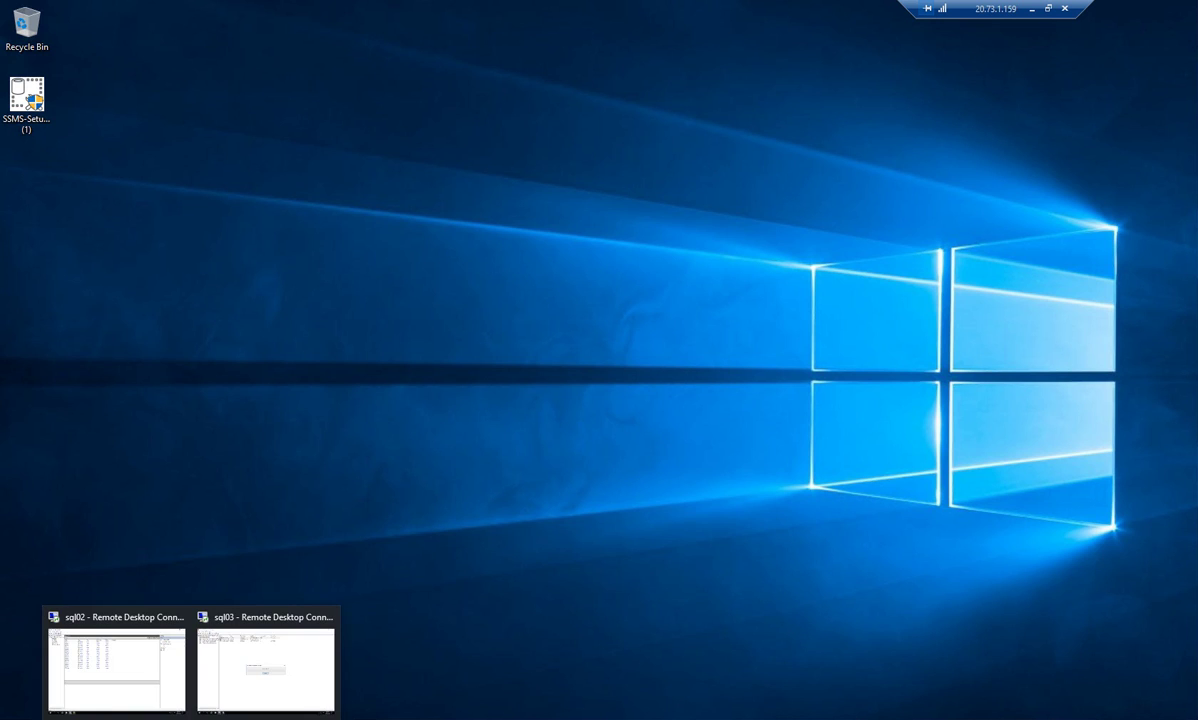
pyautogui.click(117, 668)
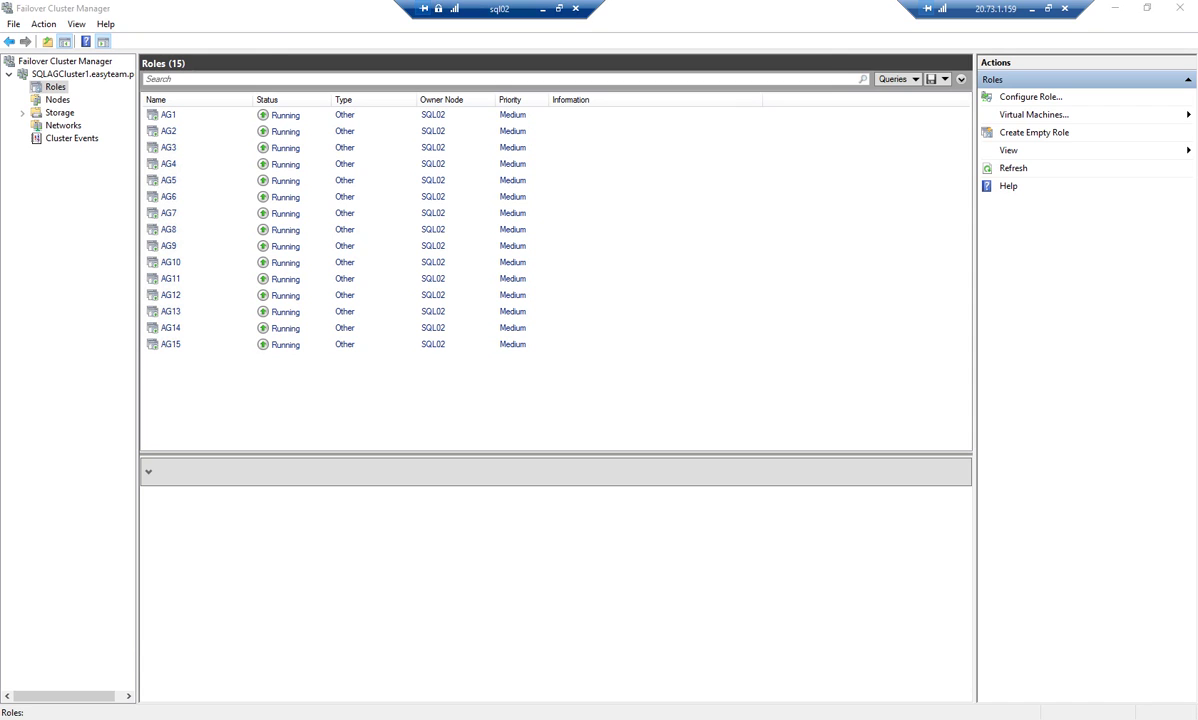
pyautogui.hotkey('alt', 'Tab')
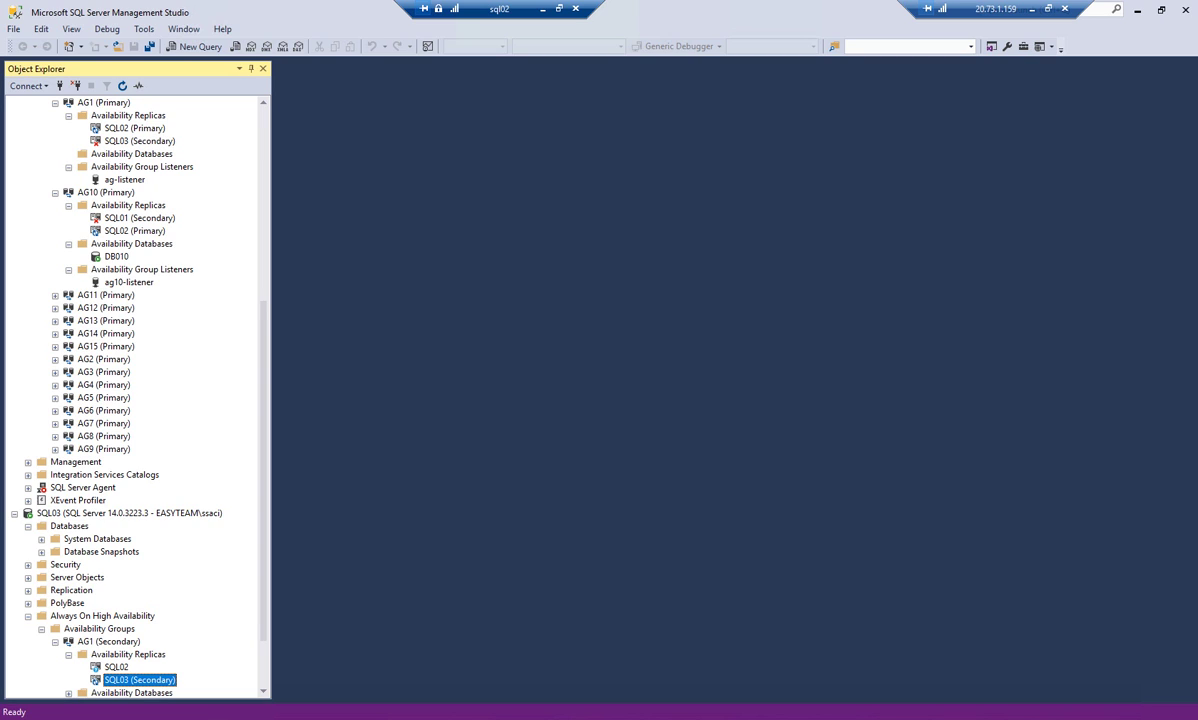
pyautogui.scroll(5, 135, 395)
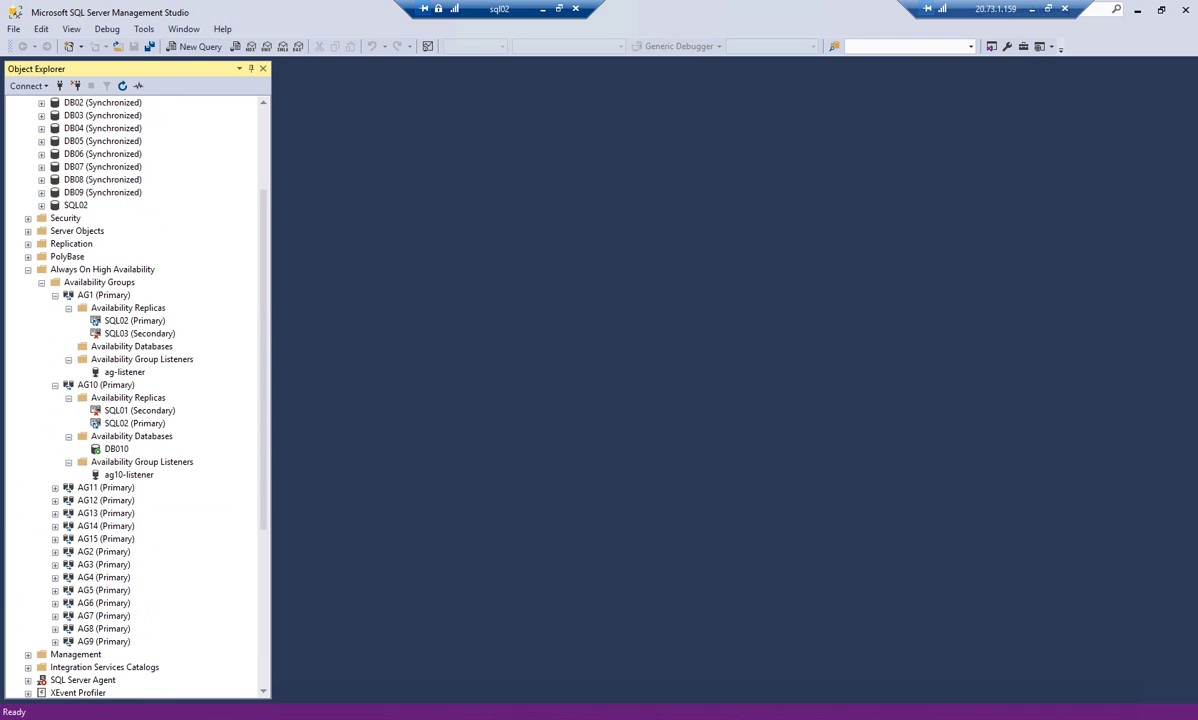
pyautogui.hotkey('alt', 'Tab')
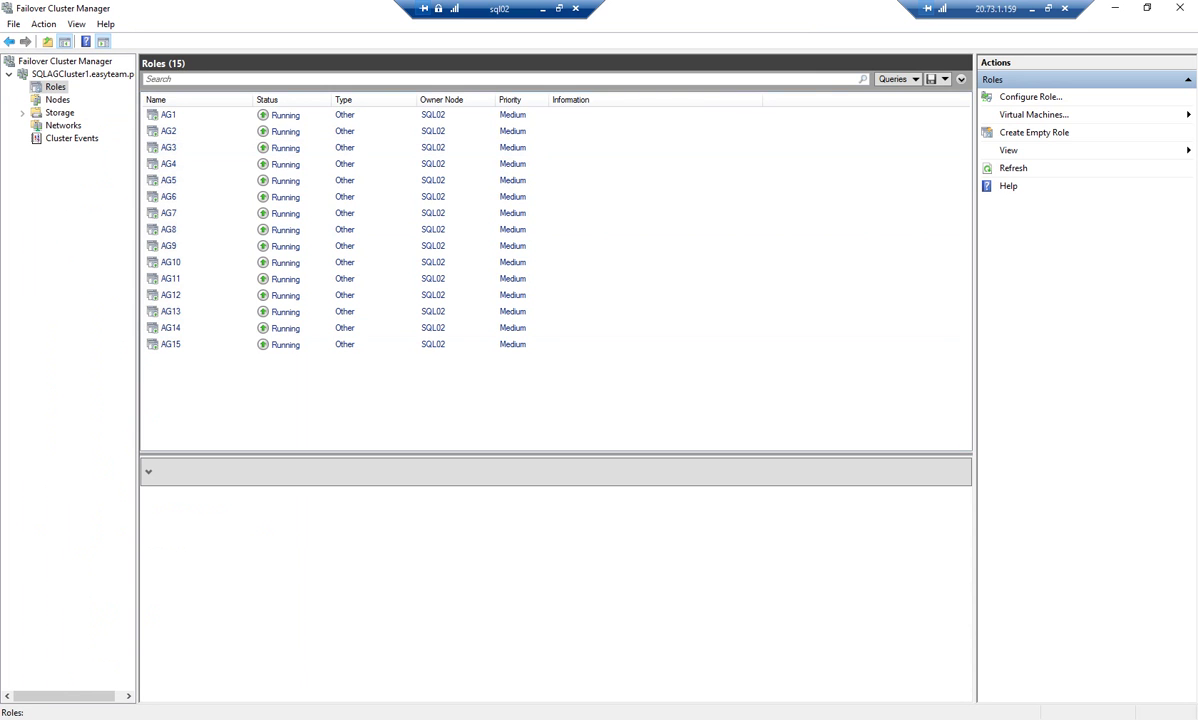
pyautogui.click(57, 100)
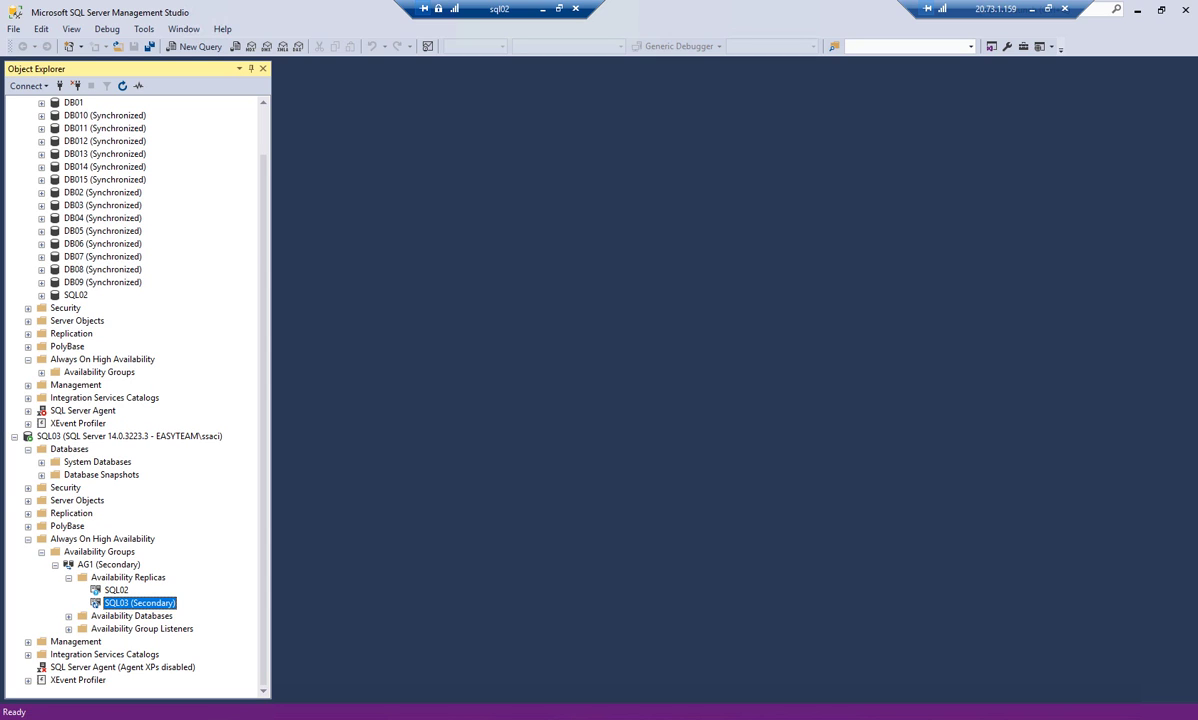
# - In SQL Server Management Studio, refresh the Databases folder of SQL03 and check its contents
pyautogui.click(69, 449)
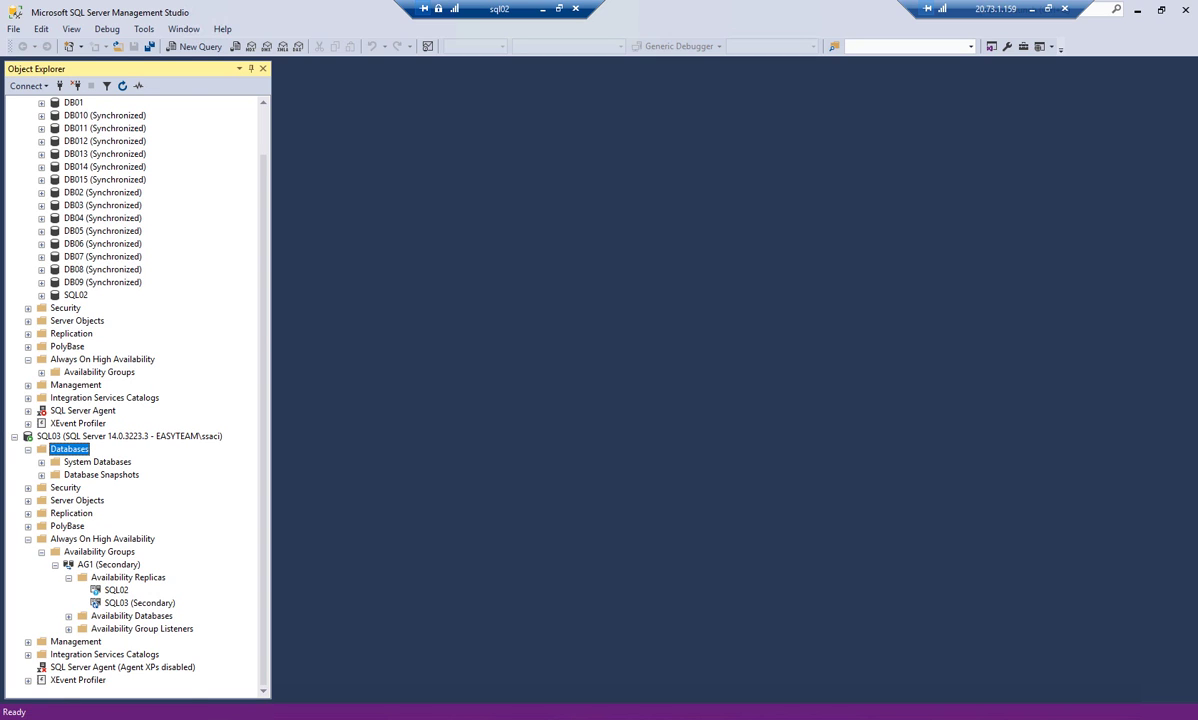
pyautogui.click(122, 86)
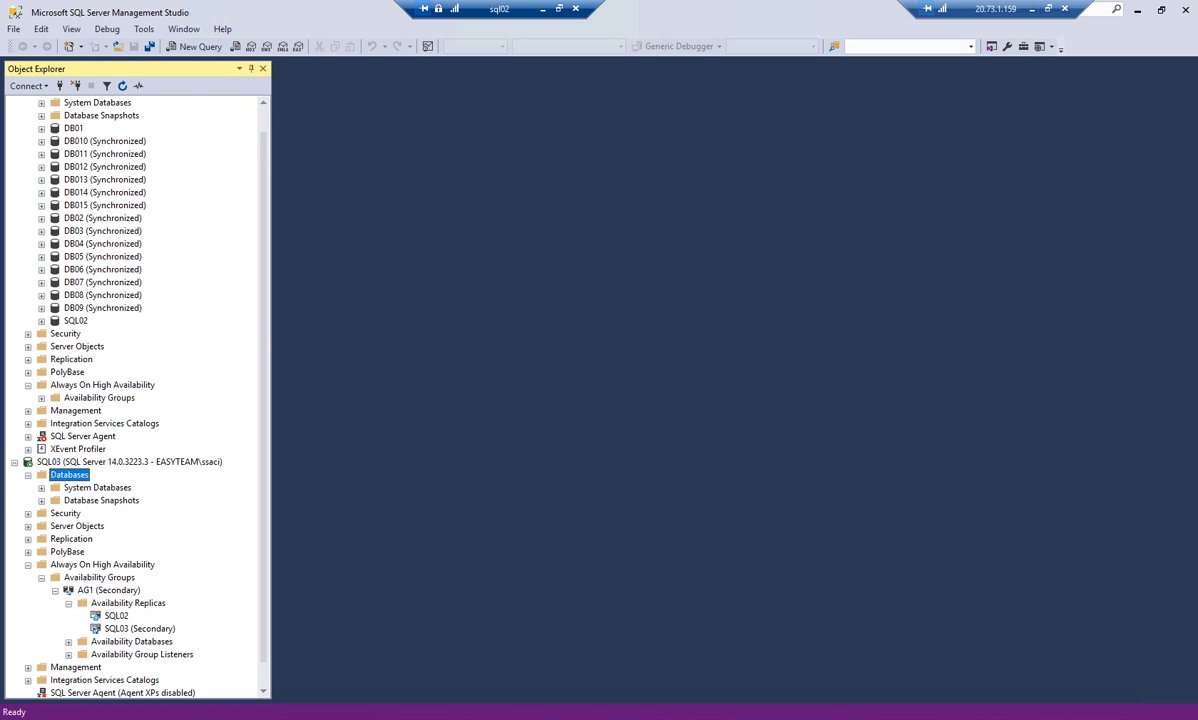
pyautogui.click(129, 462)
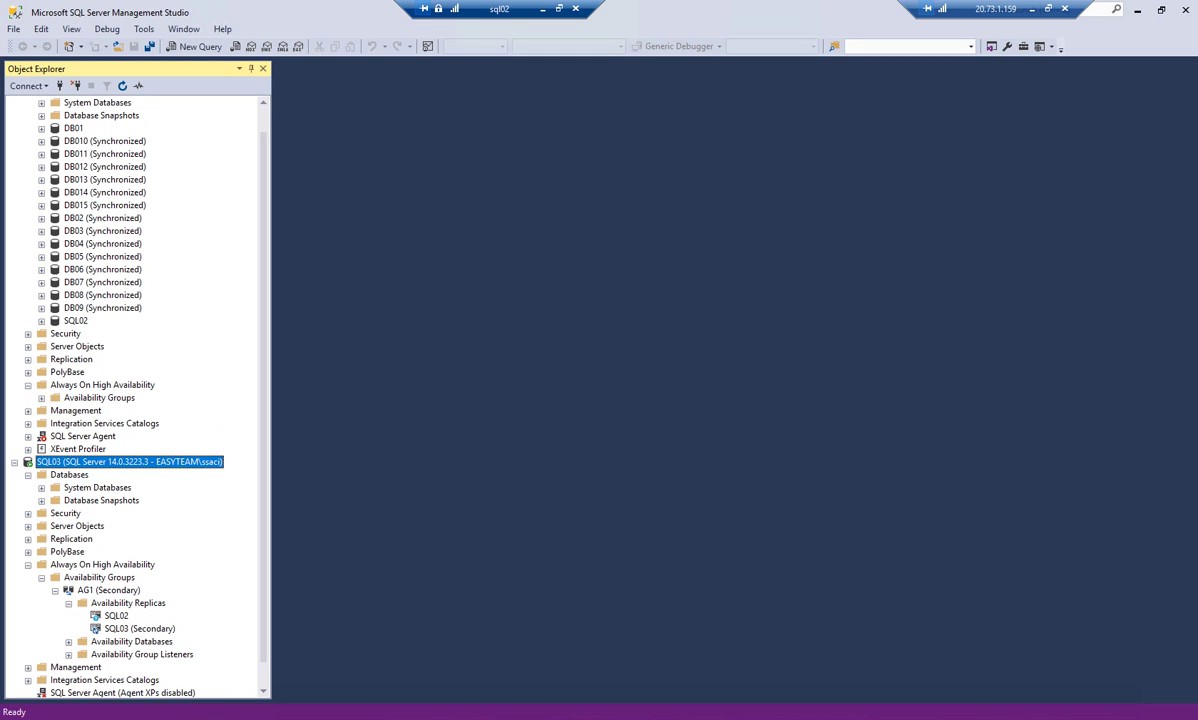
# - Start the Add Database wizard for the AG1 availability group on SQL02 and select DB01 as the database to add
pyautogui.scroll(1, 135, 380)
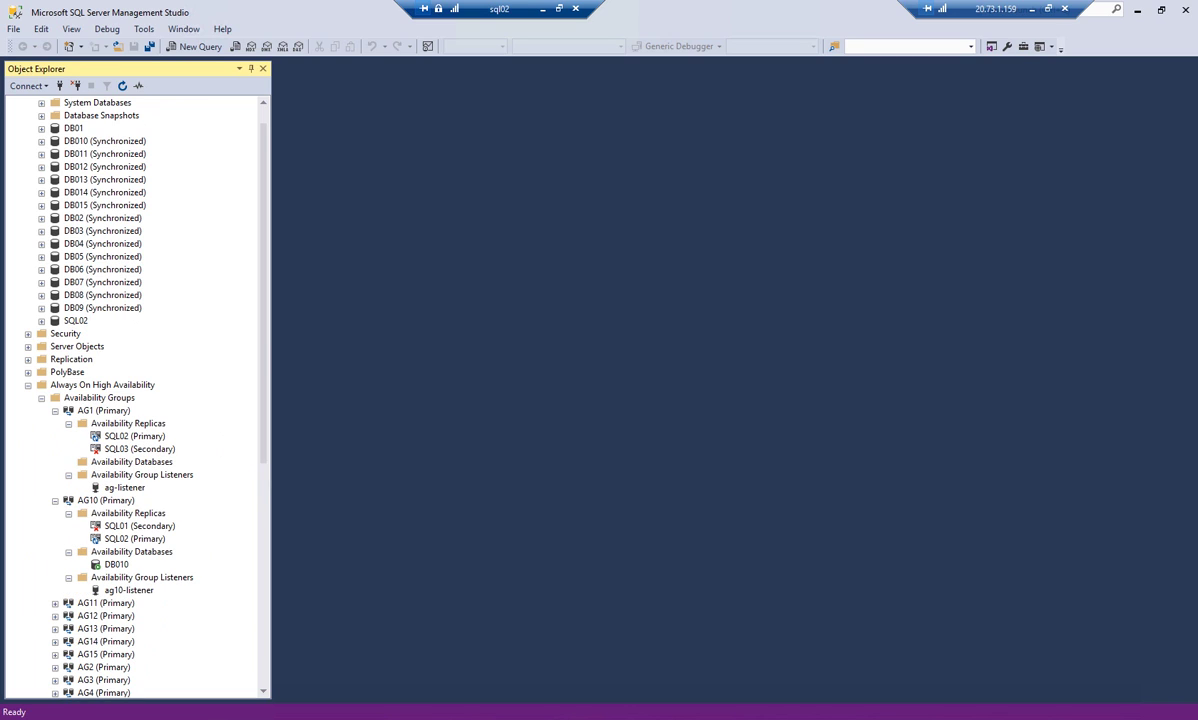
pyautogui.rightClick(113, 462)
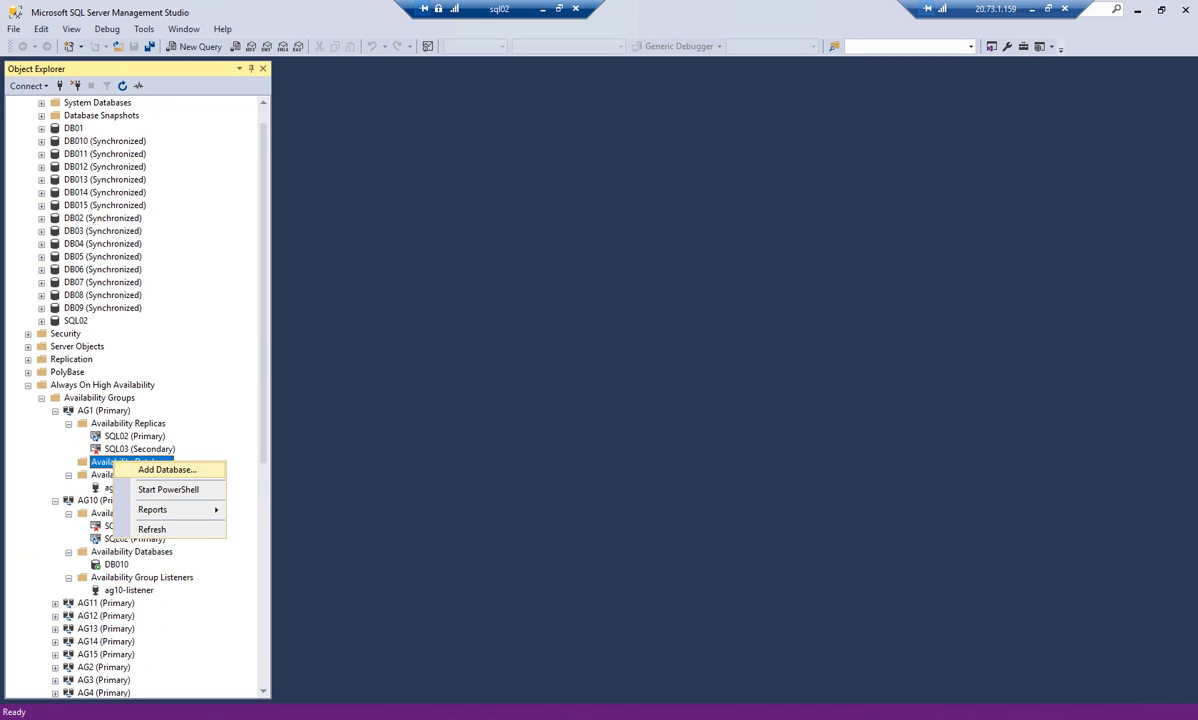
pyautogui.click(165, 469)
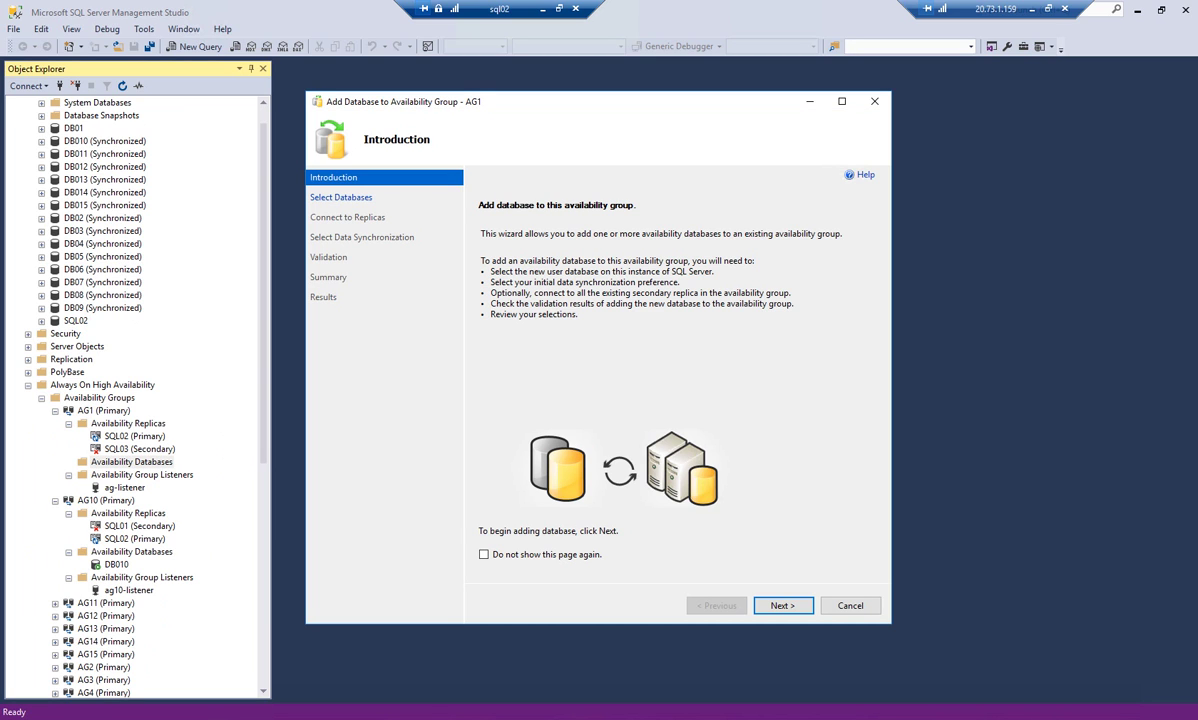
pyautogui.click(782, 605)
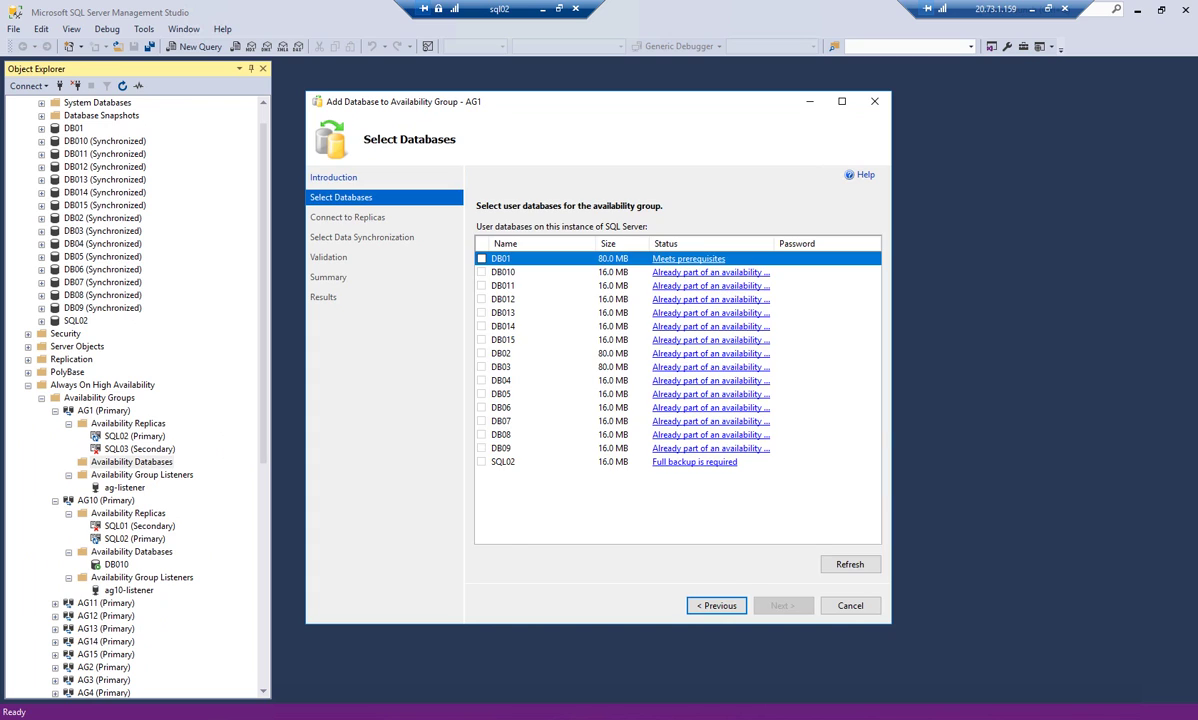
pyautogui.press('space')
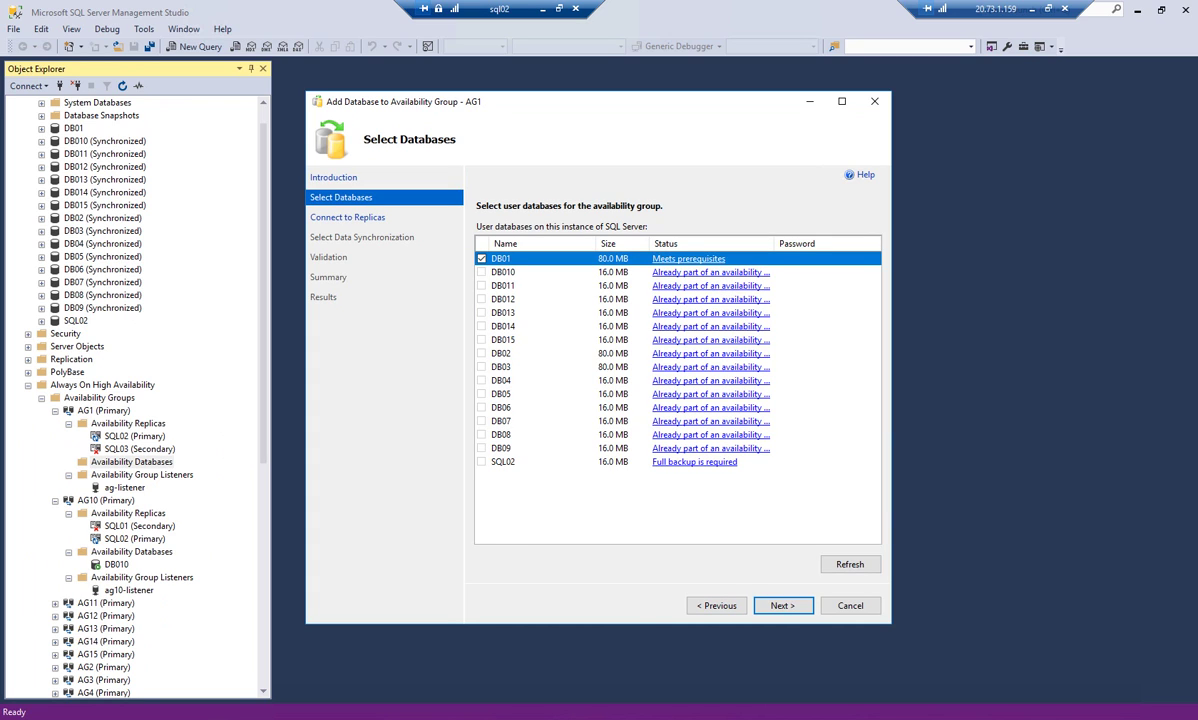
pyautogui.click(783, 606)
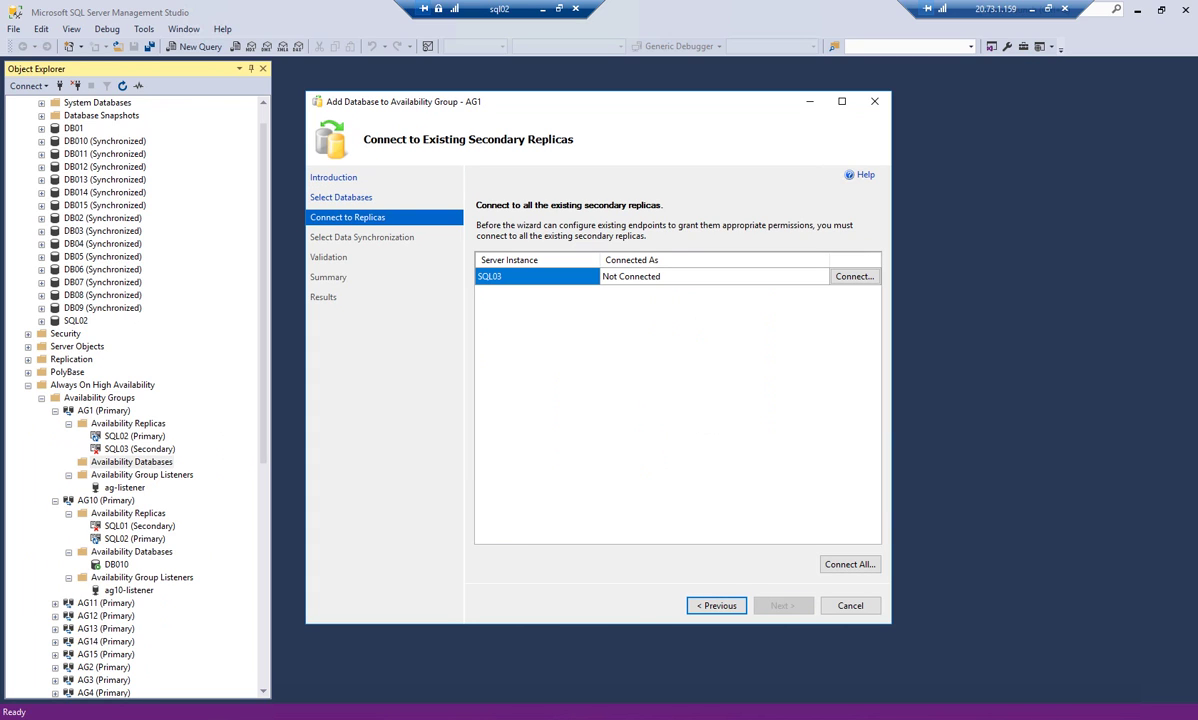
# - Connect to the SQL03 secondary replica with Windows Authentication and choose full database and log backup synchronization using the \\SQL02\BackupAG share
pyautogui.click(855, 276)
pyautogui.click(554, 383)
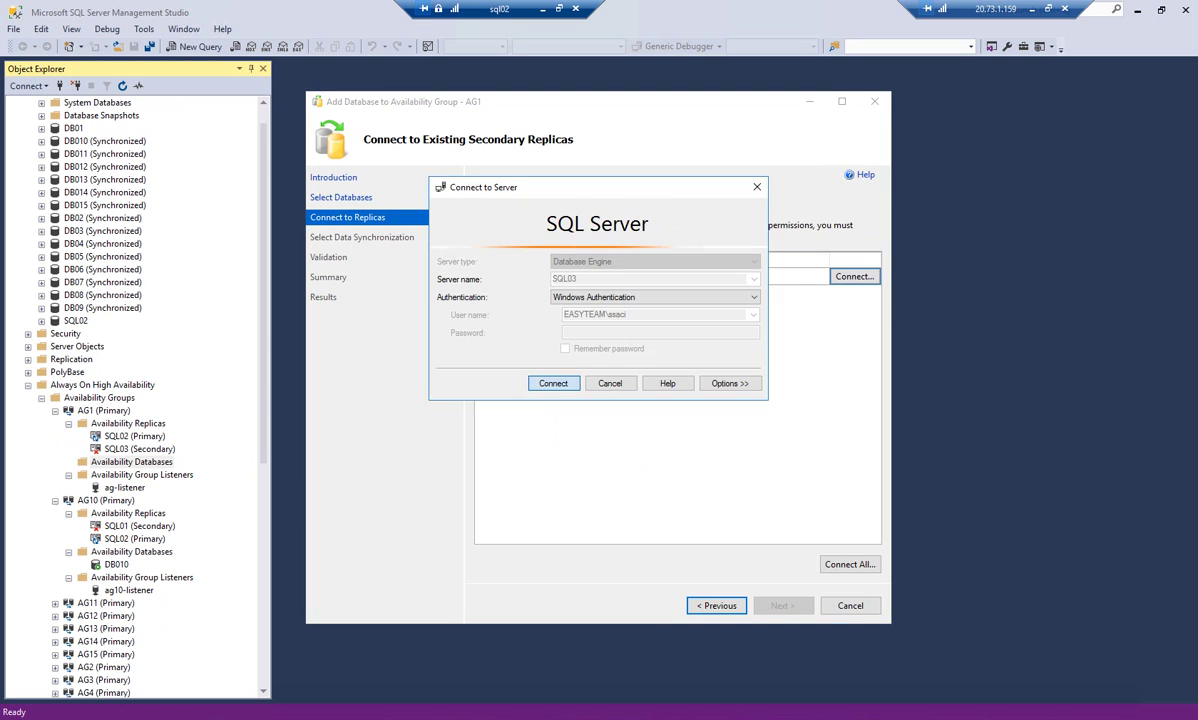
pyautogui.click(783, 606)
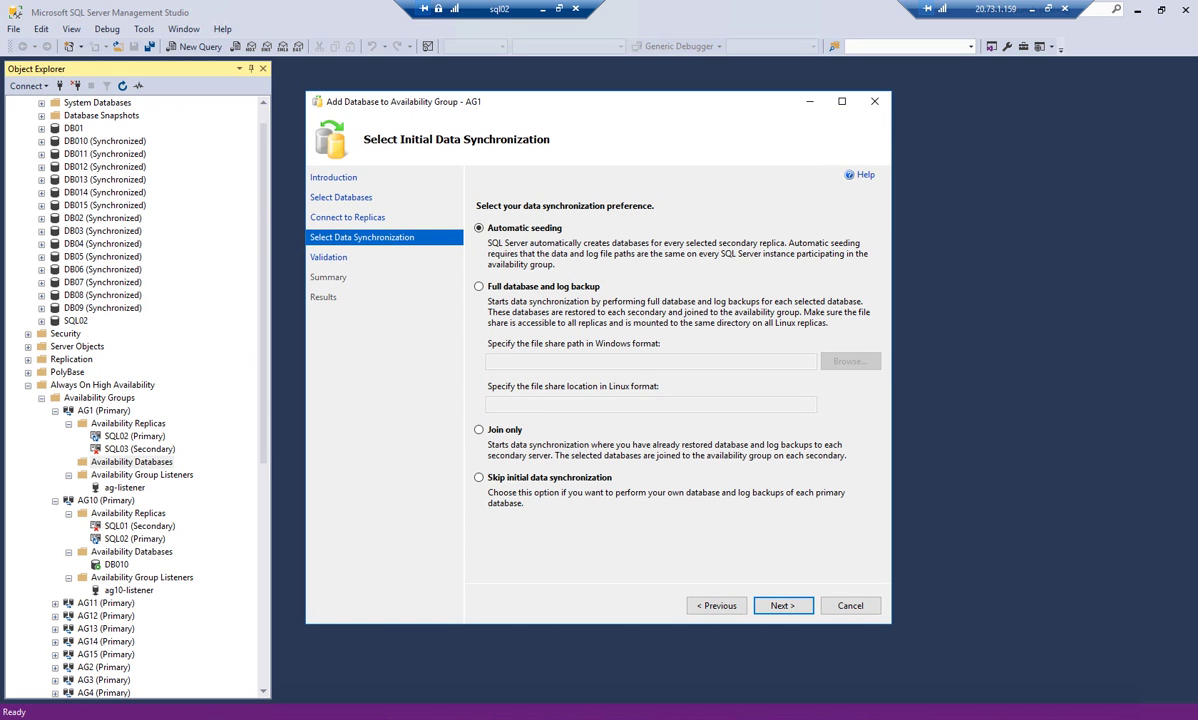
pyautogui.click(479, 287)
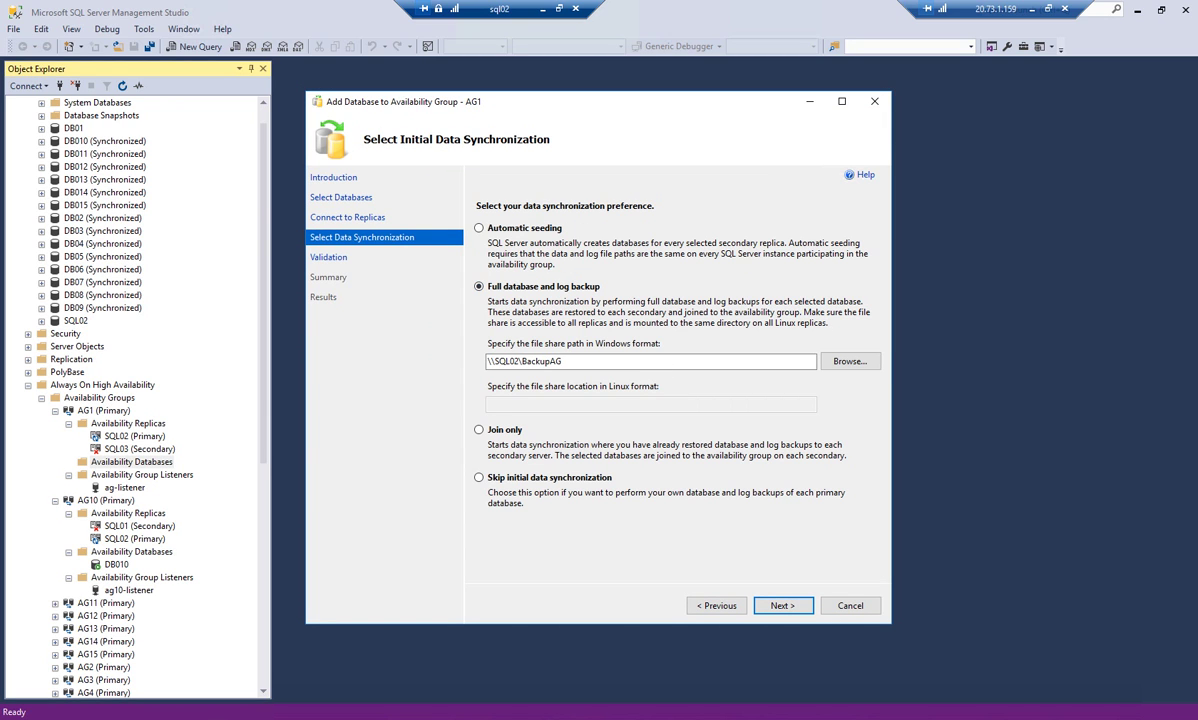
pyautogui.click(783, 606)
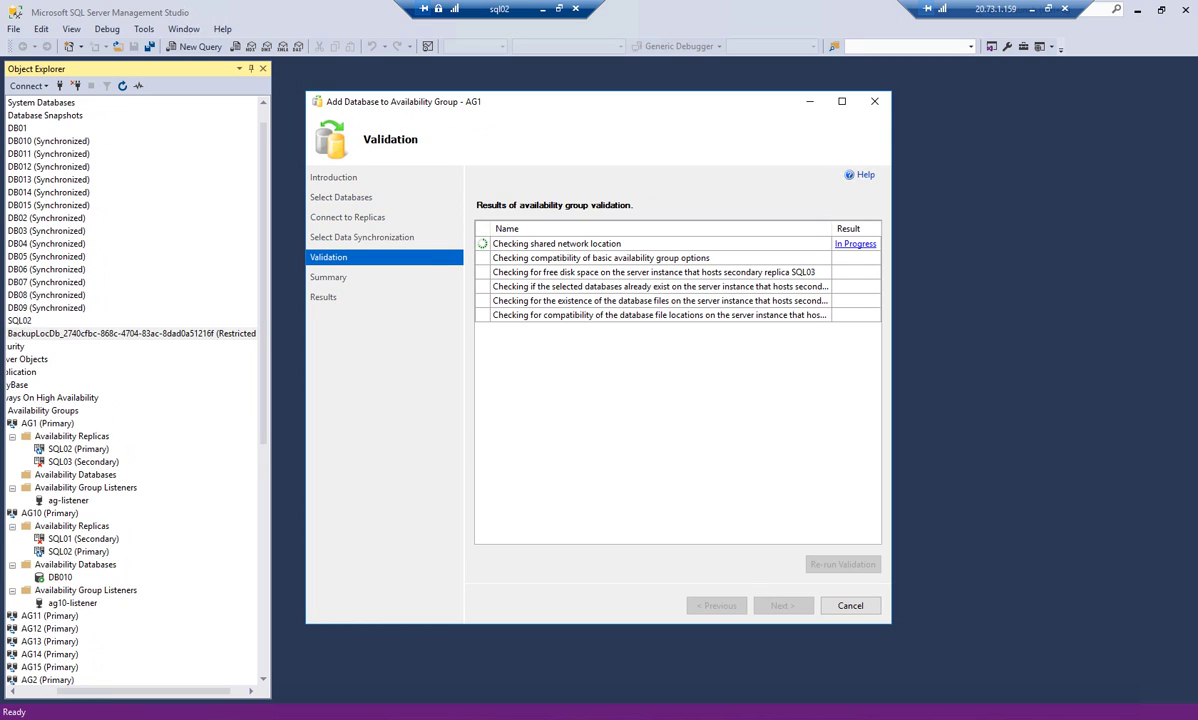
# - Pass the validation and summary pages, run the Add Database wizard for AG1 with its details shown, and close it
pyautogui.click(783, 606)
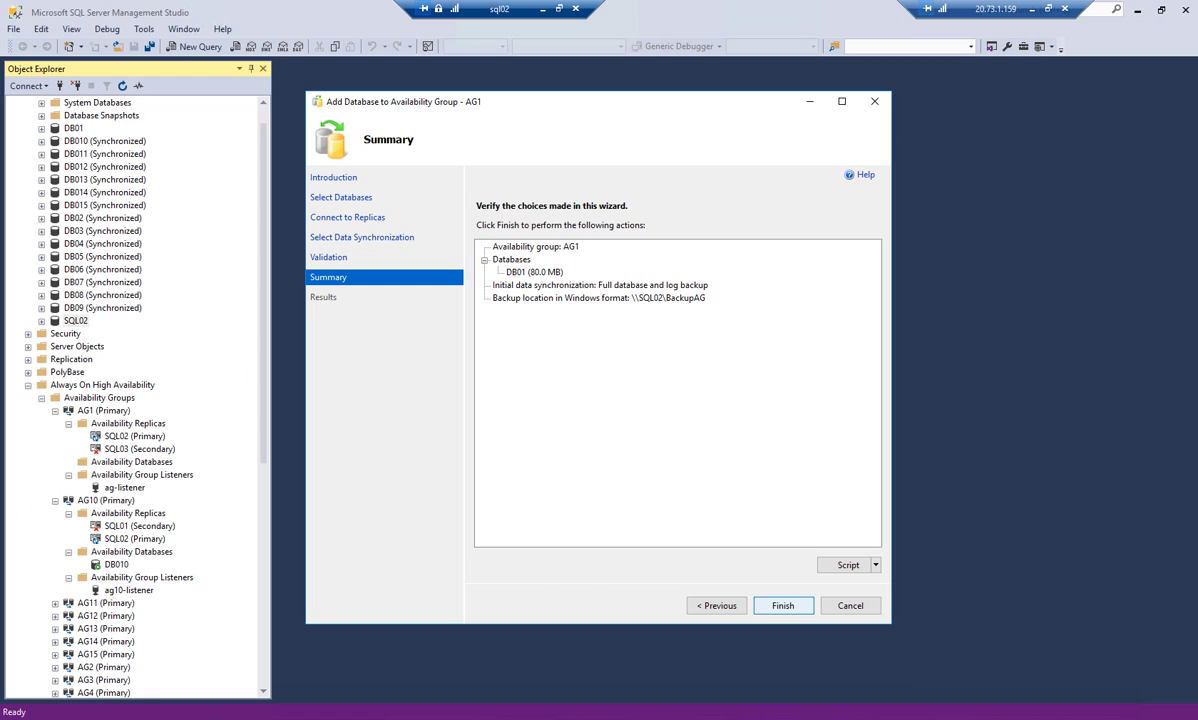
pyautogui.click(783, 606)
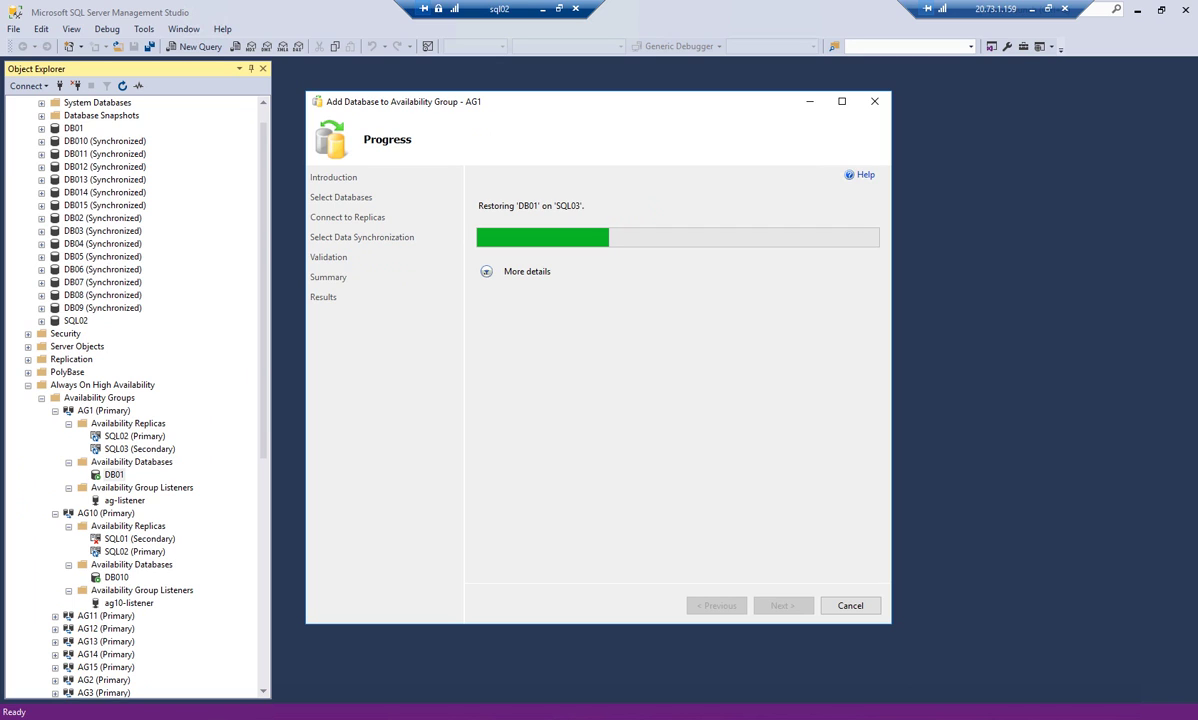
pyautogui.click(486, 271)
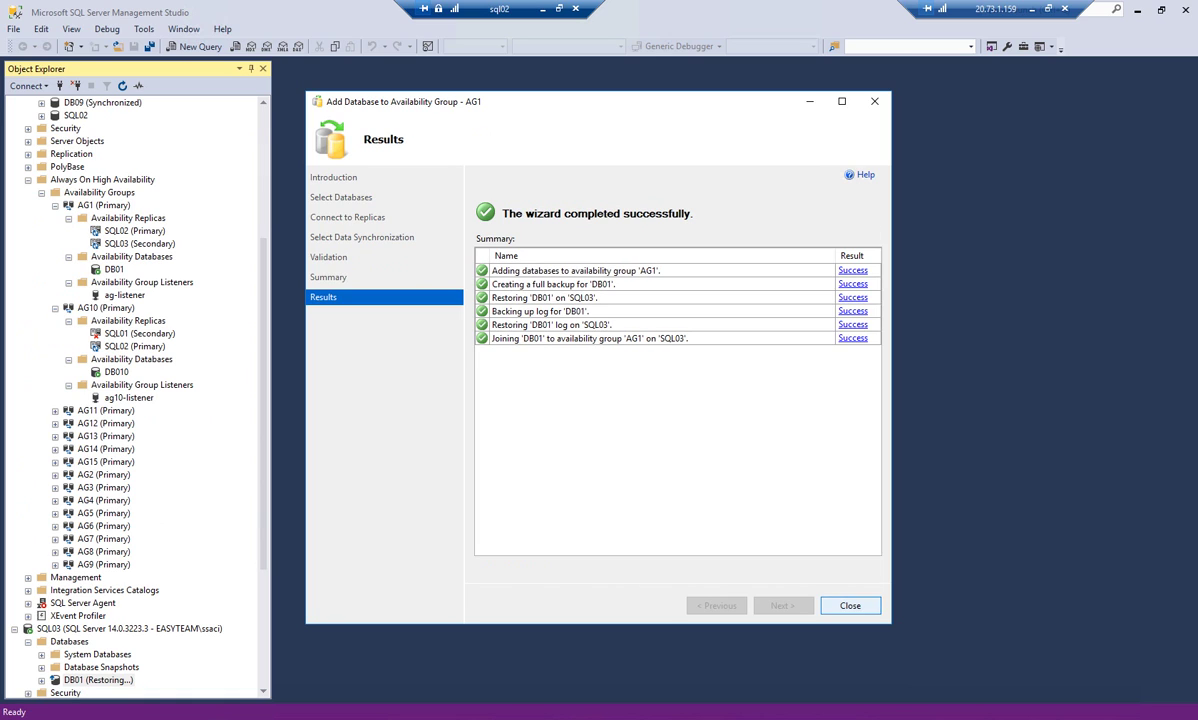
pyautogui.click(850, 605)
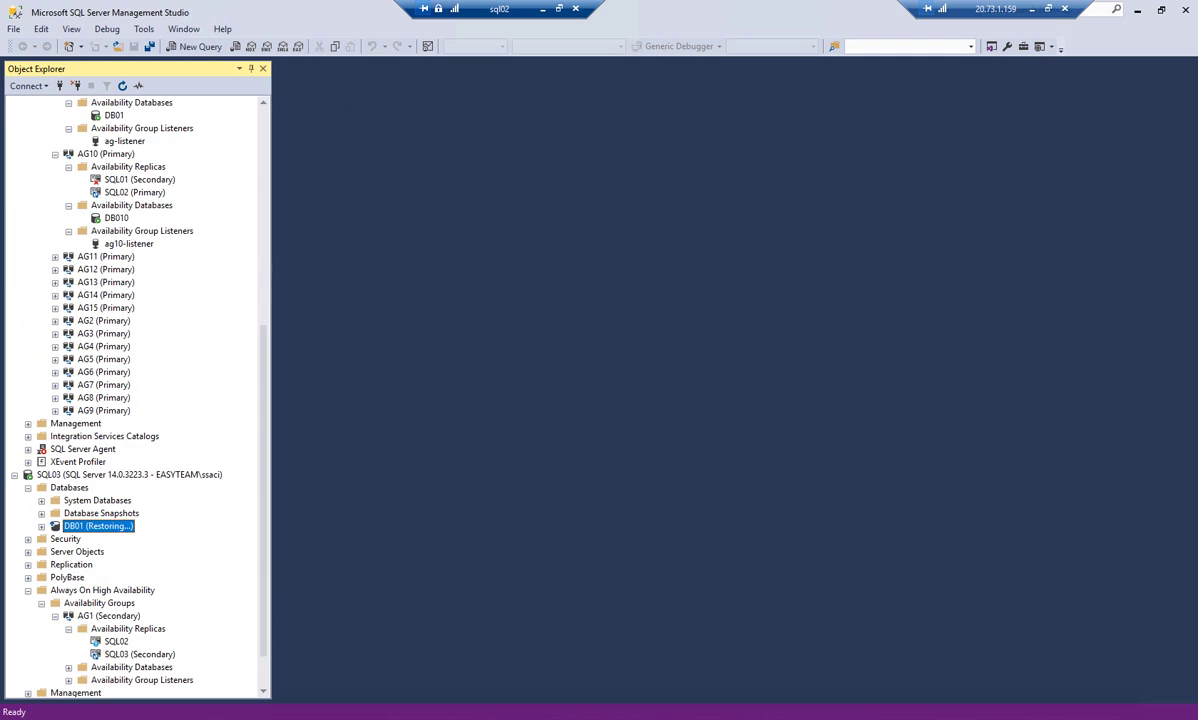
# - Refresh the SQL03 server and check the synchronization state of its DB01 database
pyautogui.click(128, 474)
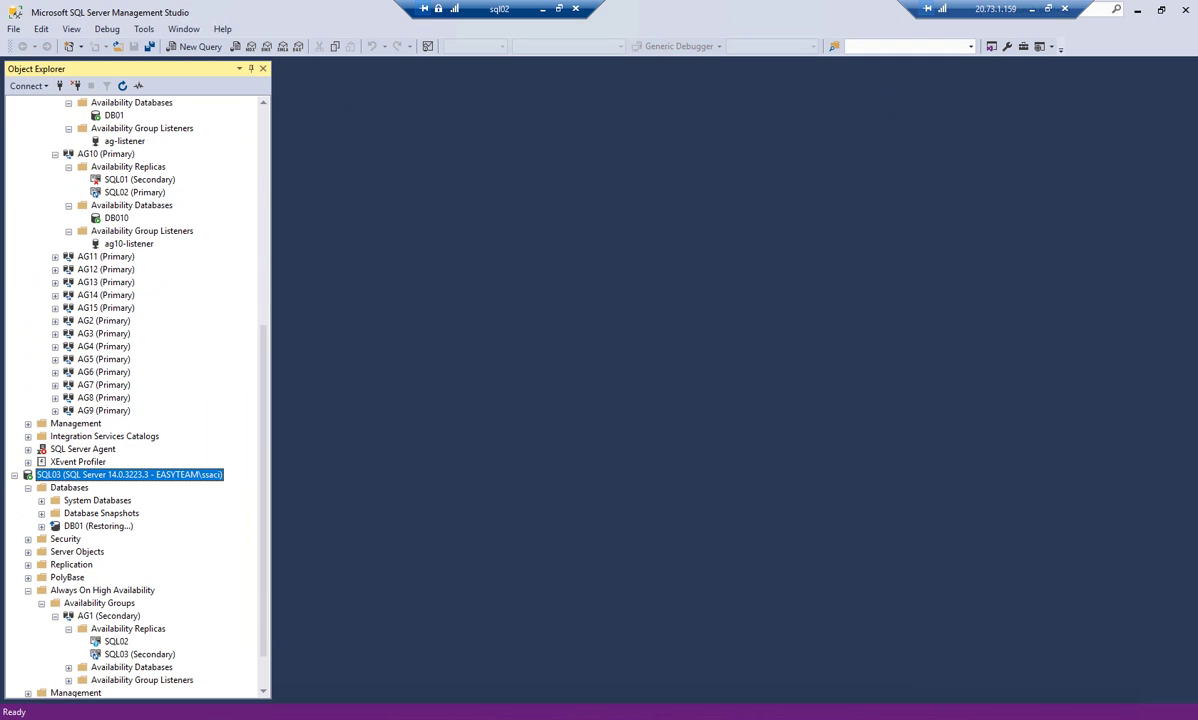
pyautogui.press('F5')
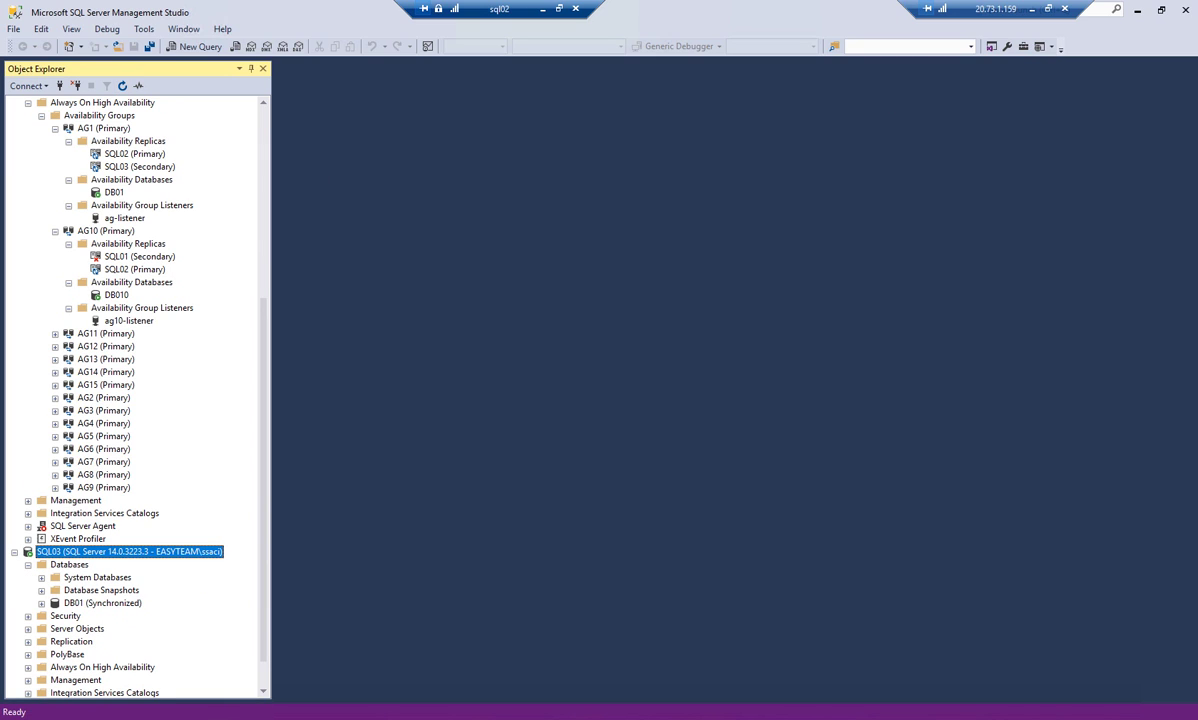
pyautogui.click(102, 603)
pyautogui.scroll(1, 130, 400)
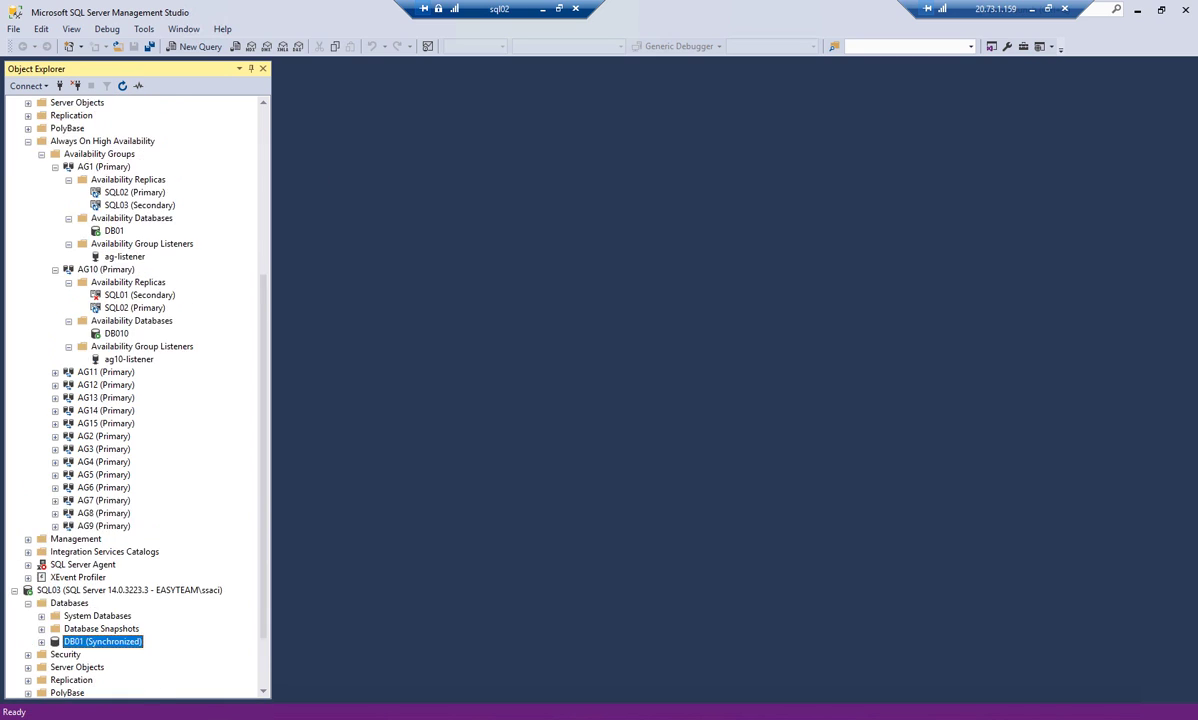
# - Remove the SQL01 secondary replica from the AG10 availability group
pyautogui.scroll(3, 130, 400)
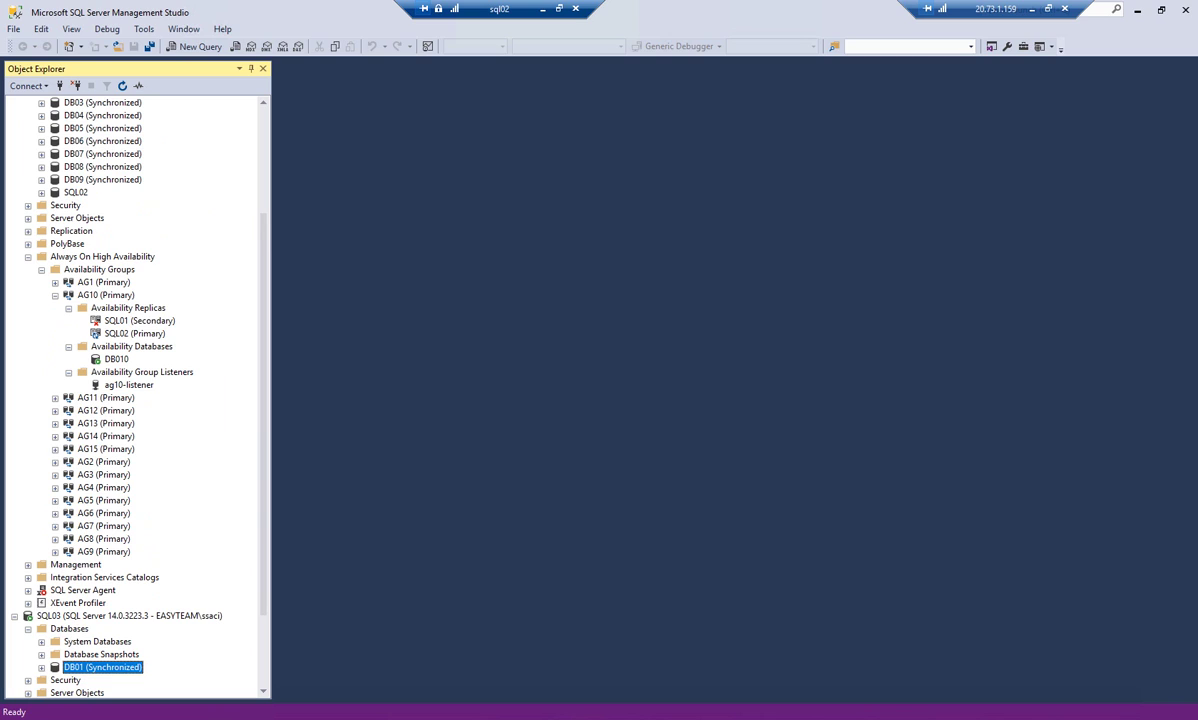
pyautogui.click(139, 320)
pyautogui.rightClick(141, 321)
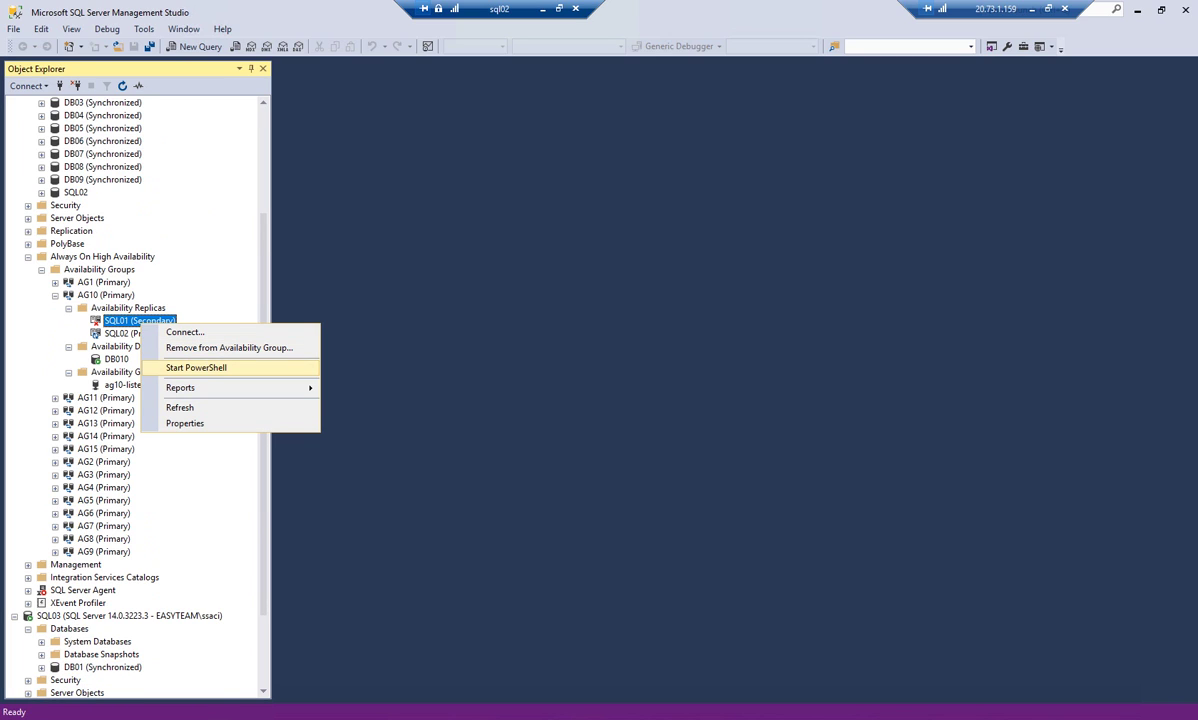
pyautogui.click(229, 347)
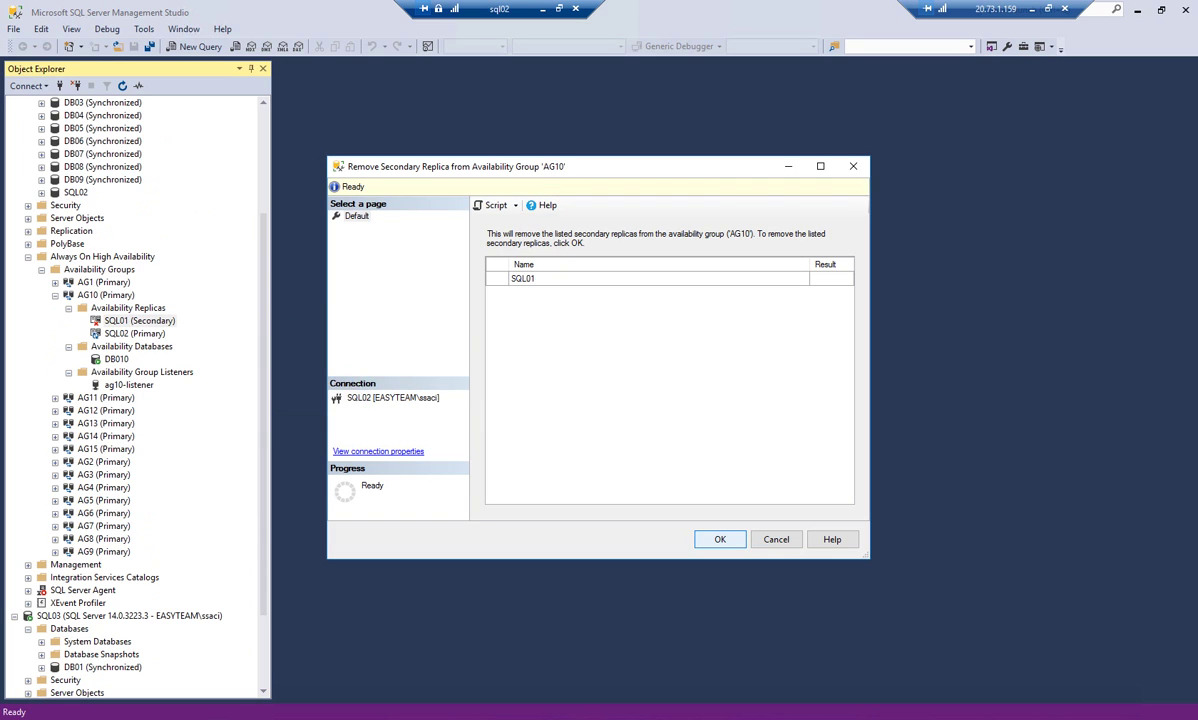
pyautogui.press('Return')
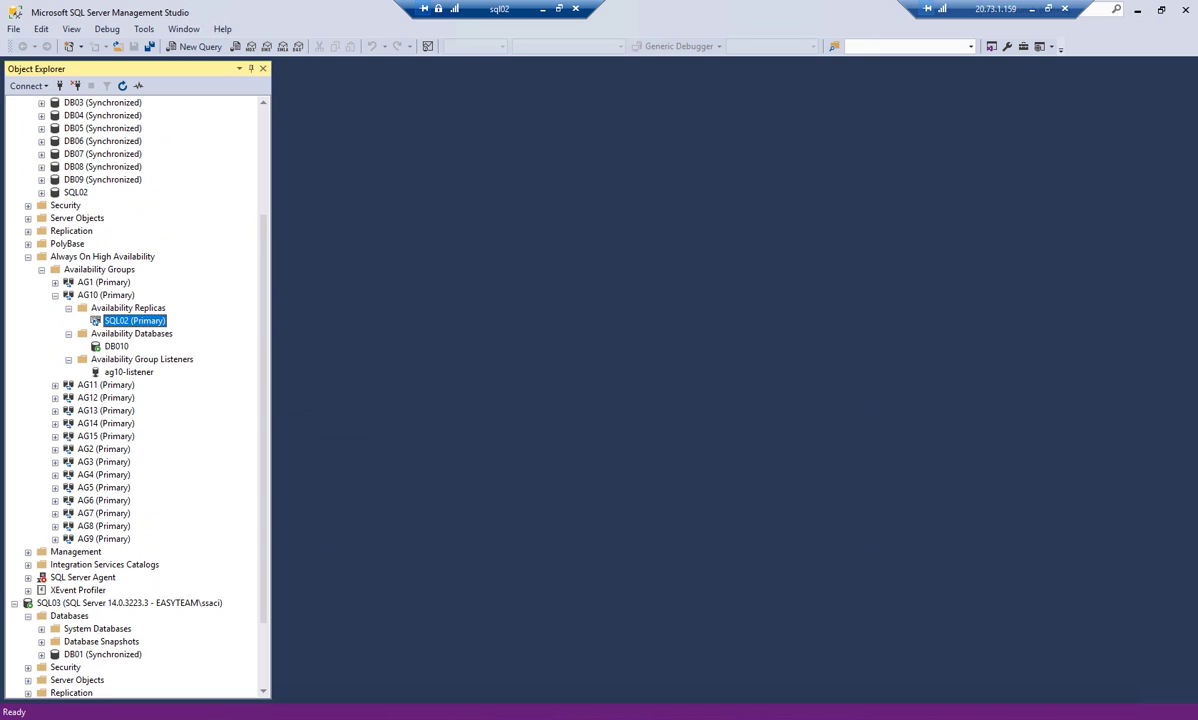
# - Start the Add Replica wizard for AG10 and add SQL03 as a secondary replica with synchronous commit
pyautogui.click(128, 308)
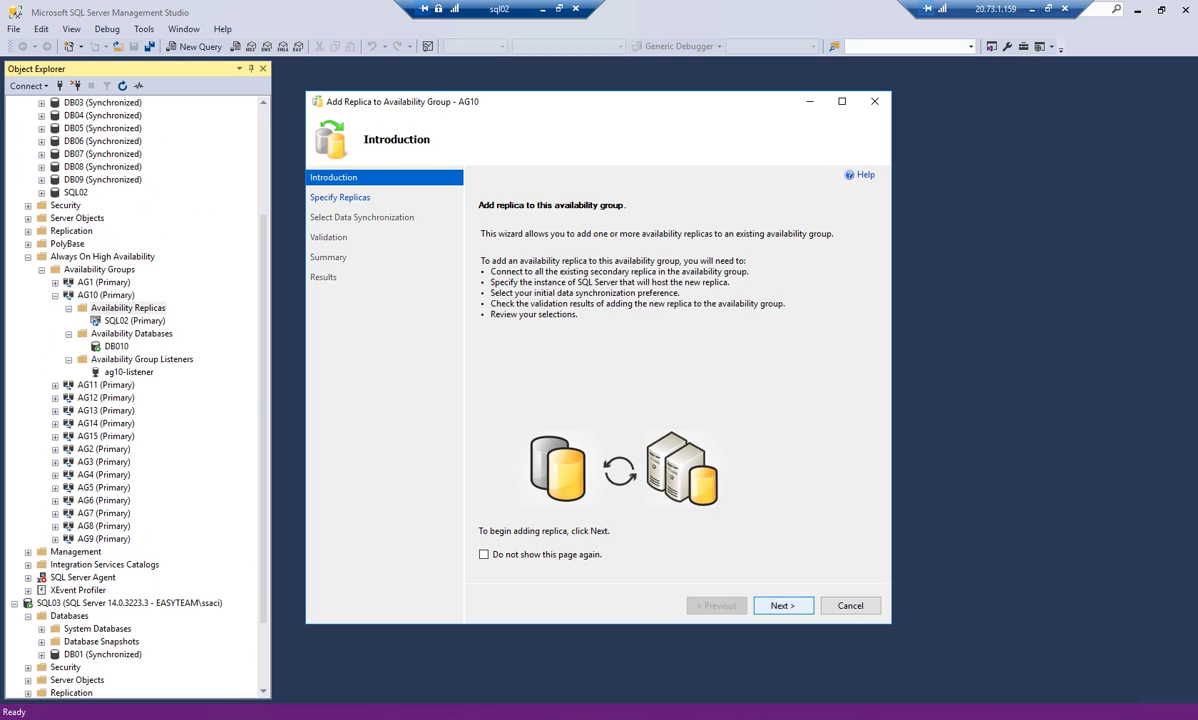
pyautogui.click(783, 606)
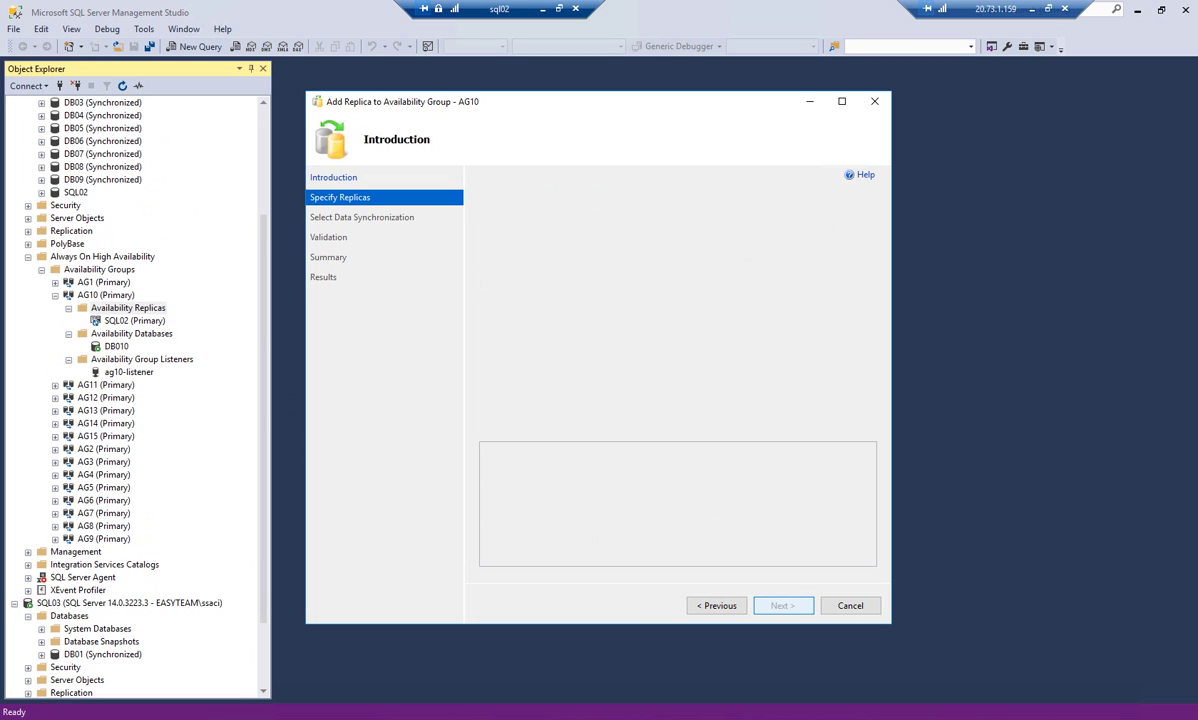
pyautogui.click(523, 425)
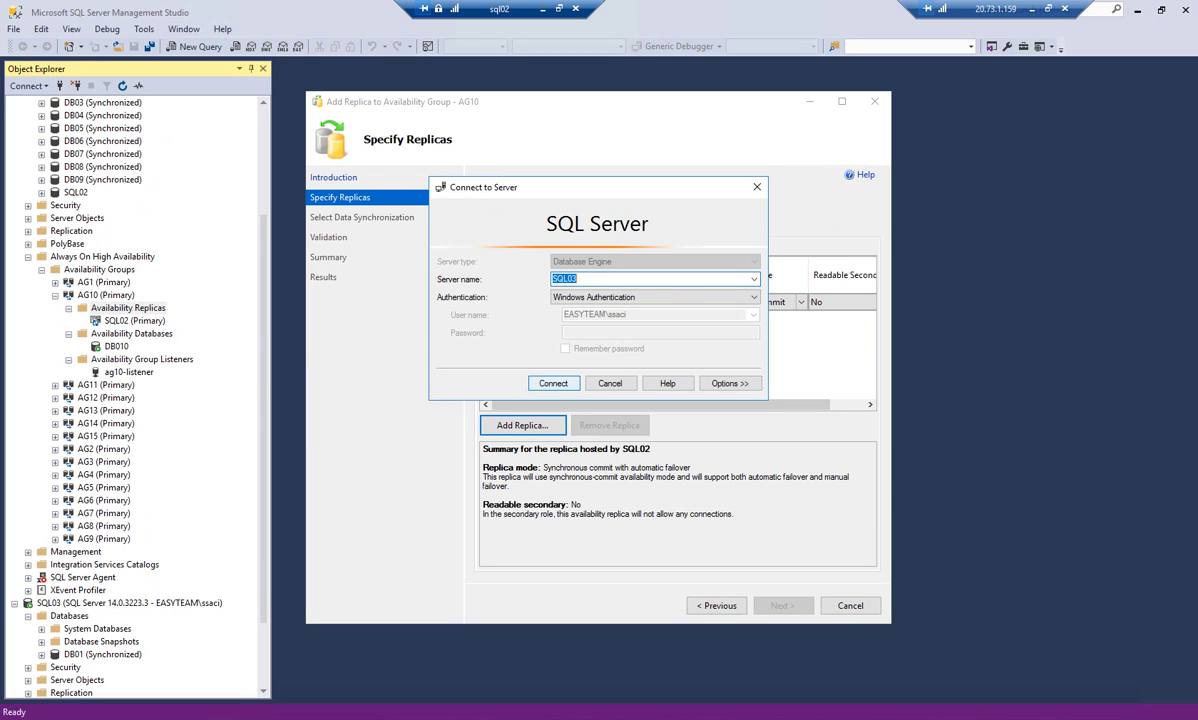
pyautogui.press('Return')
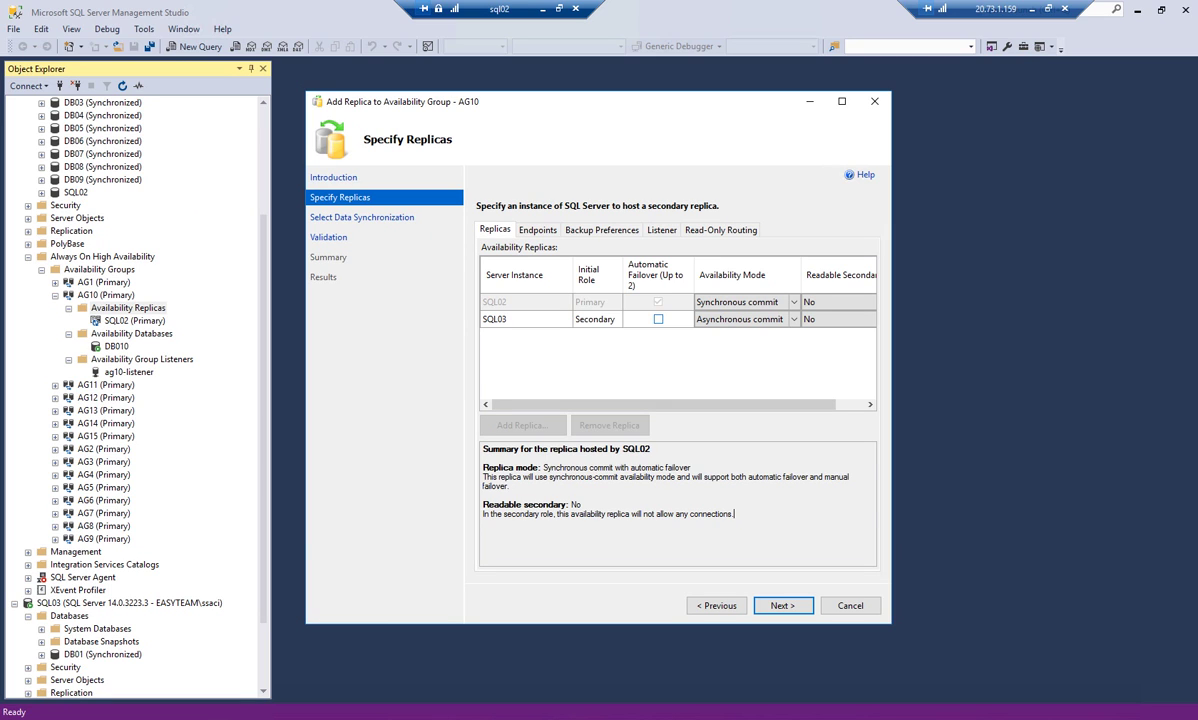
pyautogui.click(658, 319)
pyautogui.click(783, 606)
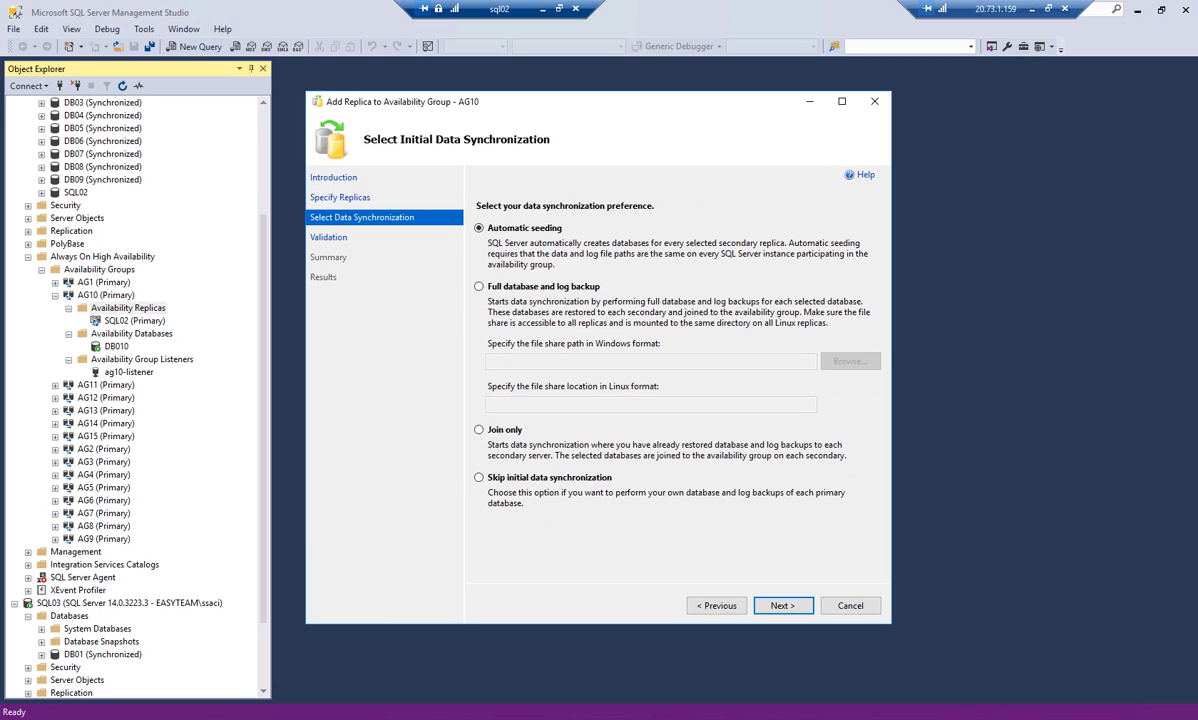
# - Choose full database and log backup synchronization with the \\SQL02\BackupAG share, and complete the Add Replica wizard for AG10
pyautogui.click(479, 286)
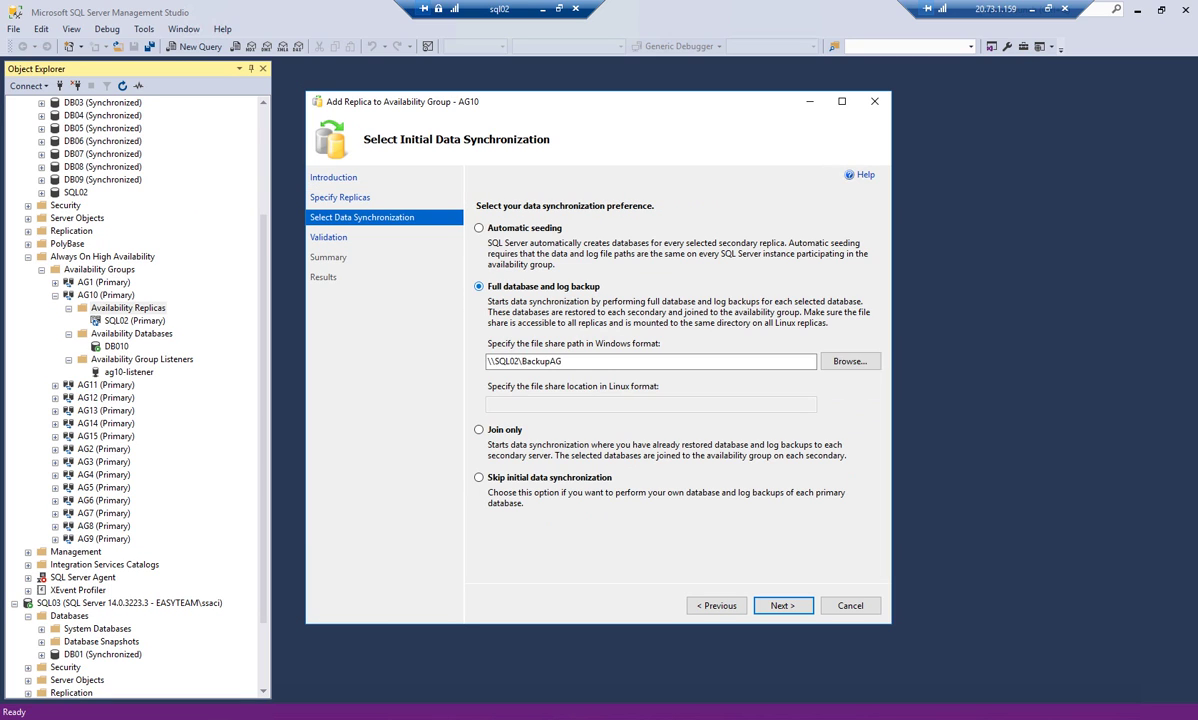
pyautogui.click(783, 606)
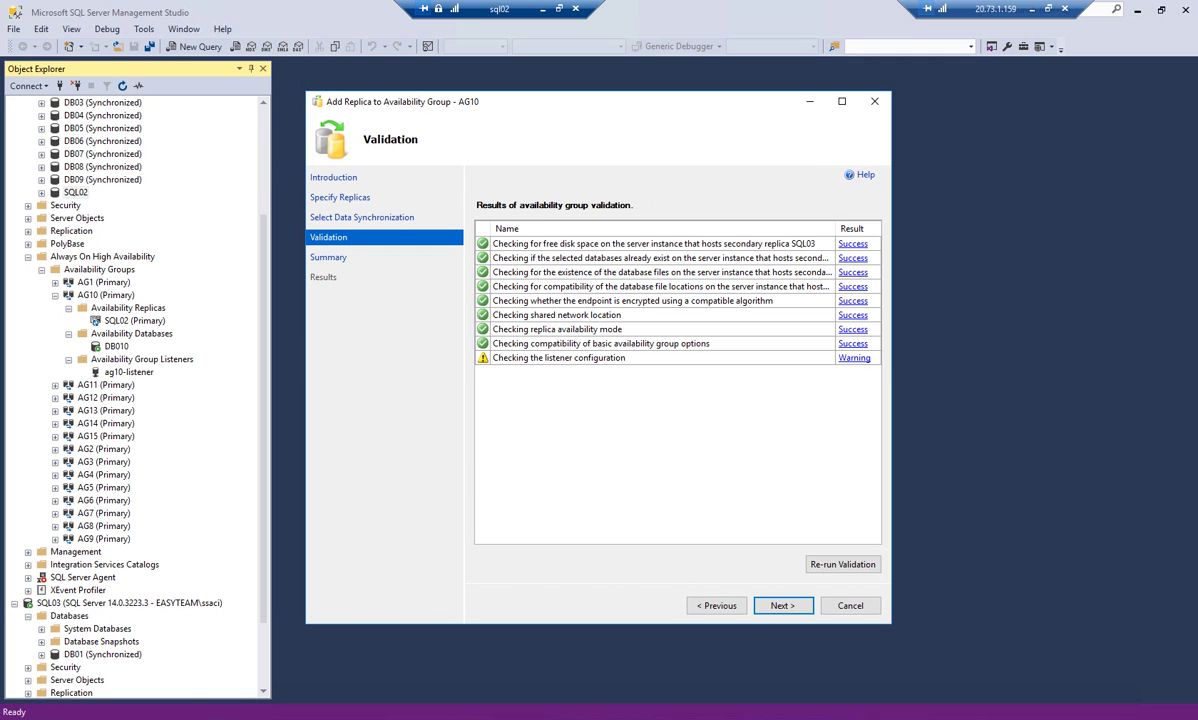
pyautogui.click(783, 606)
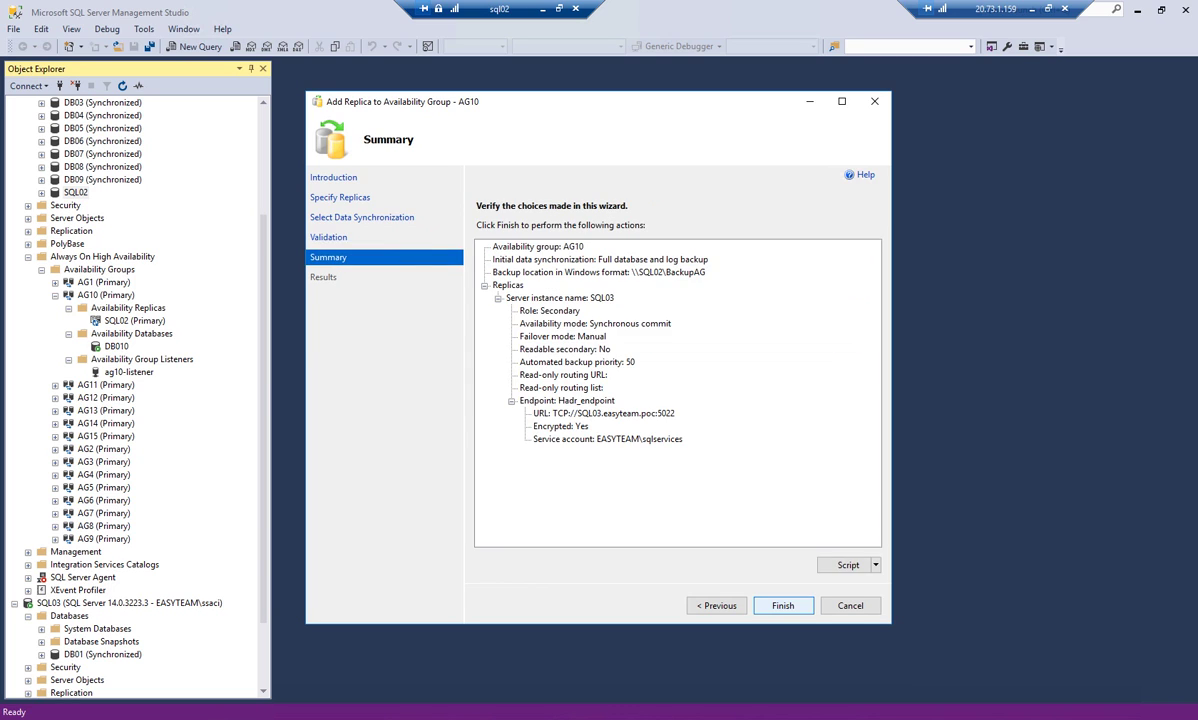
pyautogui.click(783, 606)
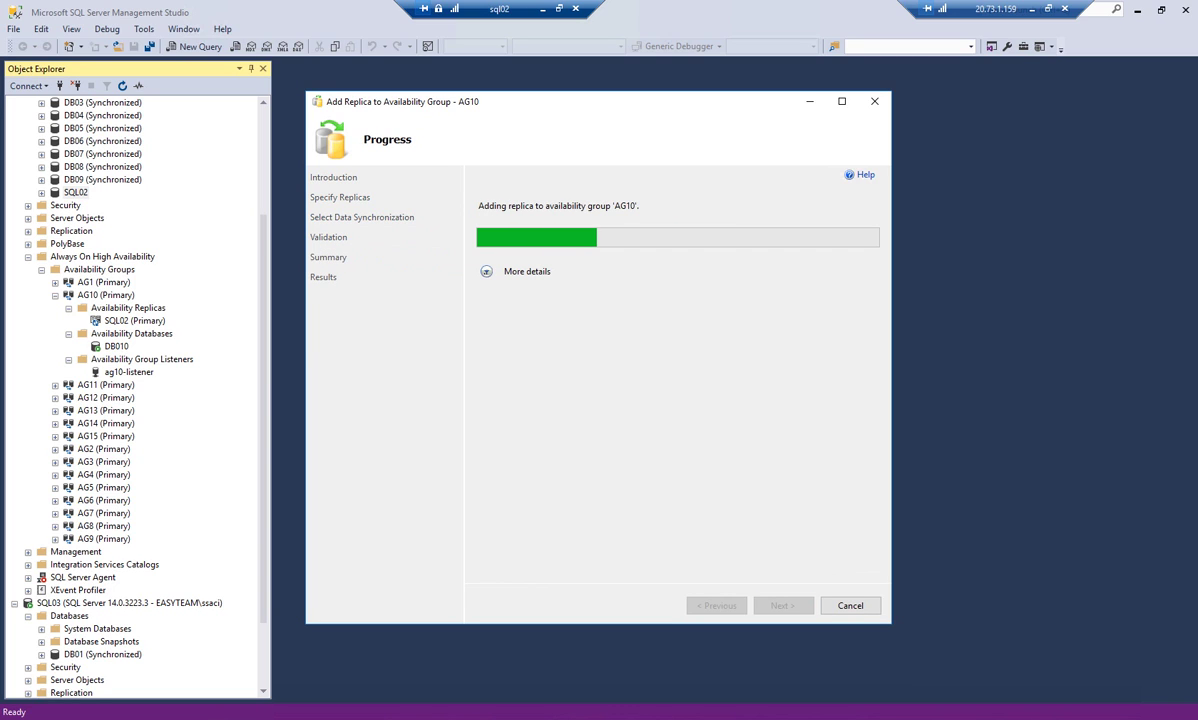
pyautogui.click(487, 272)
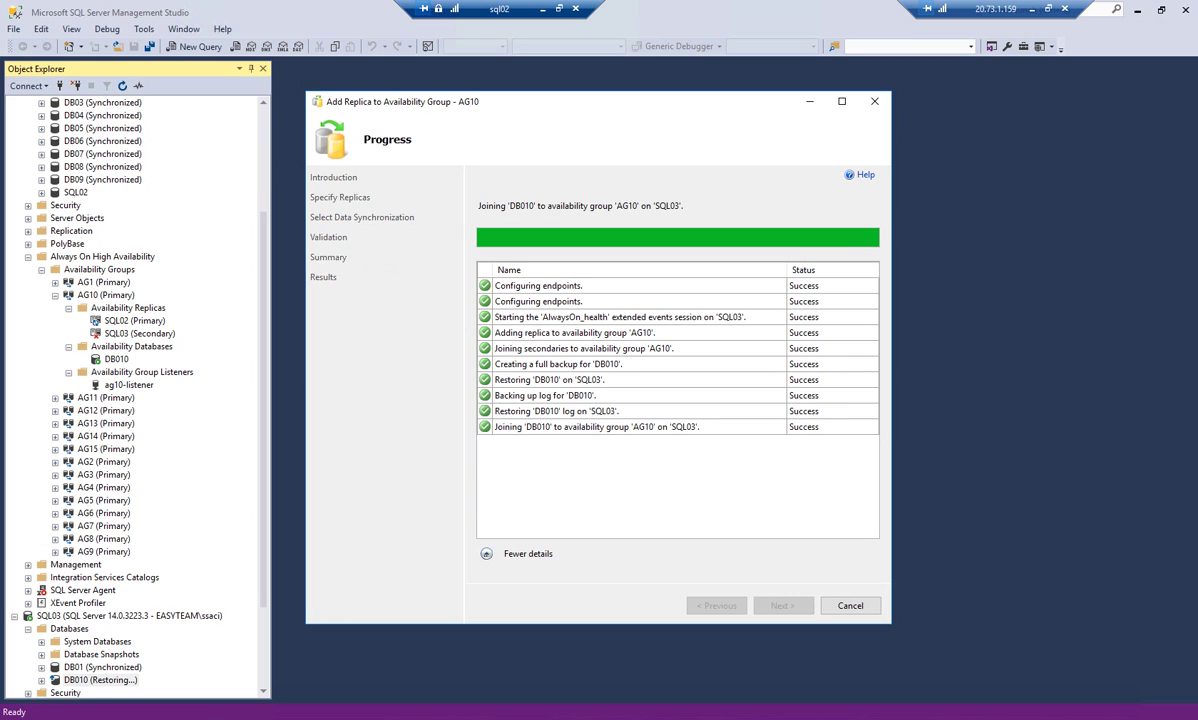
pyautogui.click(850, 605)
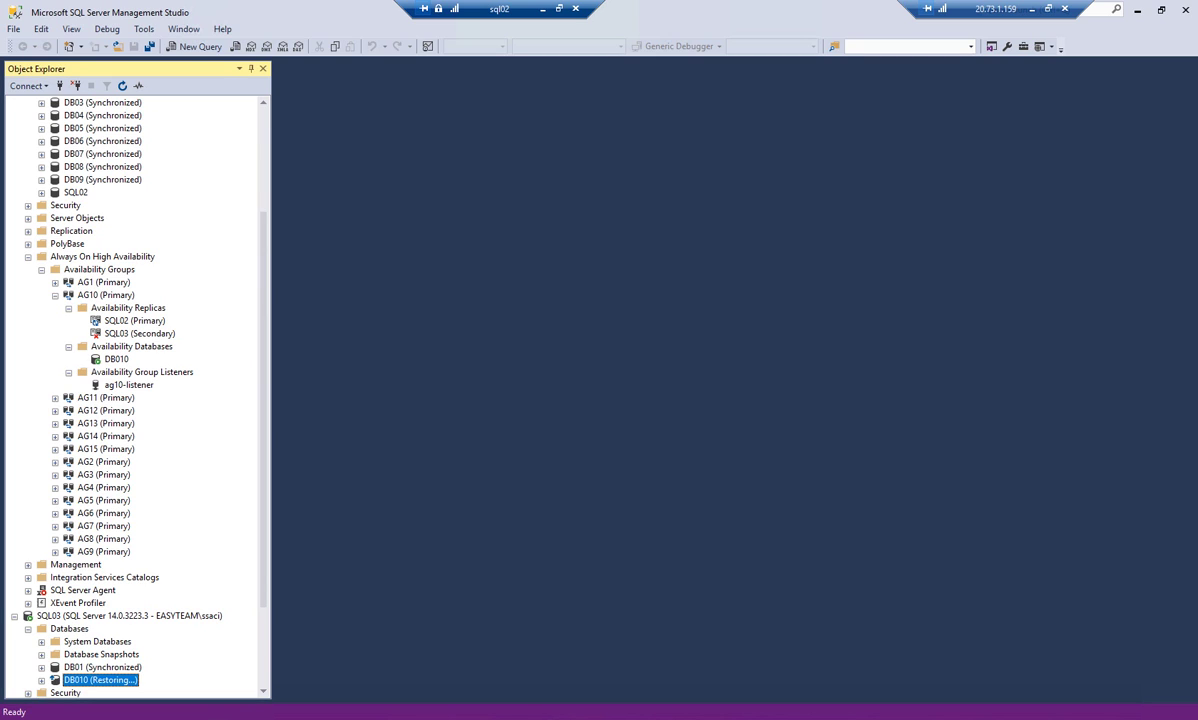
# - Refresh the Databases folder of SQL03 to check DB010's synchronization state, and collapse the AG10 group on SQL02
pyautogui.click(69, 629)
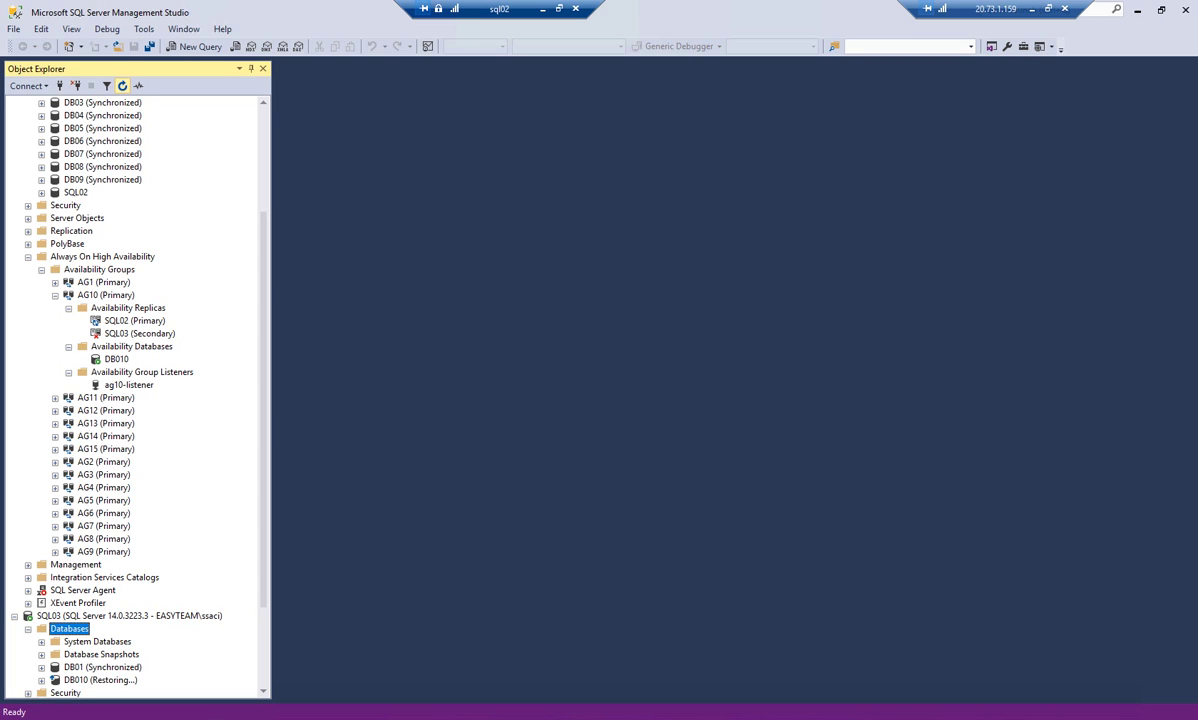
pyautogui.click(122, 85)
pyautogui.click(102, 667)
pyautogui.click(69, 308)
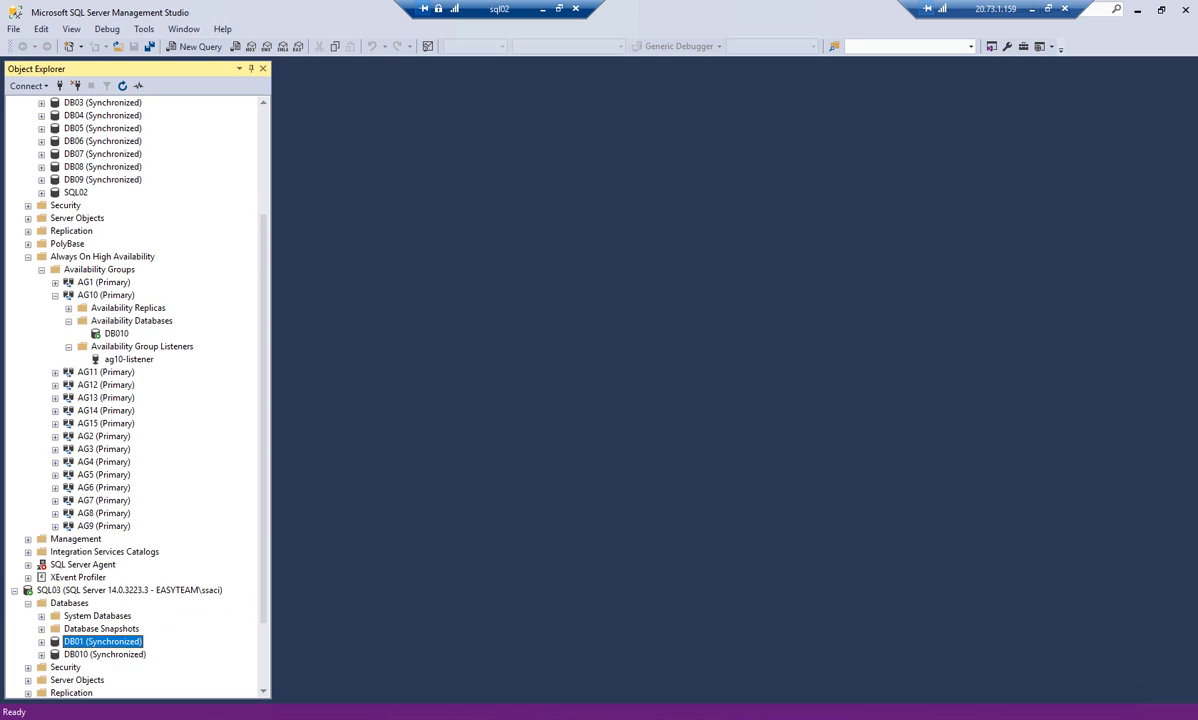
pyautogui.click(55, 295)
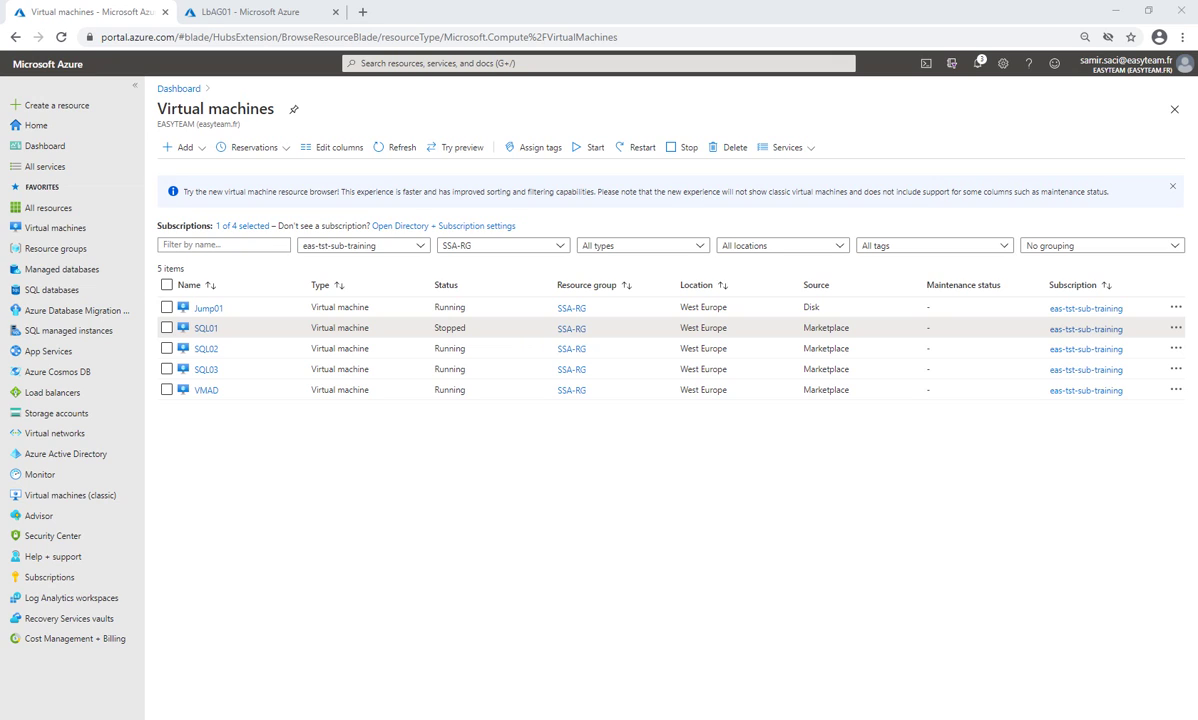
# - Open the LB-Pool backend pool of the LbAG01 load balancer to view its virtual machines
pyautogui.click(250, 12)
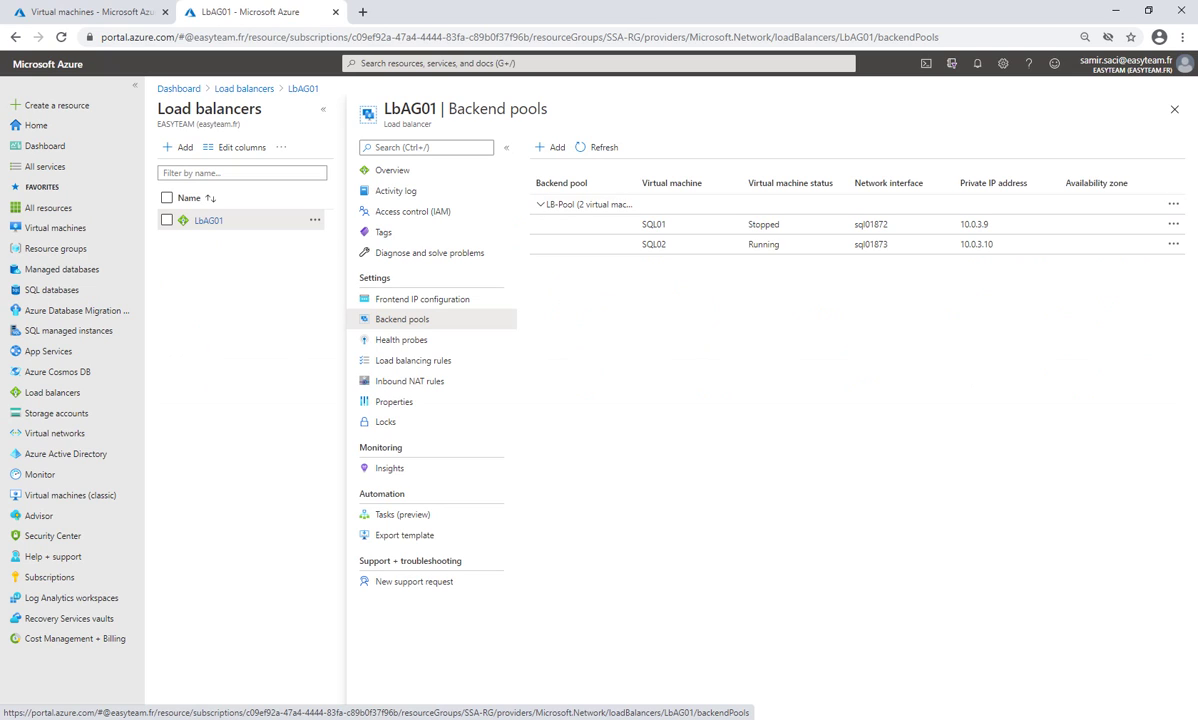
pyautogui.click(1174, 109)
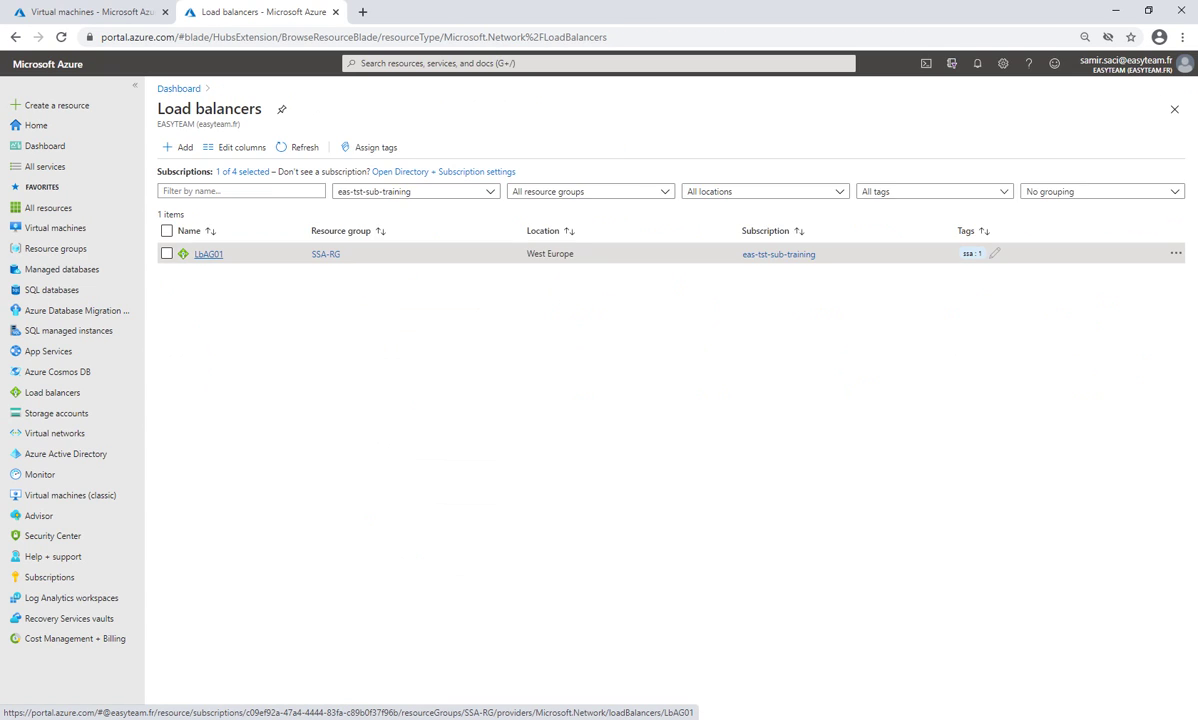
pyautogui.click(208, 254)
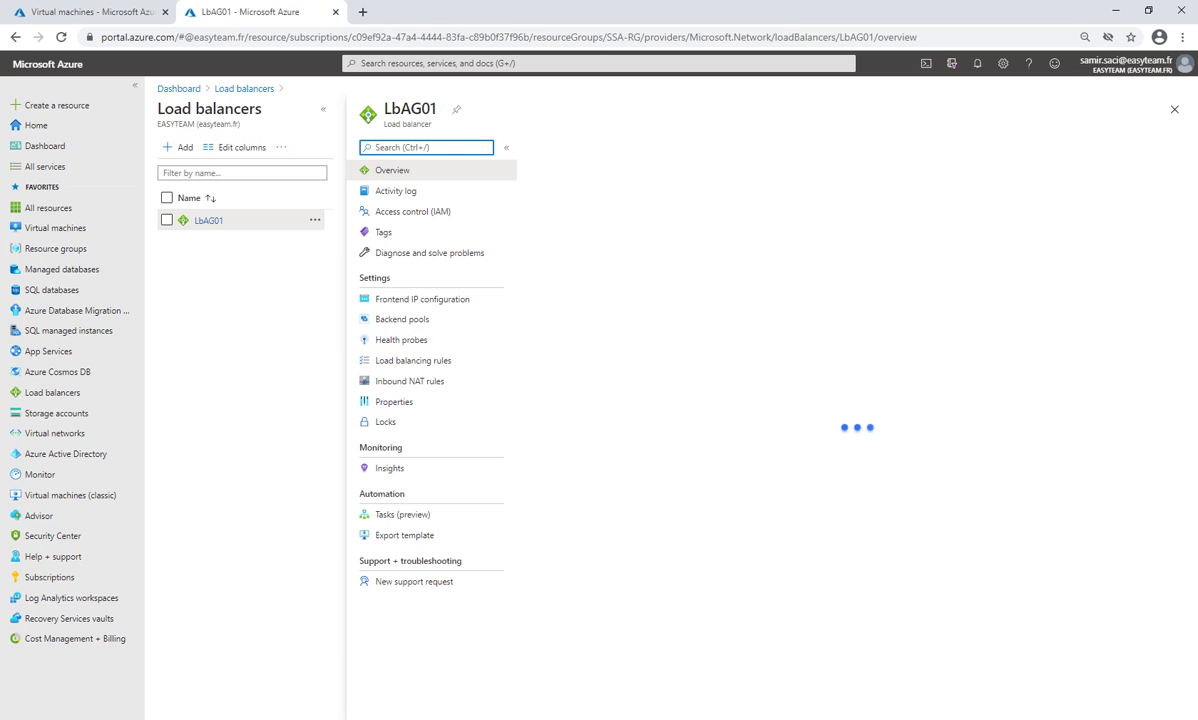
pyautogui.click(402, 320)
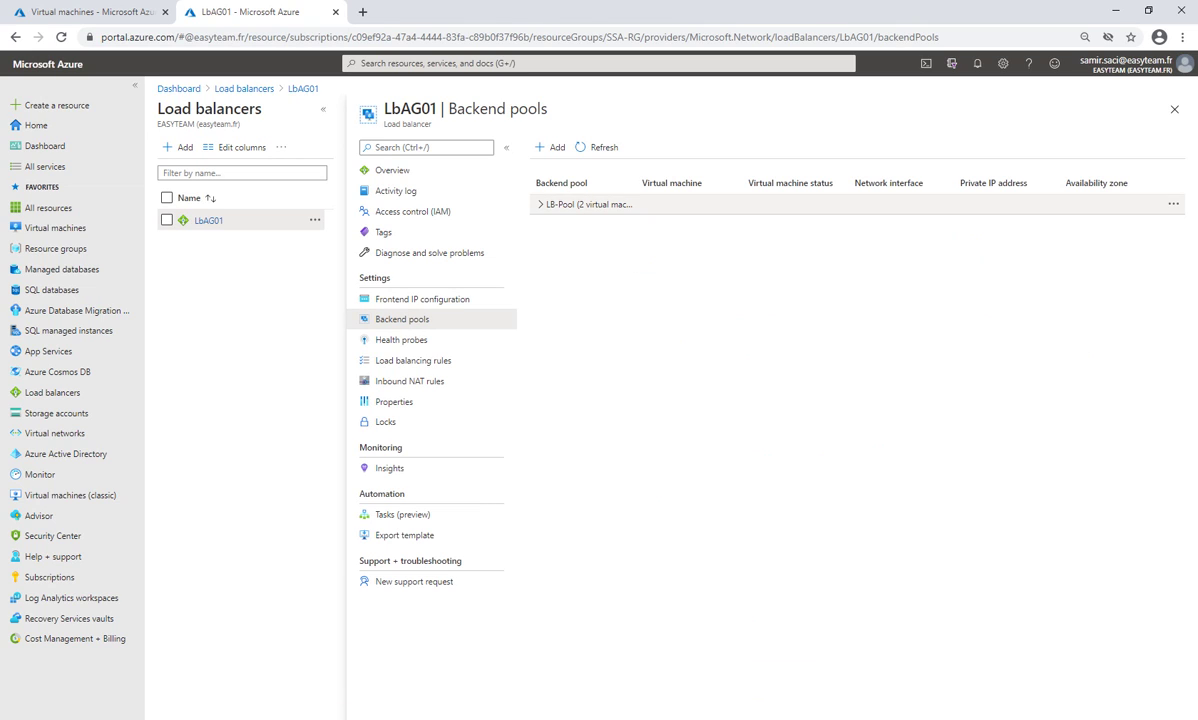
pyautogui.click(588, 204)
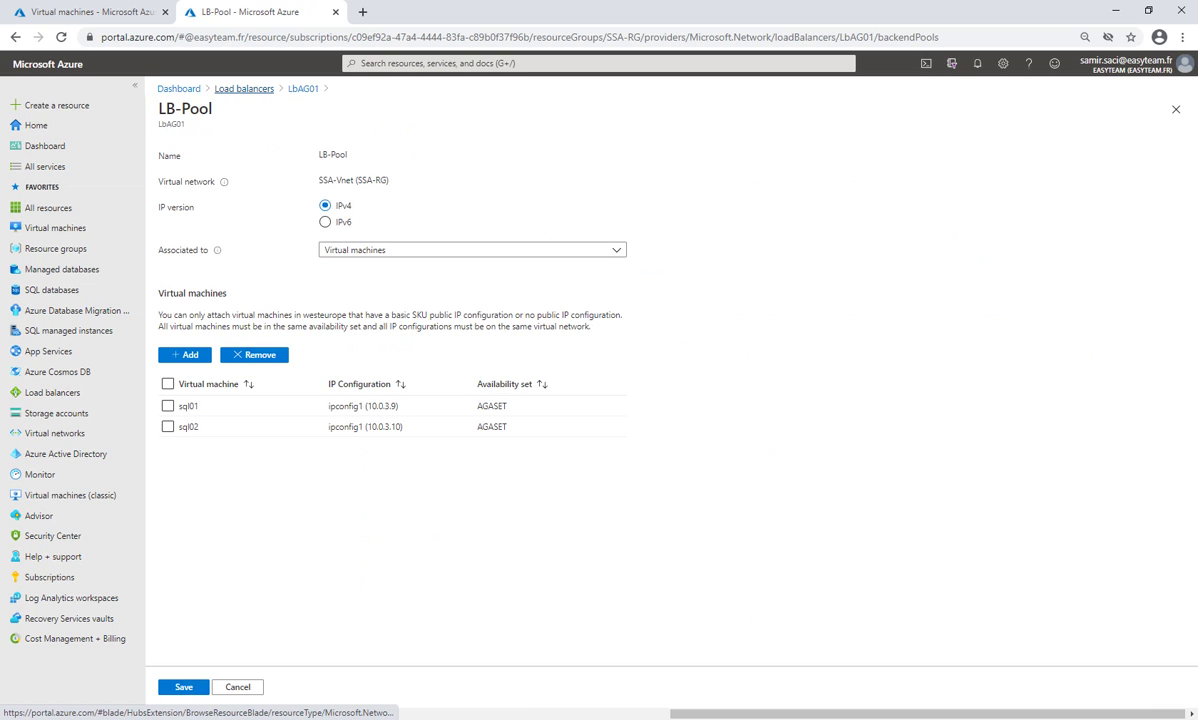
# - Return to the backend pools list of LbAG01 and expand LB-Pool to check the status of its machines
pyautogui.click(244, 88)
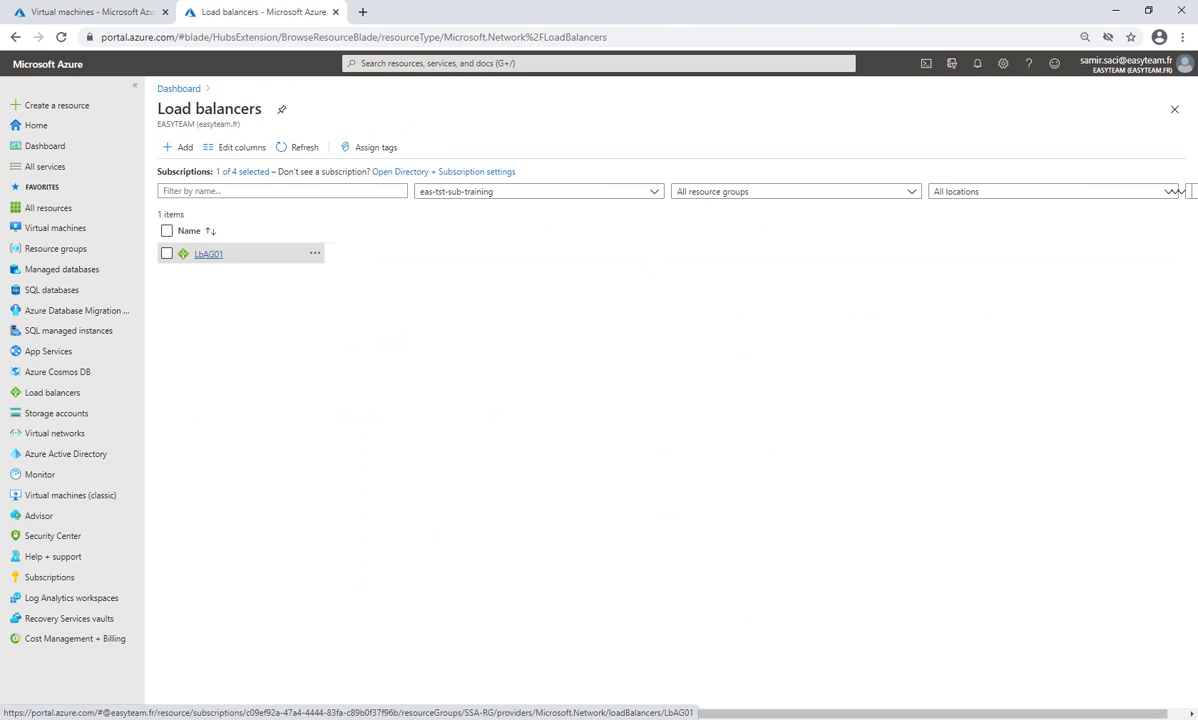
pyautogui.click(208, 254)
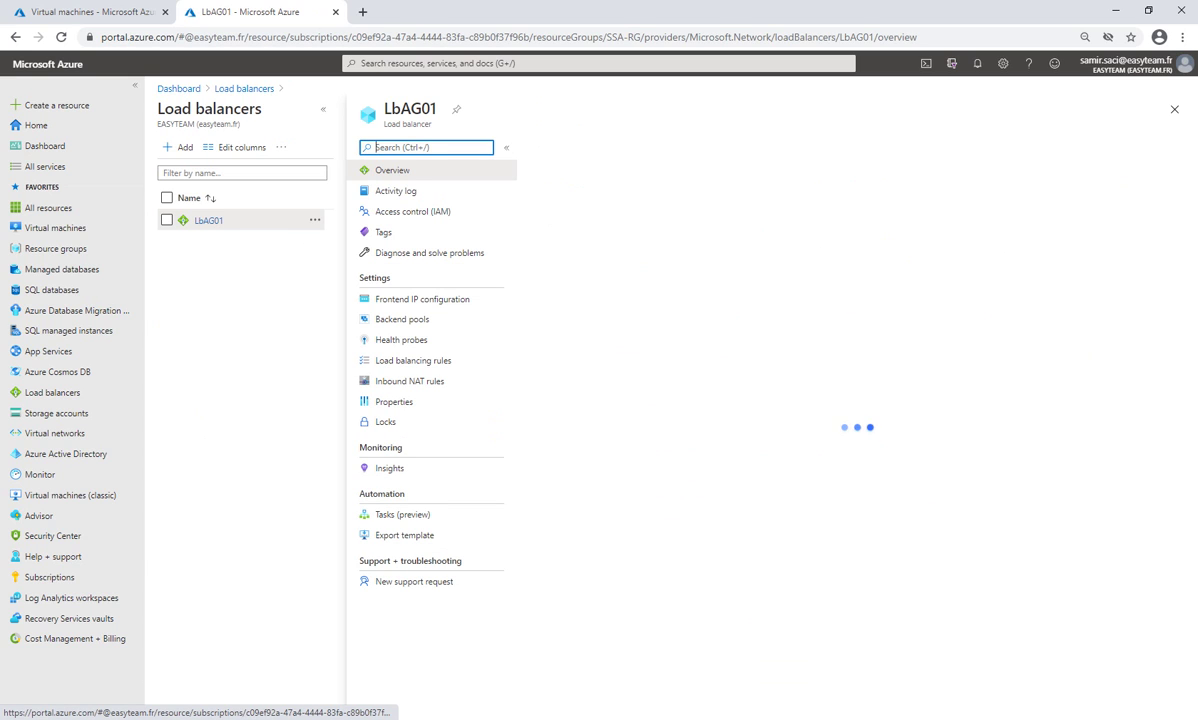
pyautogui.click(402, 319)
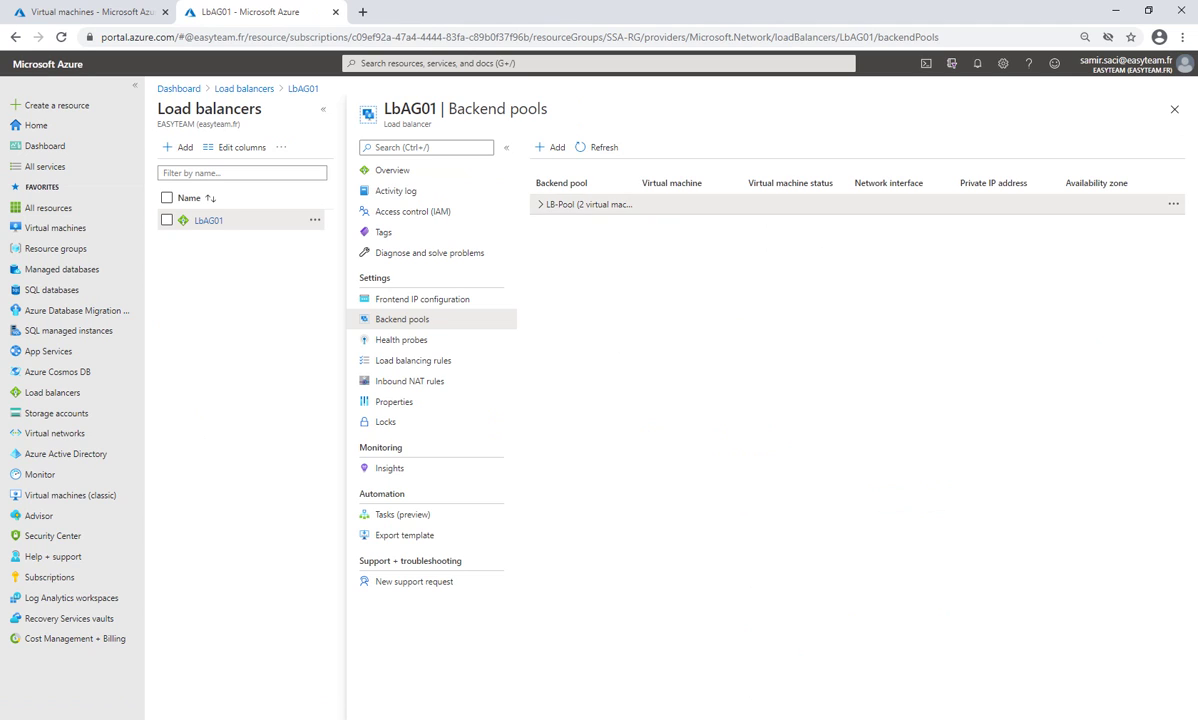
pyautogui.click(540, 204)
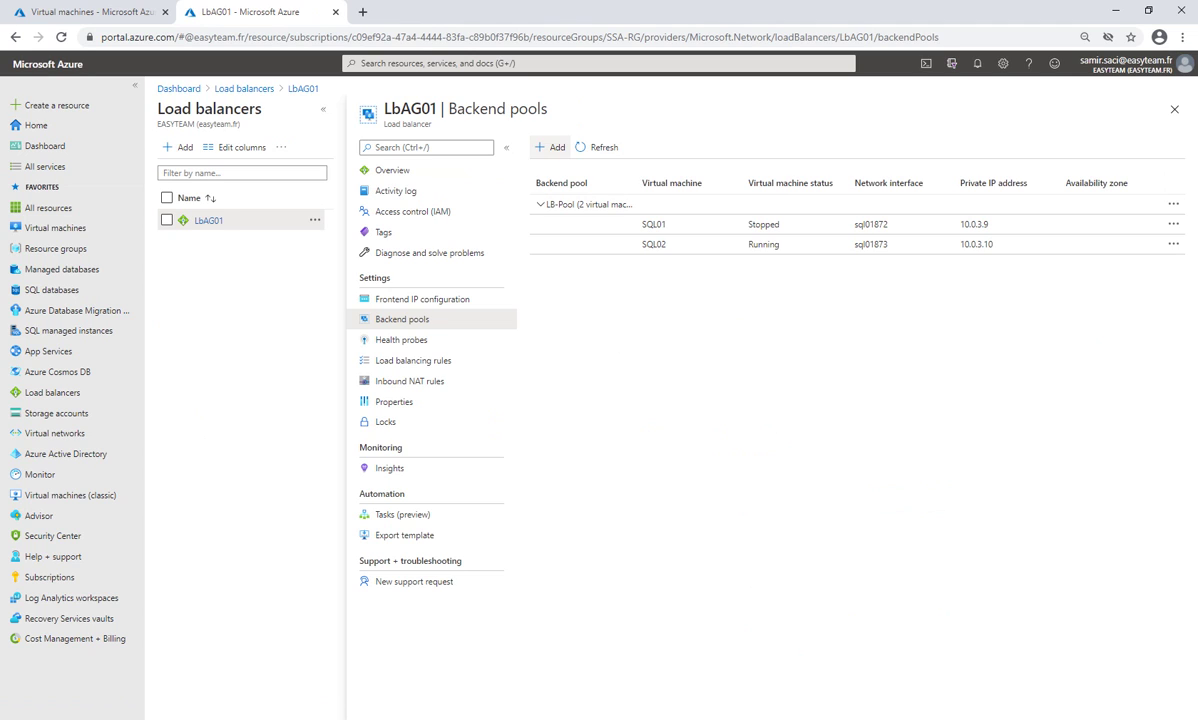
# - Start a new backend pool on LbAG01 named SQL03 and associate it to Virtual machines
pyautogui.click(551, 147)
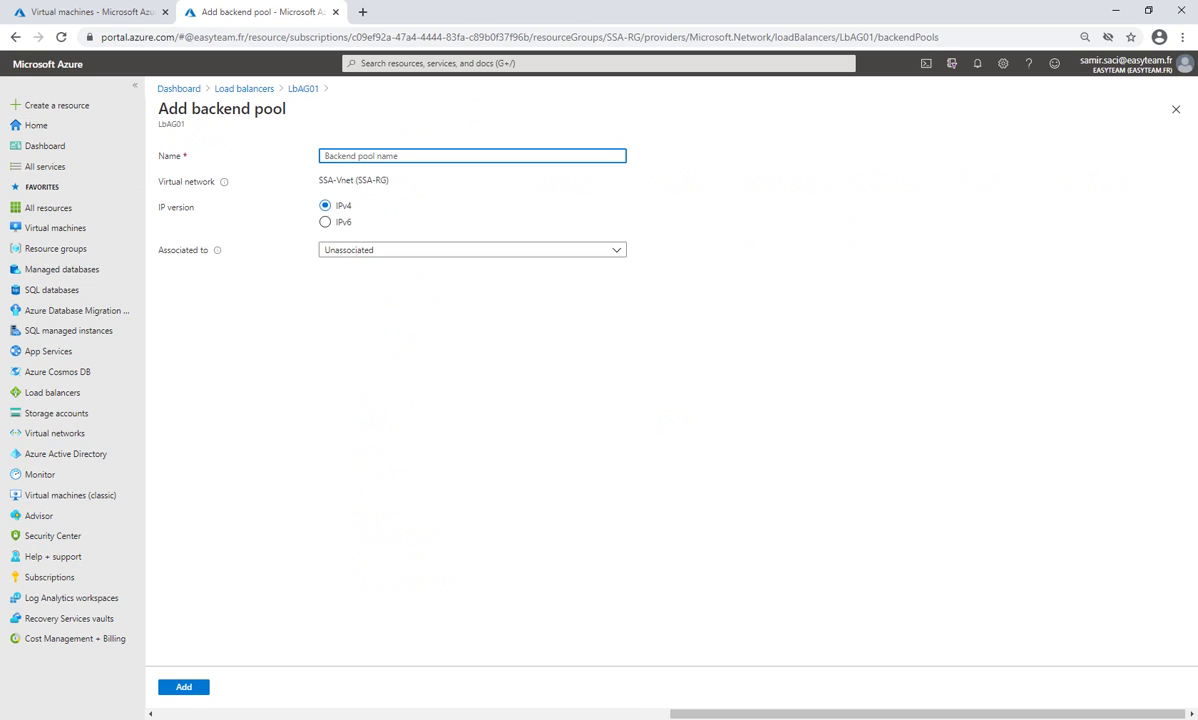
pyautogui.click(357, 155)
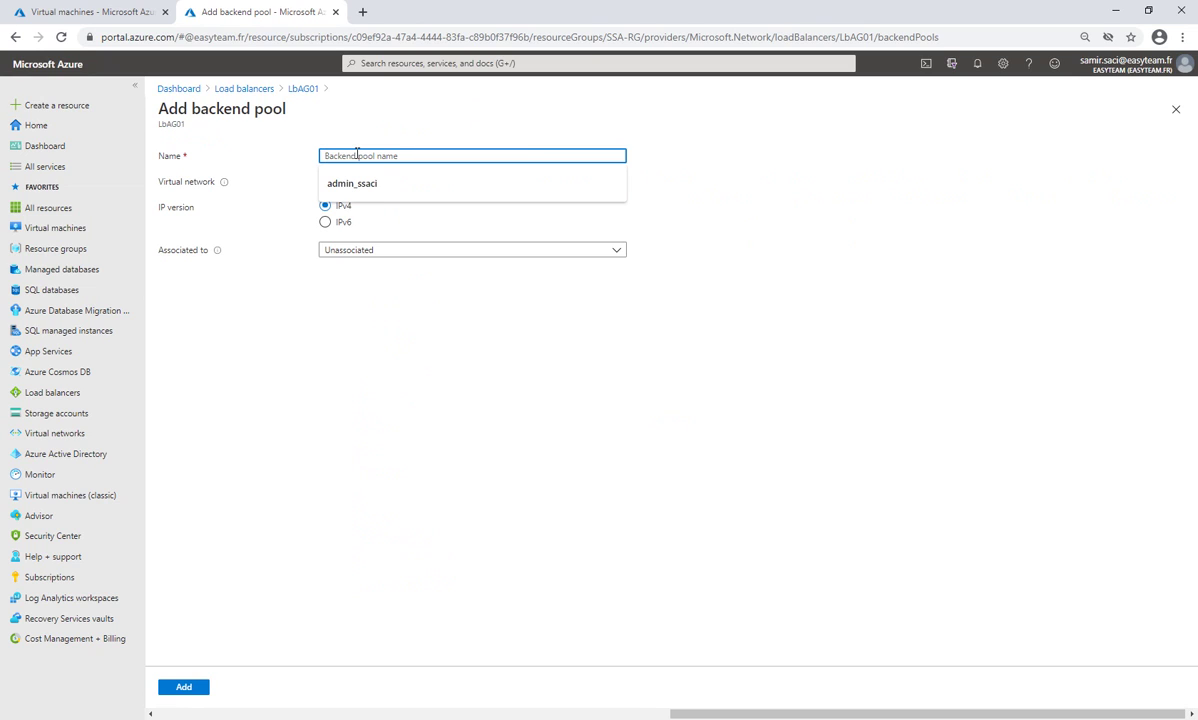
pyautogui.write('SQL03')
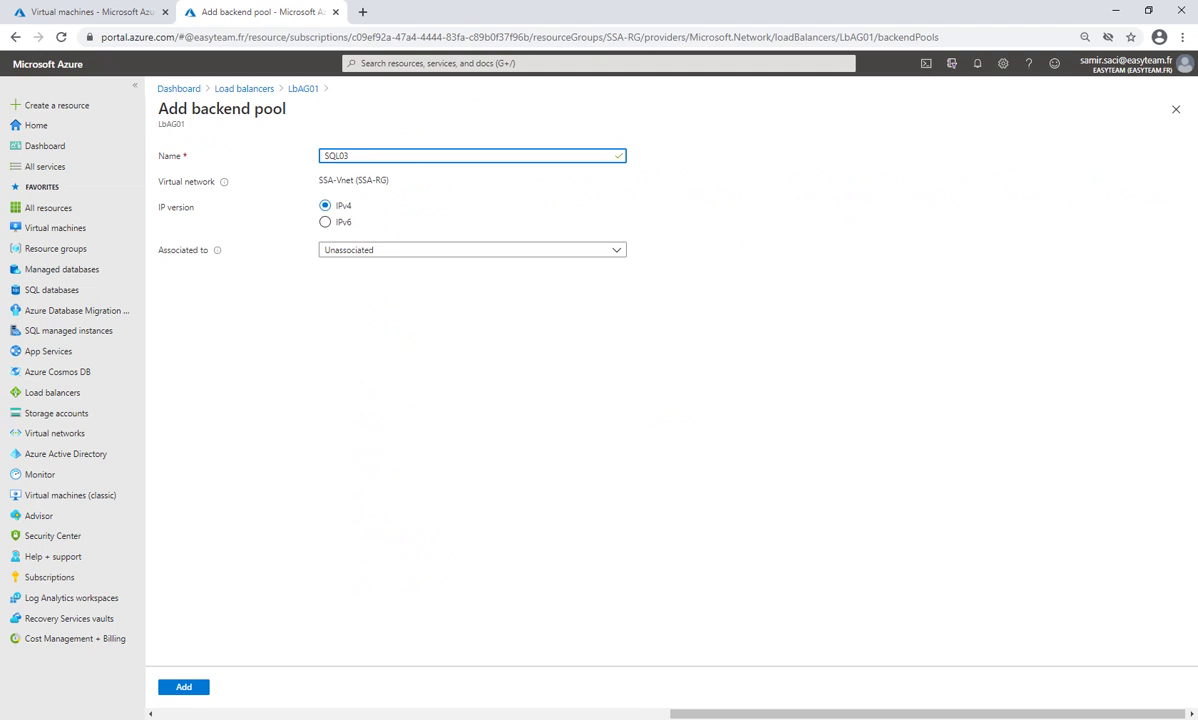
pyautogui.click(440, 250)
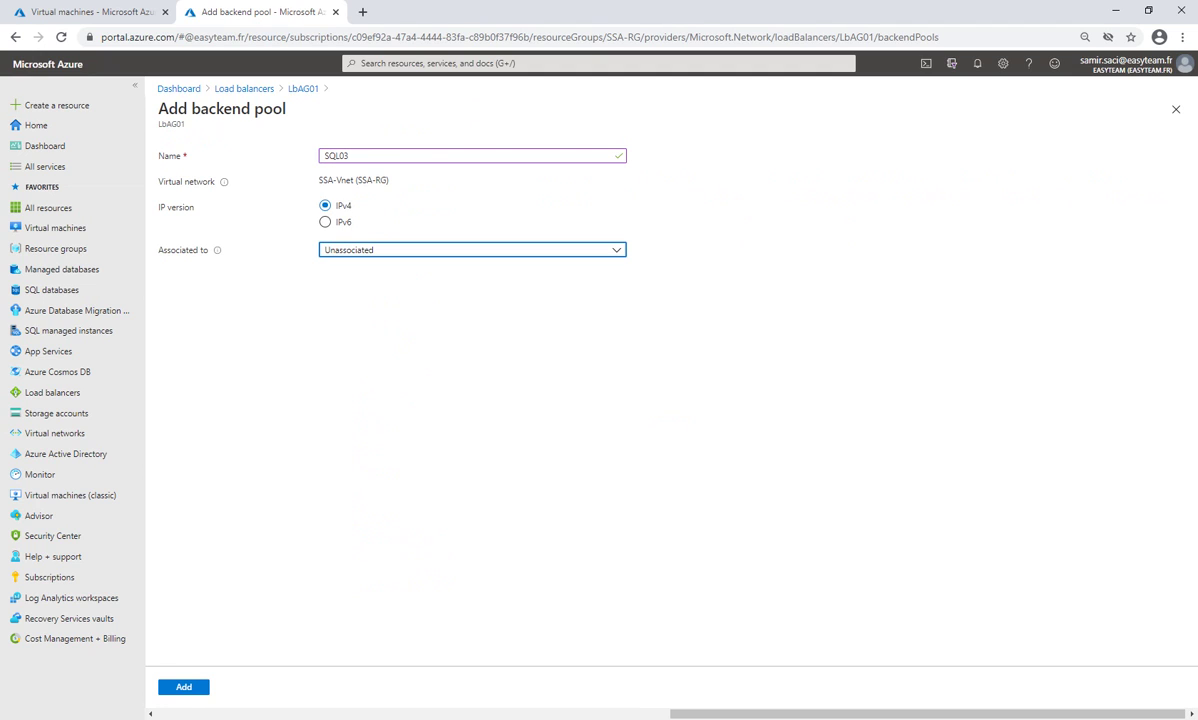
pyautogui.click(356, 288)
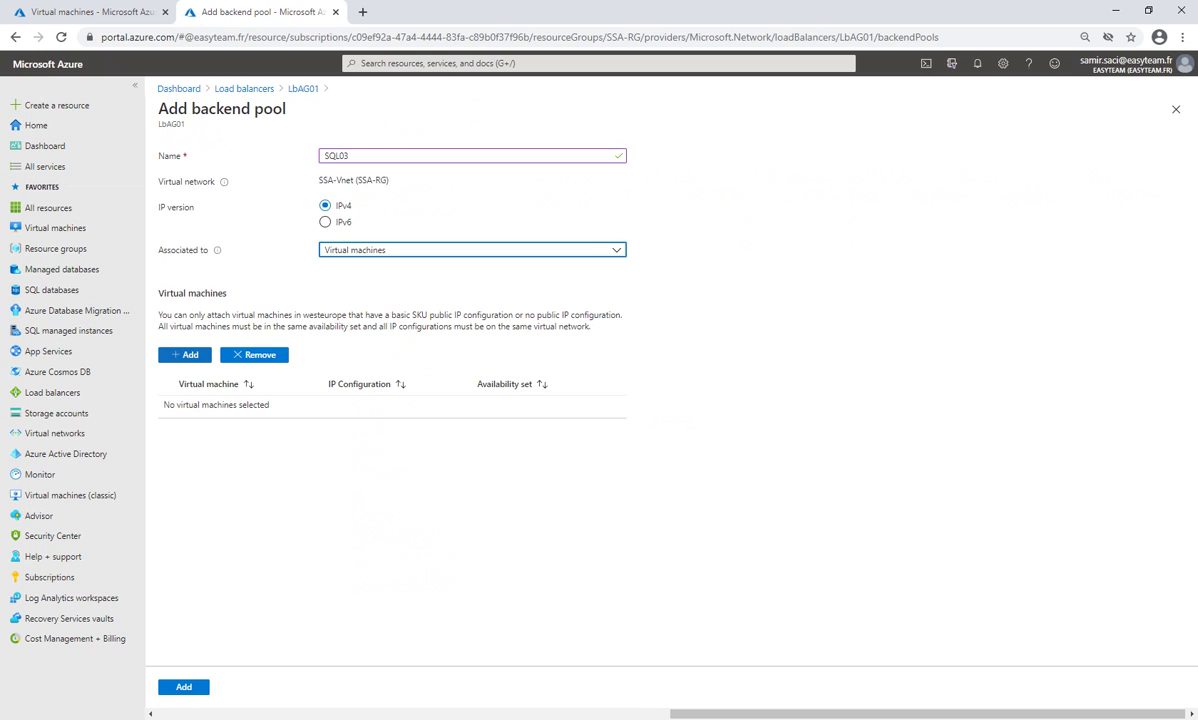
# - Create the SQL03 backend pool with the sql03 virtual machine as its member, and check the deployment's progress
pyautogui.click(184, 354)
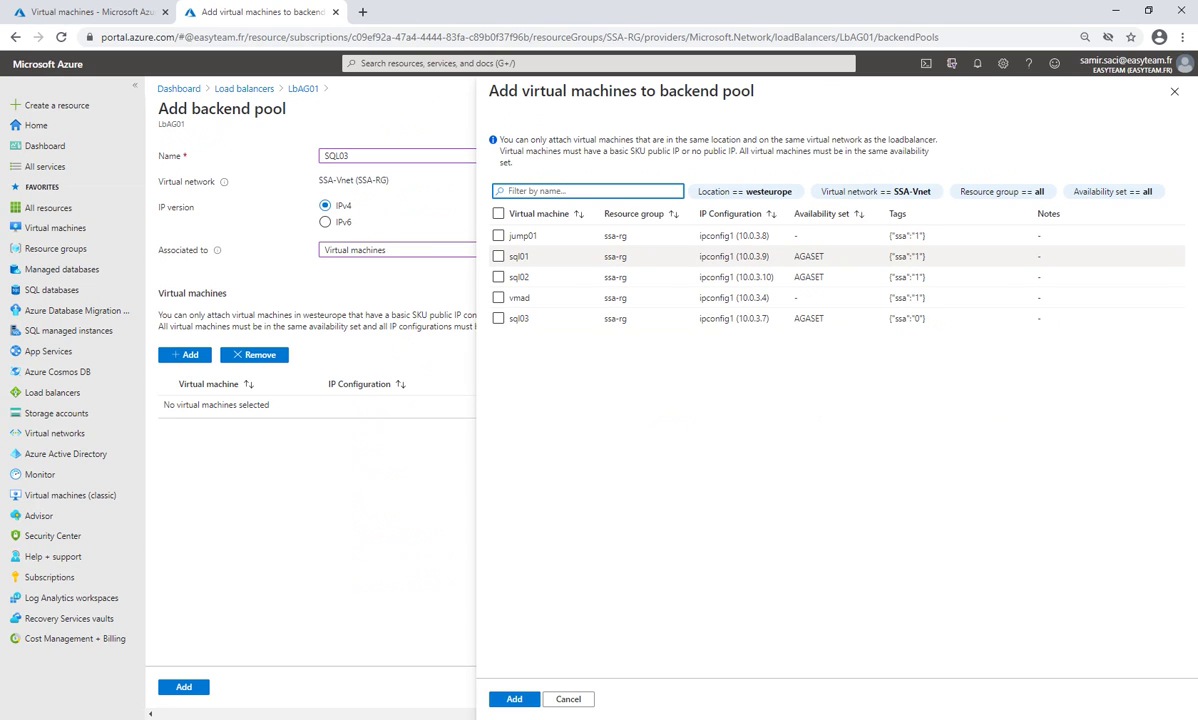
pyautogui.click(498, 318)
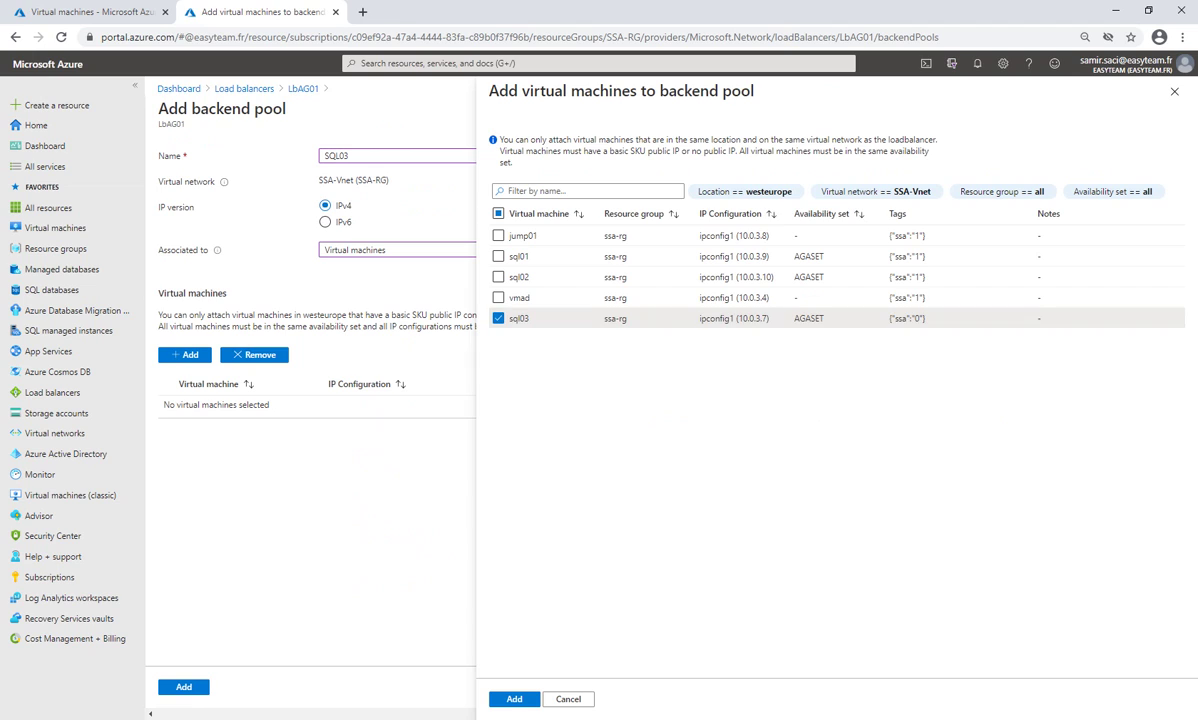
pyautogui.click(514, 699)
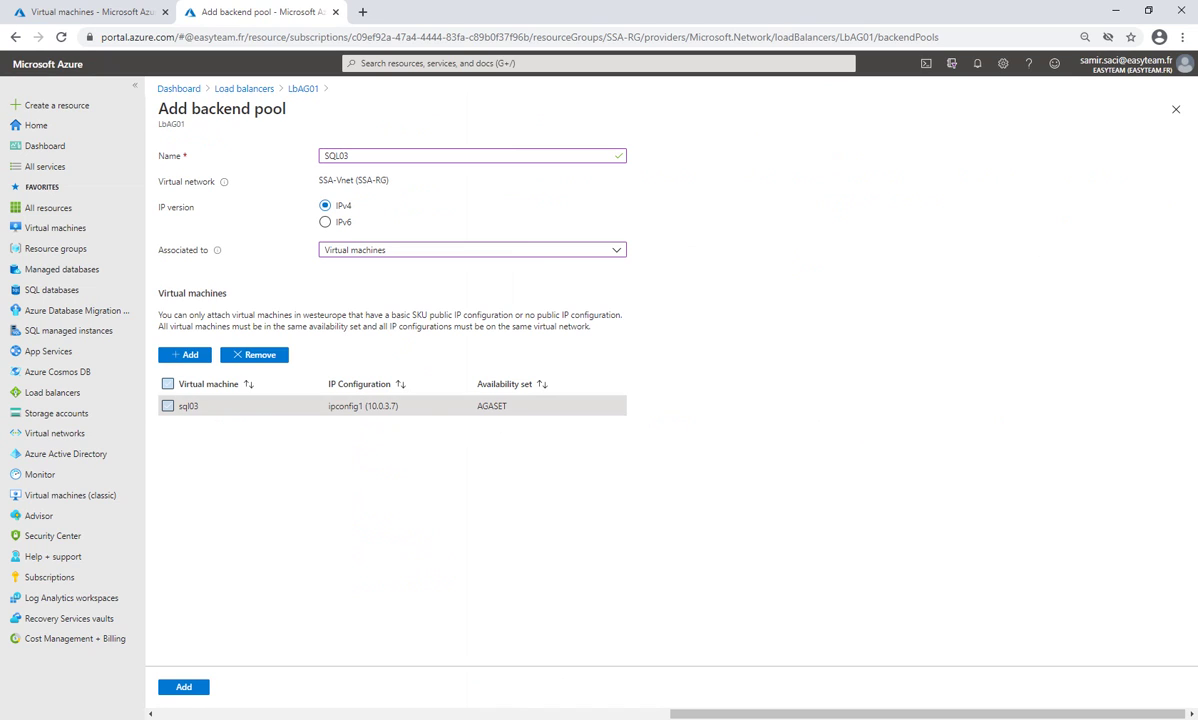
pyautogui.click(167, 405)
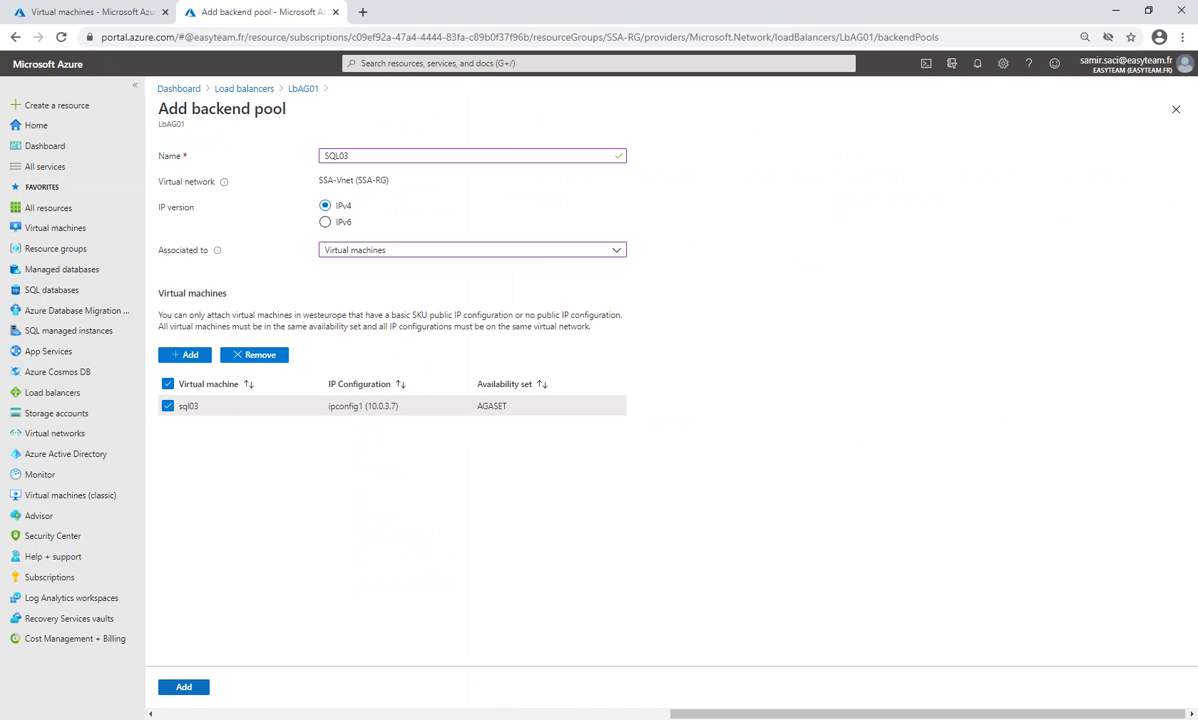
pyautogui.click(183, 687)
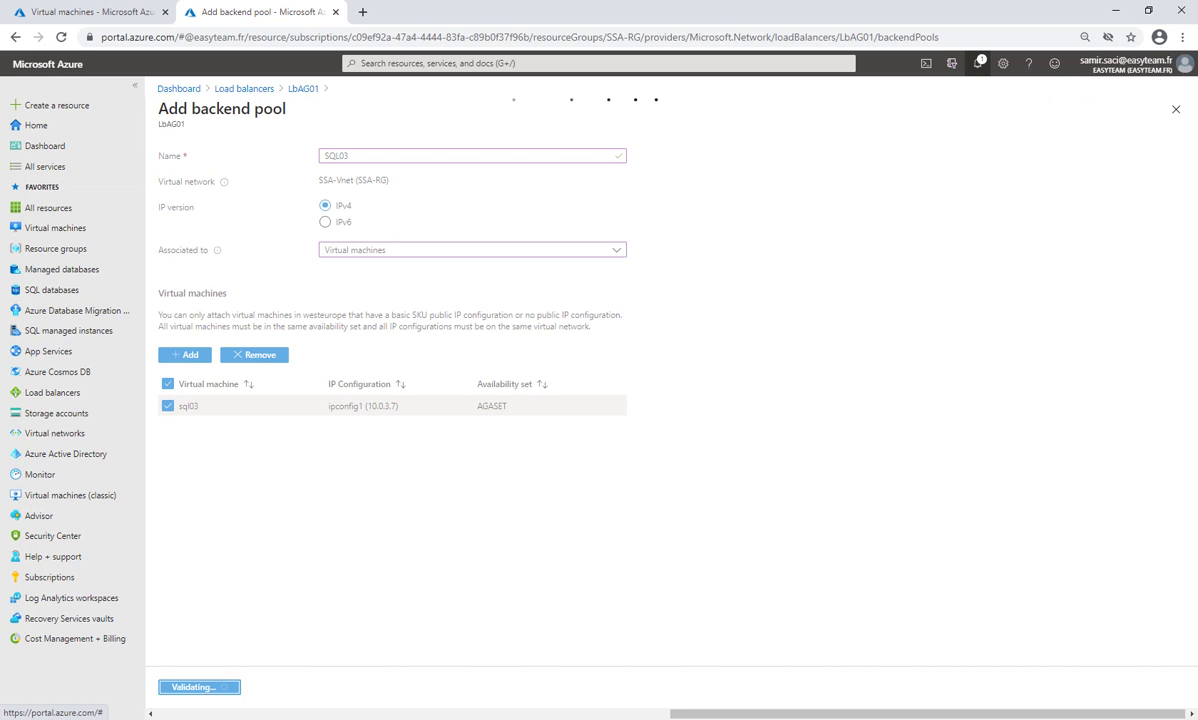
pyautogui.click(977, 63)
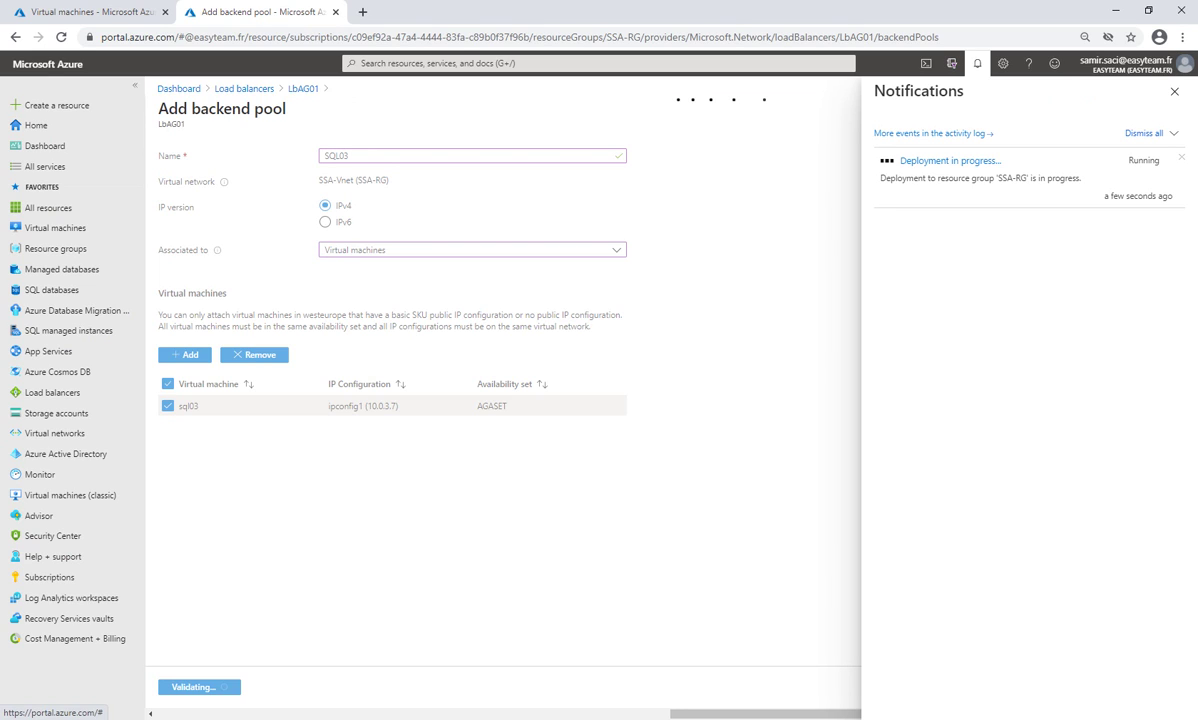
pyautogui.click(977, 64)
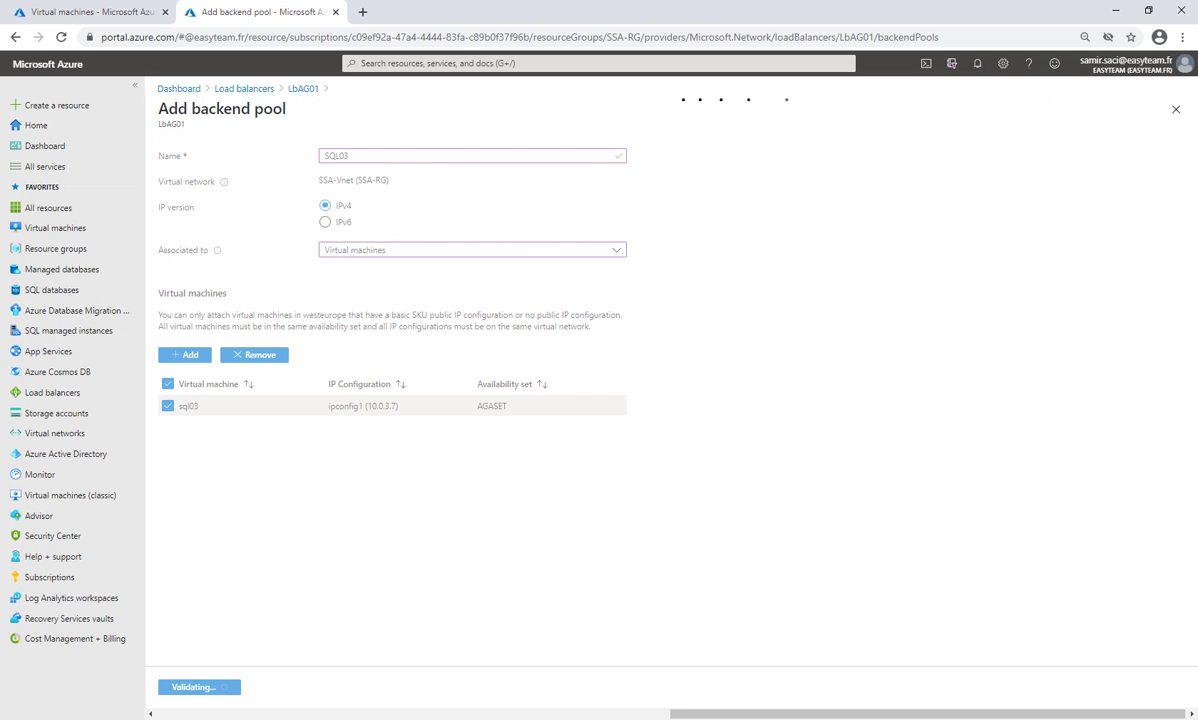
# - Reopen the backend pools of LbAG01 and expand SQL03 and LB-Pool to examine their machines and the available actions
pyautogui.click(244, 88)
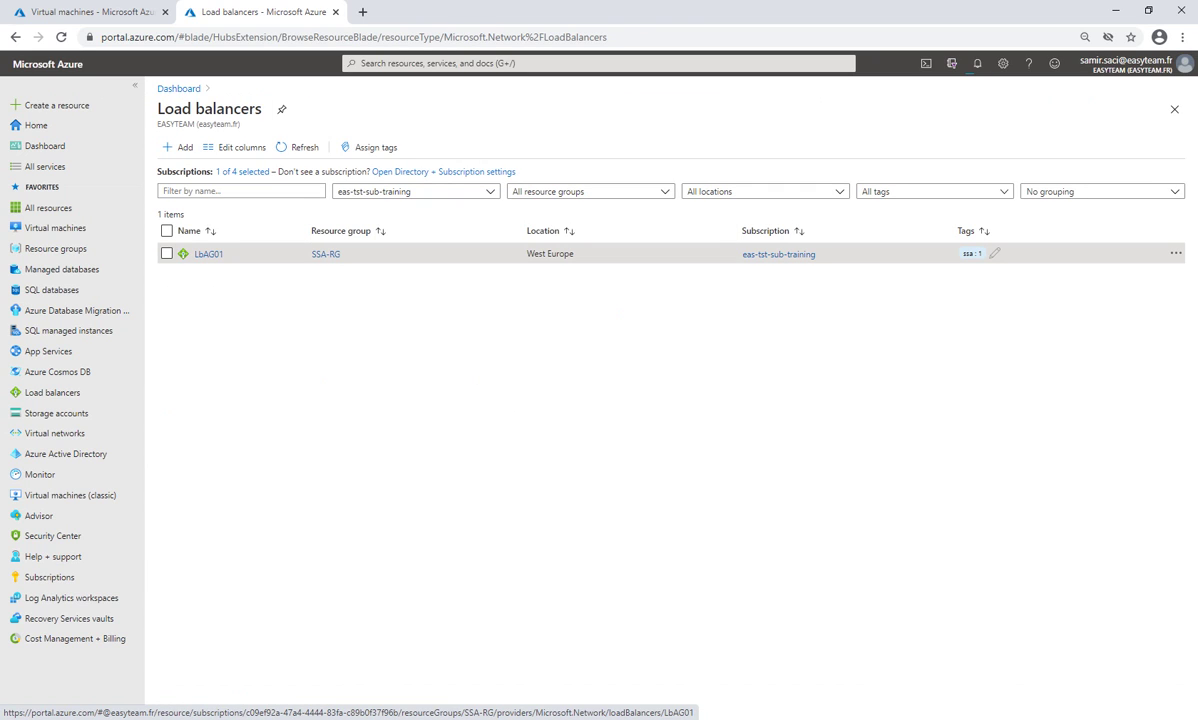
pyautogui.click(208, 254)
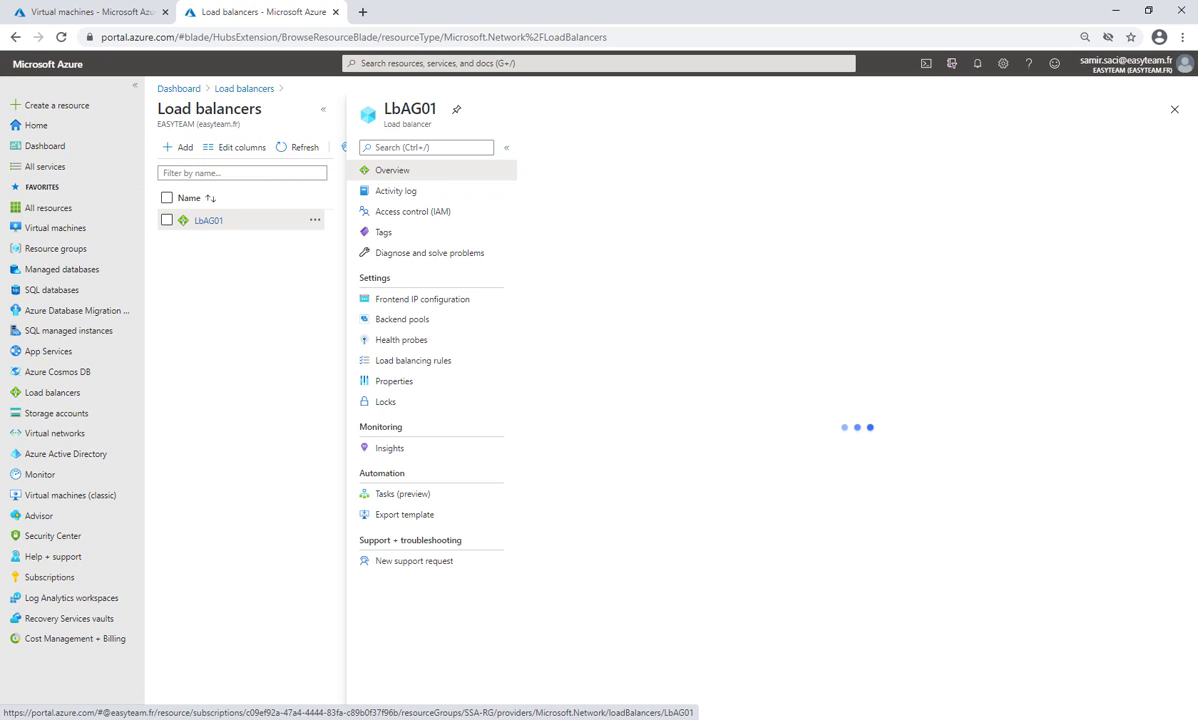
pyautogui.click(422, 299)
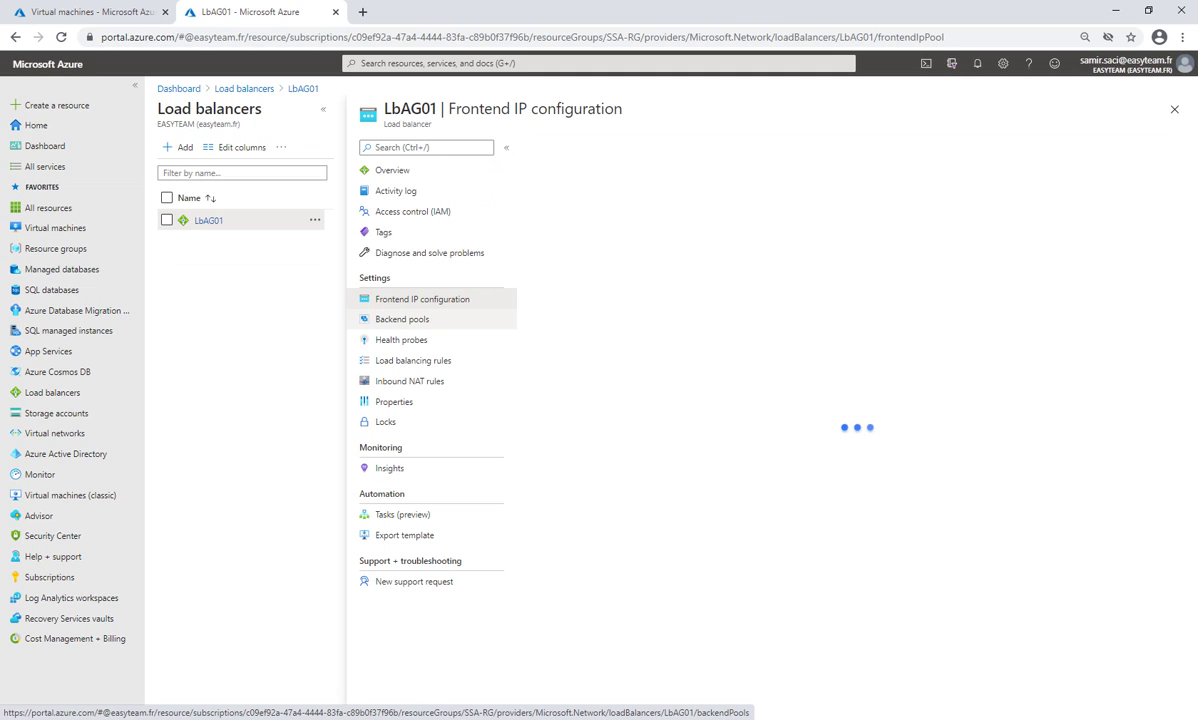
pyautogui.click(402, 320)
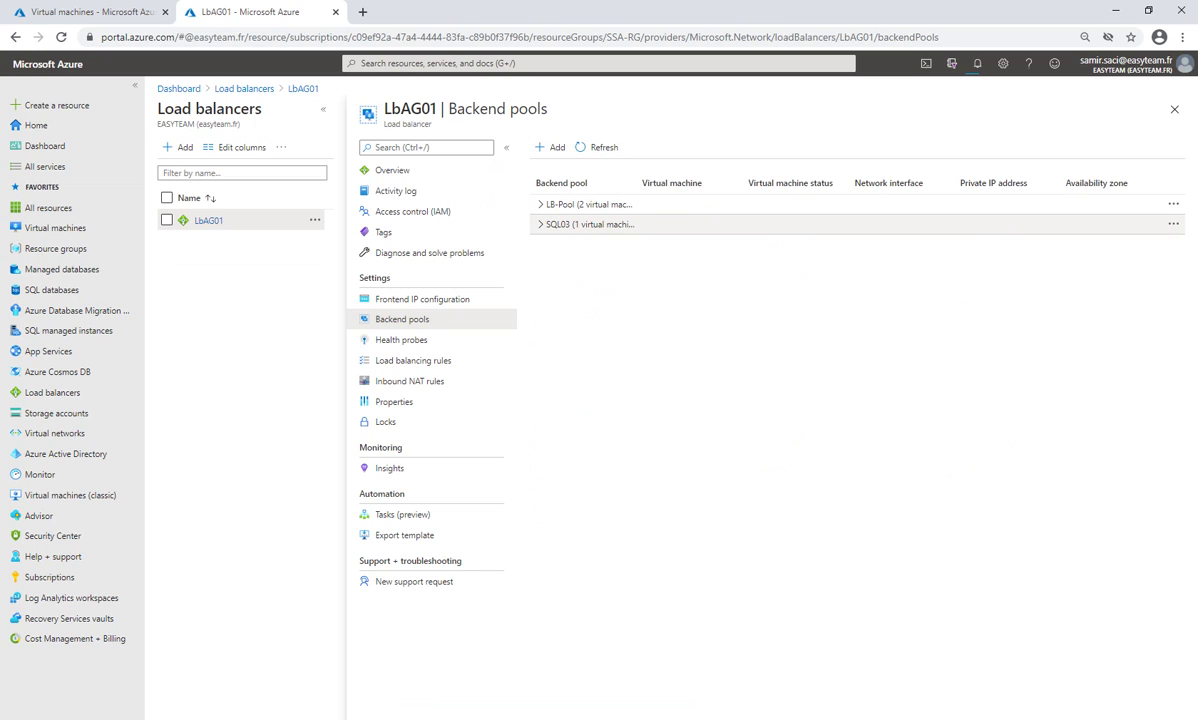
pyautogui.click(541, 224)
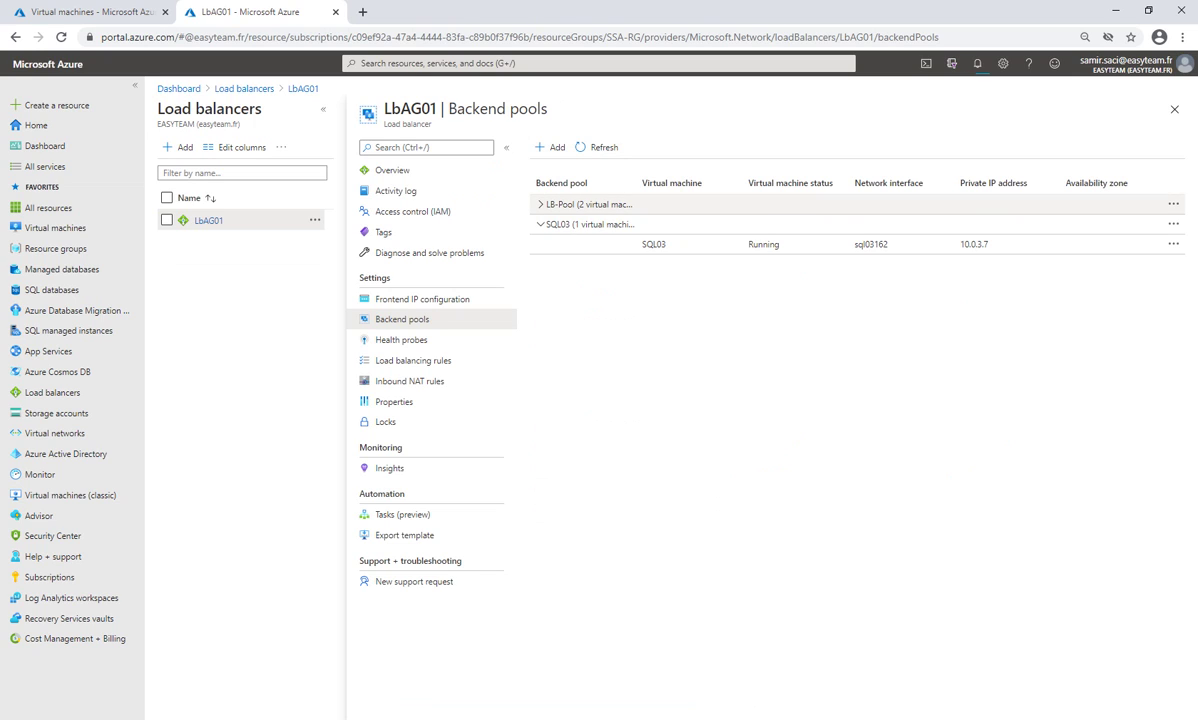
pyautogui.click(541, 204)
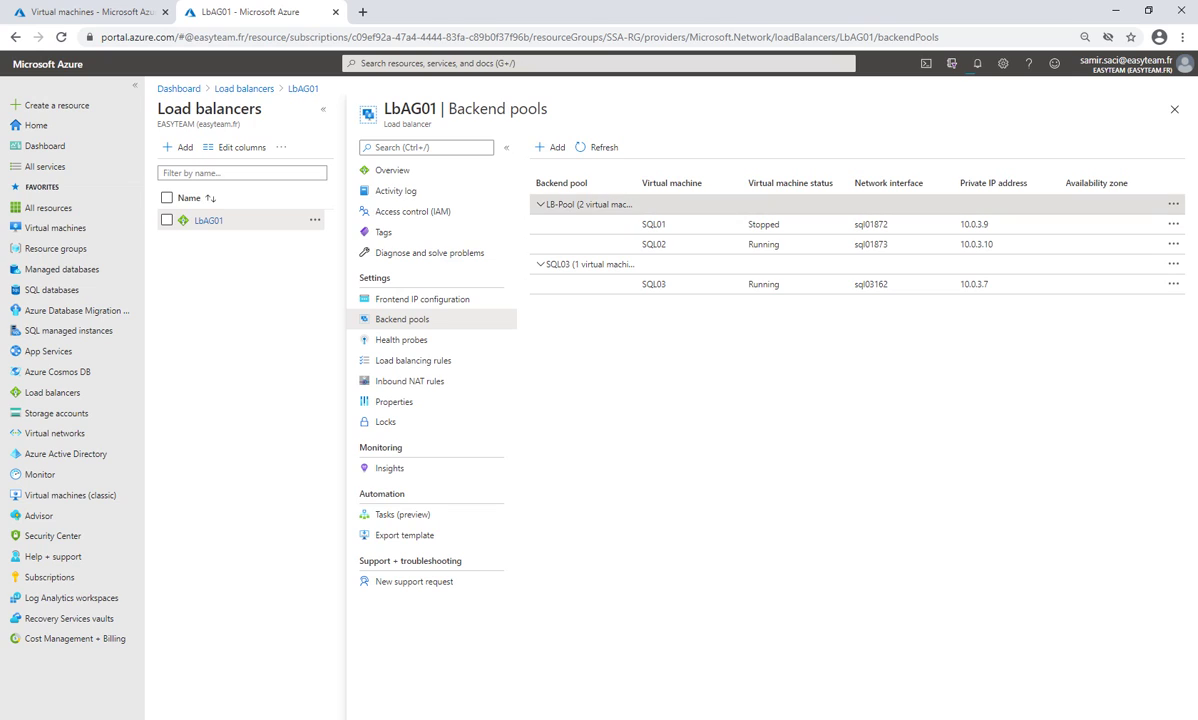
pyautogui.click(1173, 203)
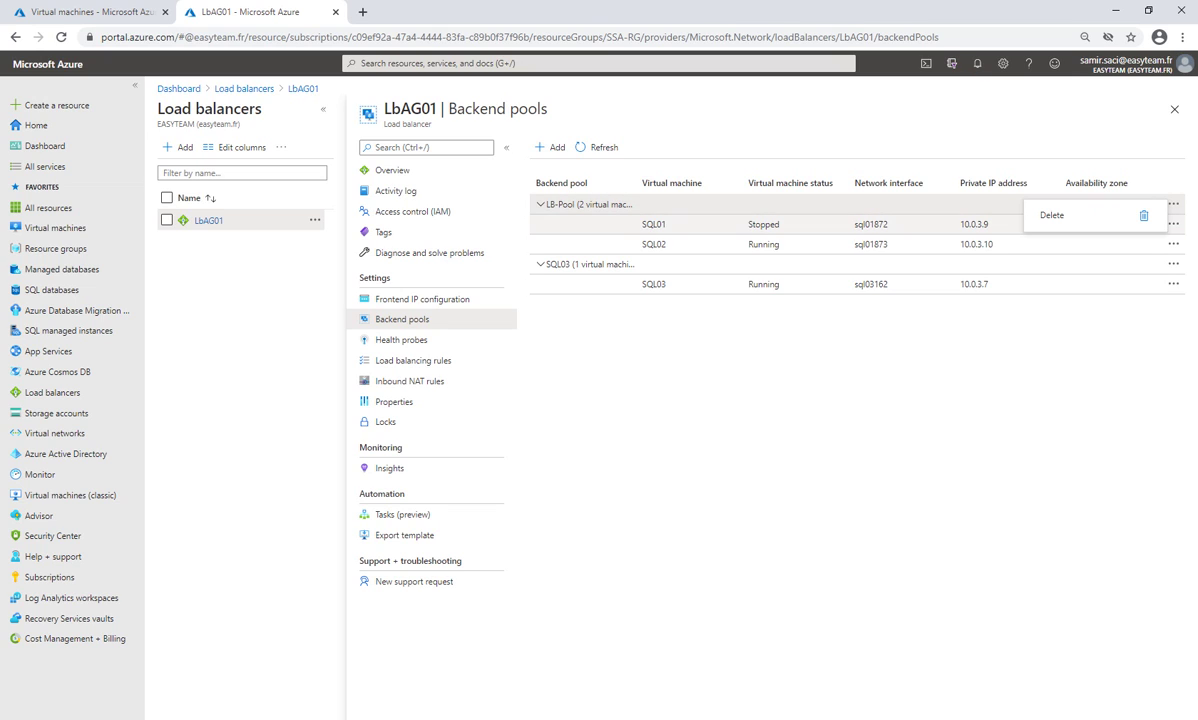
pyautogui.click(1173, 224)
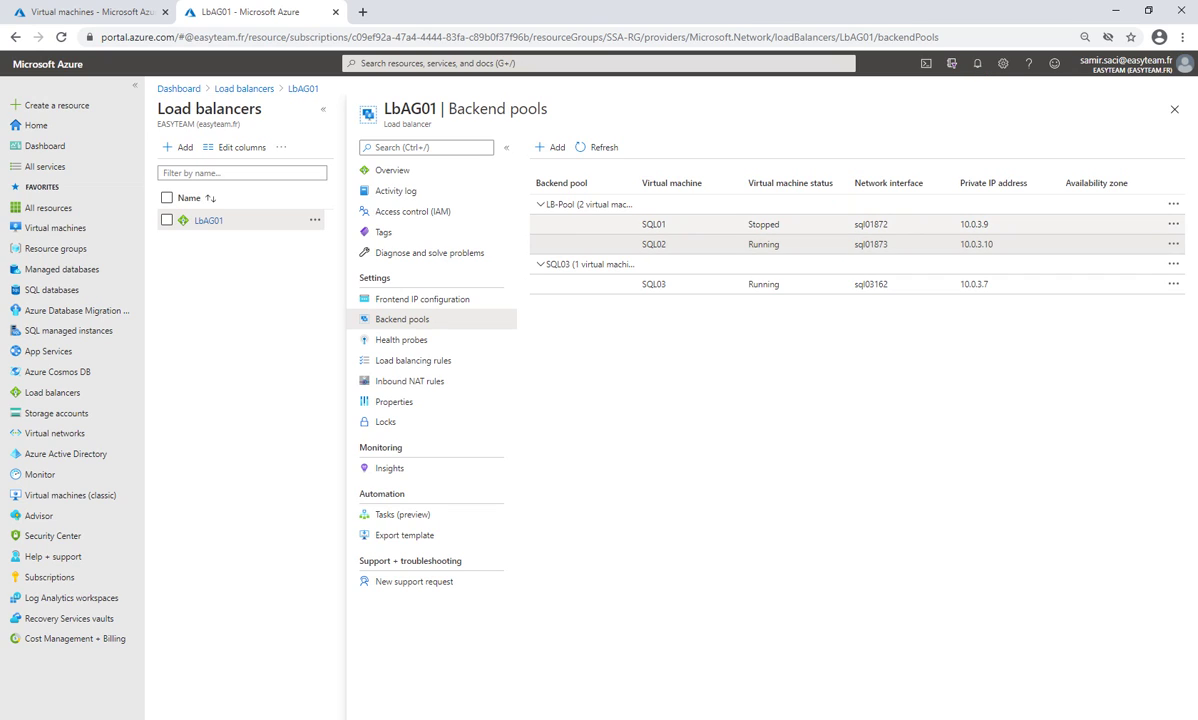
# - Set the SQL03 backend pool's association to Unassociated and save the pool
pyautogui.click(618, 264)
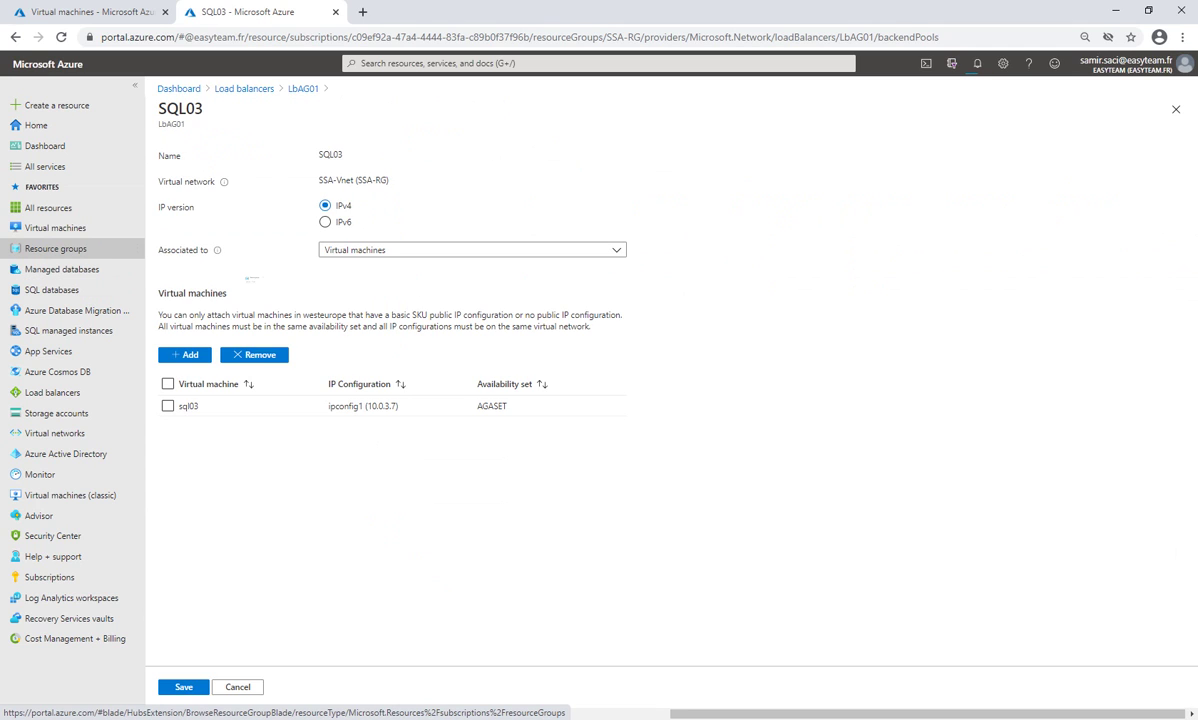
pyautogui.click(472, 250)
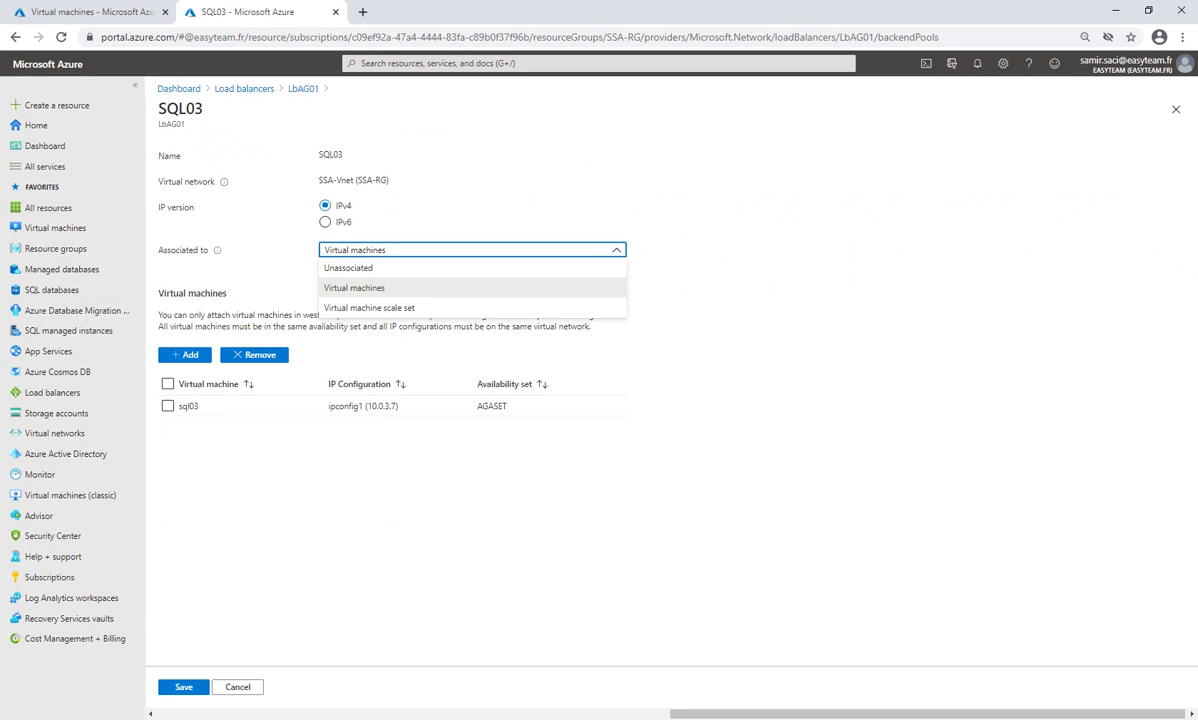
pyautogui.click(472, 250)
pyautogui.press('Up')
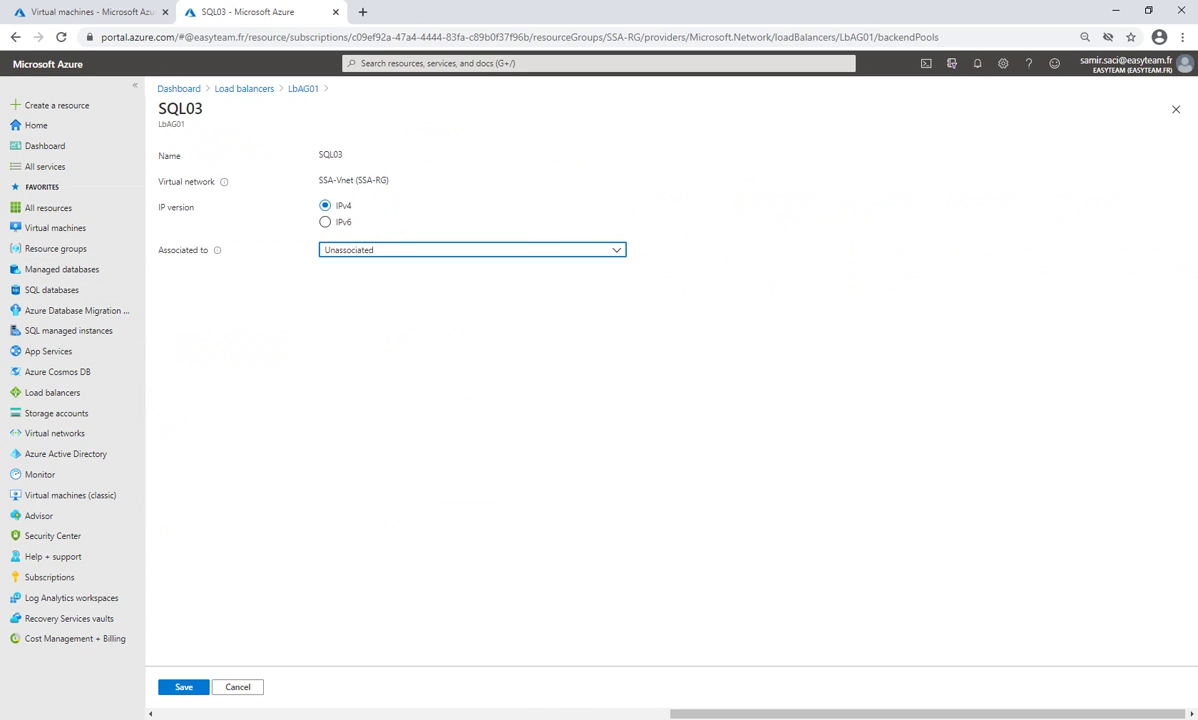
pyautogui.click(184, 687)
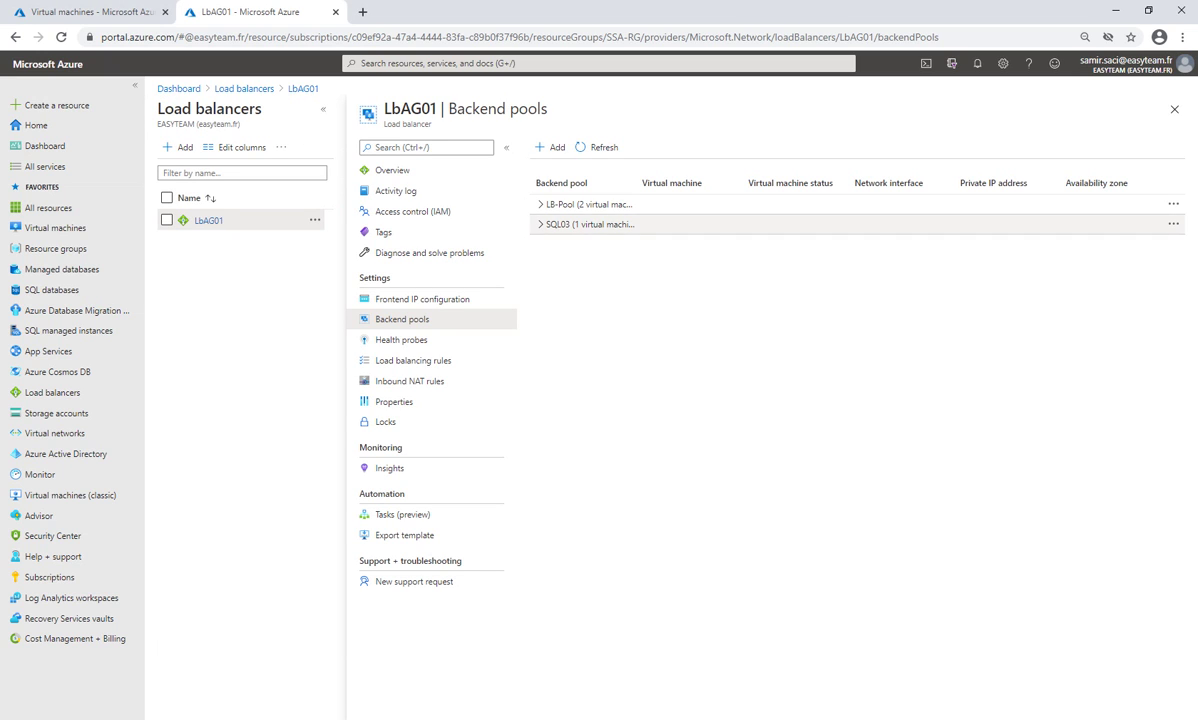
# - Delete the SQL03 backend pool from LbAG01
pyautogui.click(541, 225)
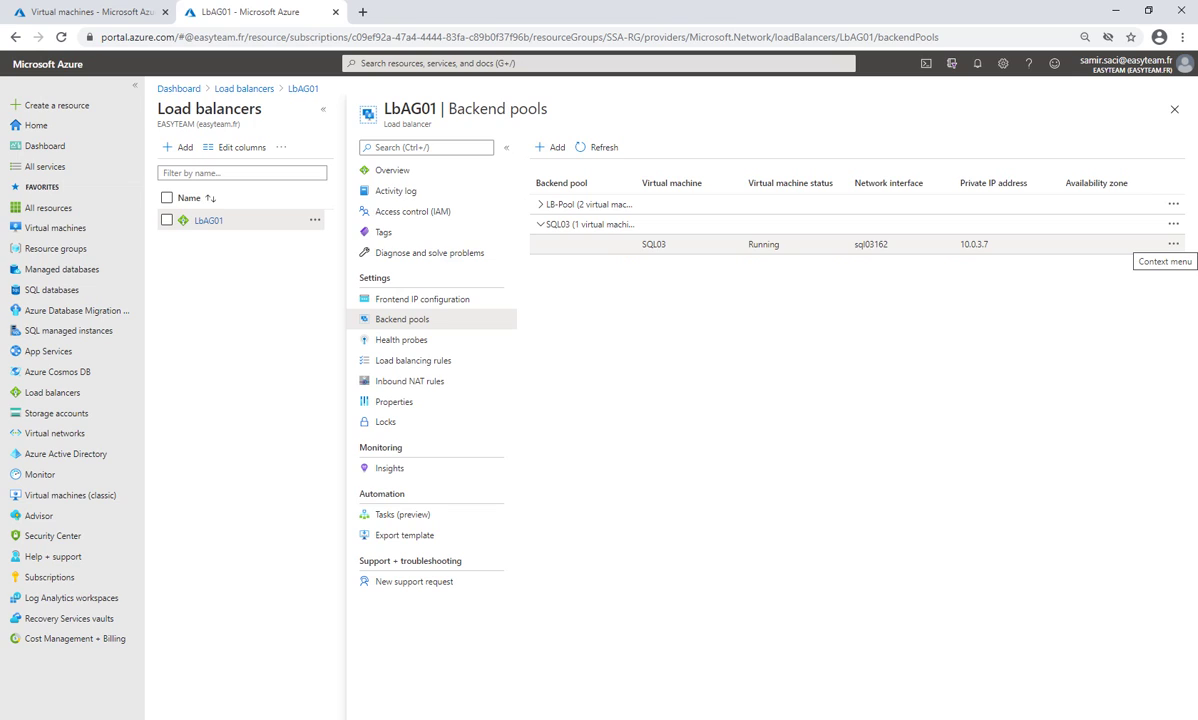
pyautogui.click(1174, 244)
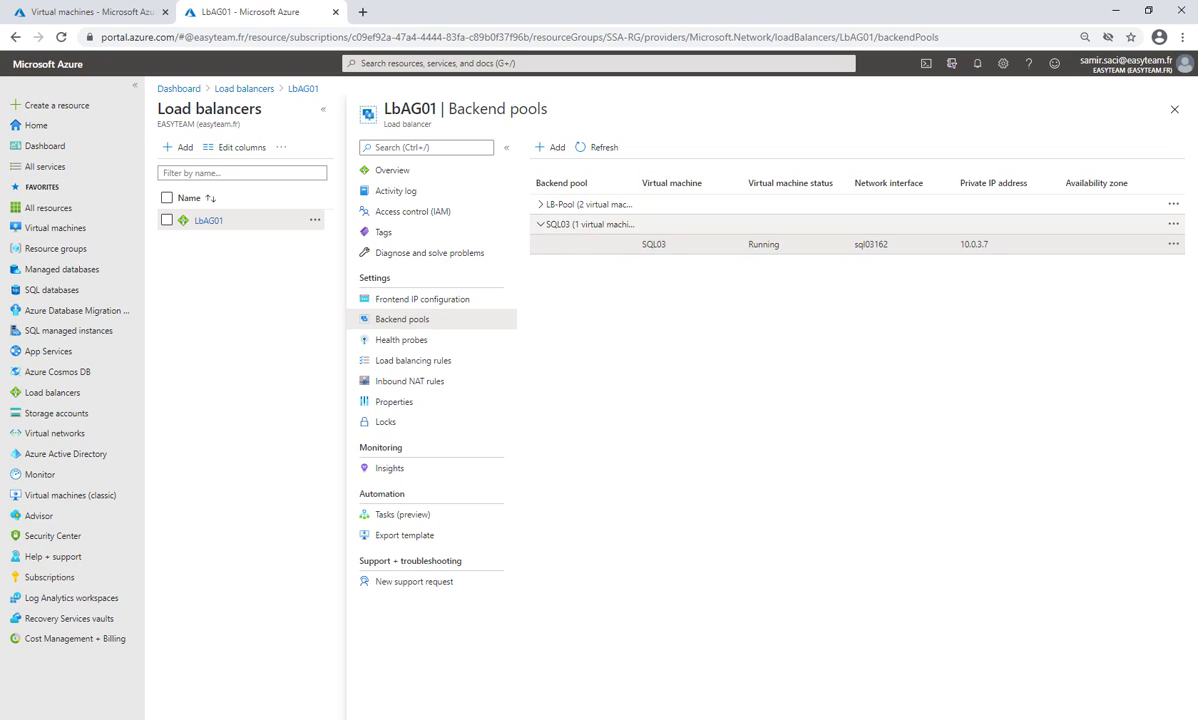
pyautogui.click(1174, 223)
pyautogui.click(1052, 235)
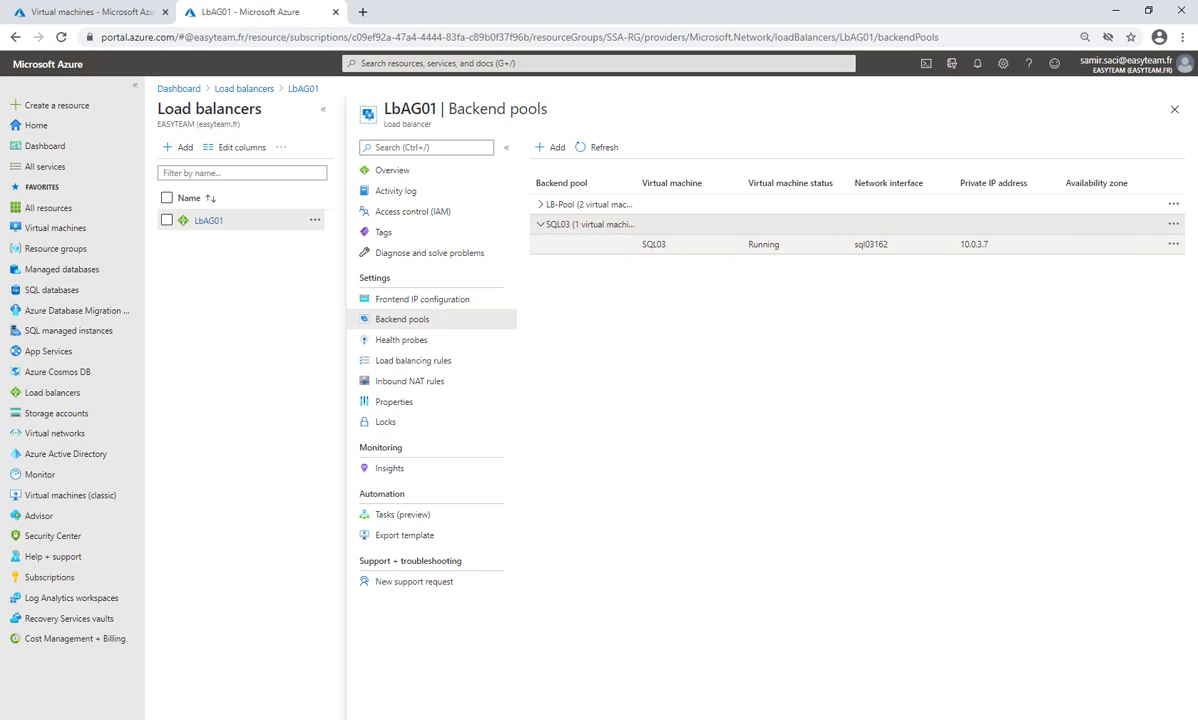
pyautogui.click(896, 191)
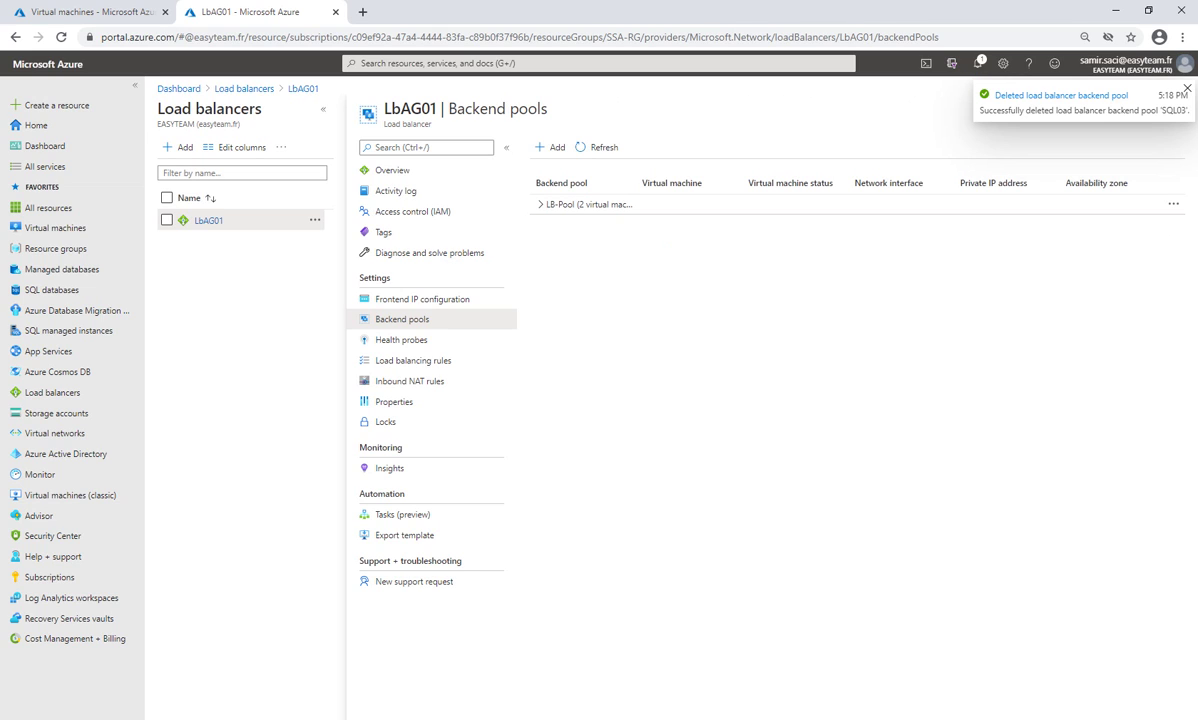
# - Add the sql03 virtual machine to the LB-Pool backend pool and save the pool
pyautogui.click(588, 204)
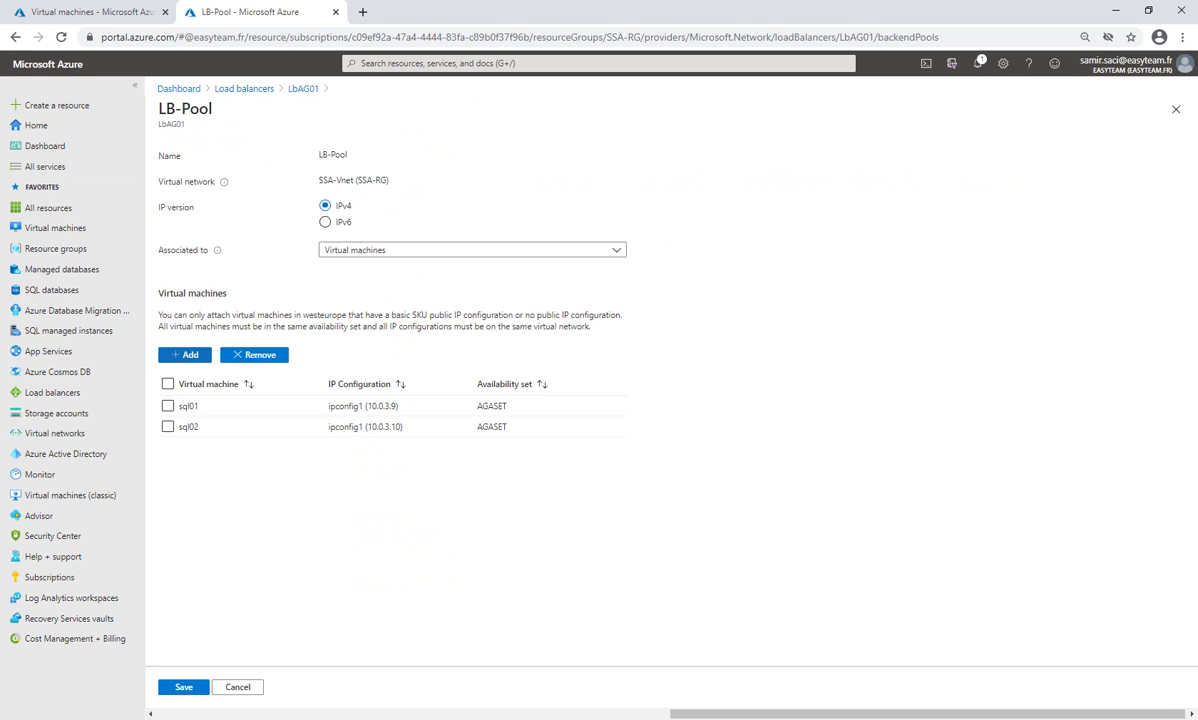
pyautogui.click(185, 355)
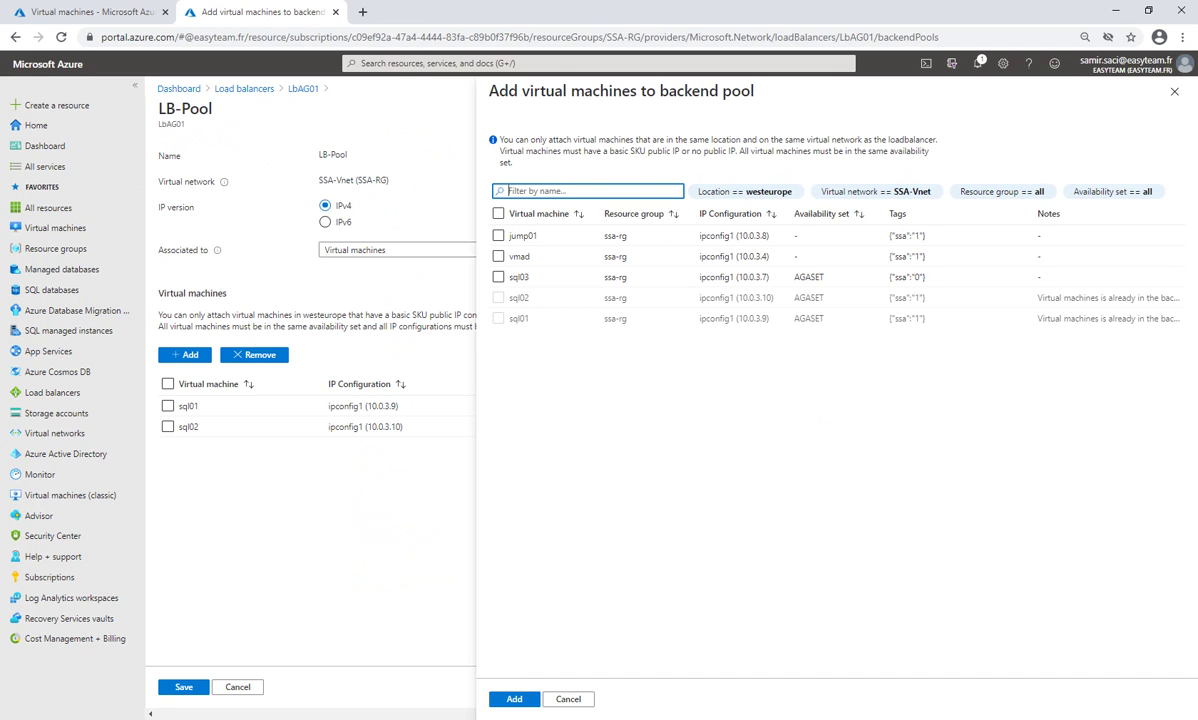
pyautogui.click(498, 277)
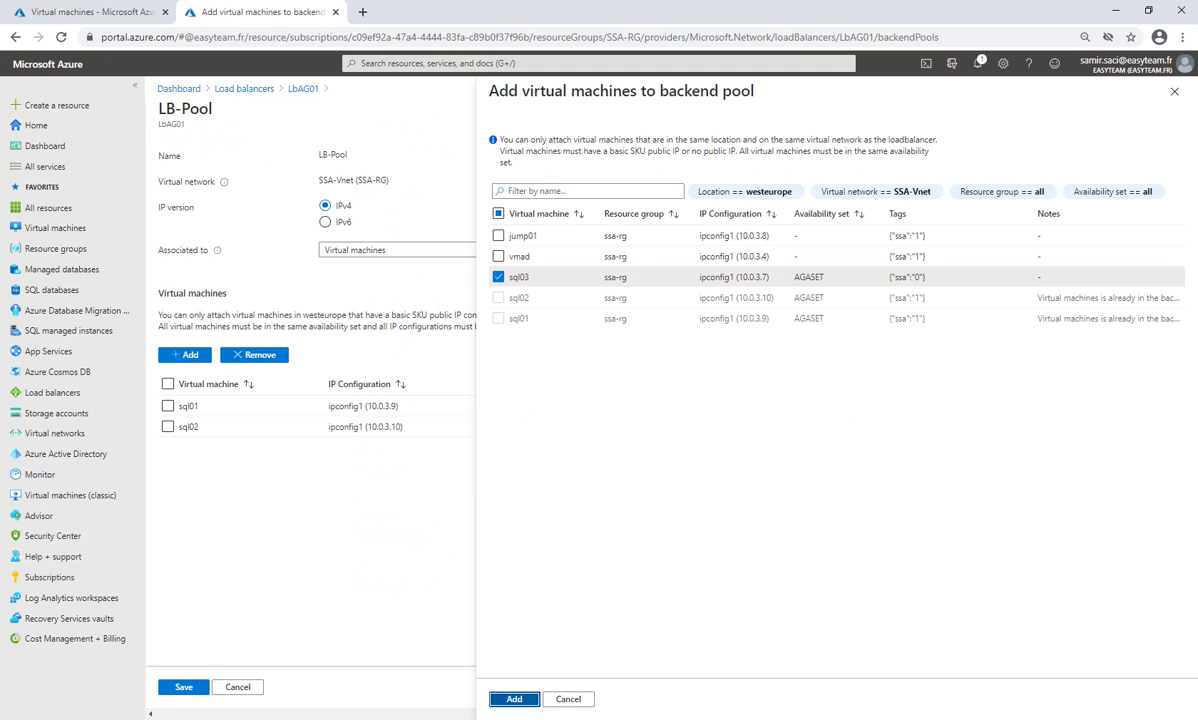
pyautogui.click(514, 699)
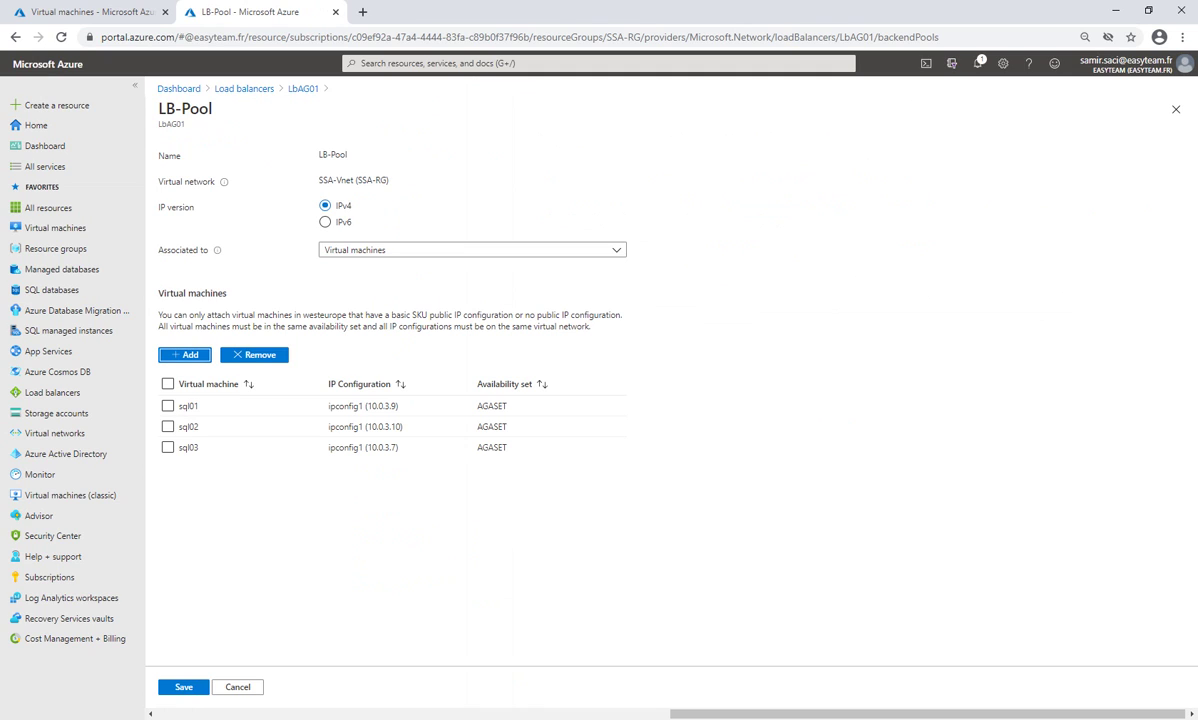
pyautogui.click(184, 687)
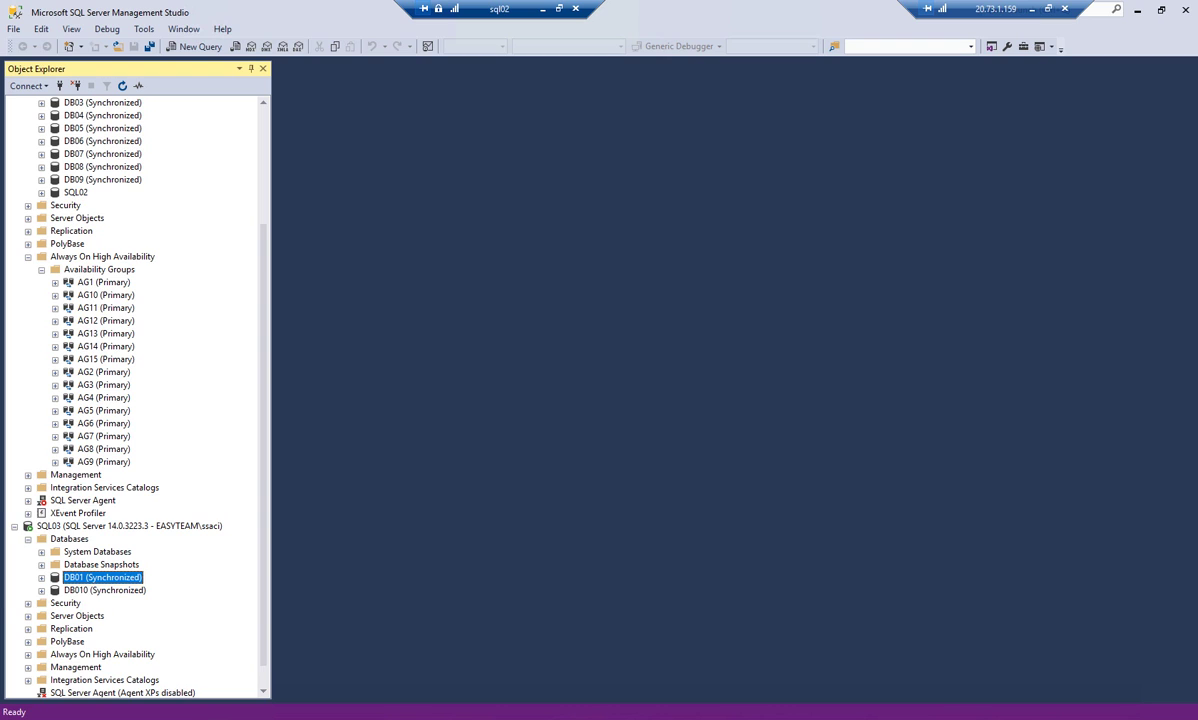
# - Switch to SQL Server Management Studio and examine the replicas, databases and listeners of AG1 and AG10 on SQL02
pyautogui.scroll(2, 135, 390)
pyautogui.scroll(2, 135, 390)
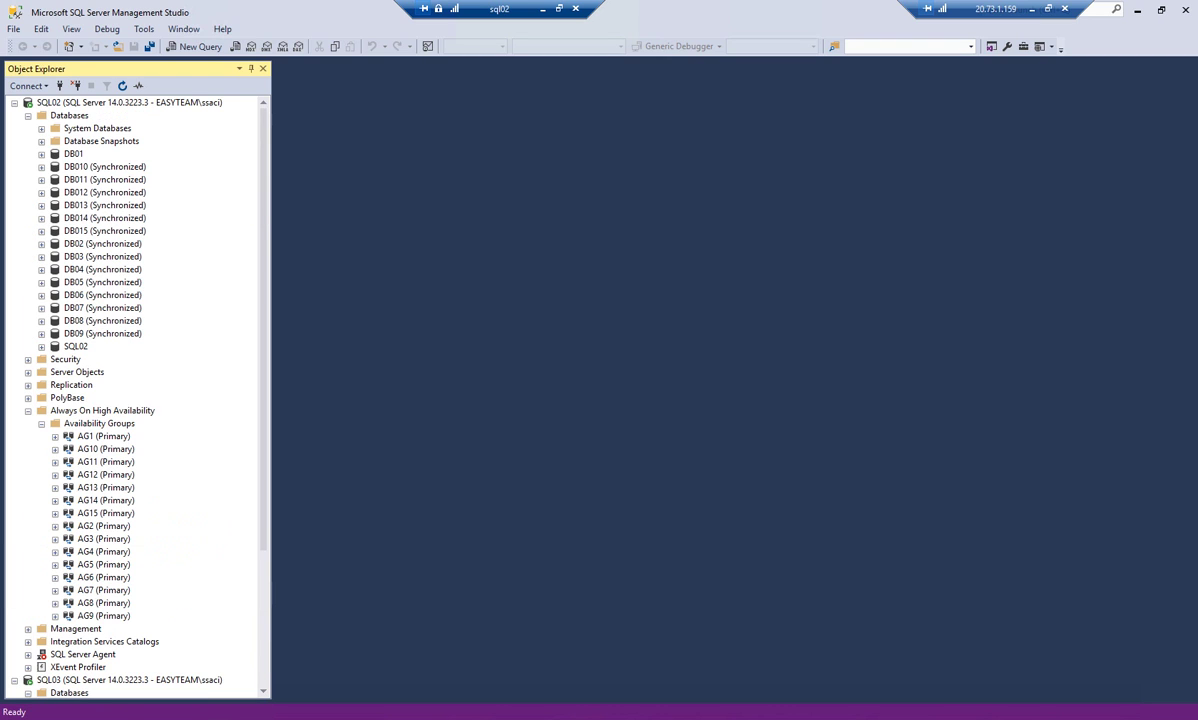
pyautogui.scroll(-5, 135, 390)
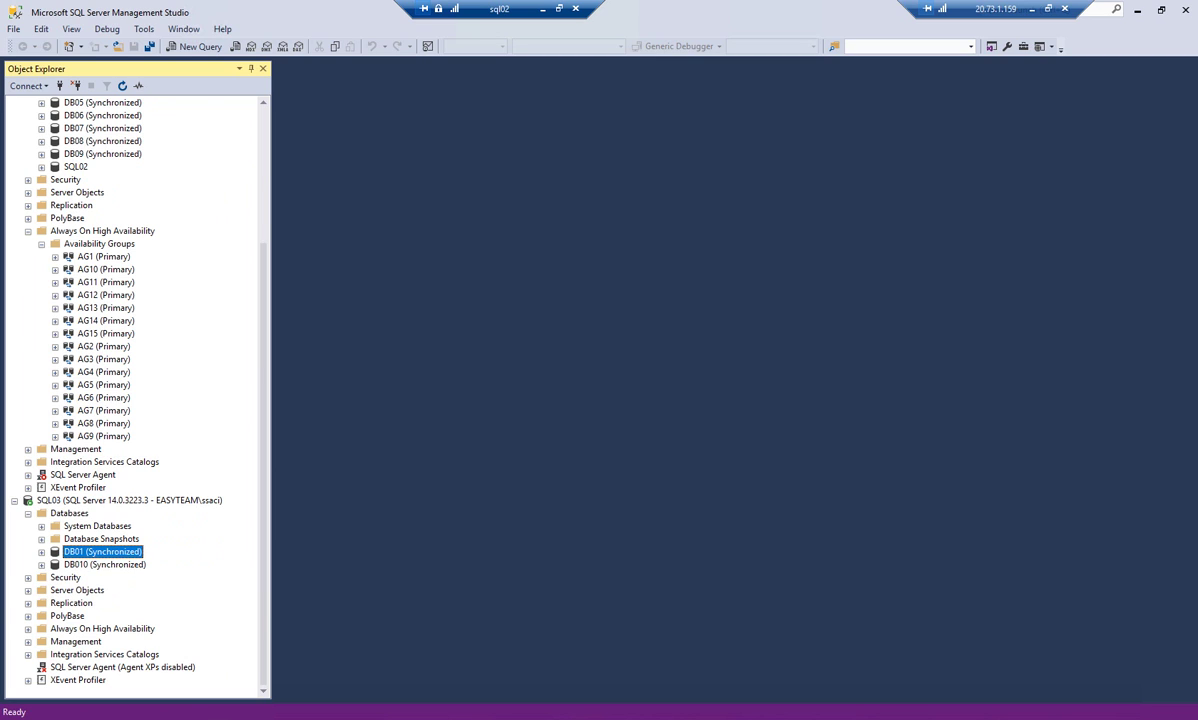
pyautogui.click(55, 256)
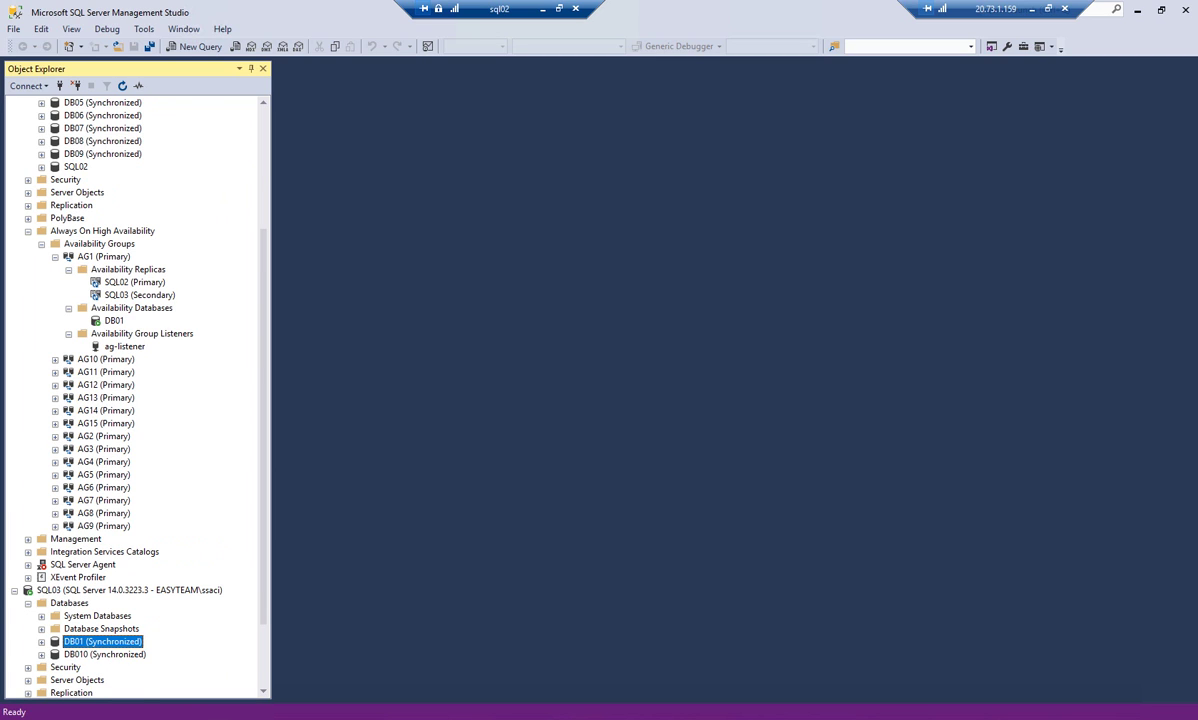
pyautogui.click(55, 359)
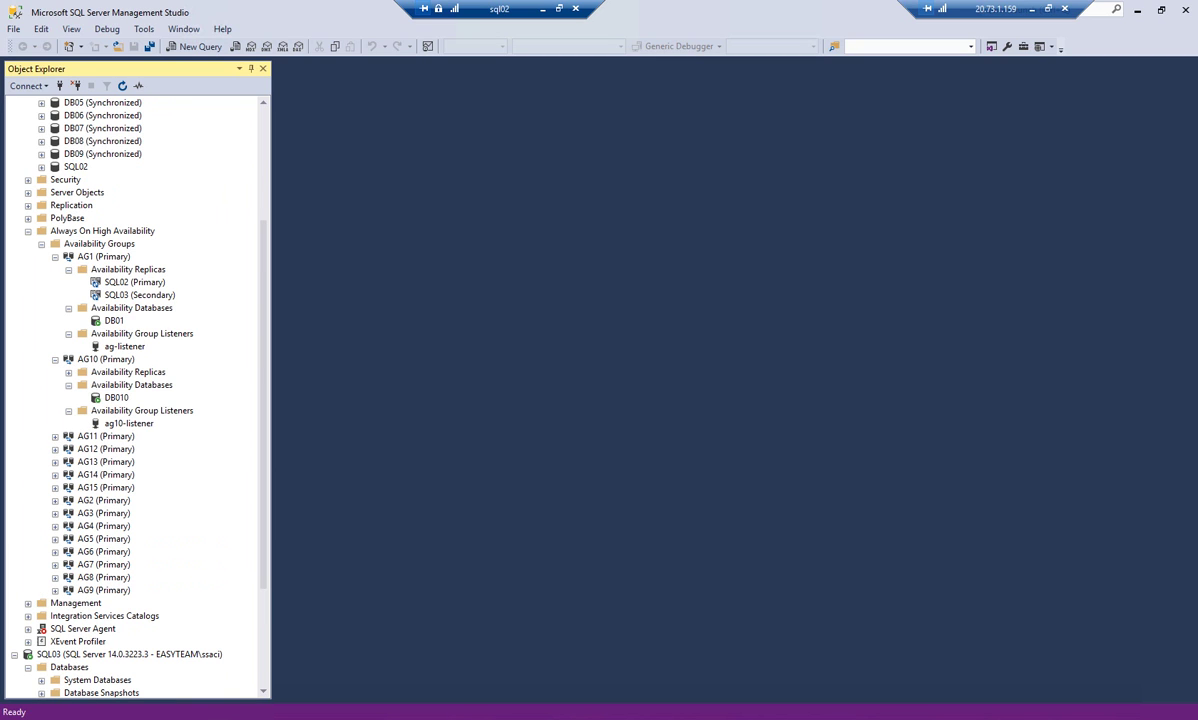
# - Remove the SQL01 secondary replica from availability group AG11
pyautogui.click(55, 436)
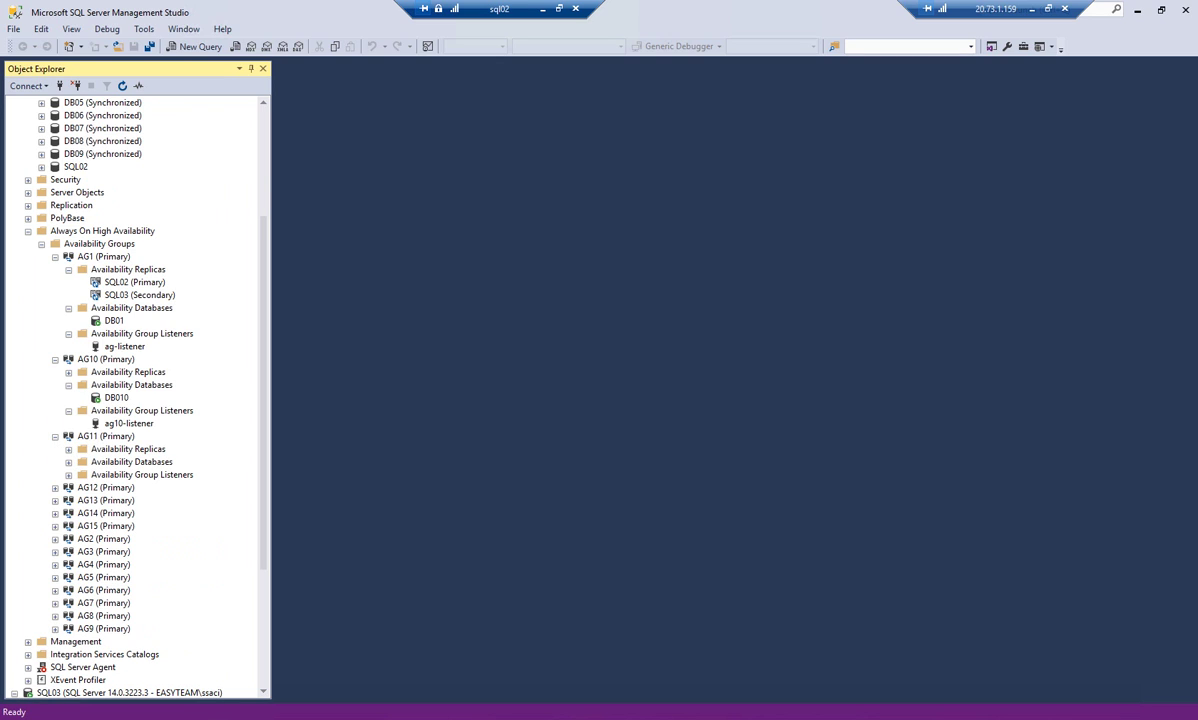
pyautogui.click(68, 449)
pyautogui.click(139, 461)
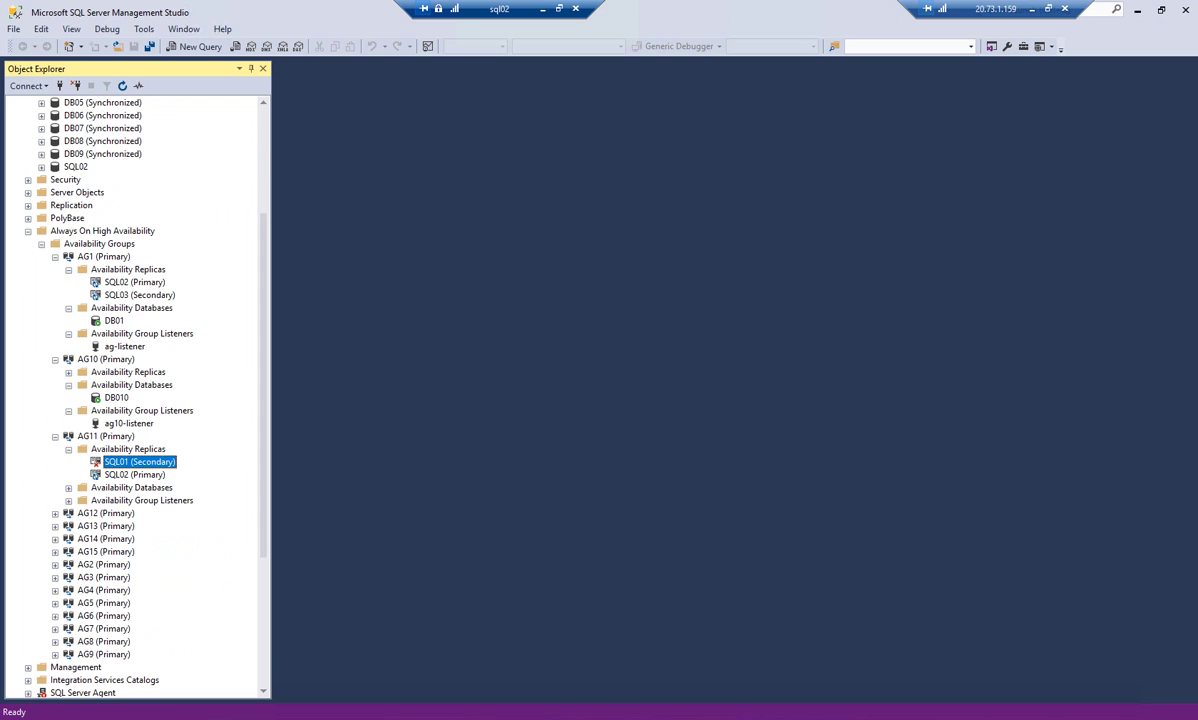
pyautogui.press('Return')
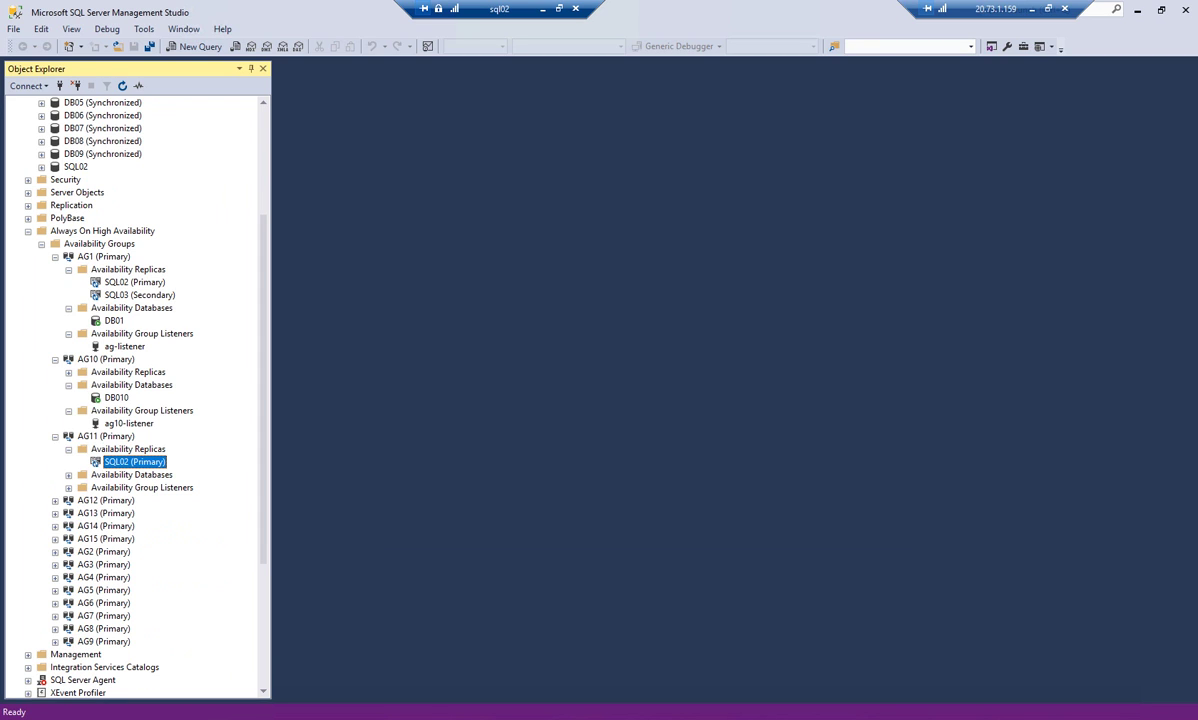
# - Start adding a replica to AG11, connecting to SQL03 with Windows Authentication and enabling automatic failover for it
pyautogui.rightClick(116, 451)
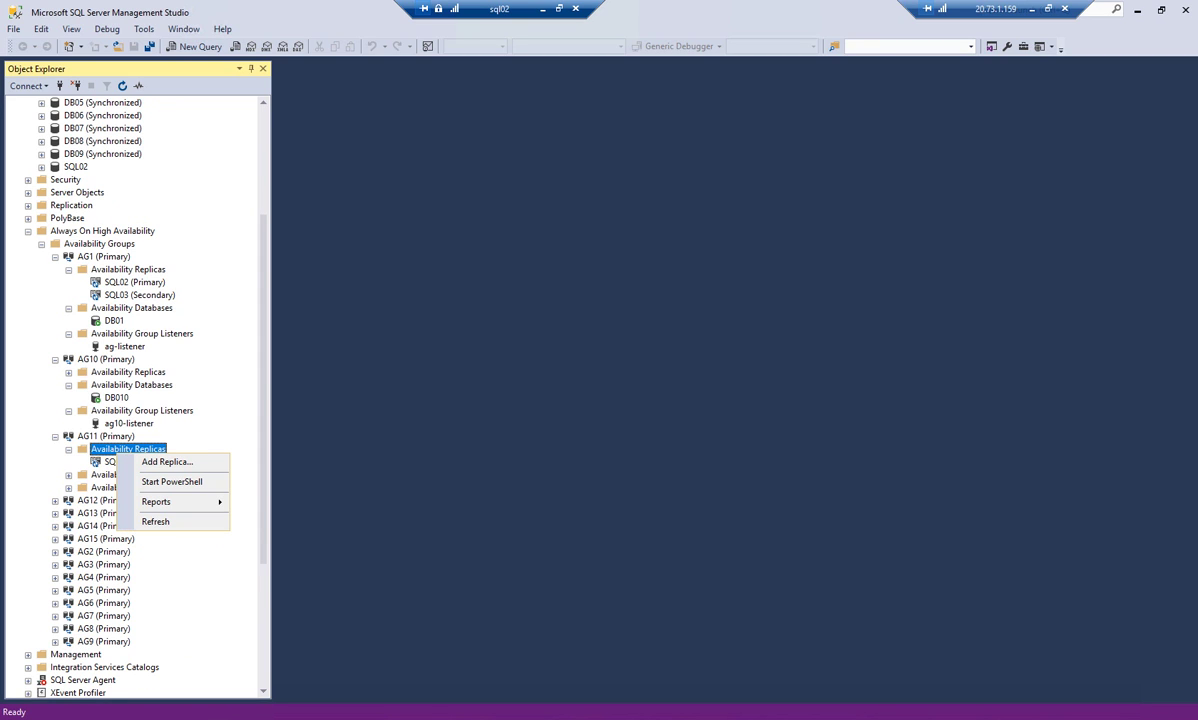
pyautogui.click(167, 462)
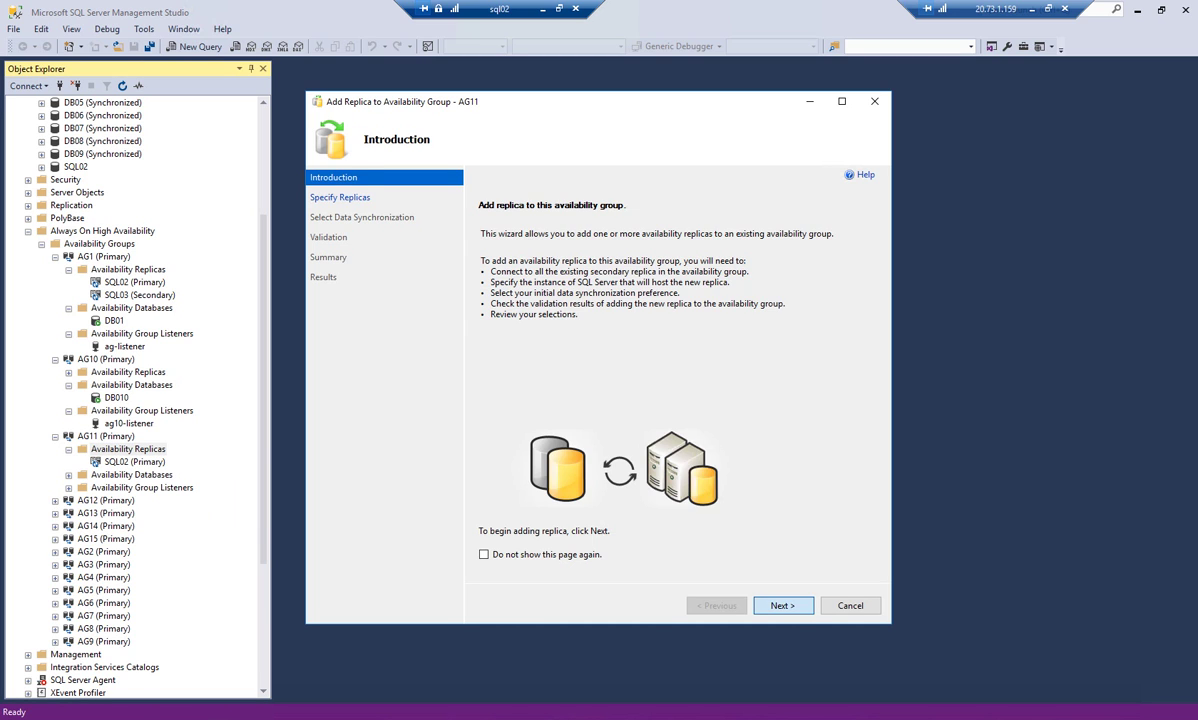
pyautogui.click(783, 606)
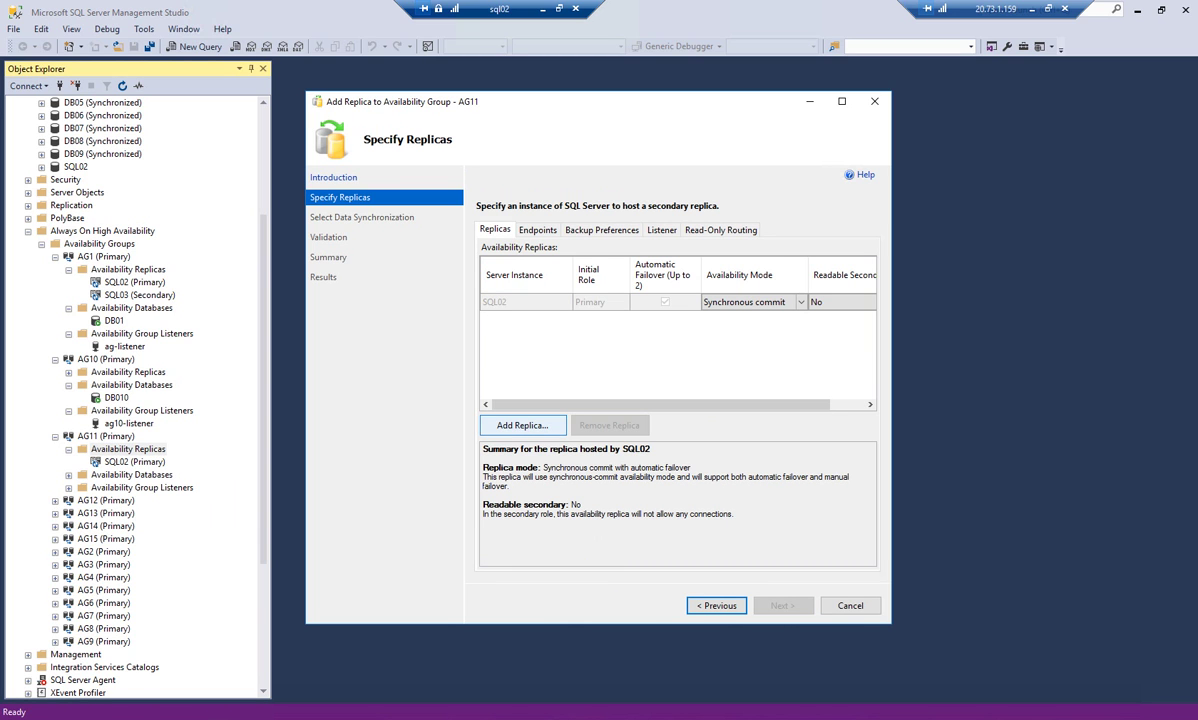
pyautogui.click(522, 425)
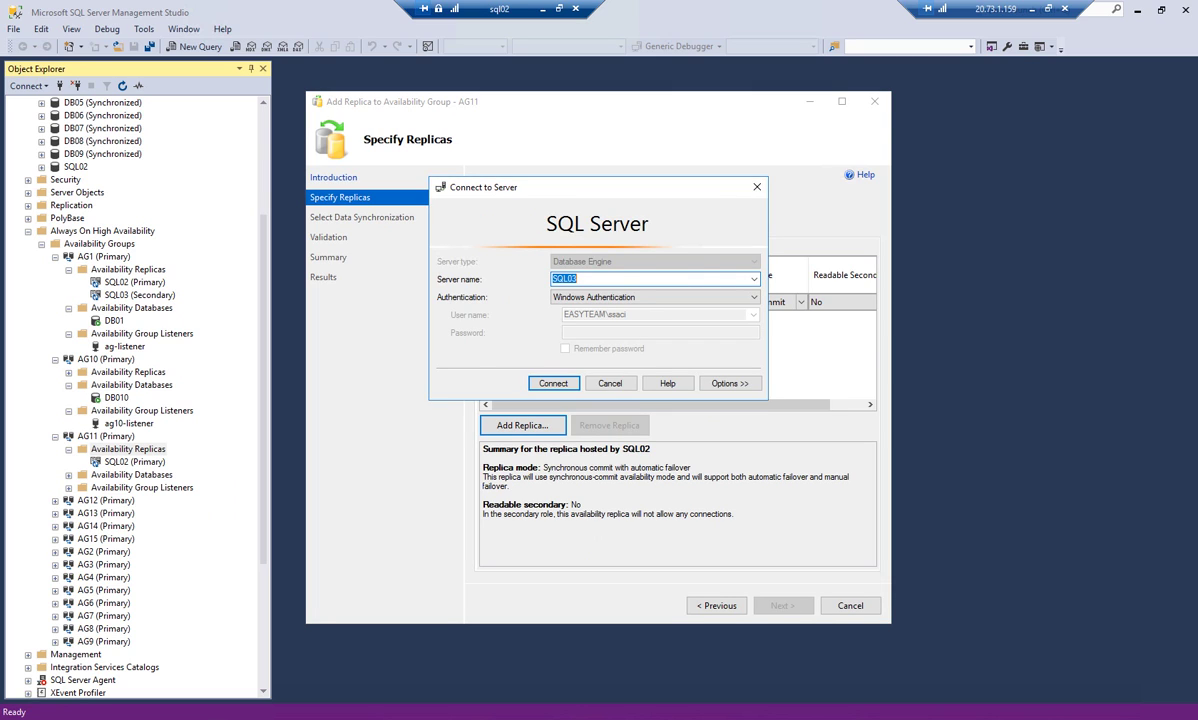
pyautogui.press('Return')
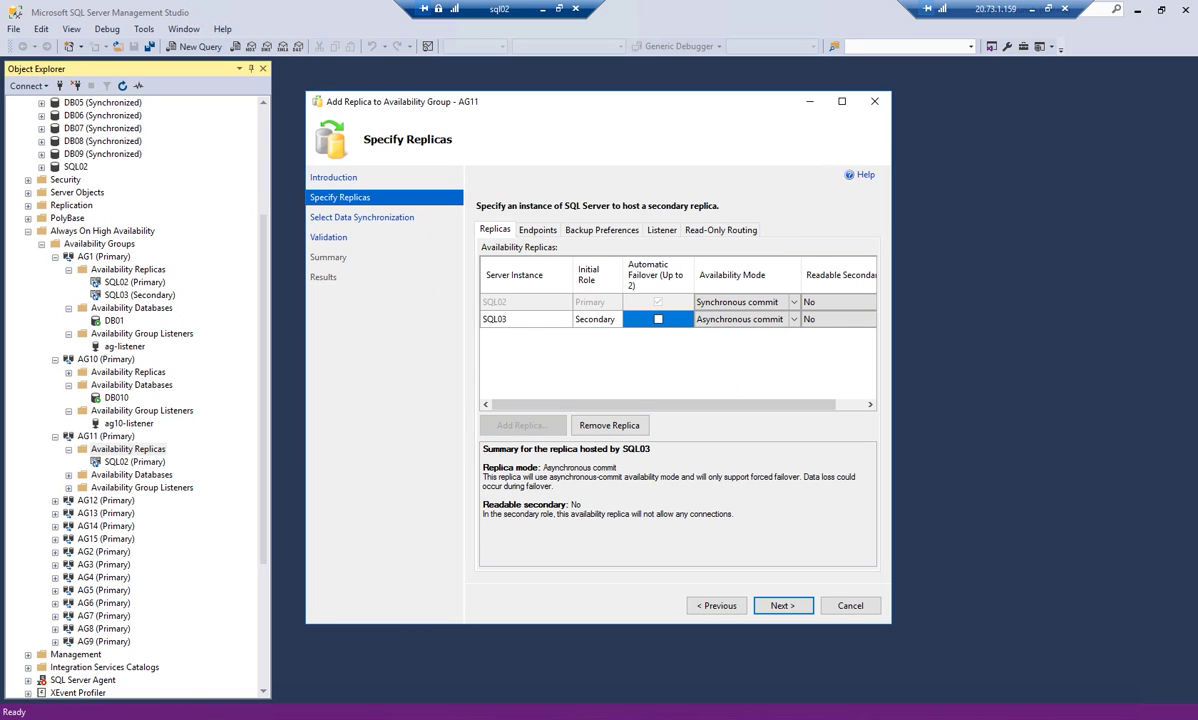
pyautogui.click(658, 319)
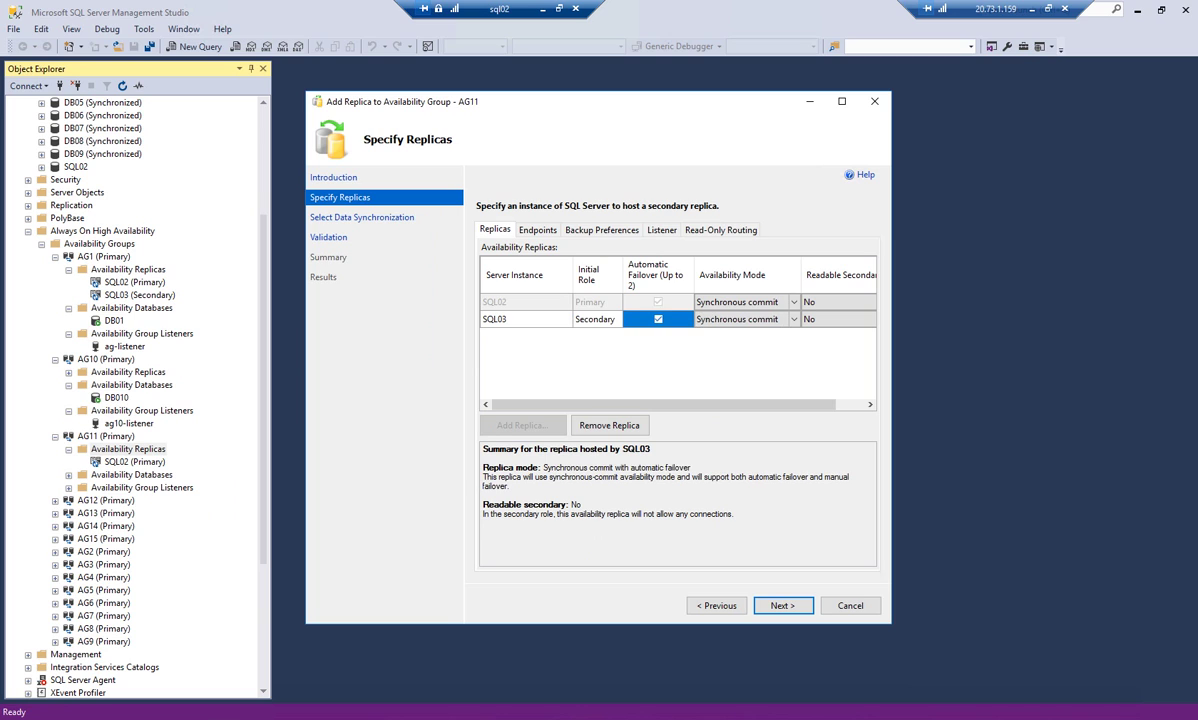
pyautogui.click(783, 606)
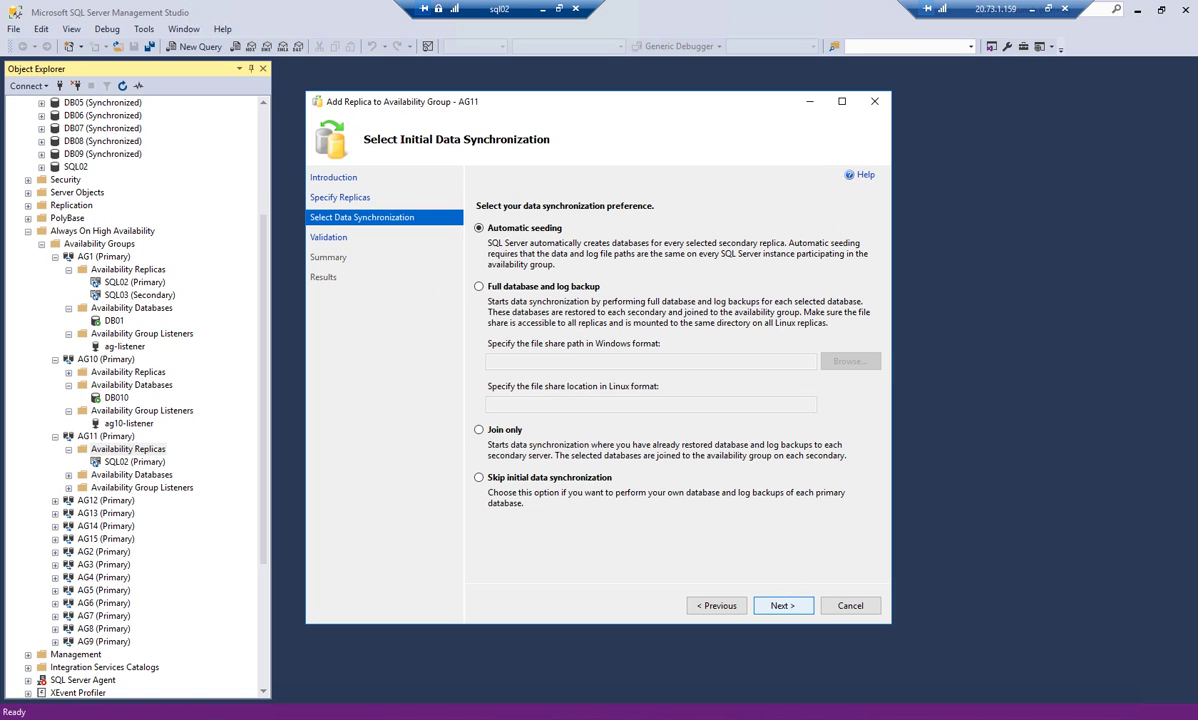
# - Choose full database and log backup synchronization through \\SQL02\BackupAG, validate, and finish adding the replica to AG11
pyautogui.click(479, 287)
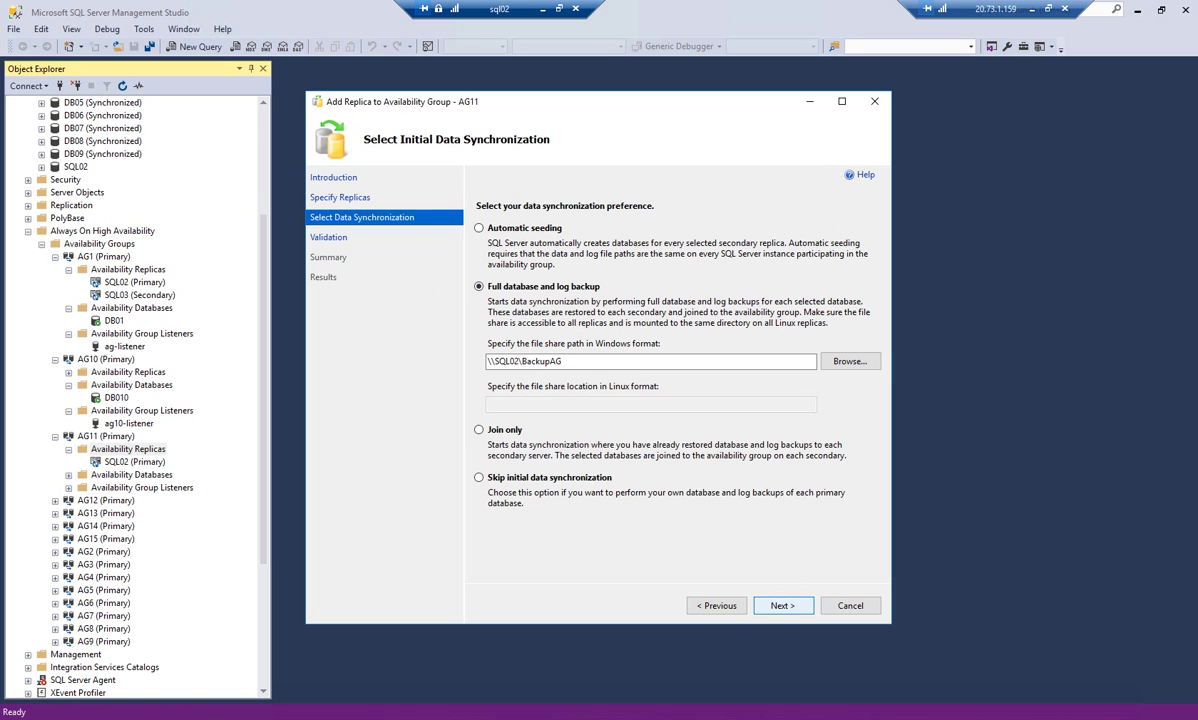
pyautogui.click(783, 606)
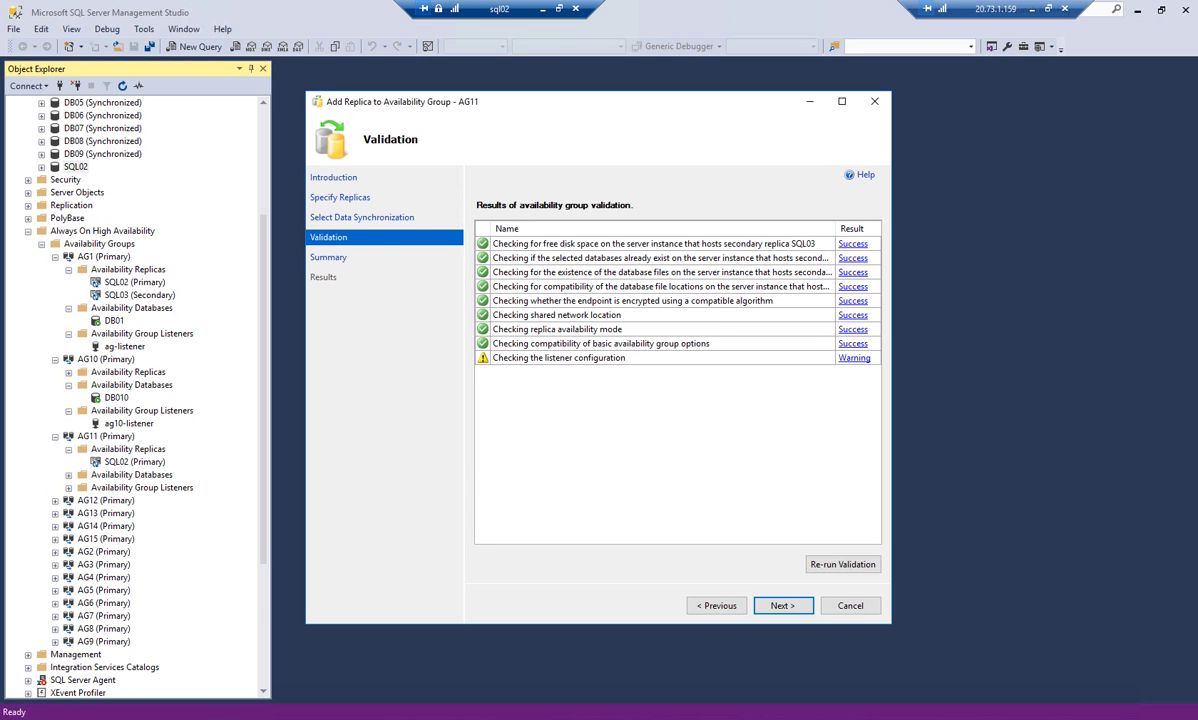
pyautogui.click(783, 606)
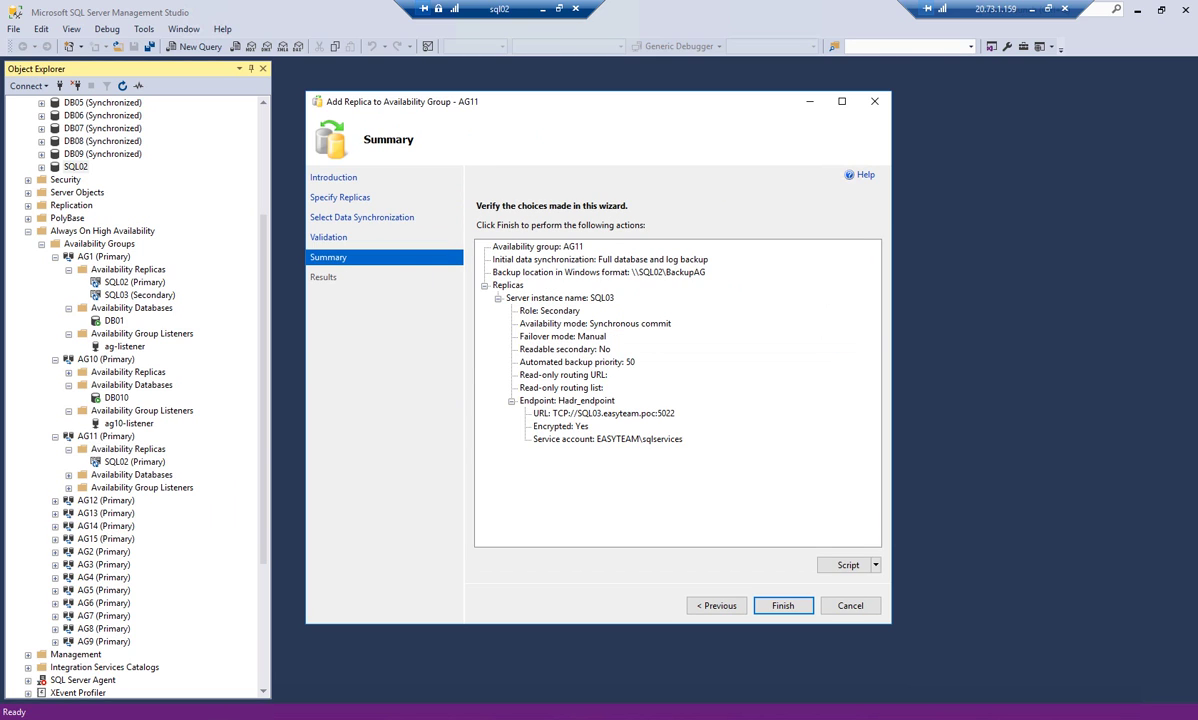
pyautogui.click(783, 606)
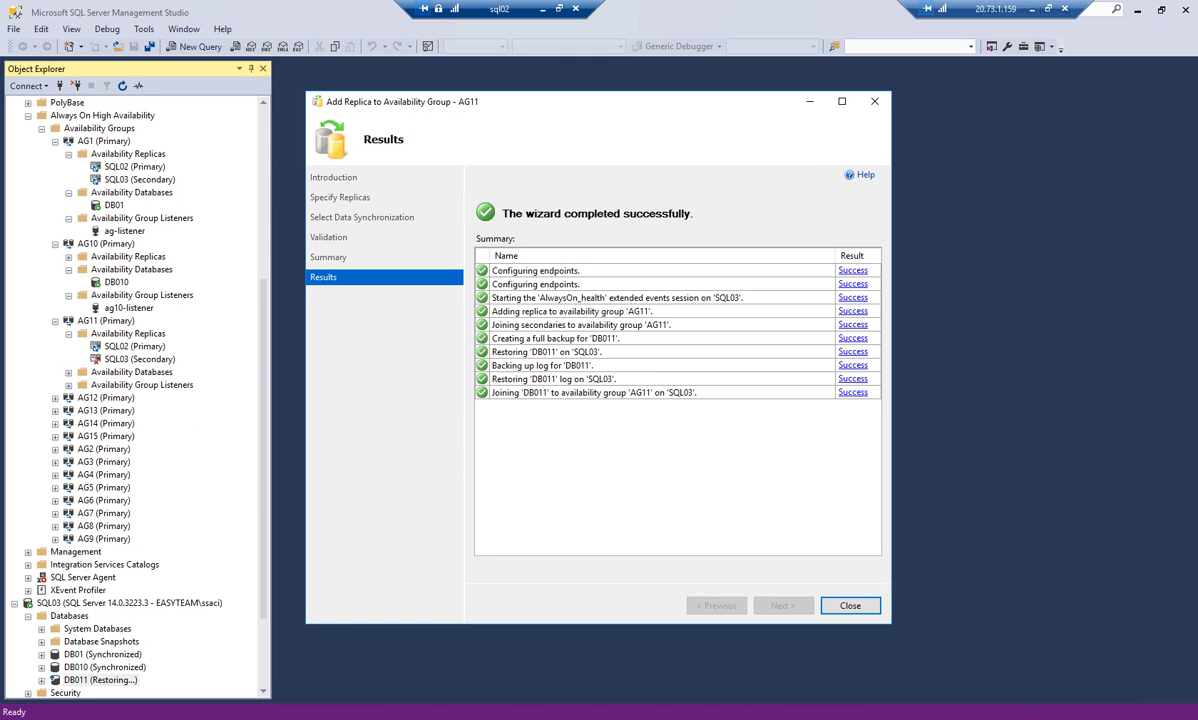
pyautogui.click(850, 606)
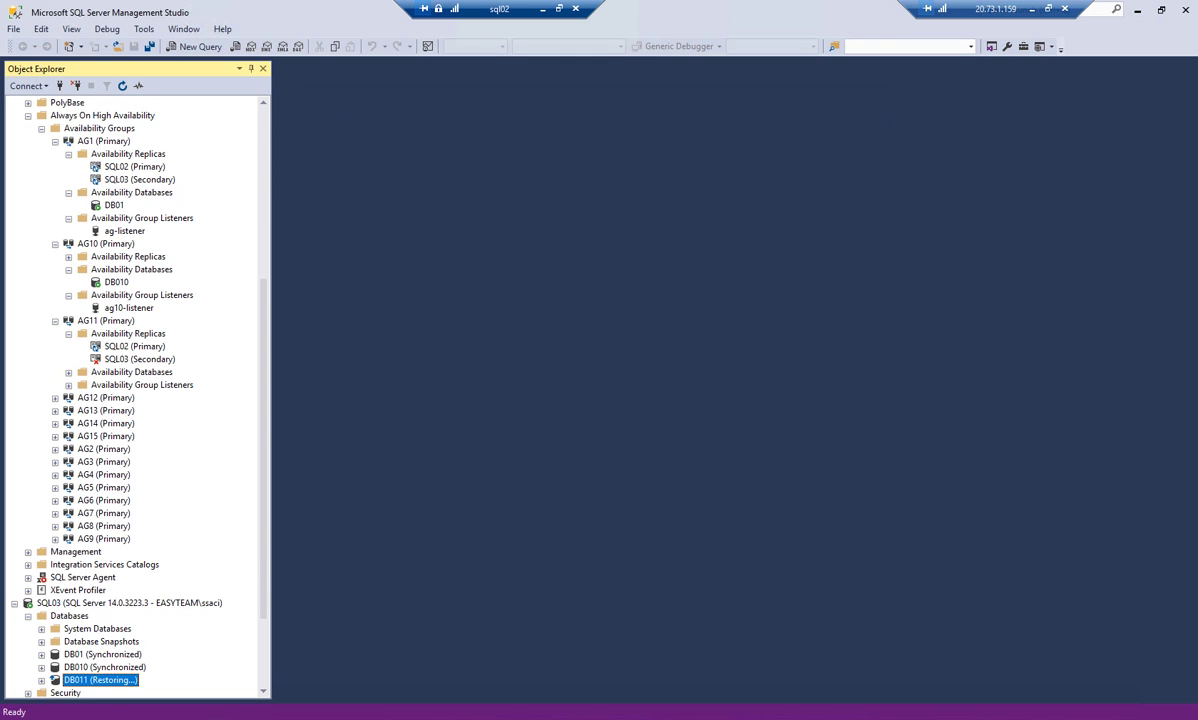
# - Refresh the databases on SQL03 and check the state of DB011 and the AG11 replicas
pyautogui.click(69, 616)
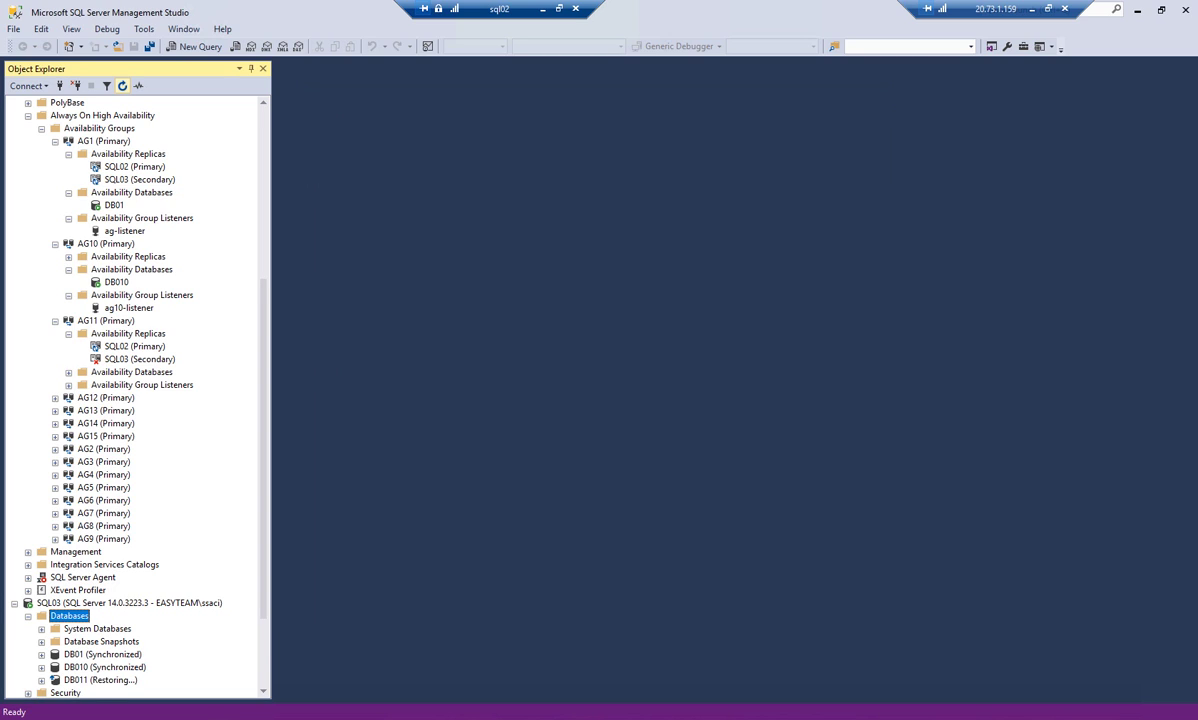
pyautogui.click(122, 86)
pyautogui.click(105, 321)
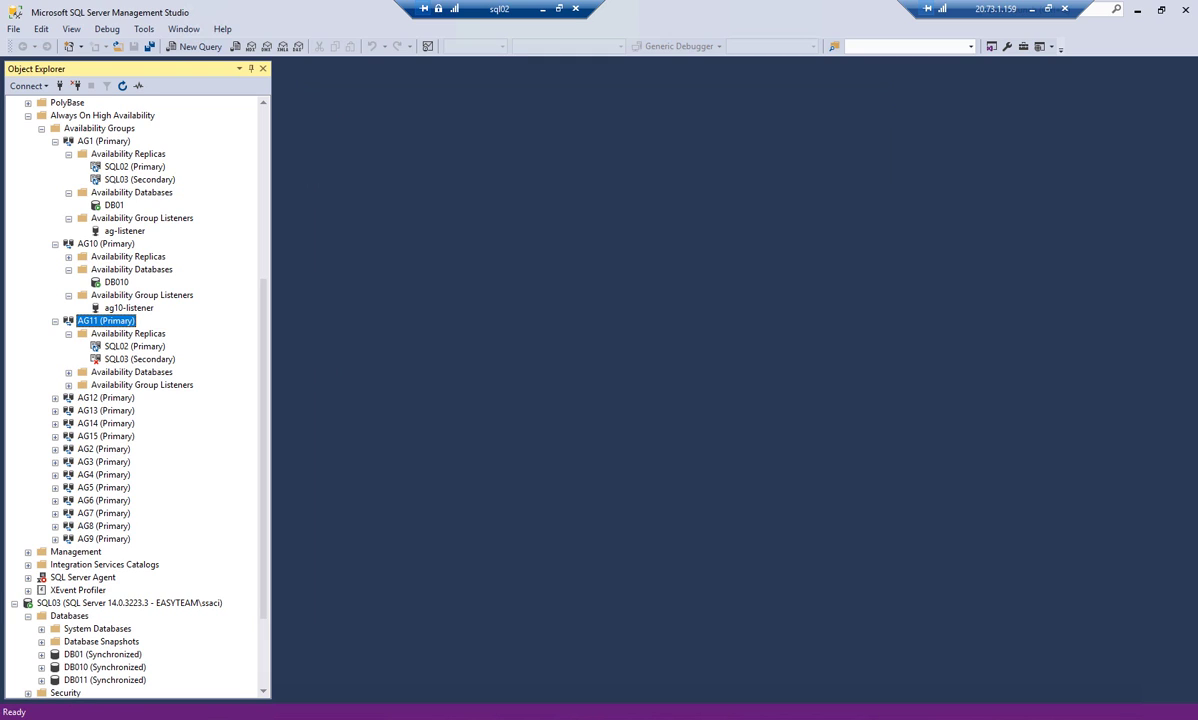
pyautogui.click(135, 346)
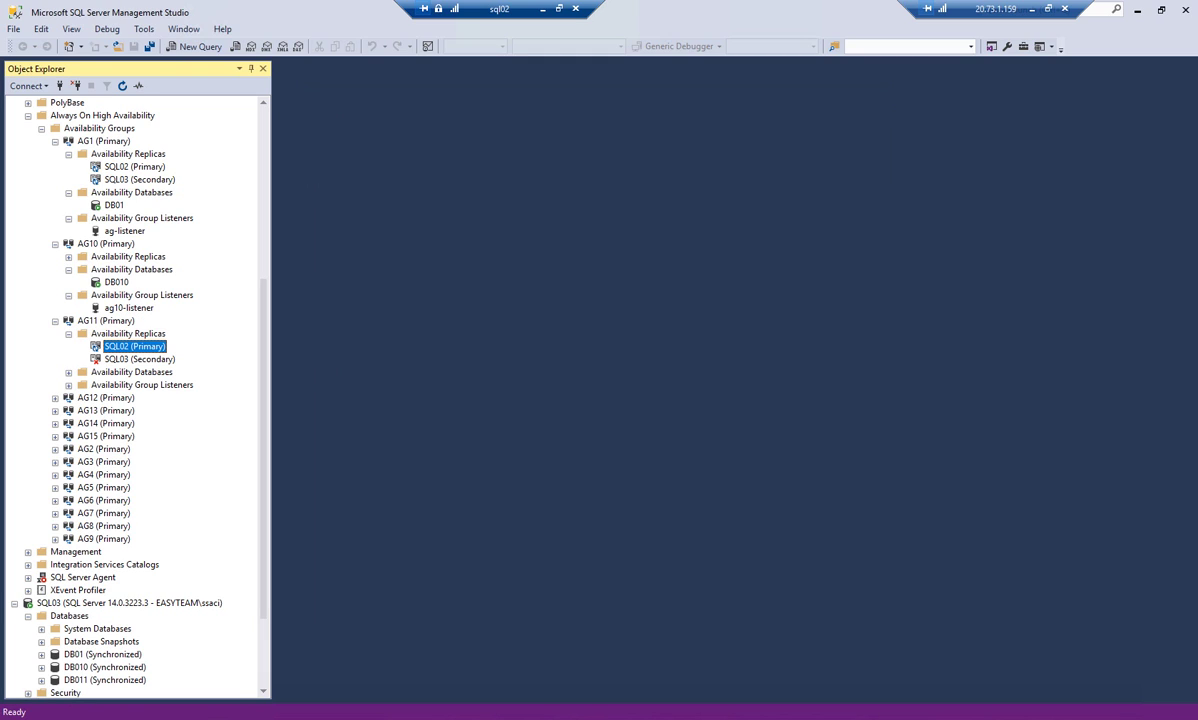
# - Refresh the availability replicas of AG10 and AG11 and check the state of SQL02 and SQL03 in each
pyautogui.click(69, 257)
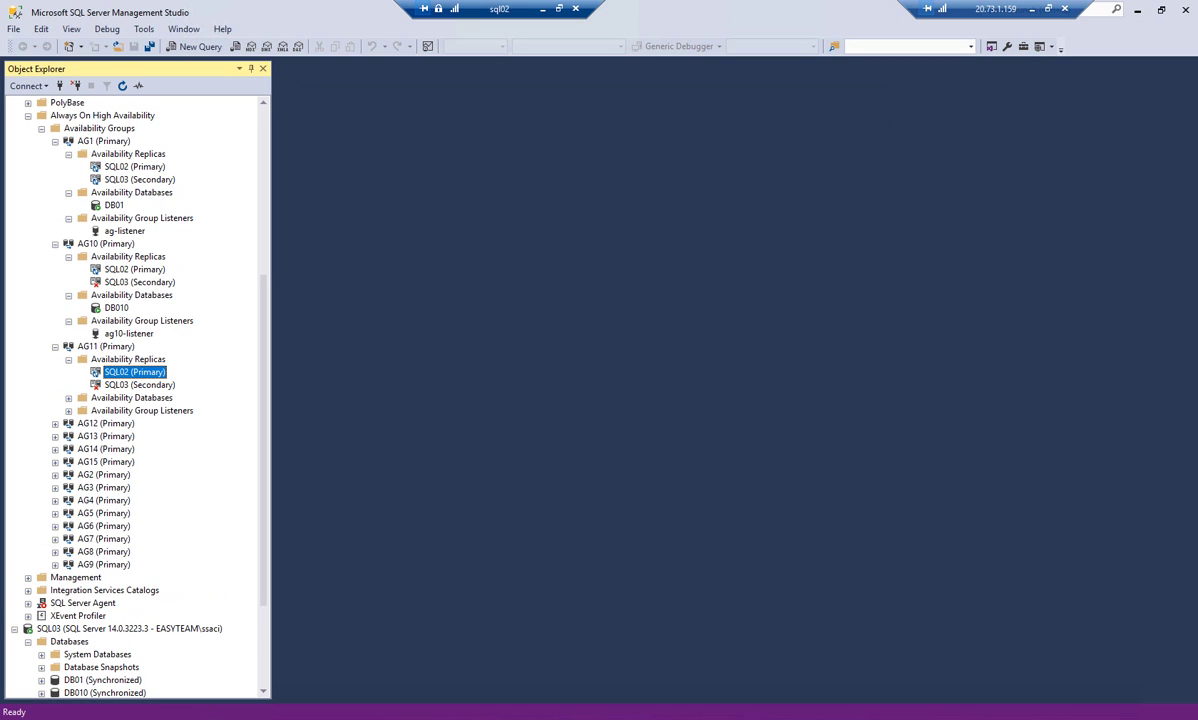
pyautogui.click(150, 269)
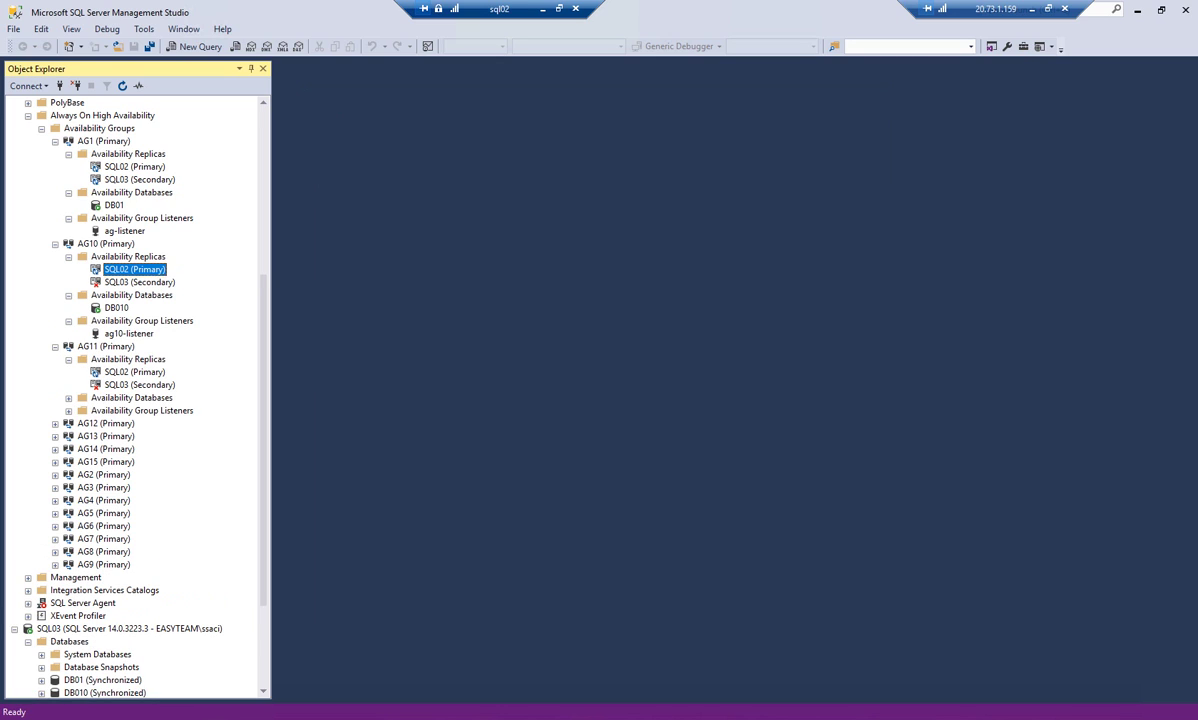
pyautogui.rightClick(150, 269)
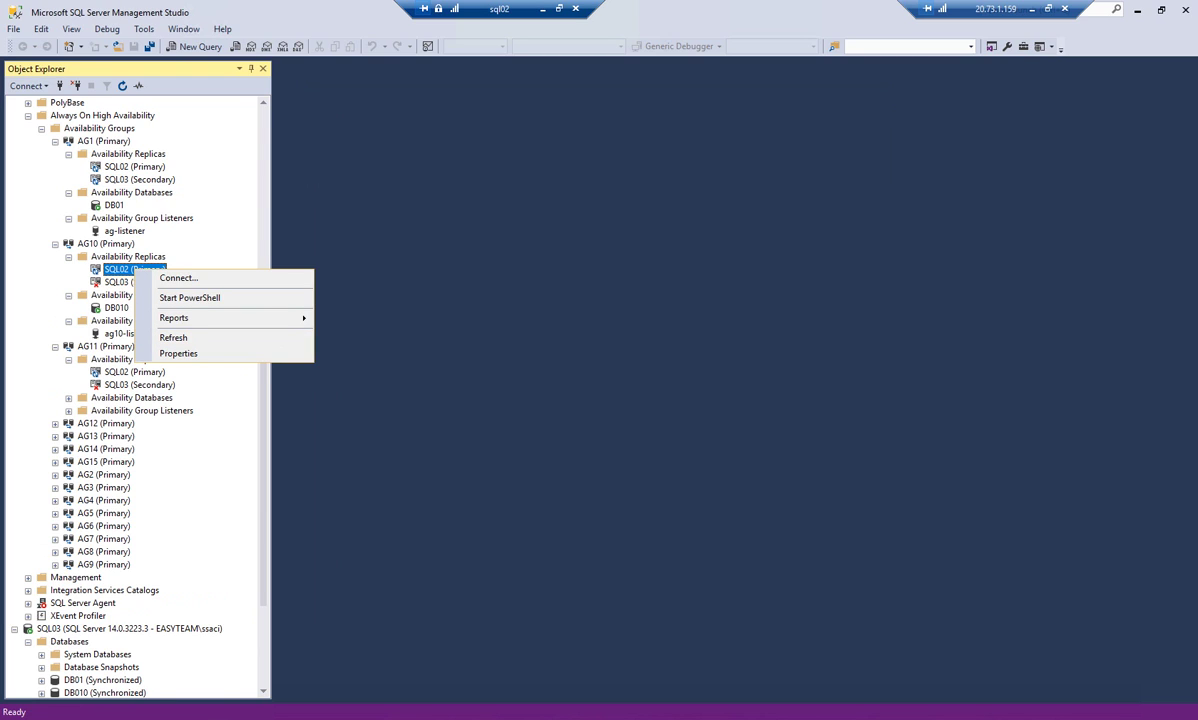
pyautogui.rightClick(112, 257)
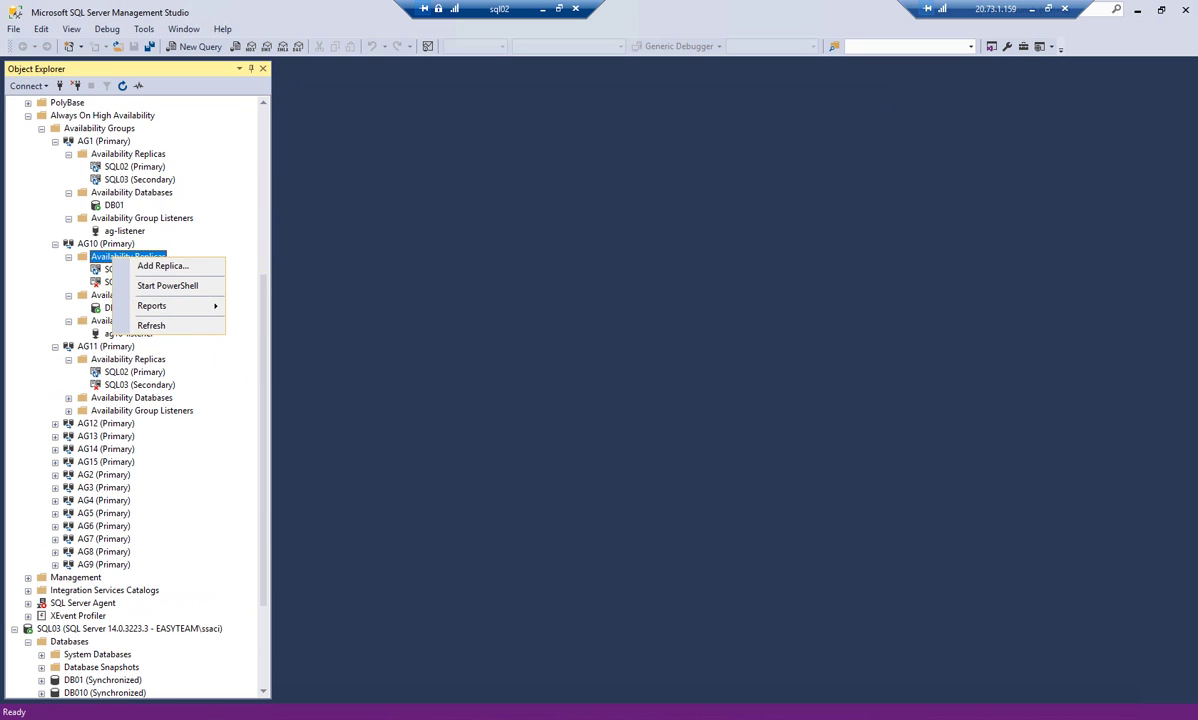
pyautogui.click(108, 282)
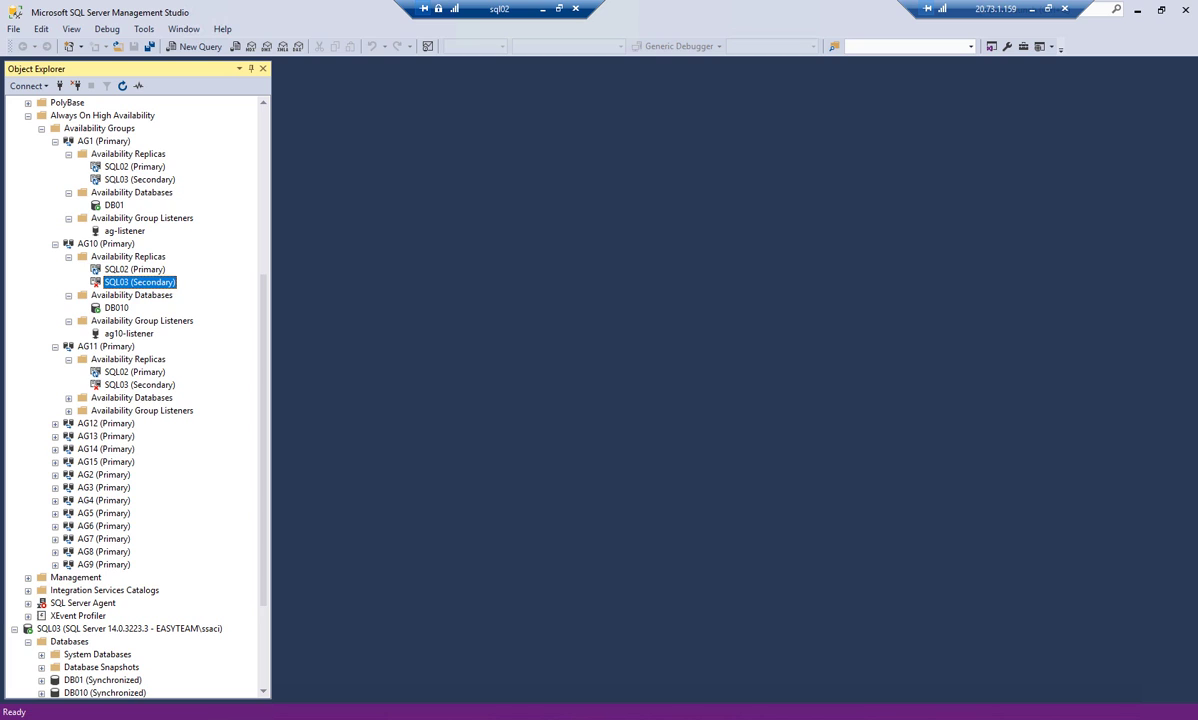
pyautogui.click(120, 257)
pyautogui.click(122, 86)
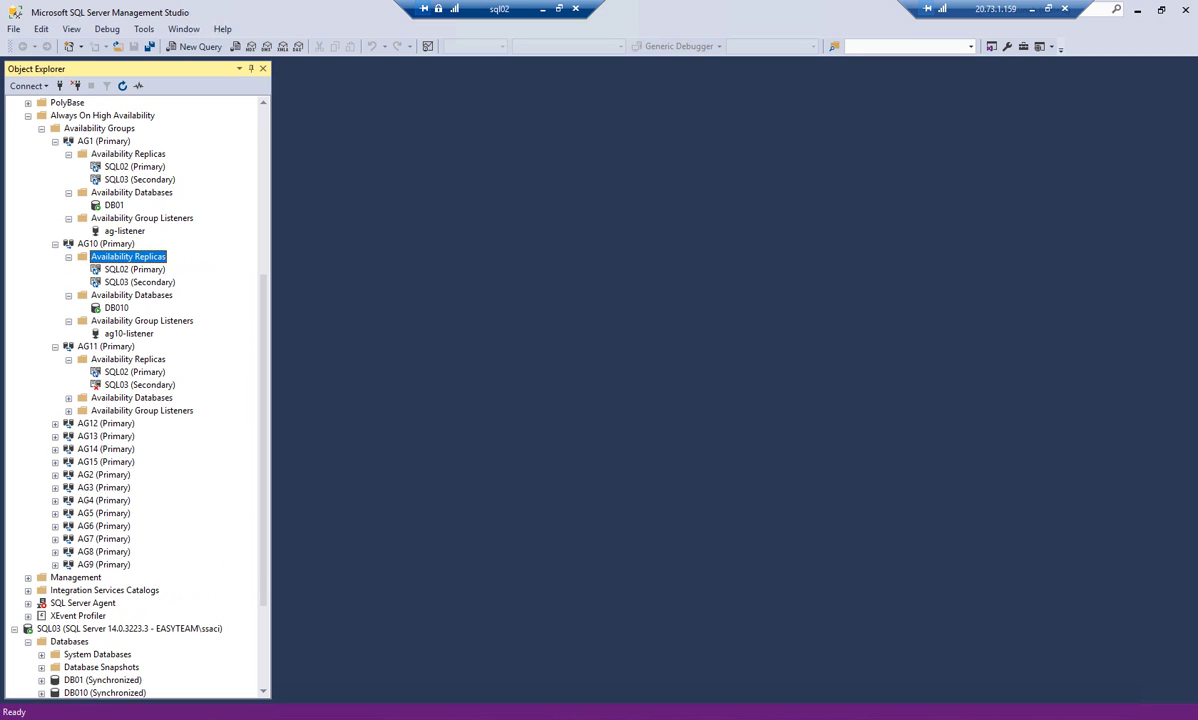
pyautogui.click(128, 359)
pyautogui.click(122, 86)
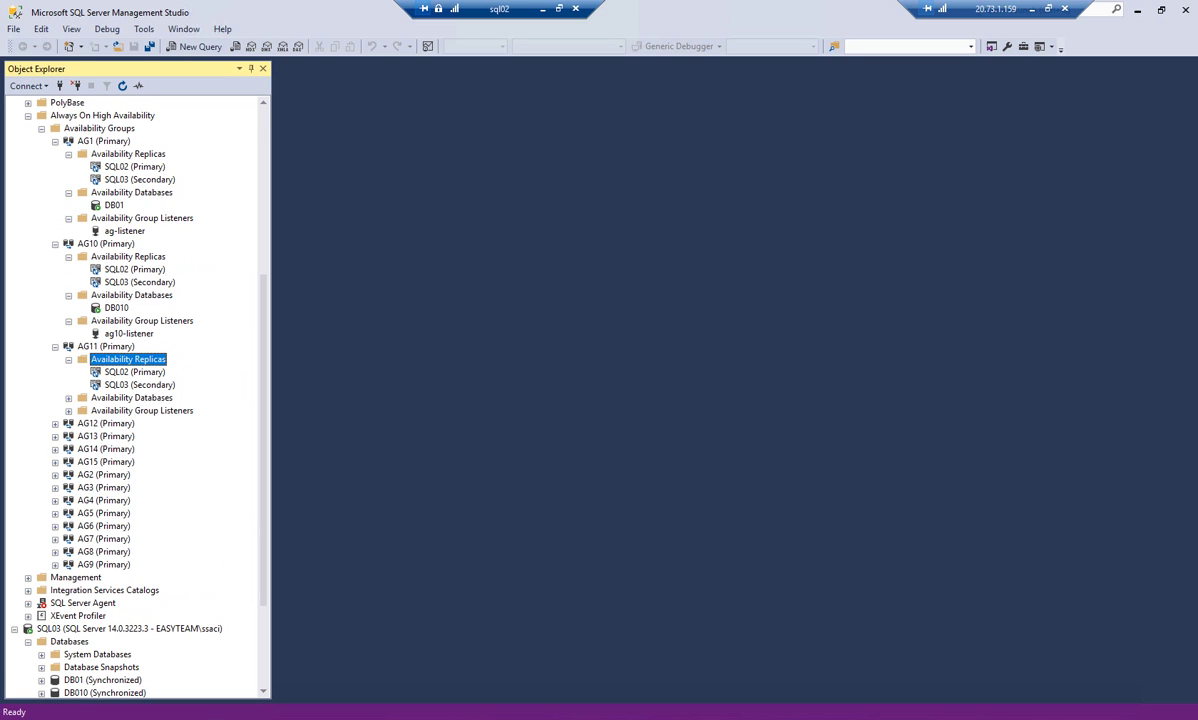
# - Remove the SQL01 secondary replica from availability group AG12
pyautogui.click(55, 424)
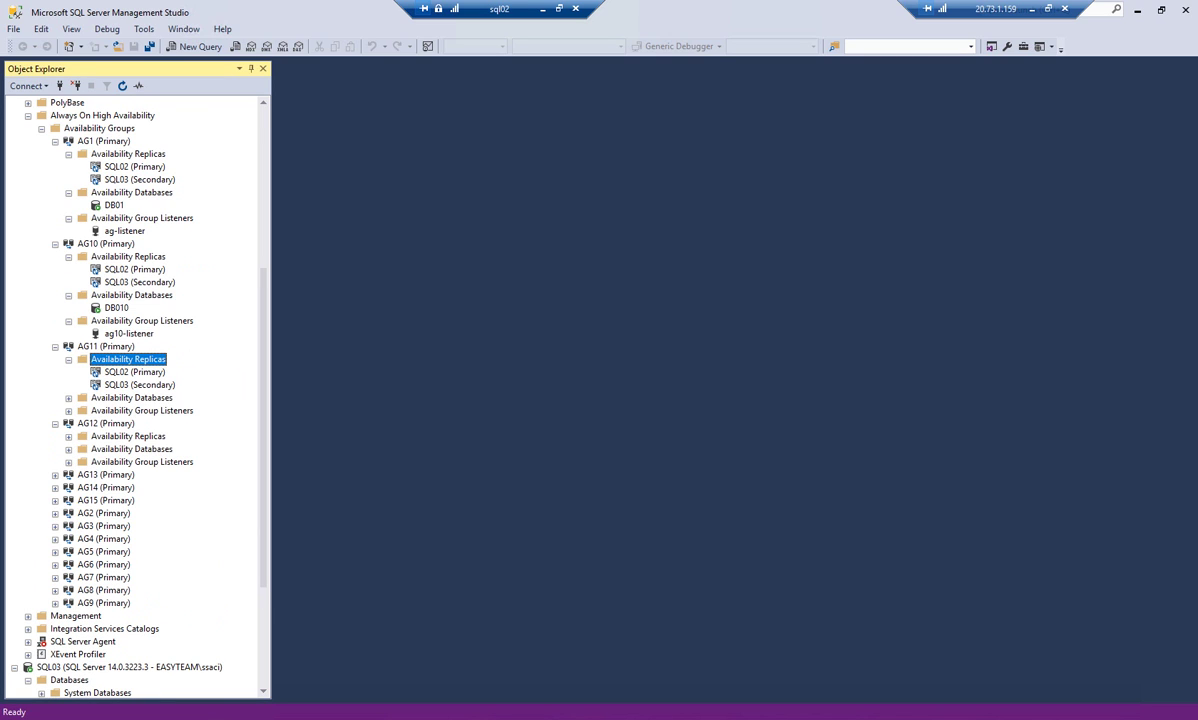
pyautogui.click(68, 436)
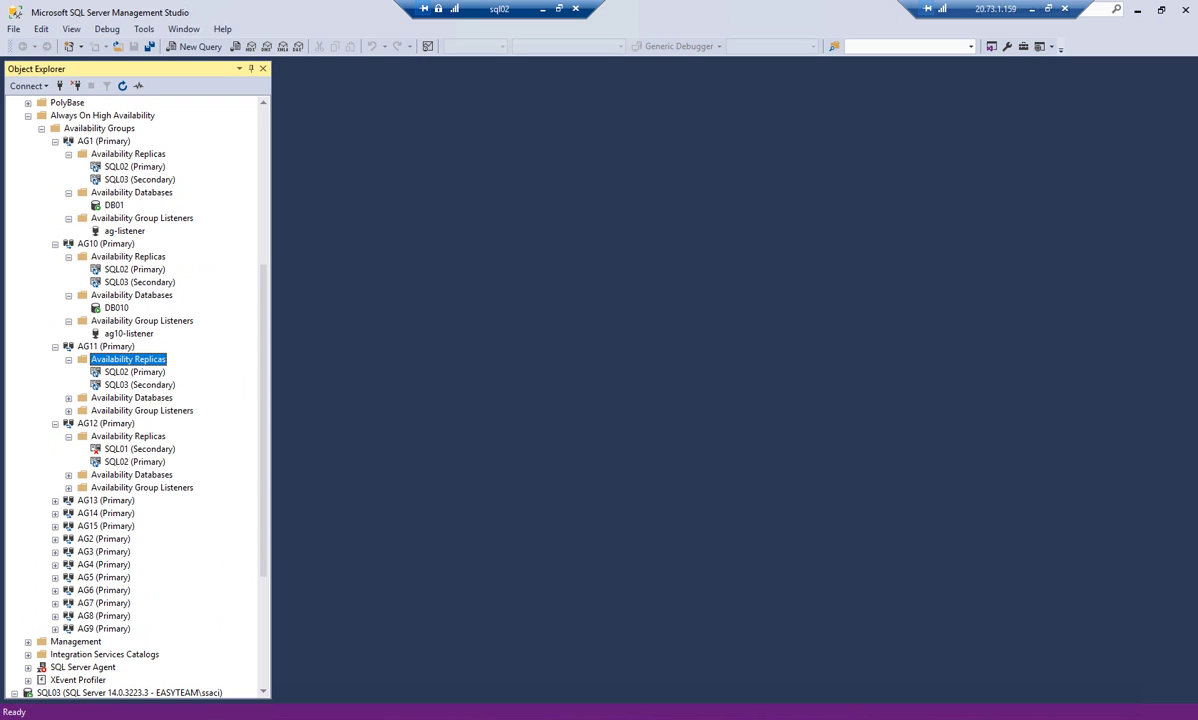
pyautogui.rightClick(139, 449)
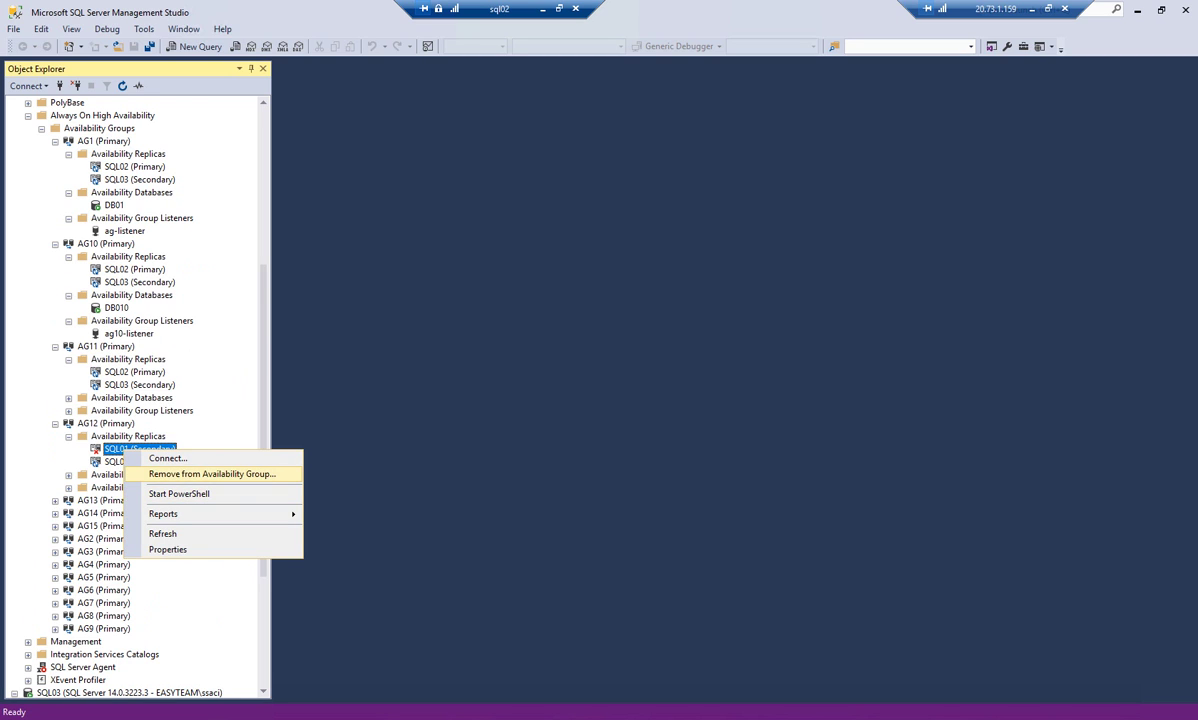
pyautogui.click(212, 474)
pyautogui.click(720, 539)
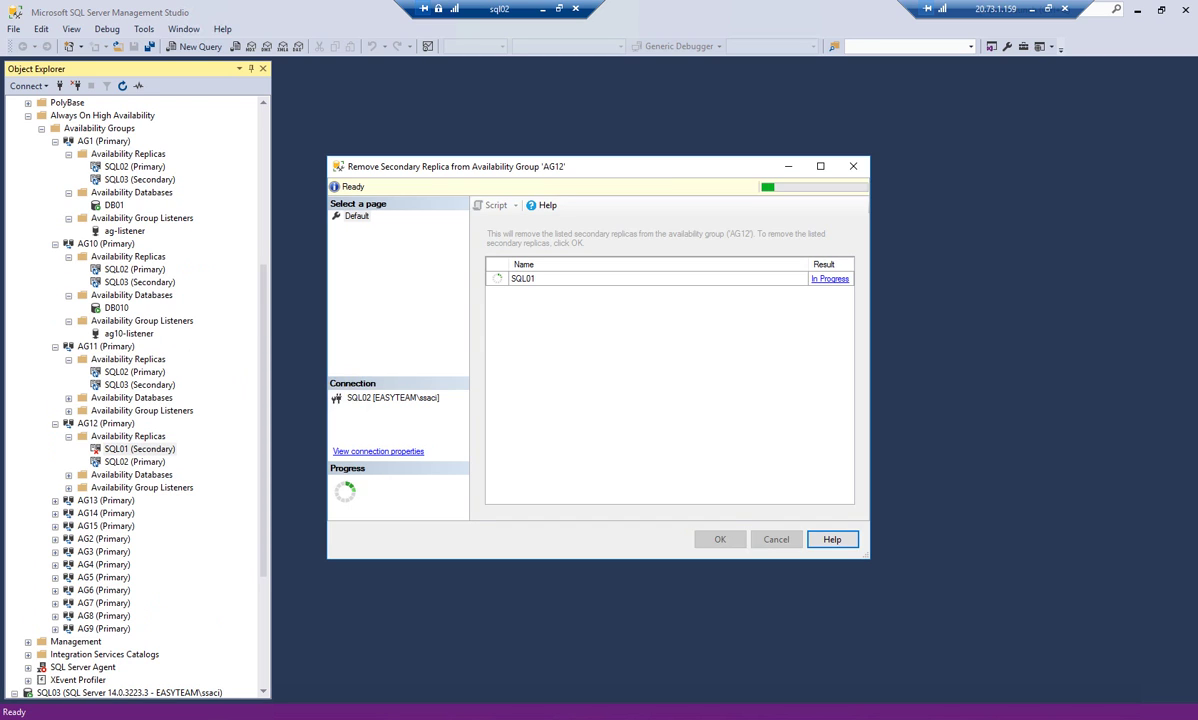
# - Start adding a replica to AG12, connecting to SQL03 with Windows Authentication and enabling automatic failover for it
pyautogui.rightClick(140, 437)
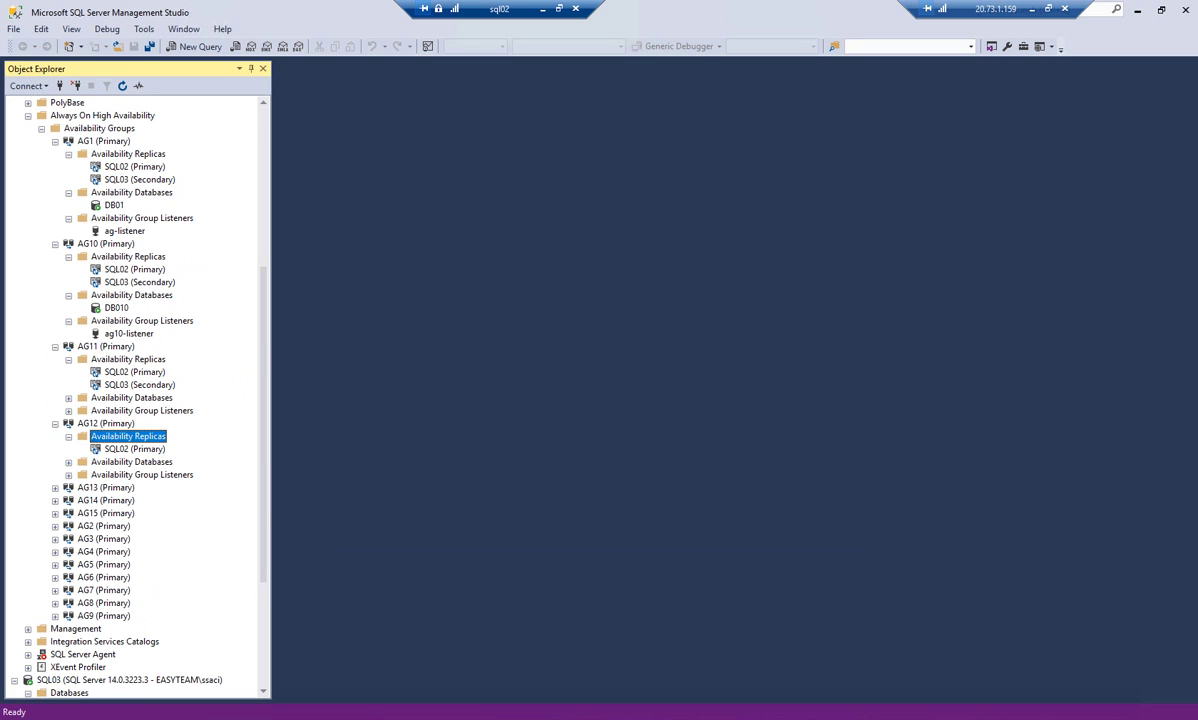
pyautogui.click(196, 448)
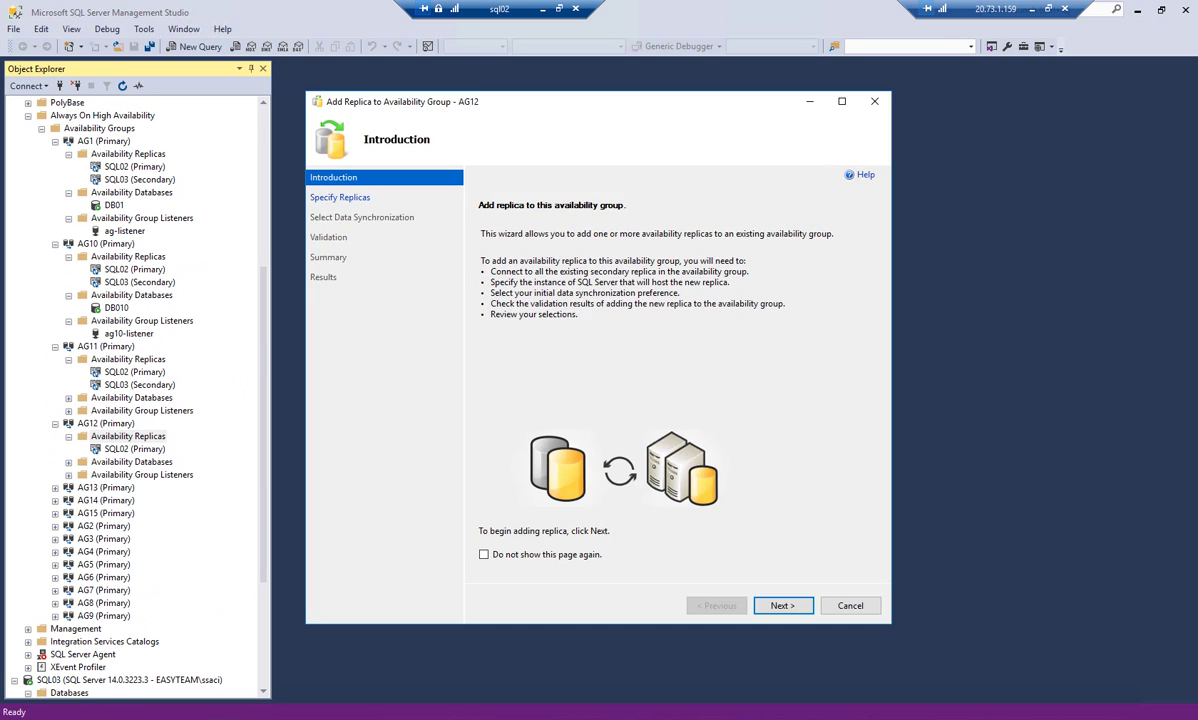
pyautogui.click(784, 606)
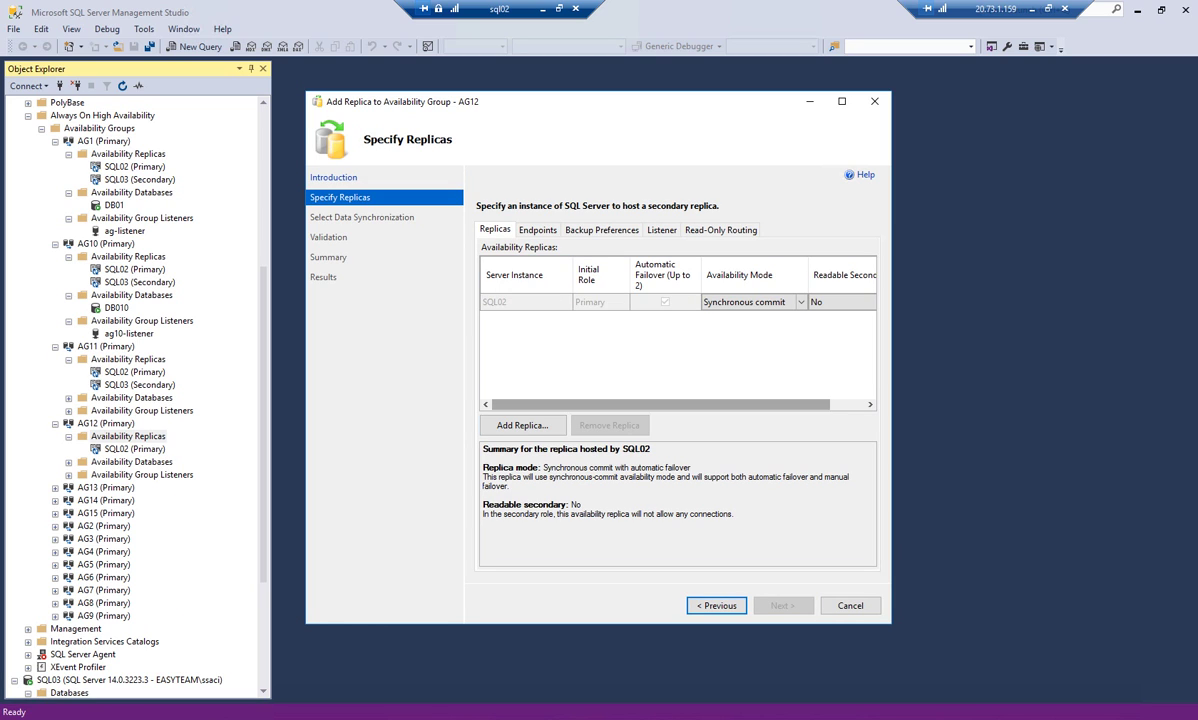
pyautogui.click(522, 425)
pyautogui.press('Return')
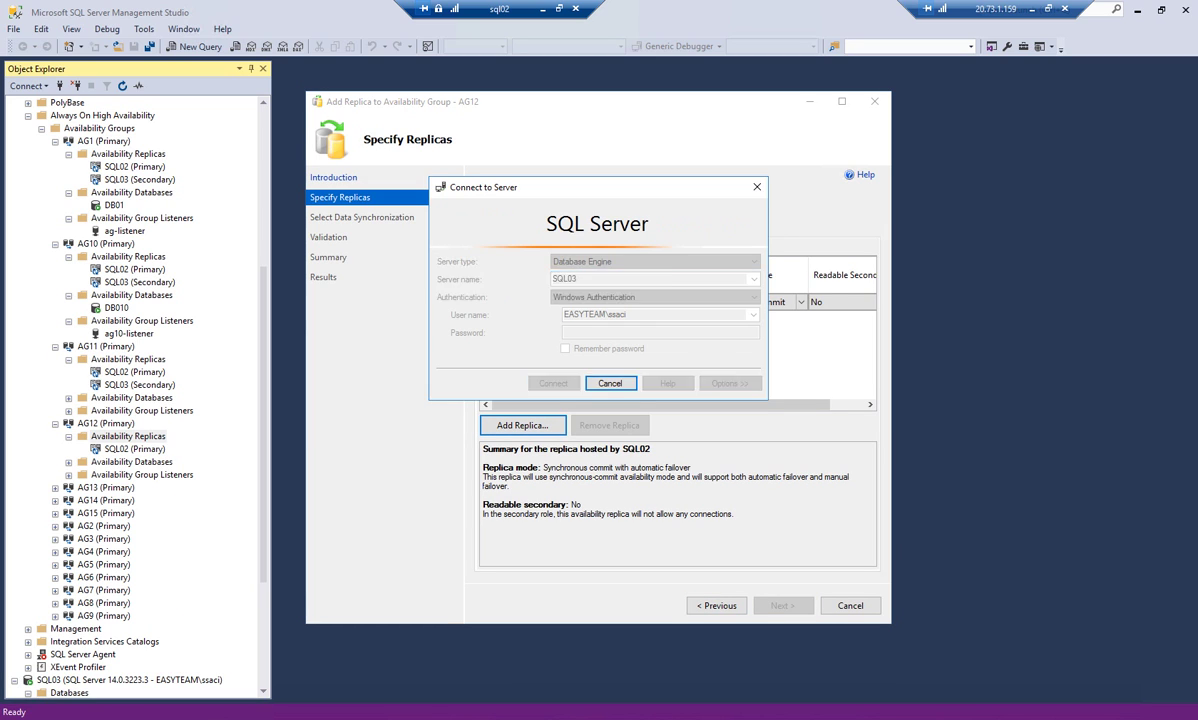
pyautogui.click(658, 319)
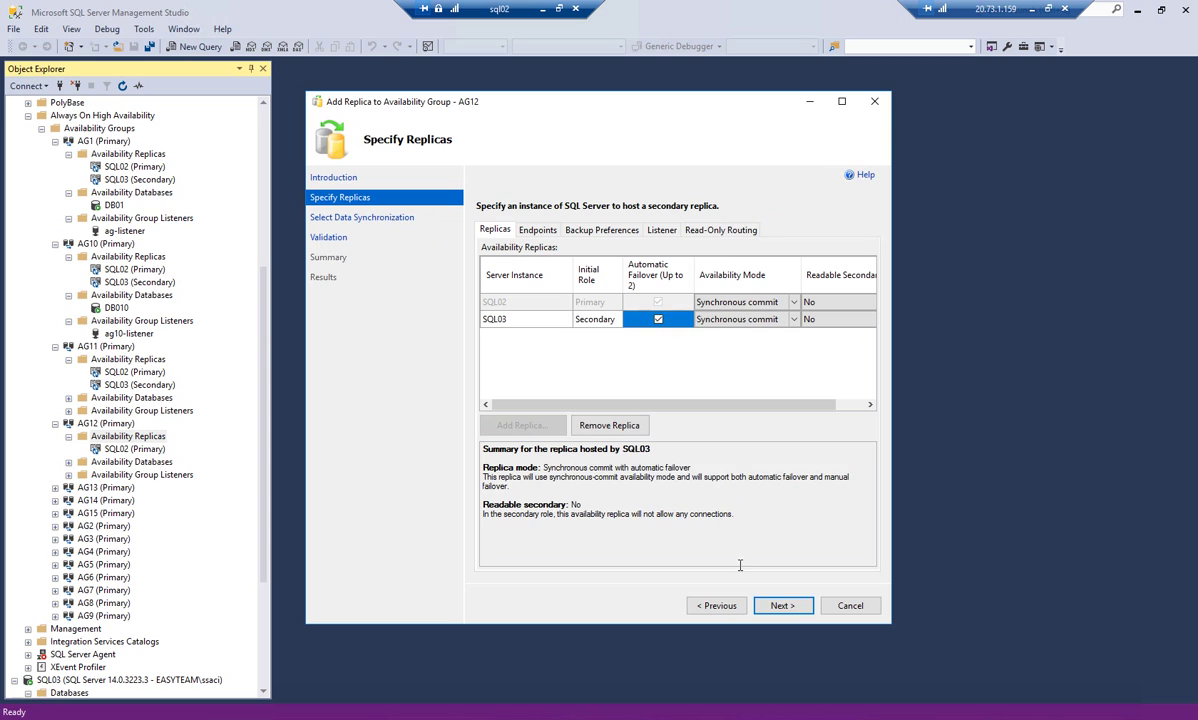
# - Keep full database and log backup synchronization through \\SQL02\BackupAG, validate, and finish adding the SQL03 replica to AG12
pyautogui.click(783, 606)
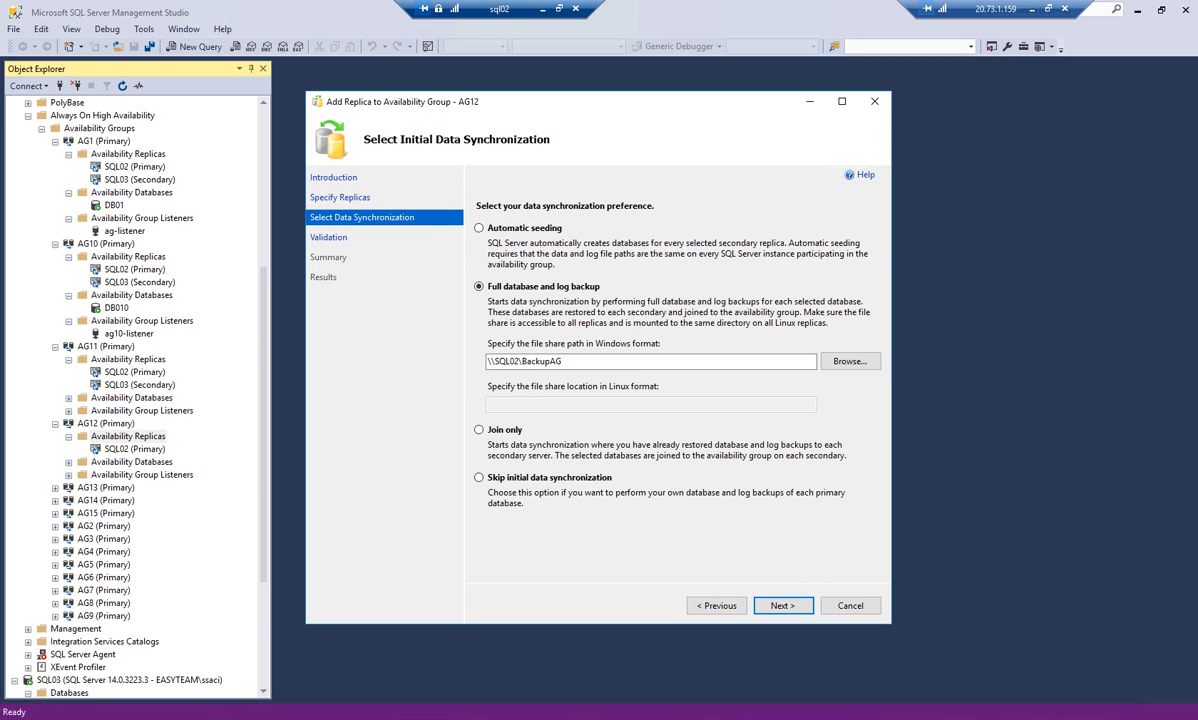
pyautogui.press('Return')
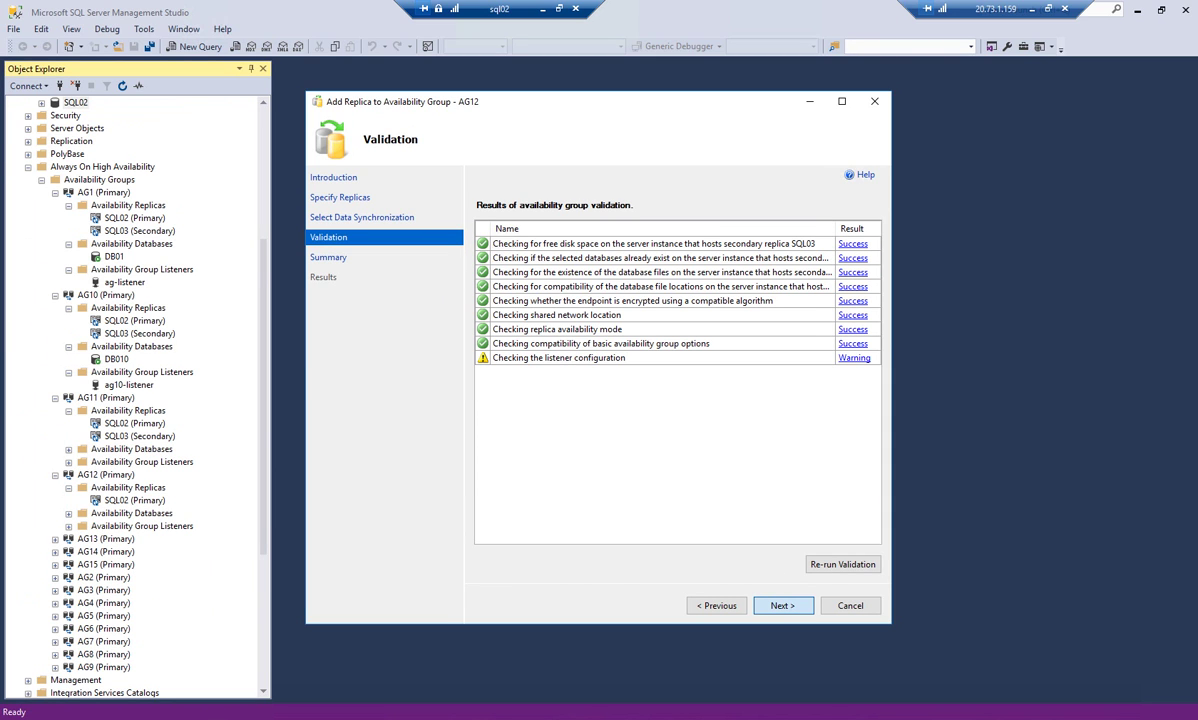
pyautogui.click(783, 605)
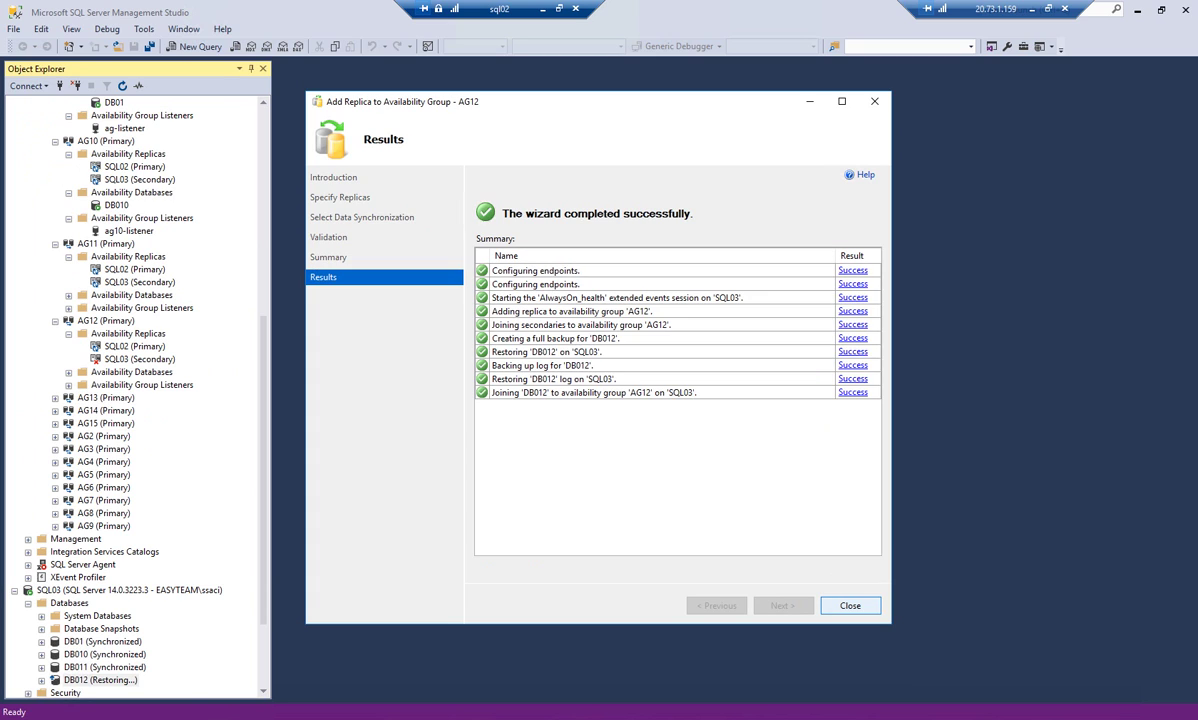
pyautogui.click(850, 606)
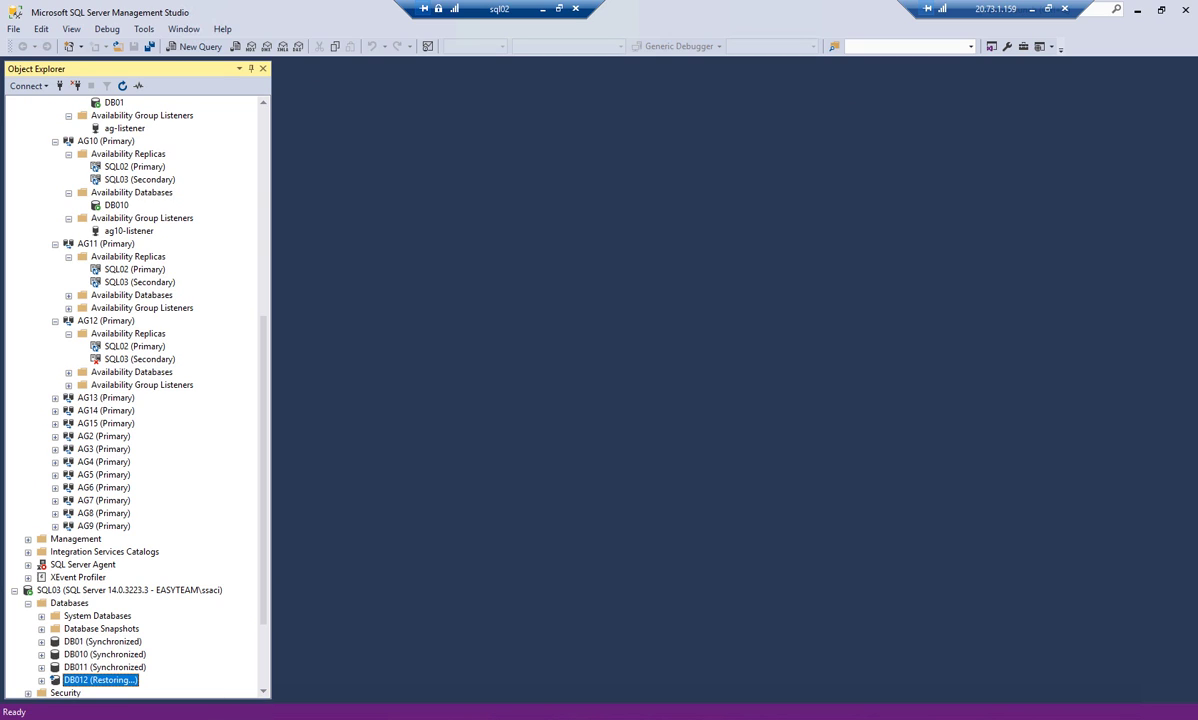
# - Refresh the databases on SQL03 and check the synchronization state of DB012
pyautogui.click(69, 603)
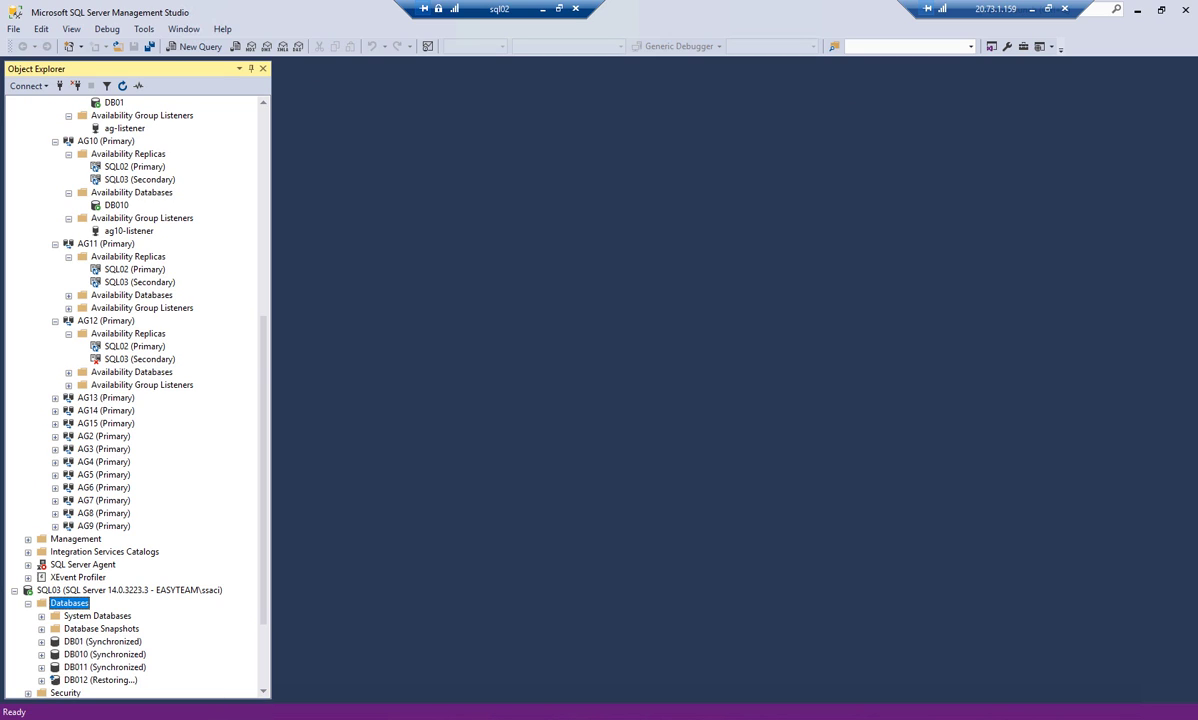
pyautogui.click(122, 86)
pyautogui.click(97, 616)
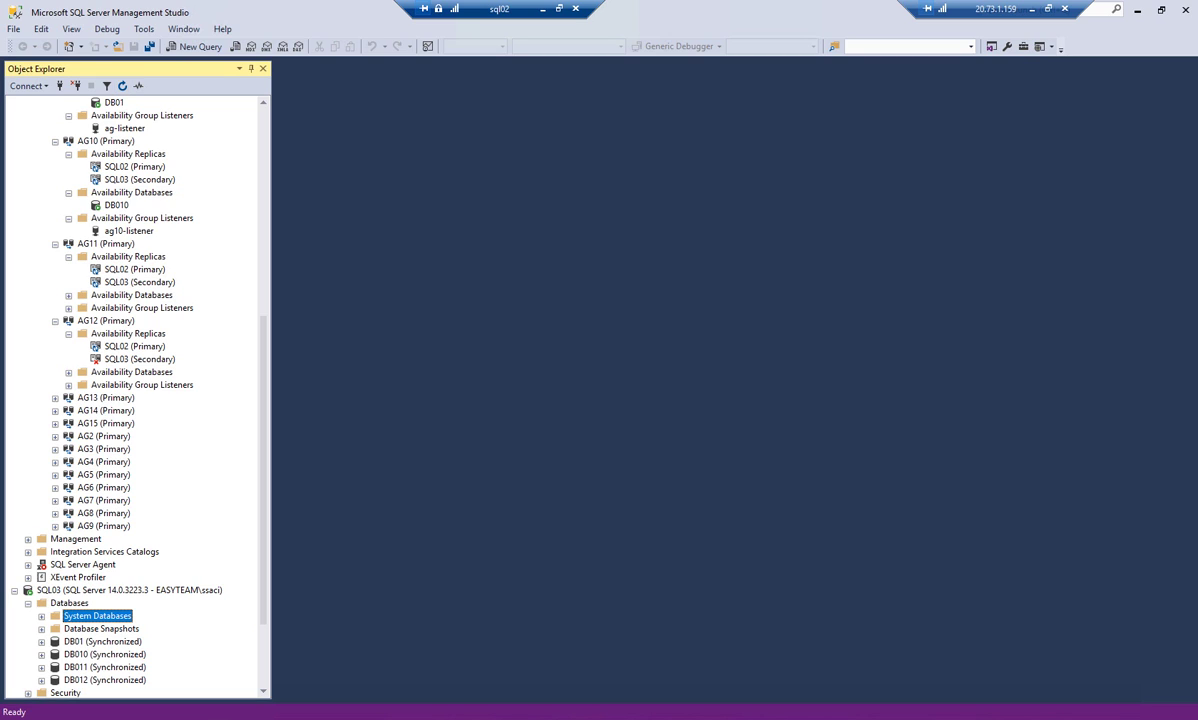
pyautogui.click(104, 655)
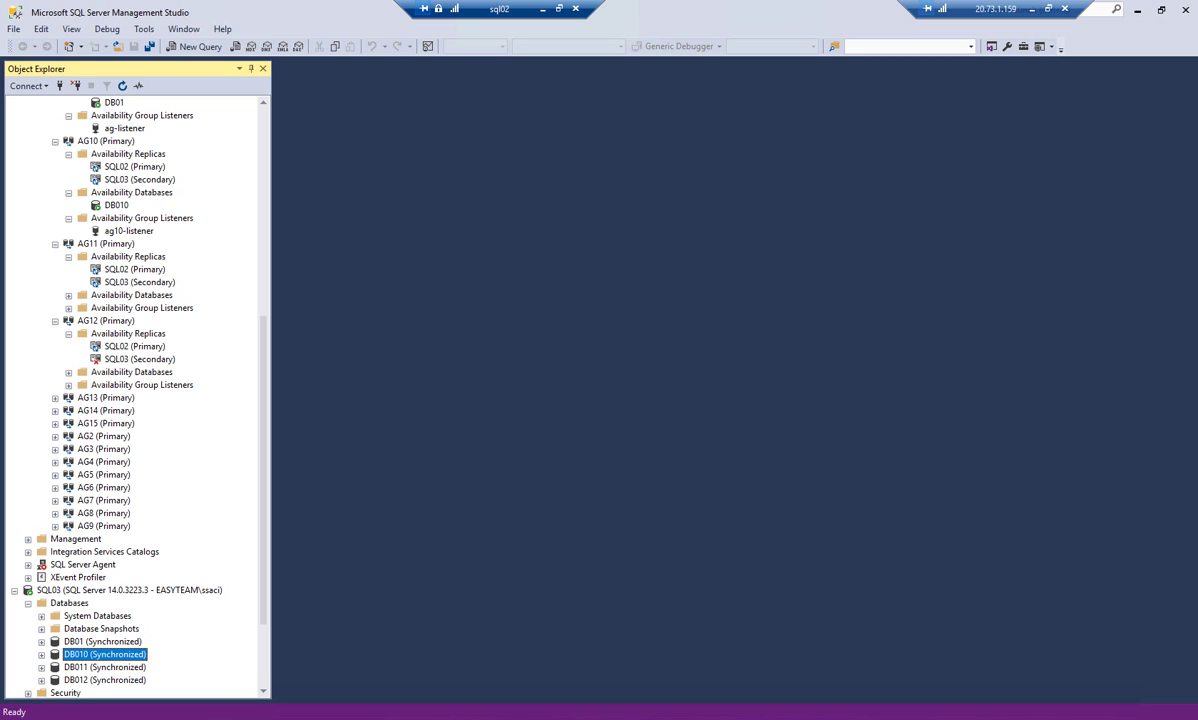
# - Refresh the AG12 availability replicas and examine the group's availability database and listener
pyautogui.click(105, 321)
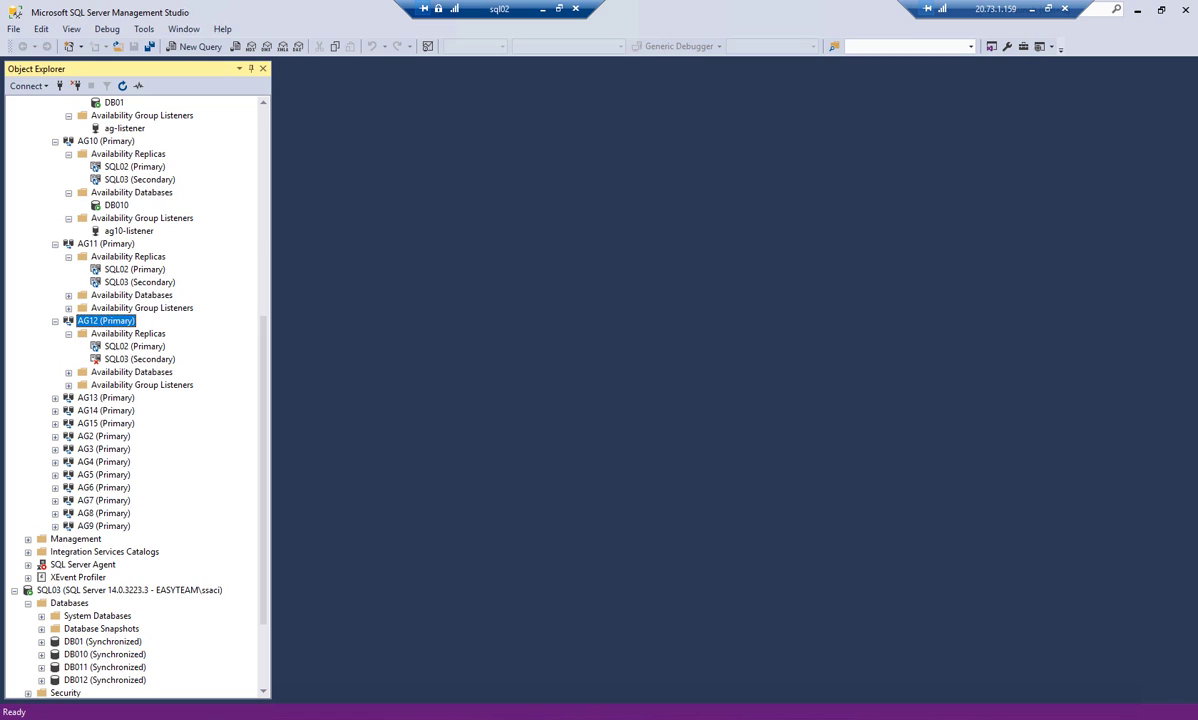
pyautogui.click(128, 334)
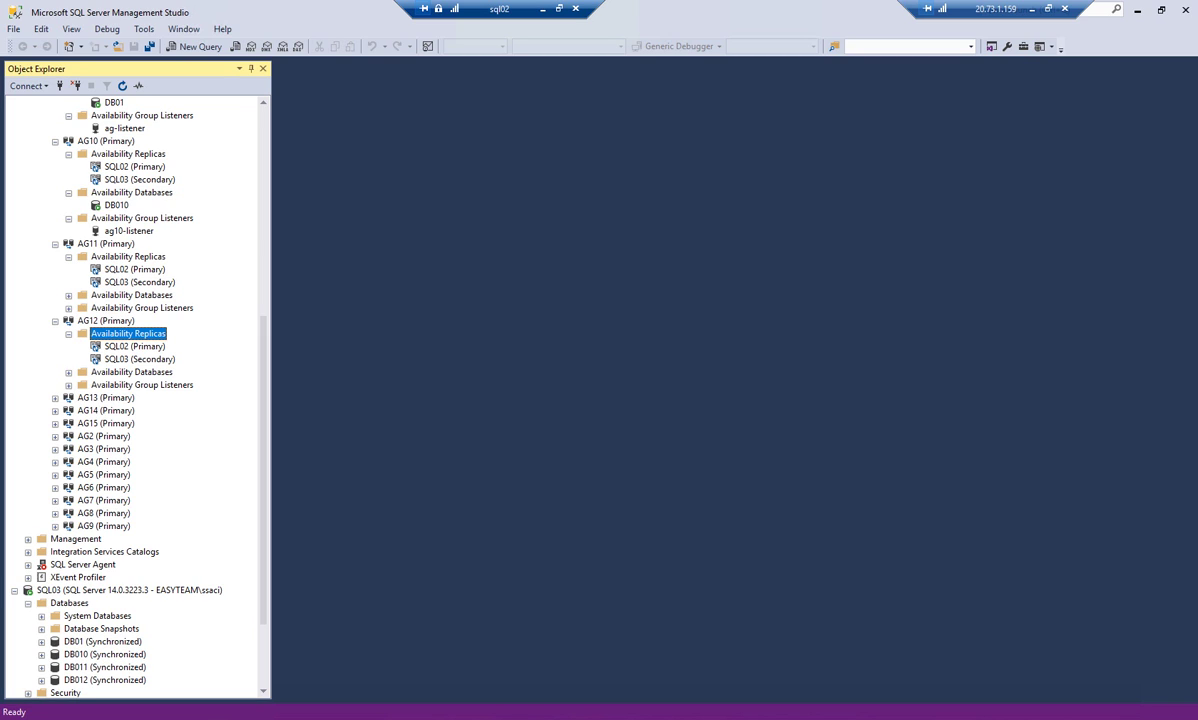
pyautogui.click(69, 372)
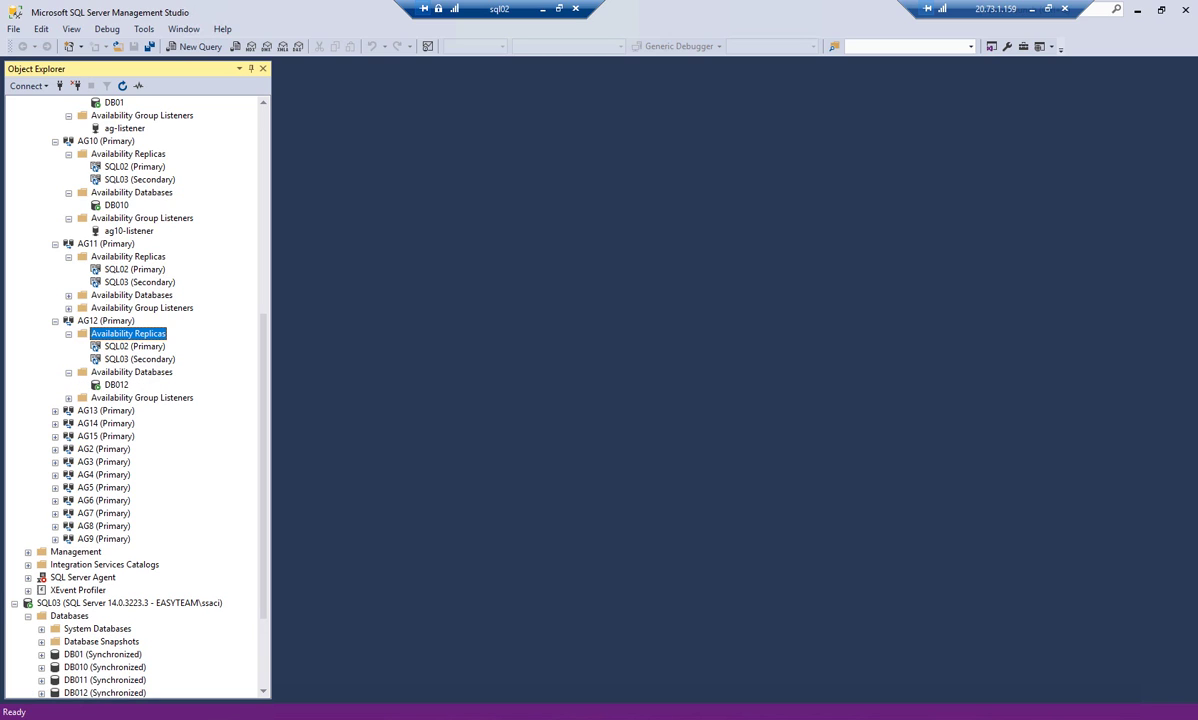
pyautogui.click(116, 385)
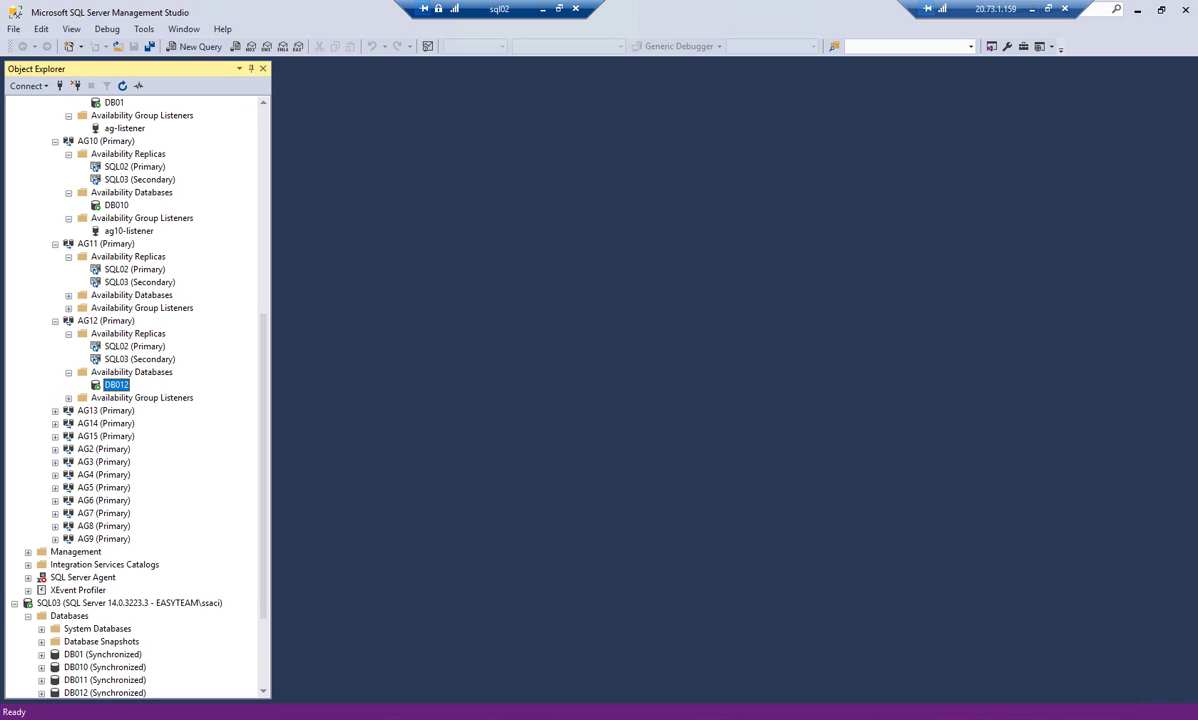
pyautogui.click(69, 398)
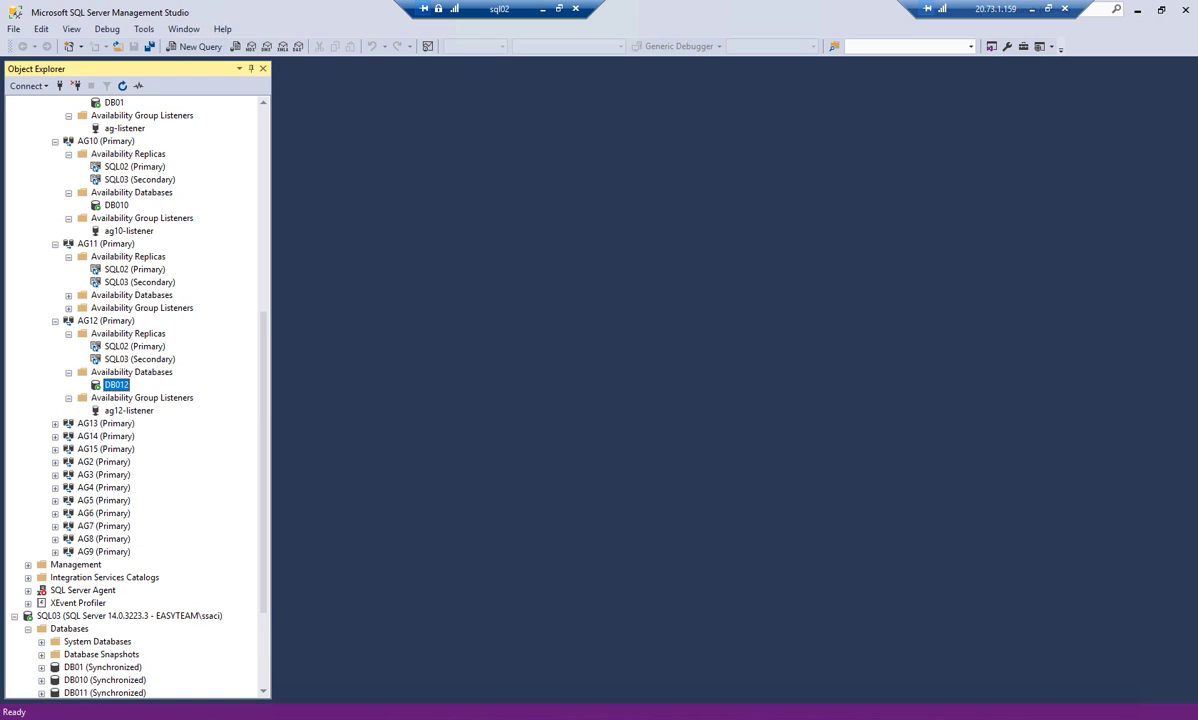
pyautogui.click(129, 411)
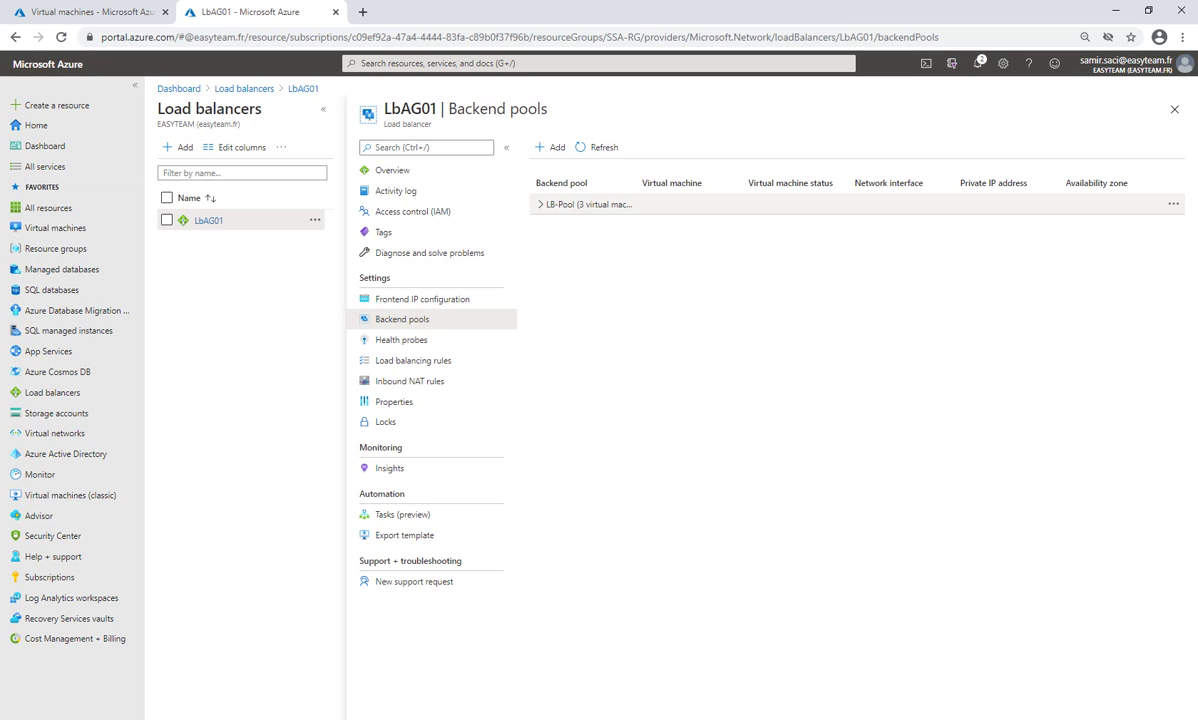
# - In the Azure portal, review the virtual machines in LbAG01's LB-Pool backend pool and open the pool's configuration
pyautogui.click(541, 204)
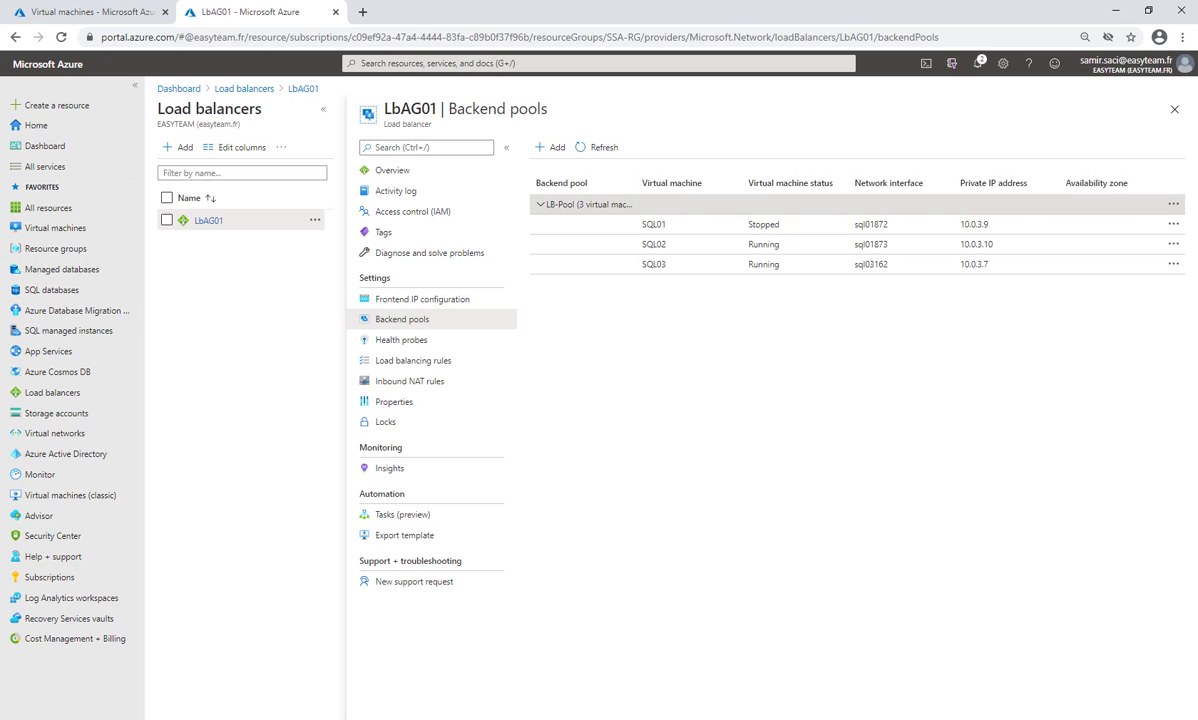
pyautogui.click(1173, 204)
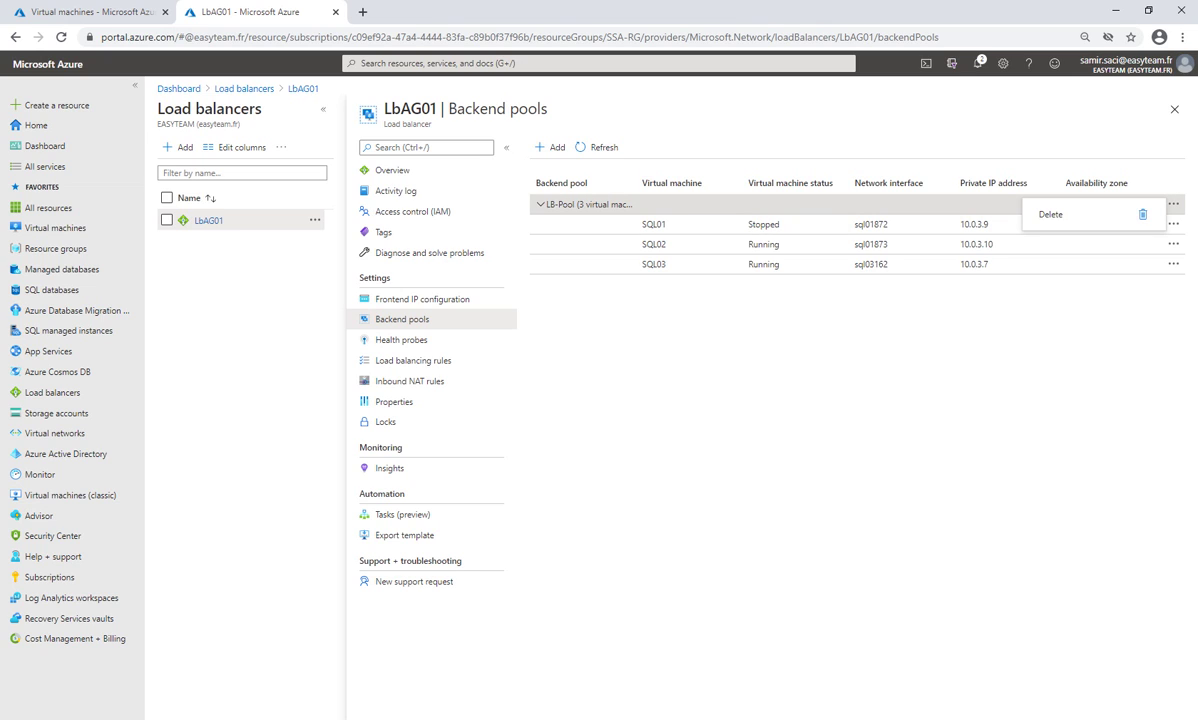
pyautogui.click(1173, 204)
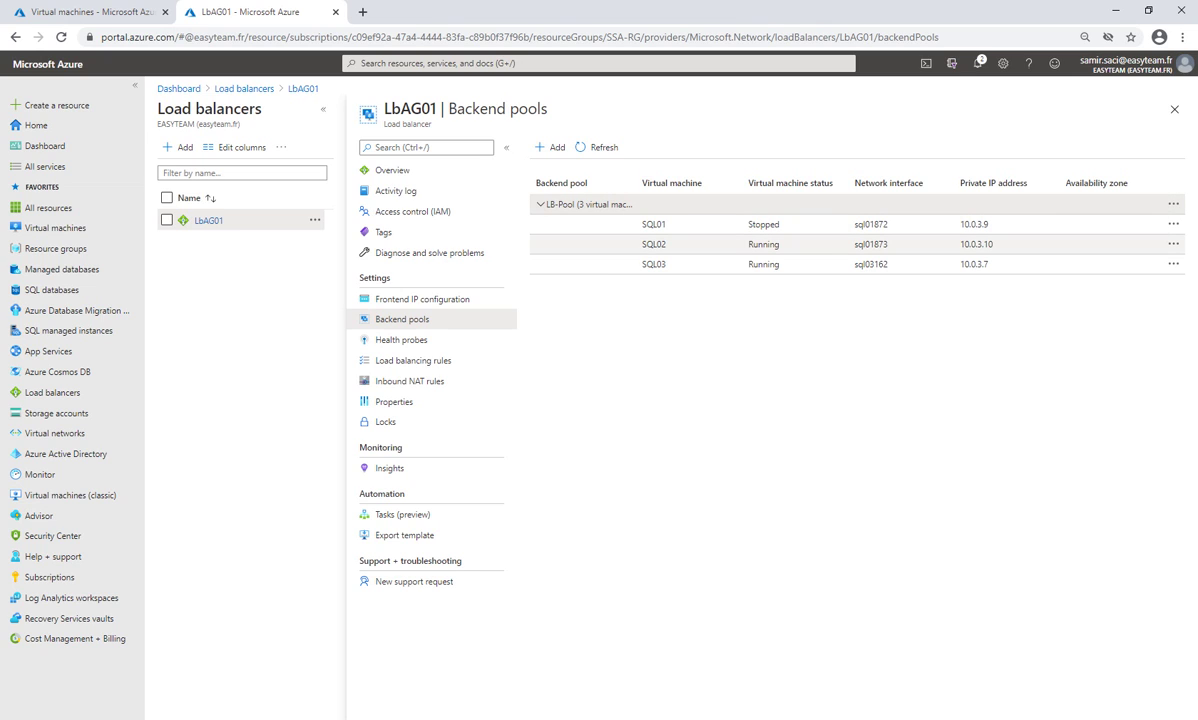
pyautogui.click(653, 264)
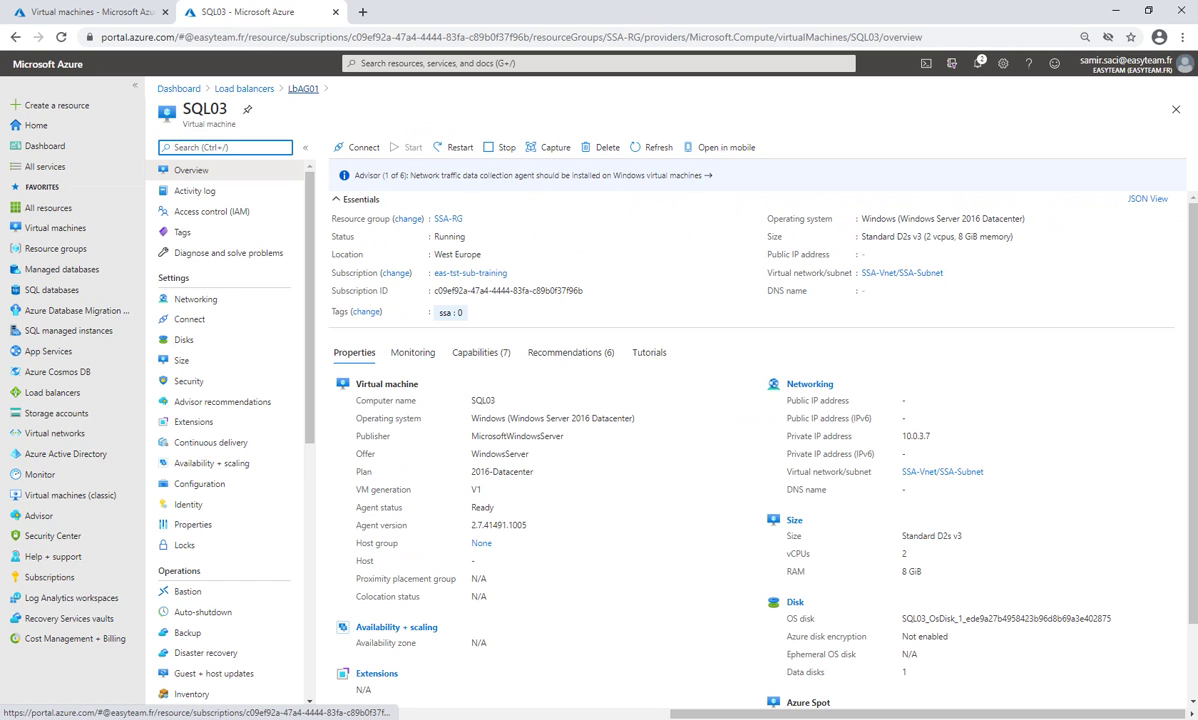
pyautogui.click(303, 88)
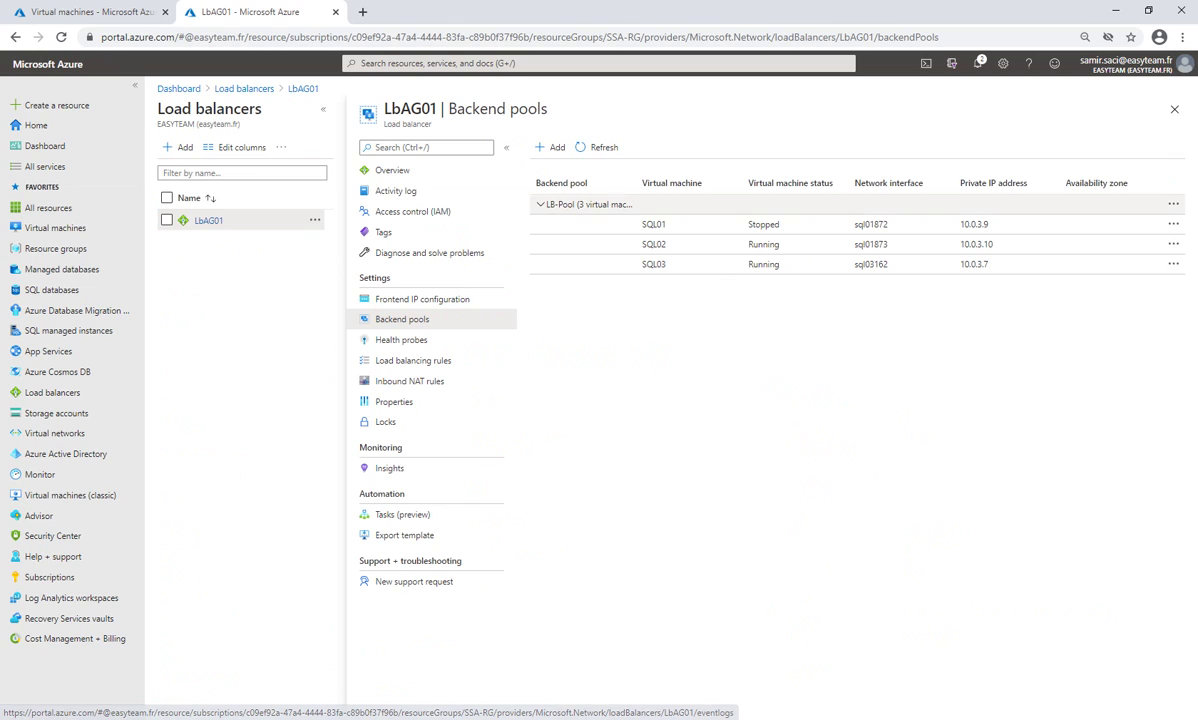
pyautogui.click(585, 204)
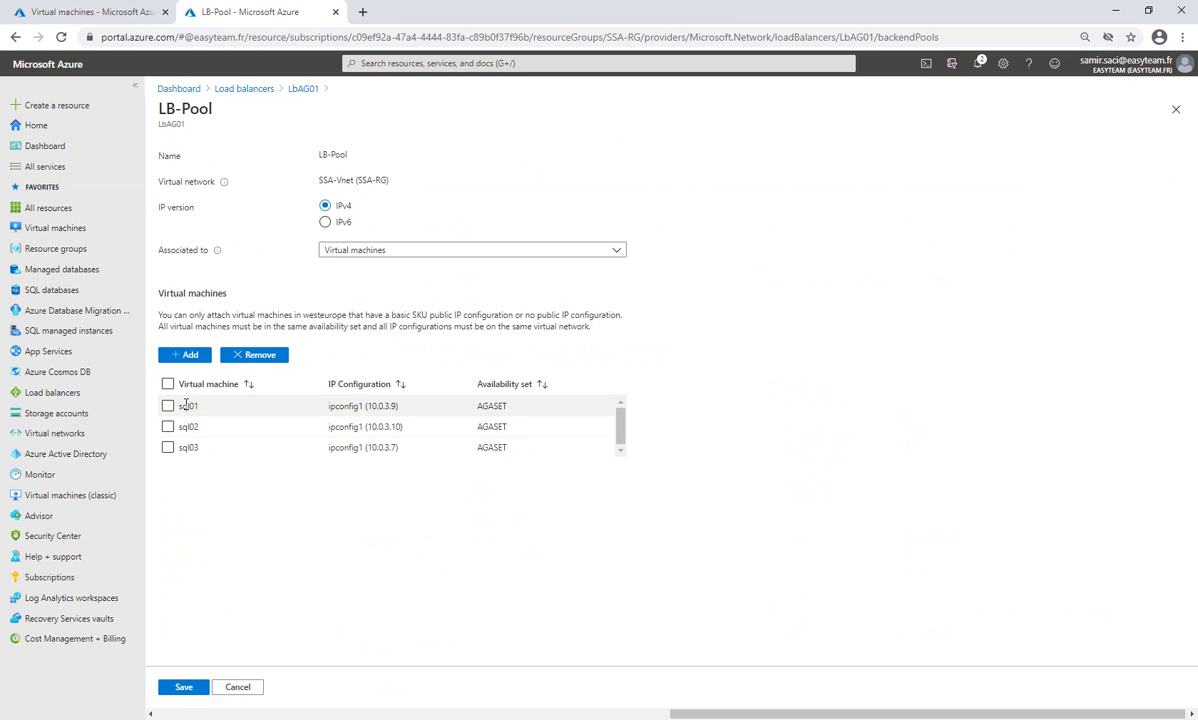
# - Remove the sql01 virtual machine from the LB-Pool backend pool and save the pool
pyautogui.click(197, 410)
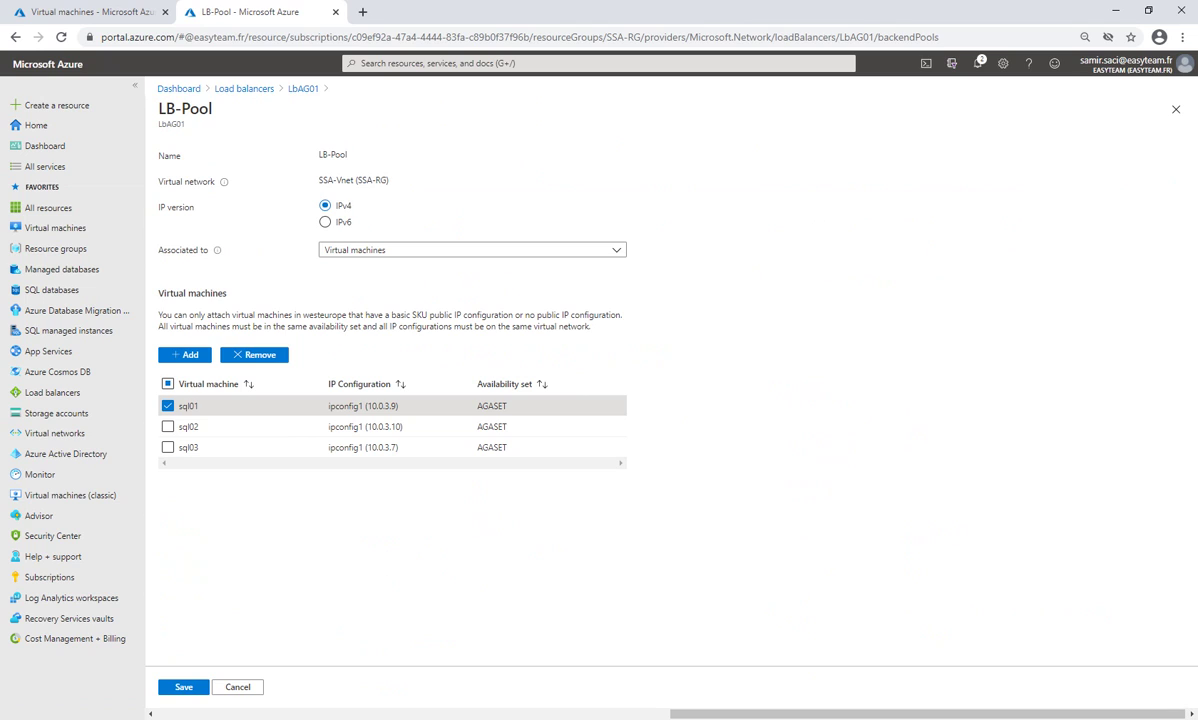
pyautogui.click(254, 355)
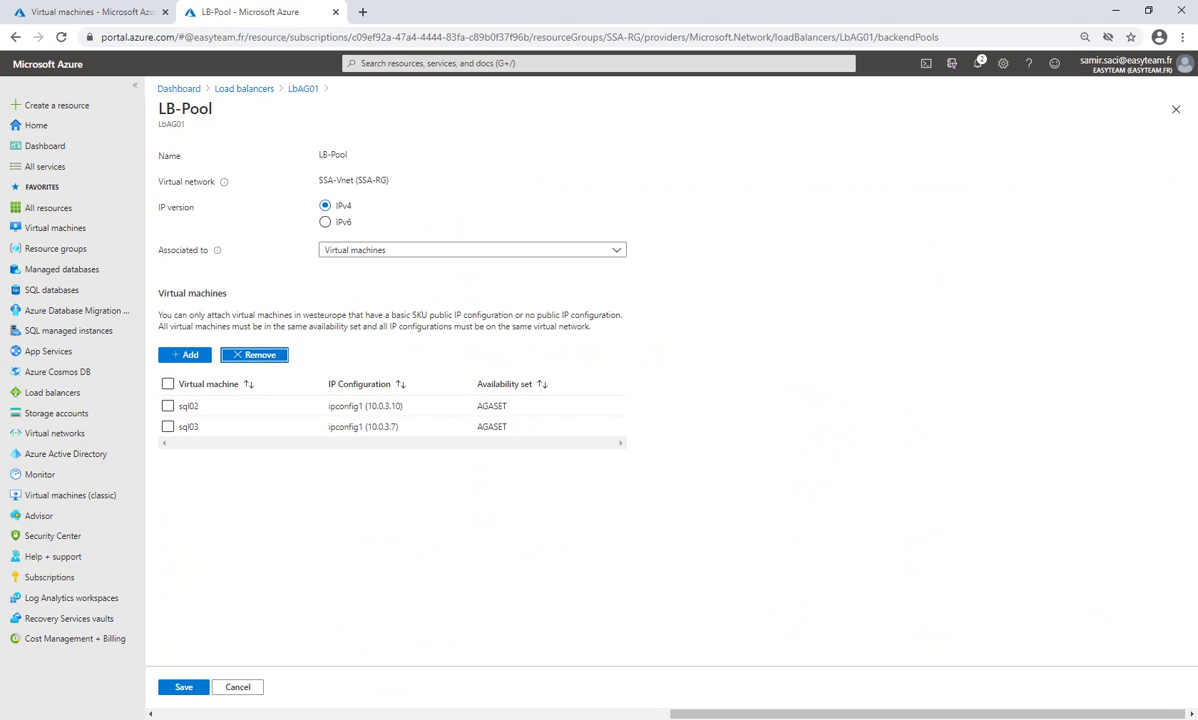
pyautogui.click(183, 687)
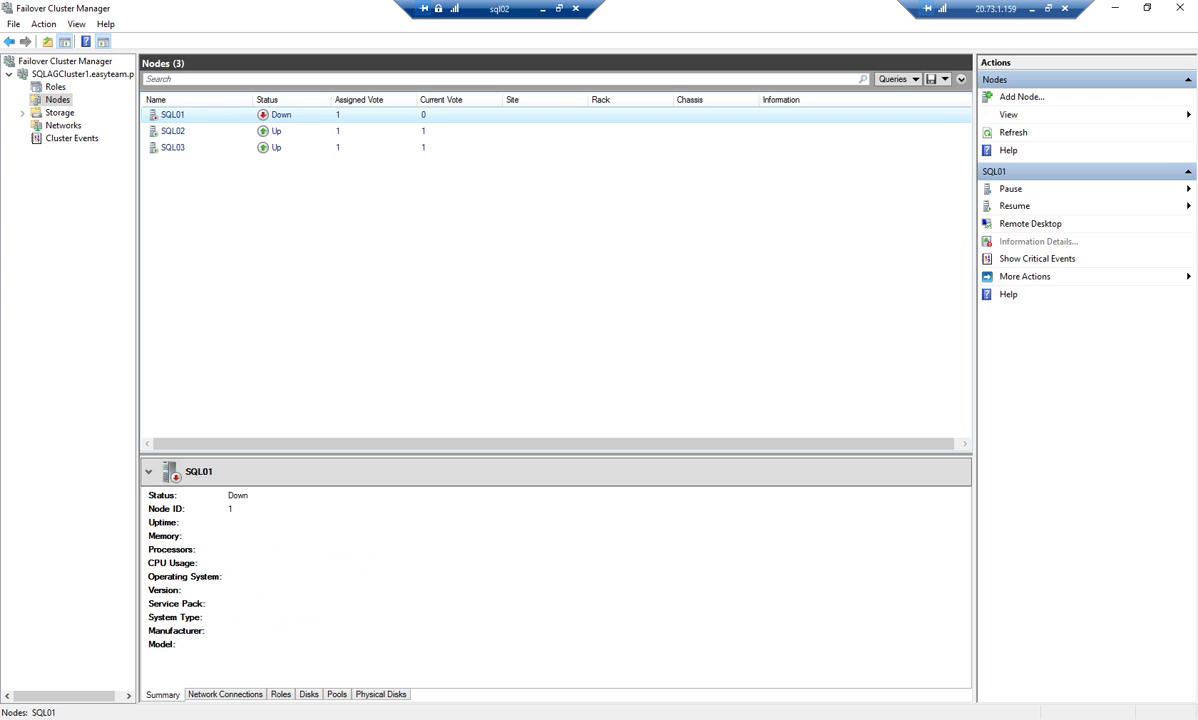
# - Switch to Failover Cluster Manager and evict node SQL01 from the cluster
pyautogui.rightClick(177, 113)
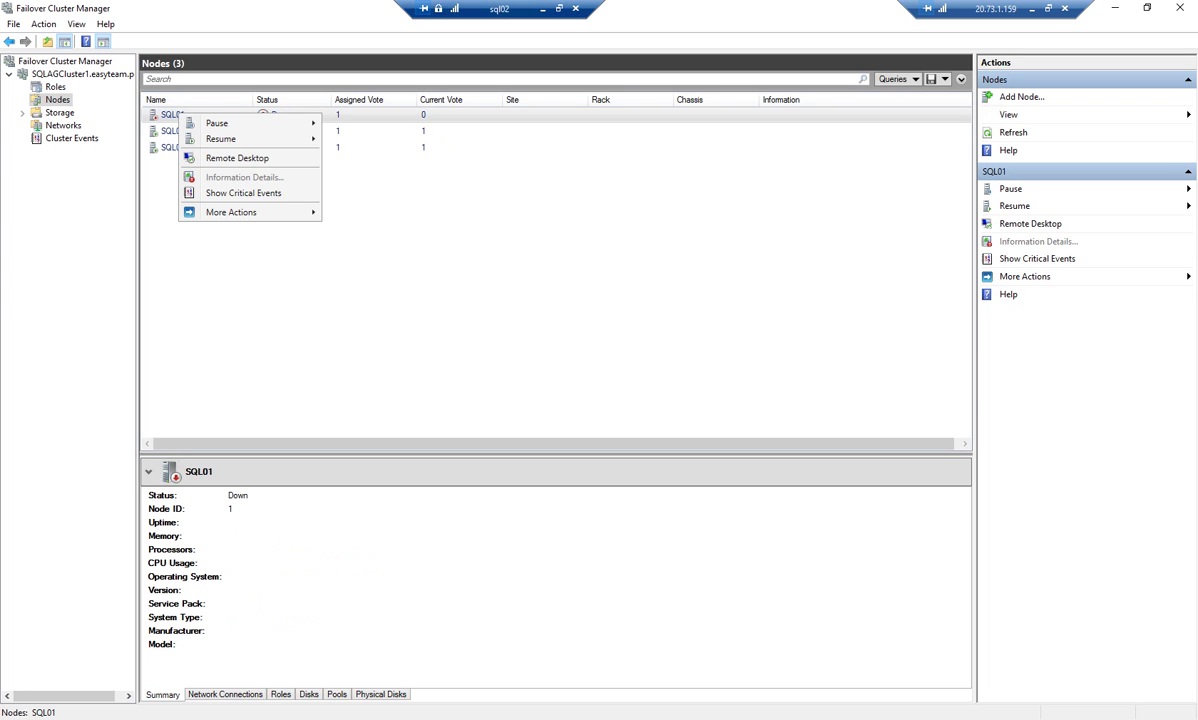
pyautogui.moveTo(222, 139)
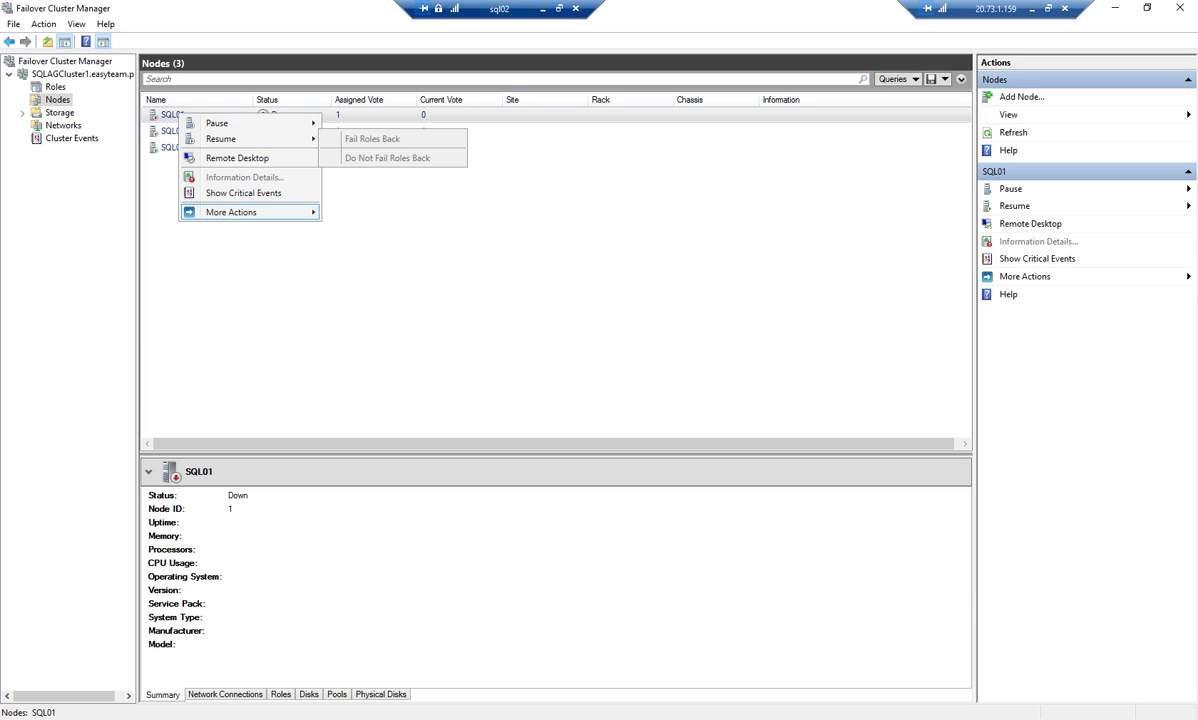
pyautogui.moveTo(232, 212)
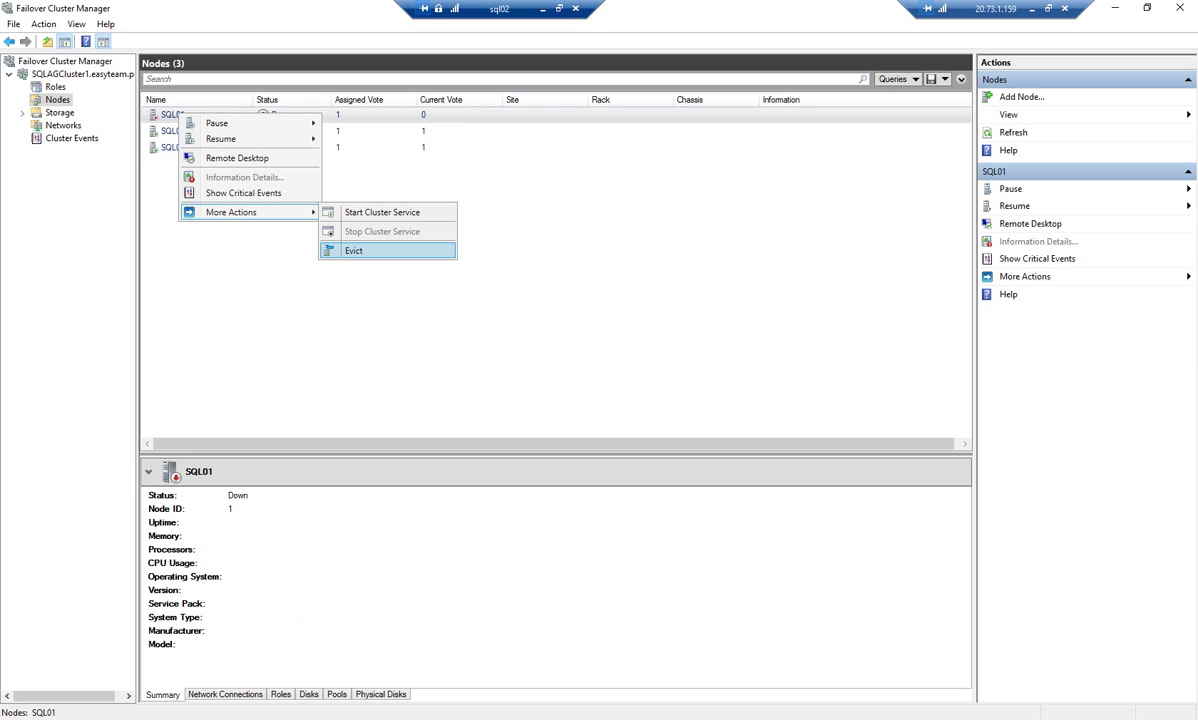
pyautogui.click(385, 250)
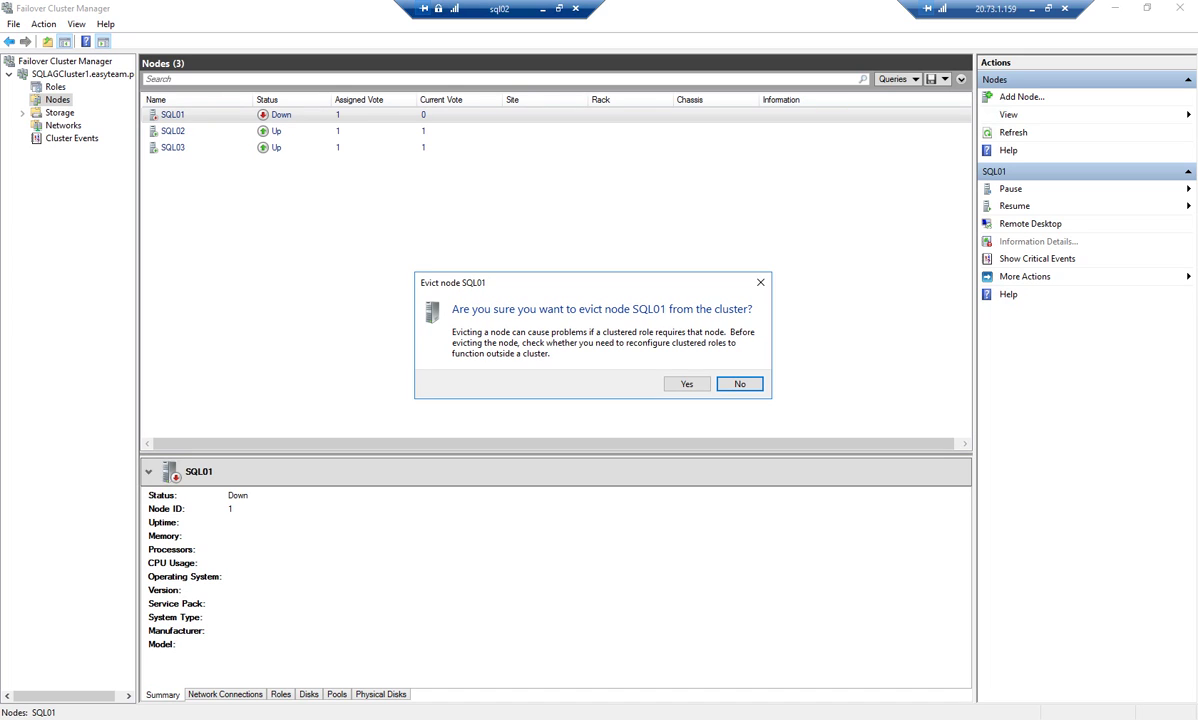
pyautogui.click(686, 384)
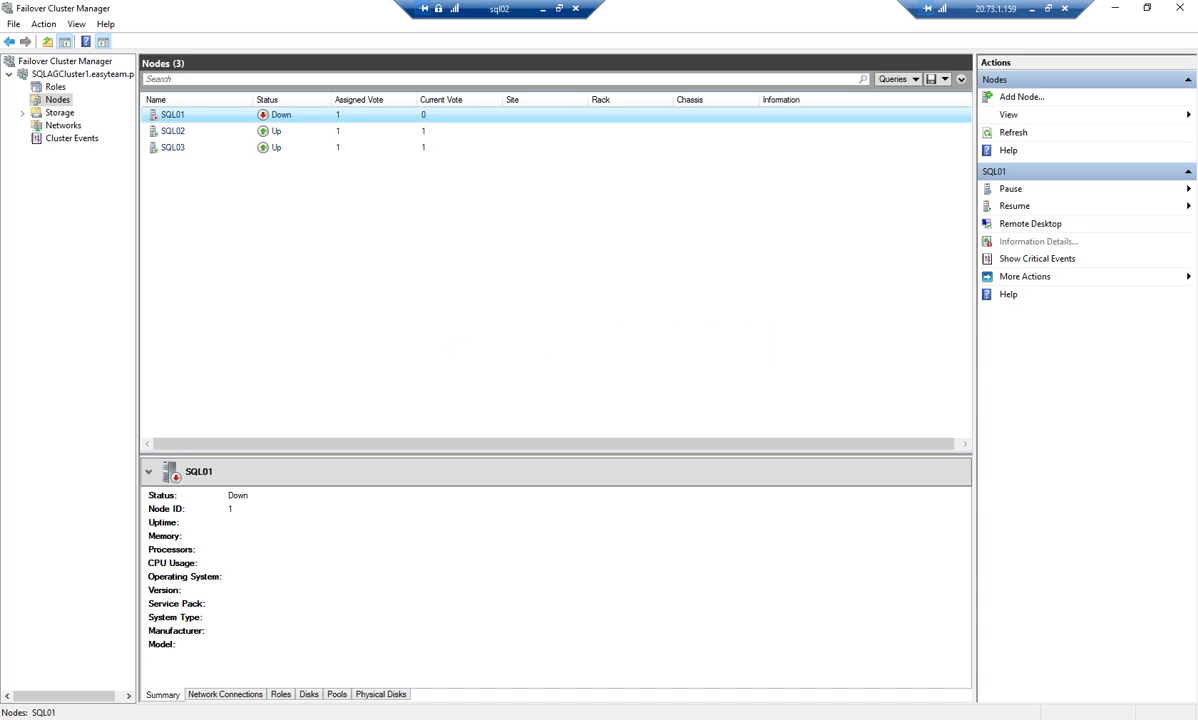
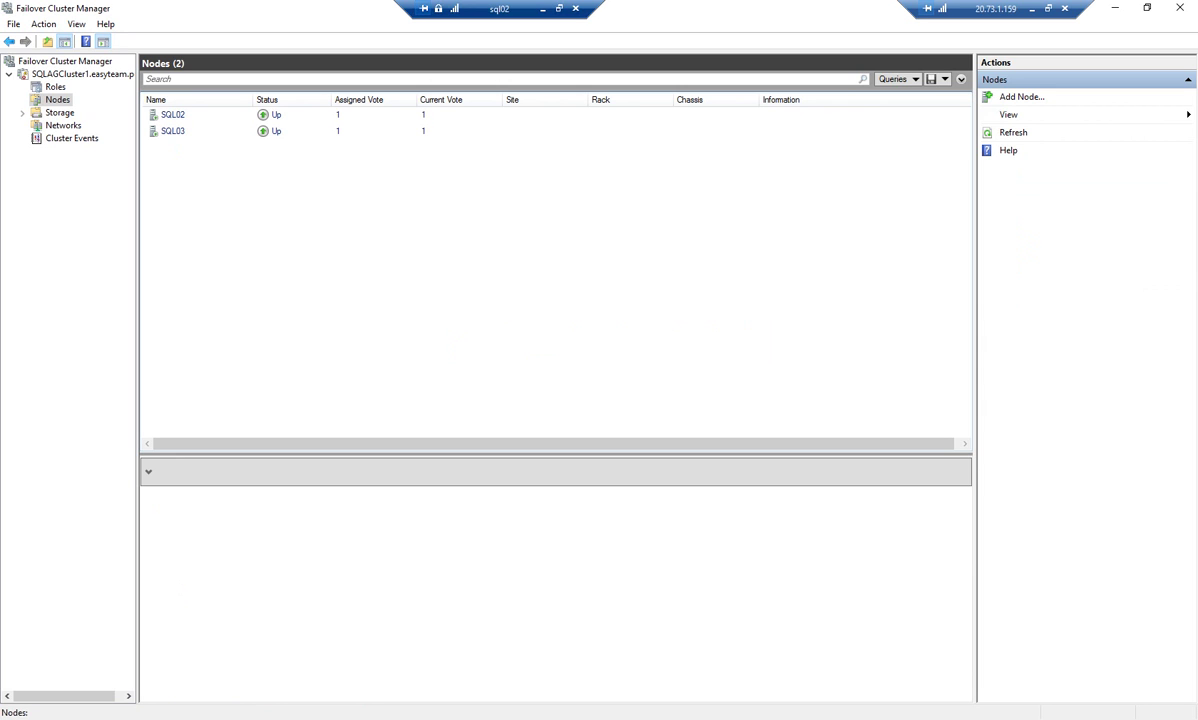
# - Move the clustered role AG1 to node SQL03
pyautogui.click(55, 87)
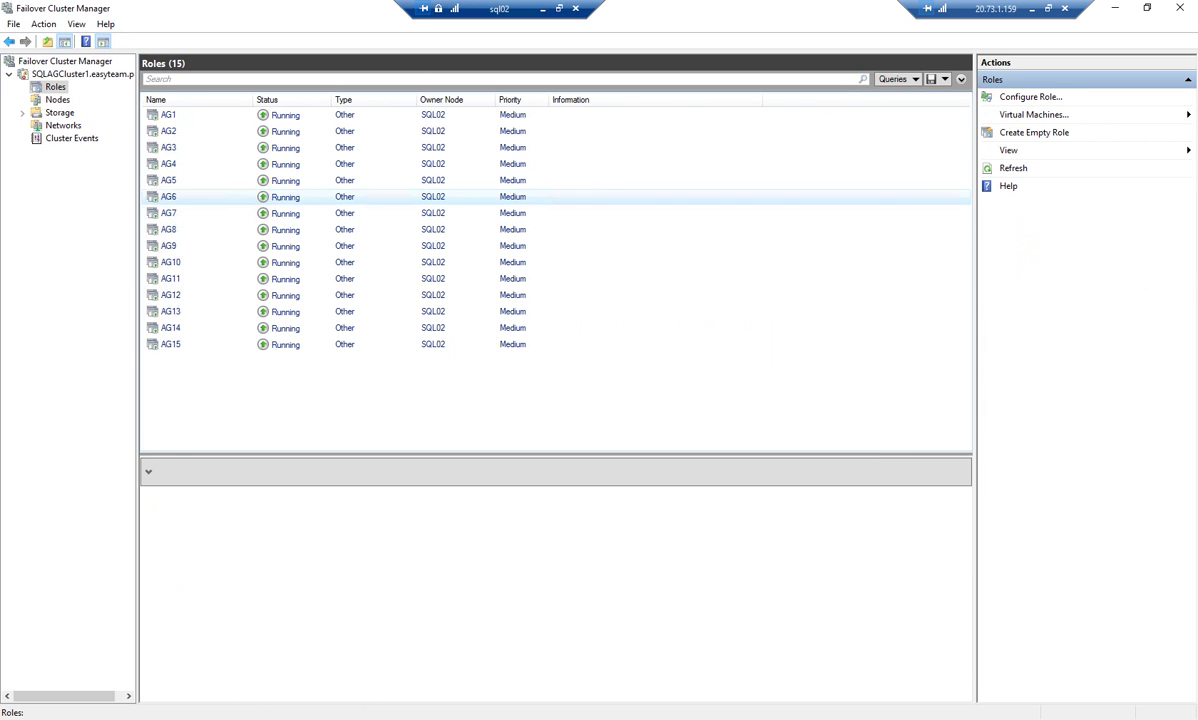
pyautogui.rightClick(206, 118)
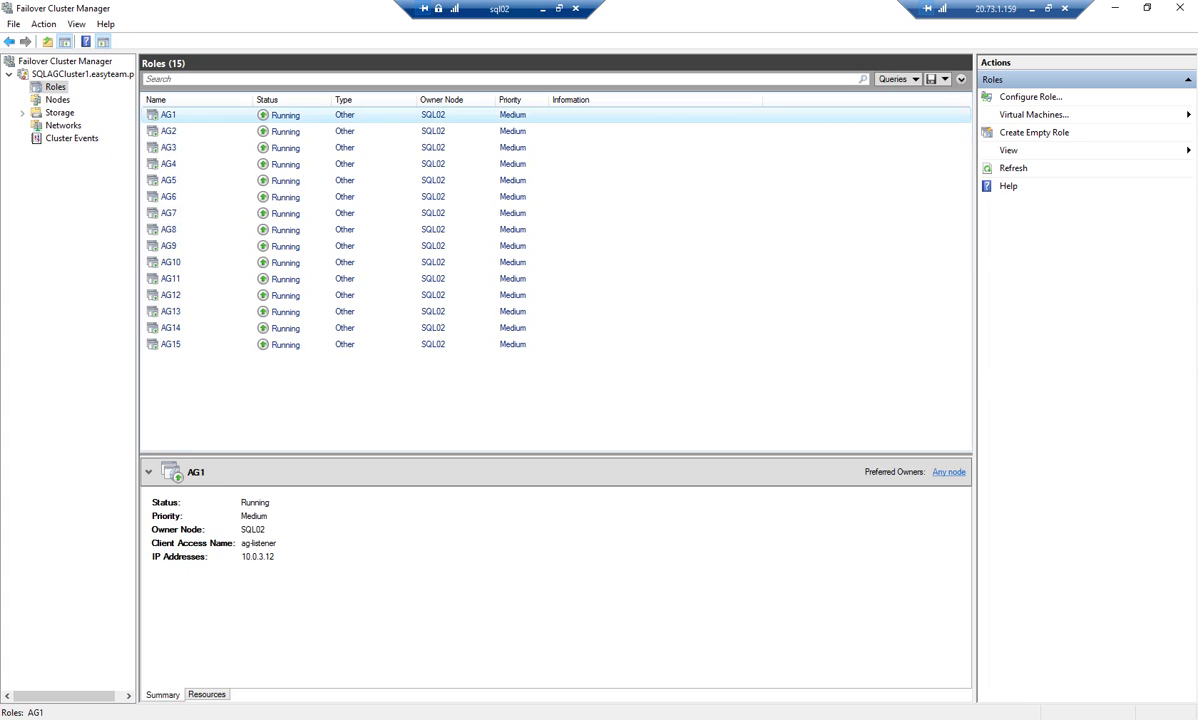
pyautogui.moveTo(245, 163)
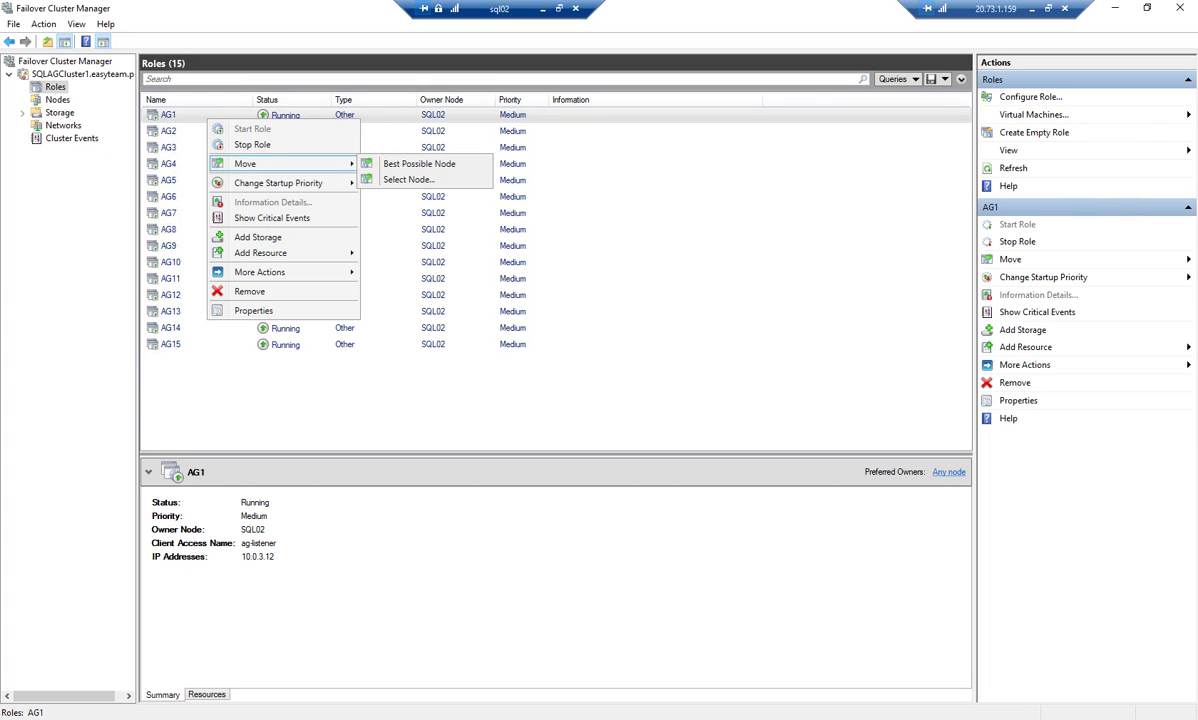
pyautogui.click(410, 179)
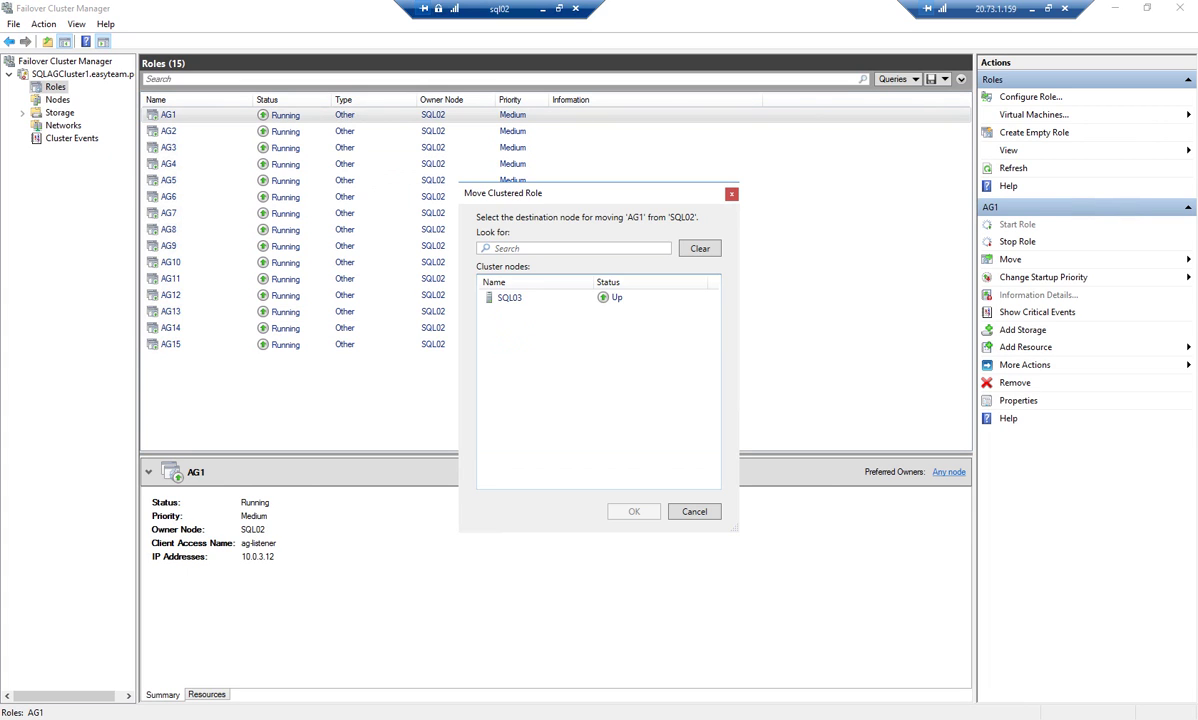
pyautogui.click(512, 298)
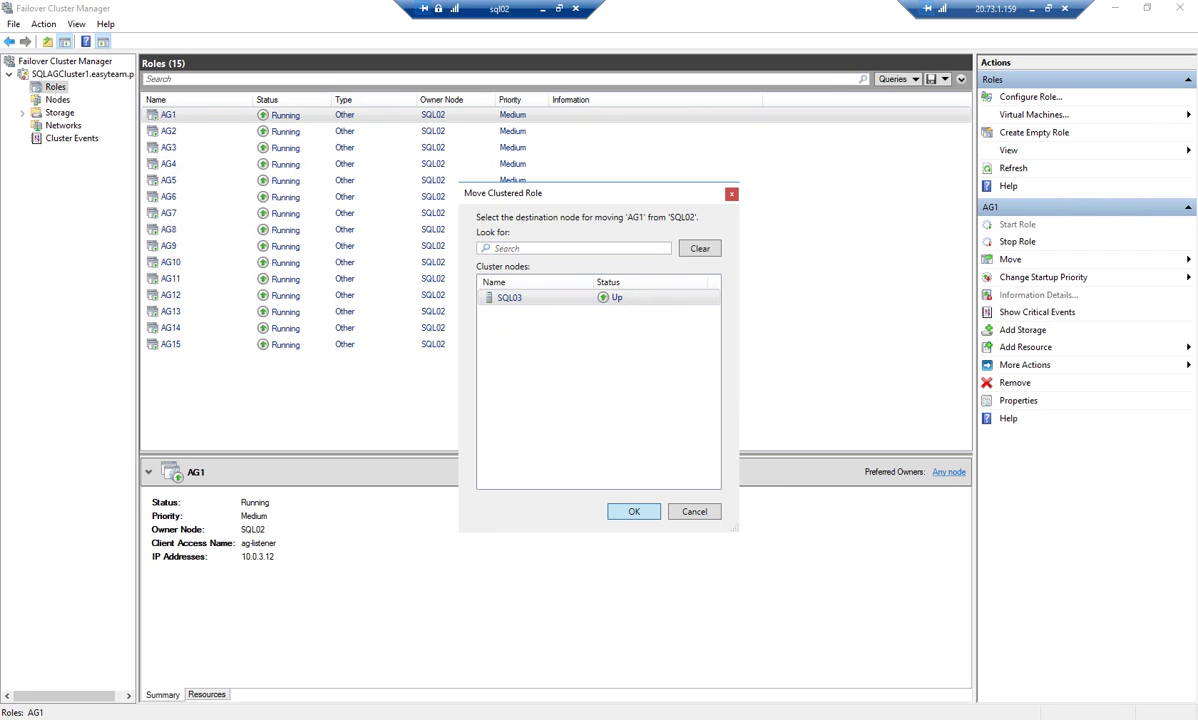
pyautogui.click(633, 511)
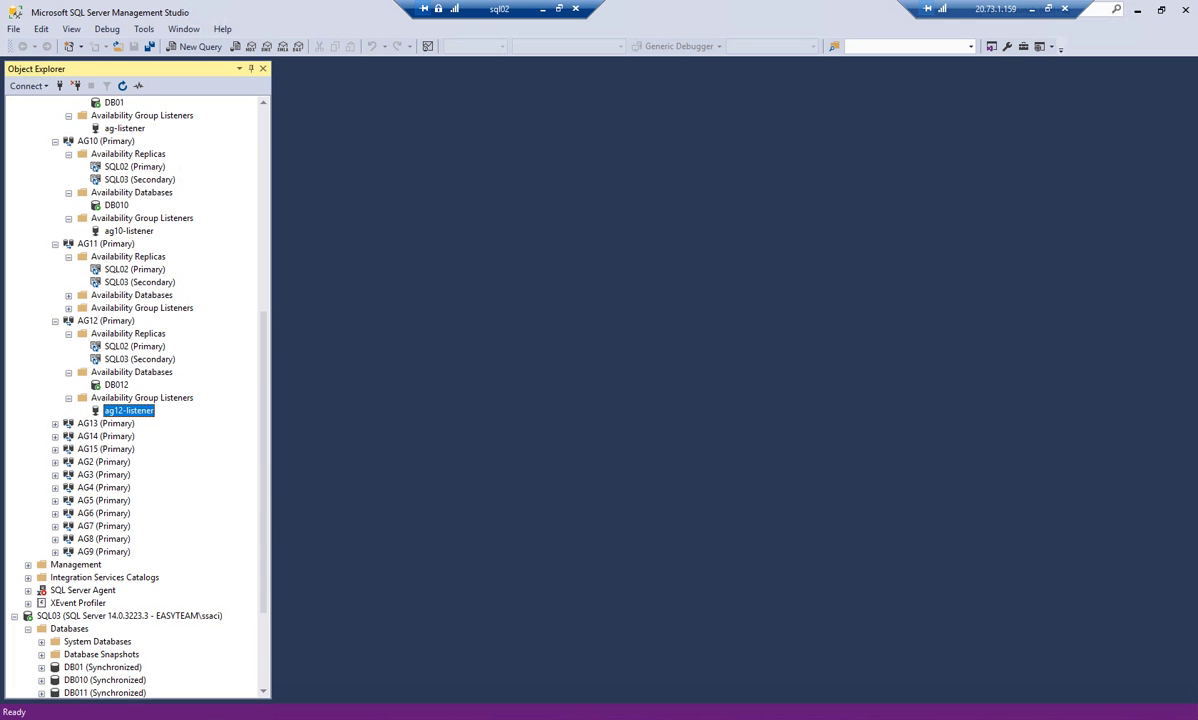
# - In SQL Server Management Studio, refresh AG1's availability replicas on SQL02 and check the roles of SQL02 and SQL03
pyautogui.scroll(4, 135, 395)
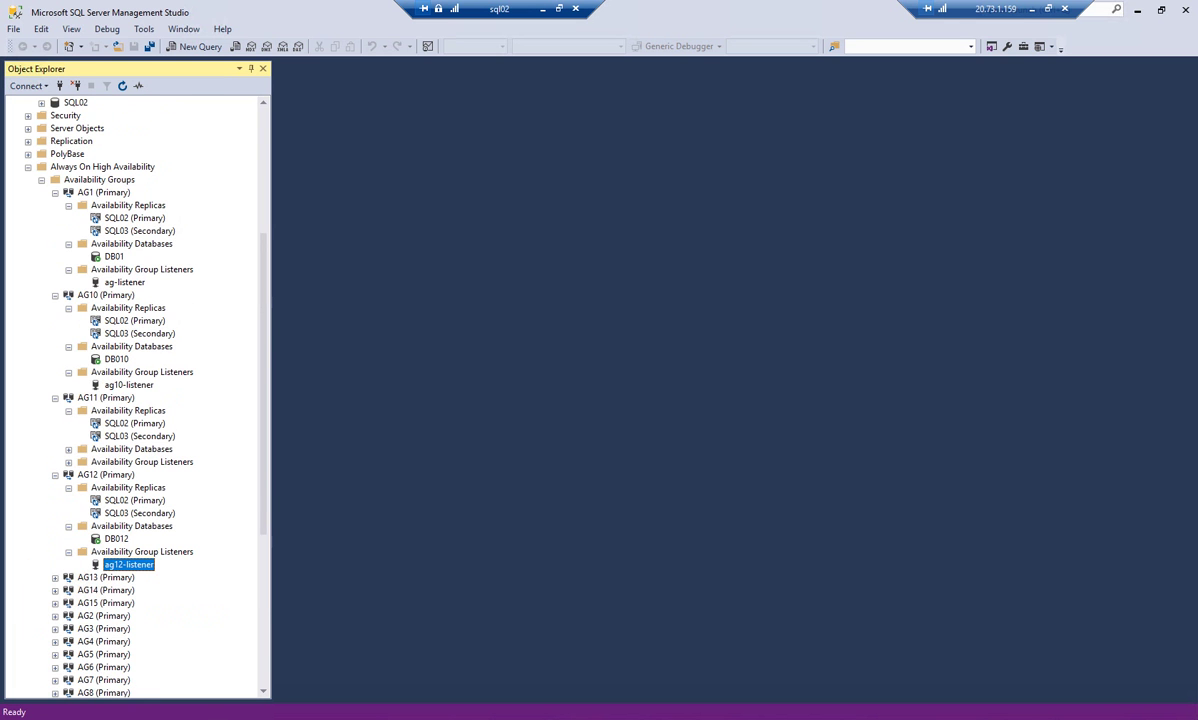
pyautogui.scroll(6, 135, 395)
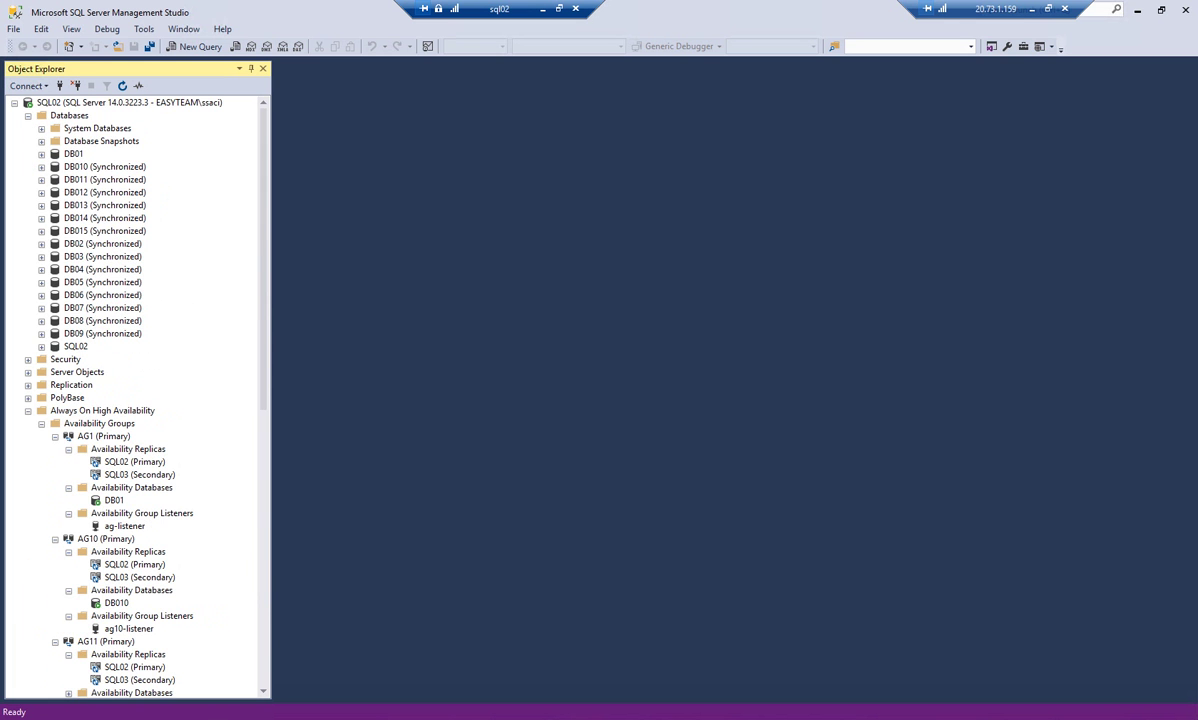
pyautogui.click(128, 449)
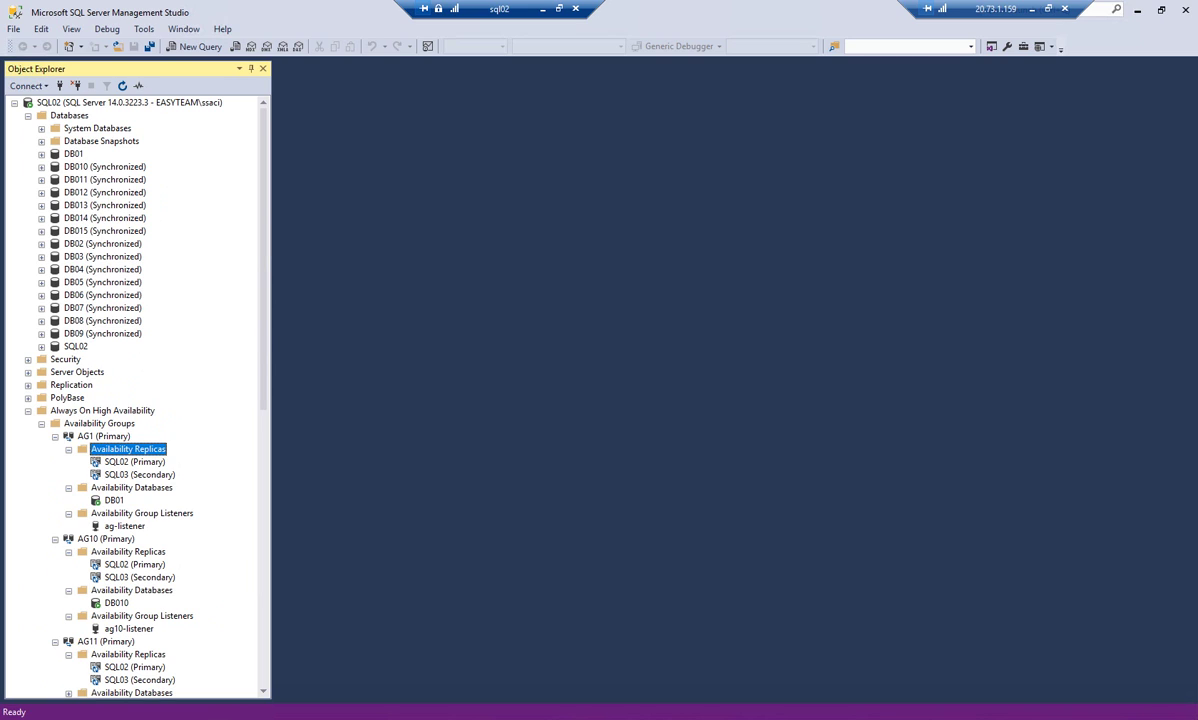
pyautogui.click(122, 85)
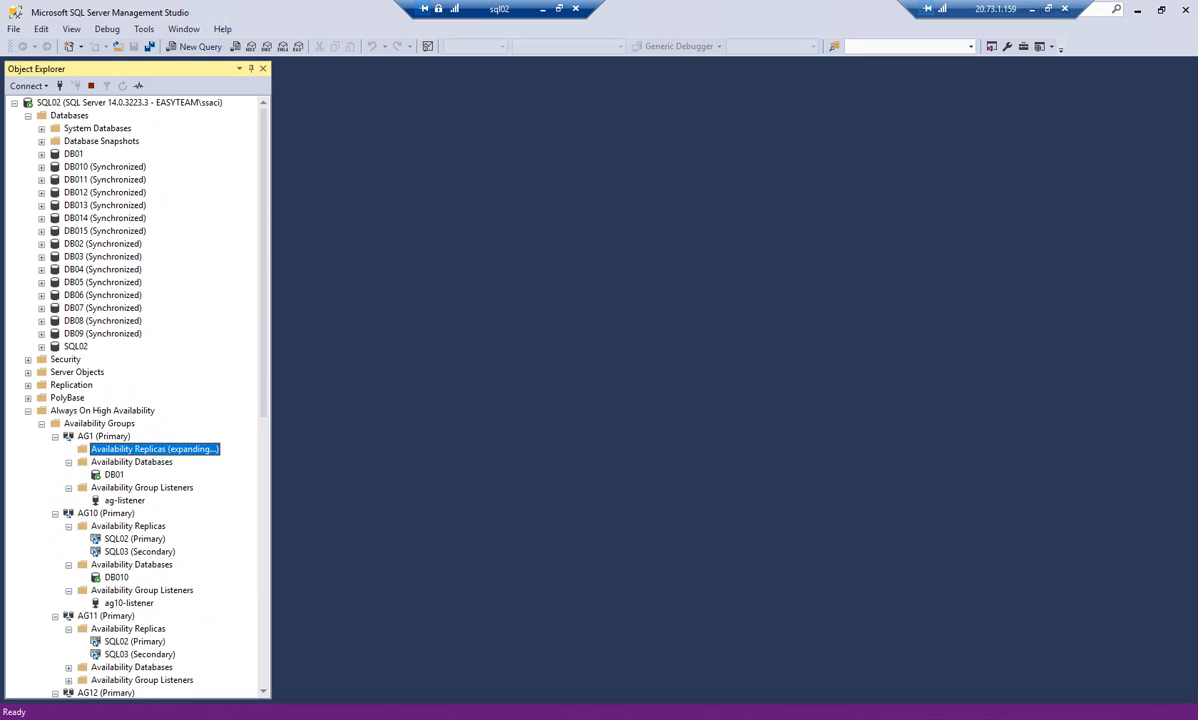
pyautogui.click(116, 475)
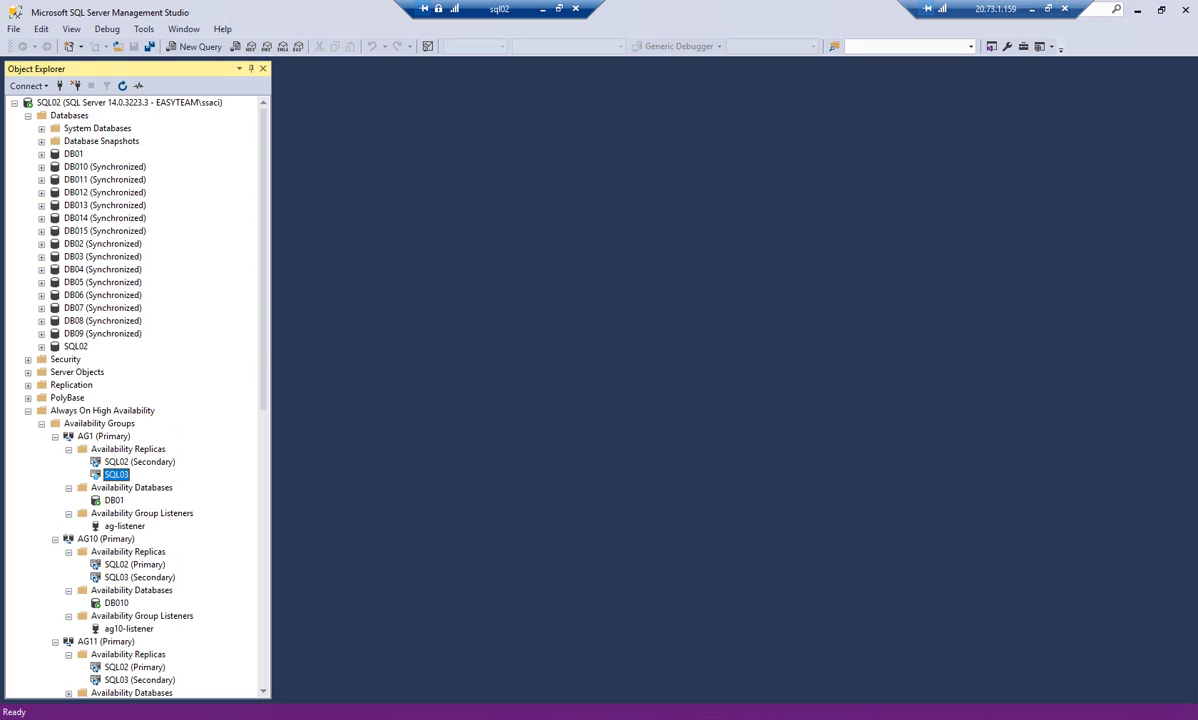
# - Connect to the AG1 listener as Database Engine server ag-listener and expand its databases
pyautogui.click(124, 526)
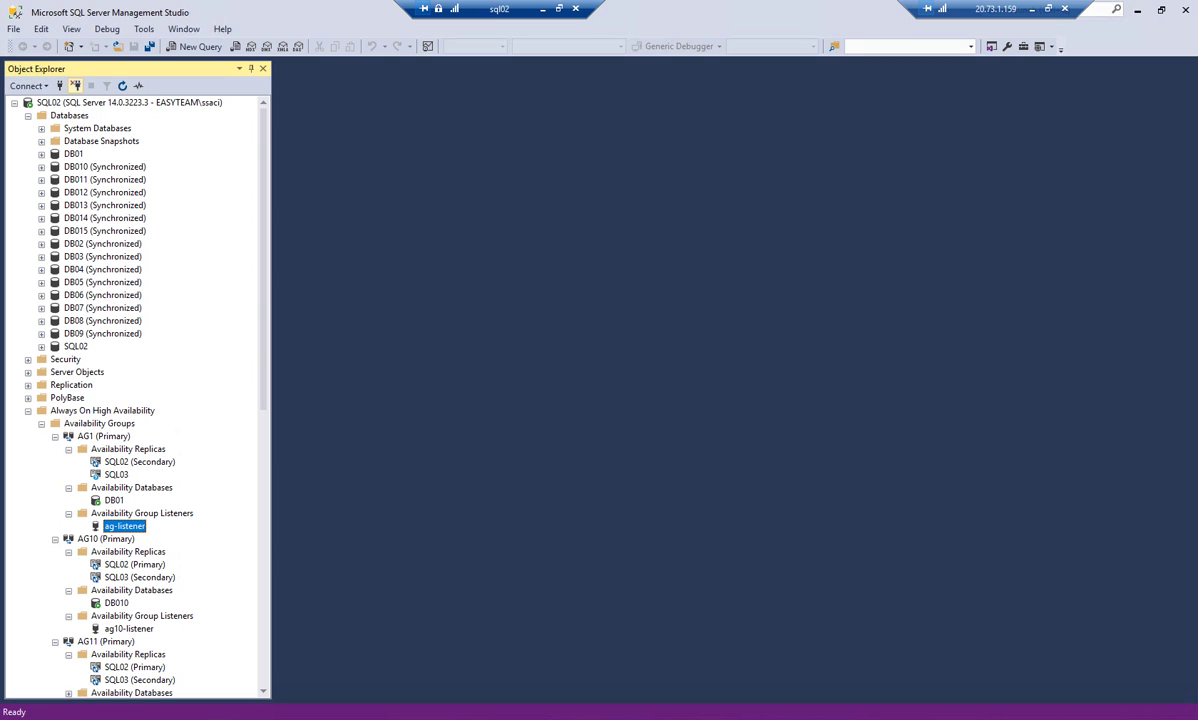
pyautogui.click(60, 85)
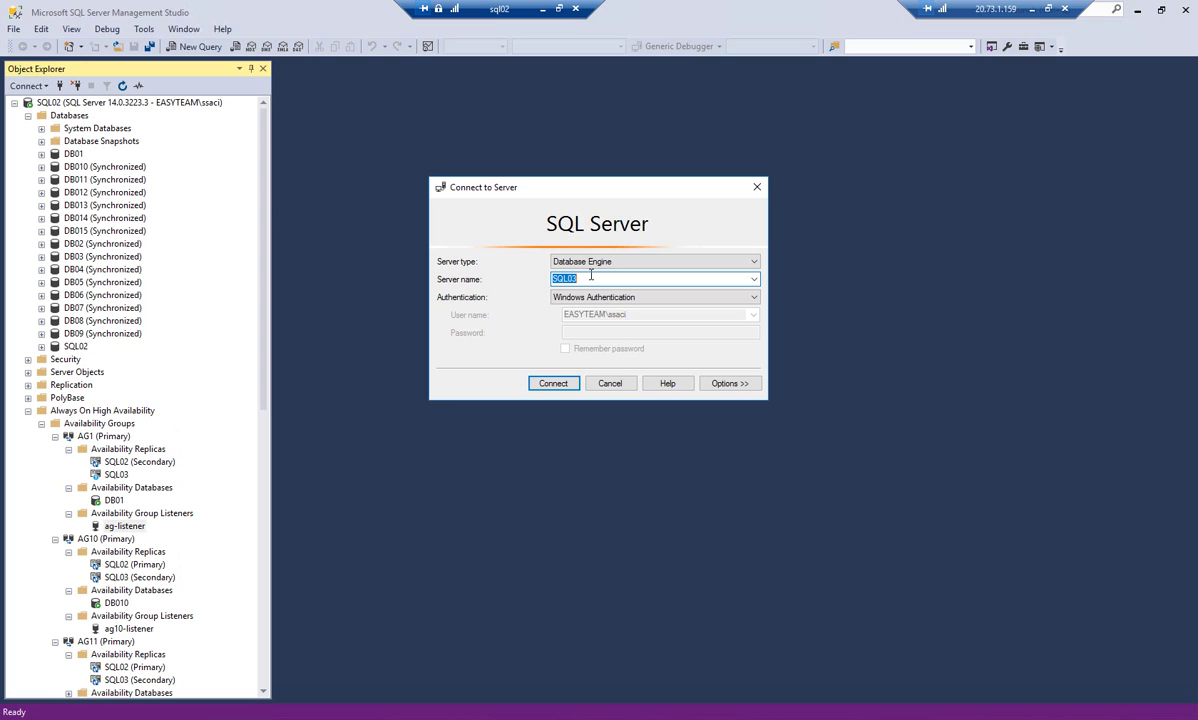
pyautogui.write('ag-listener')
pyautogui.press('Return')
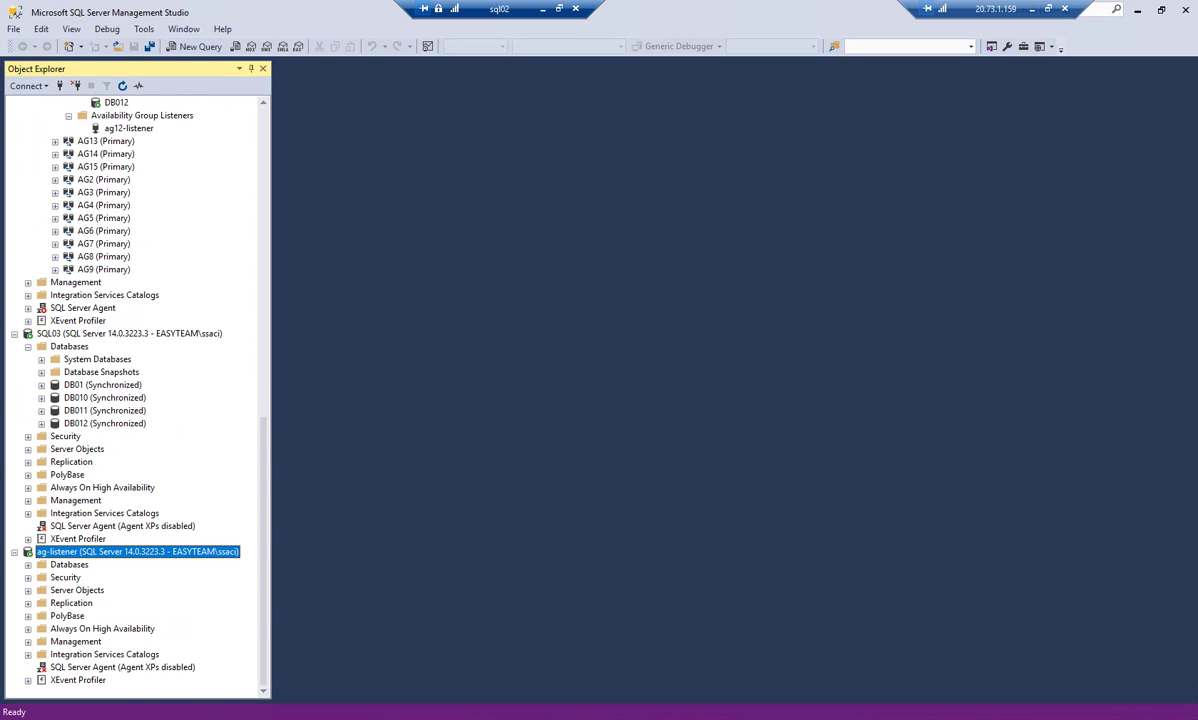
pyautogui.click(28, 565)
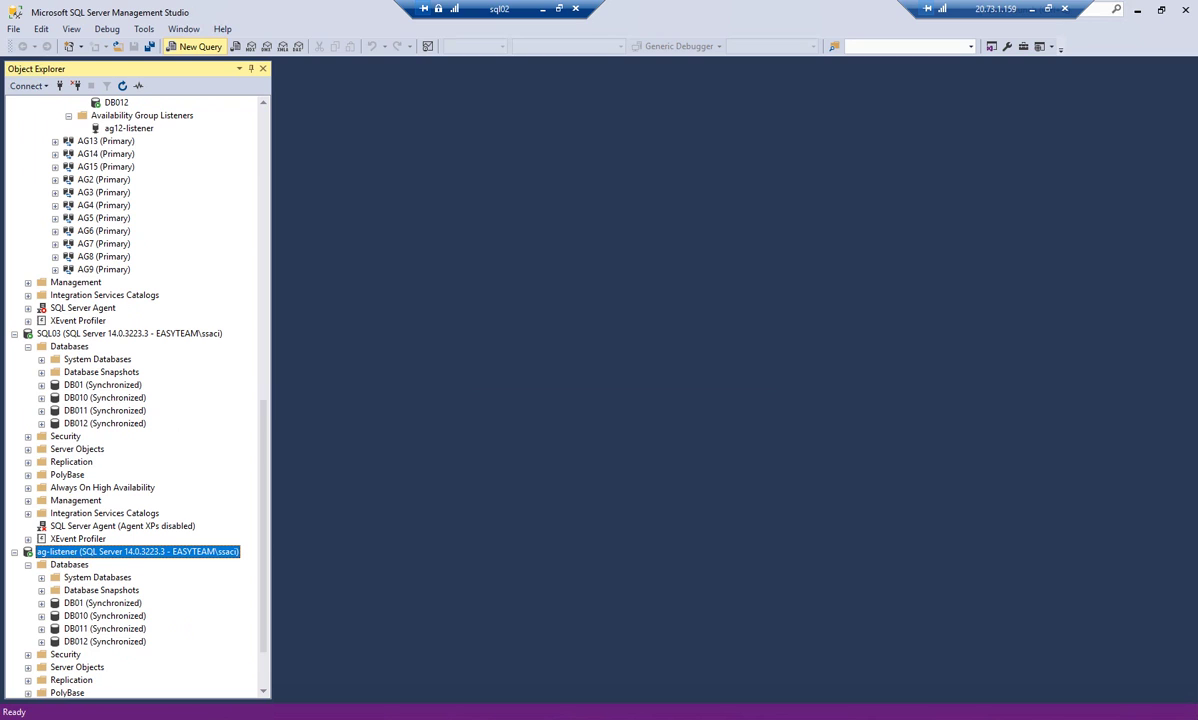
pyautogui.click(200, 46)
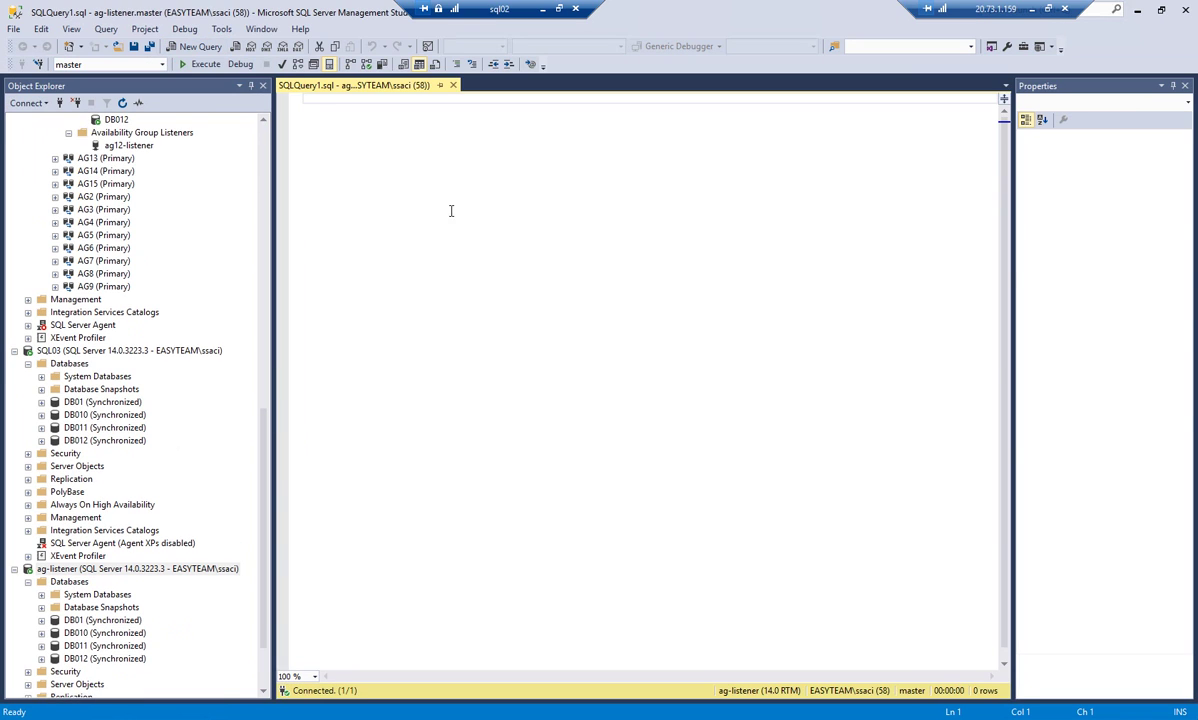
pyautogui.write('select ')
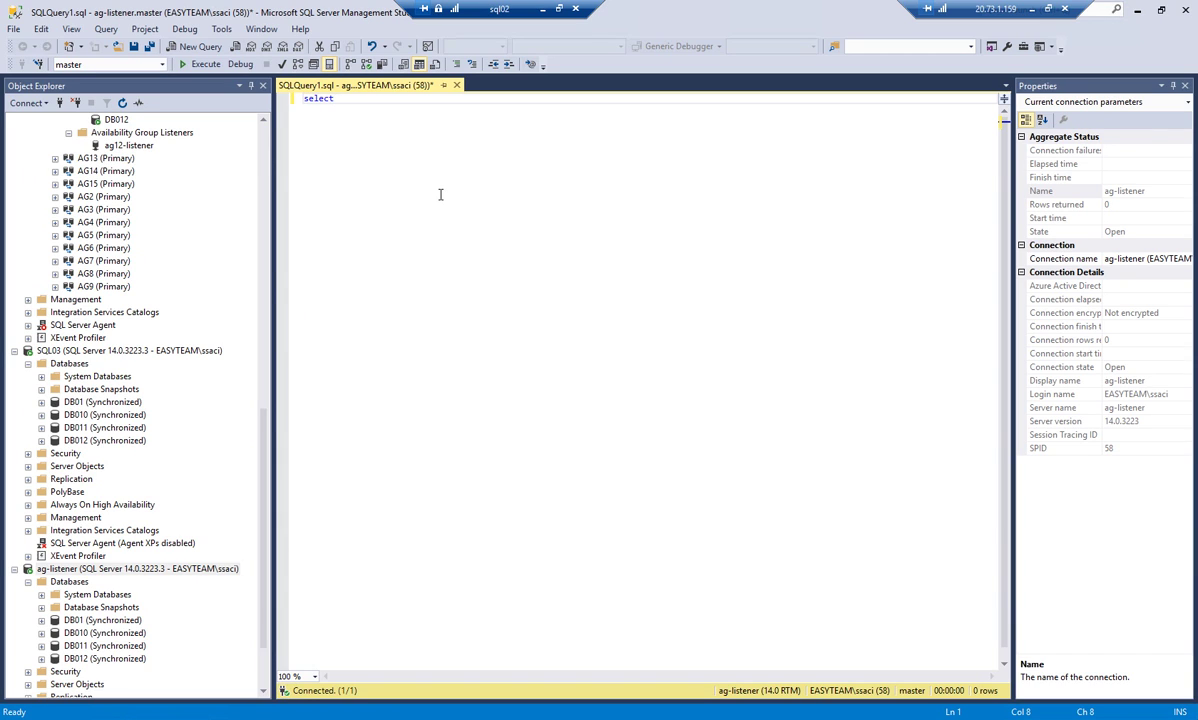
pyautogui.write('@@servername')
pyautogui.press('Return')
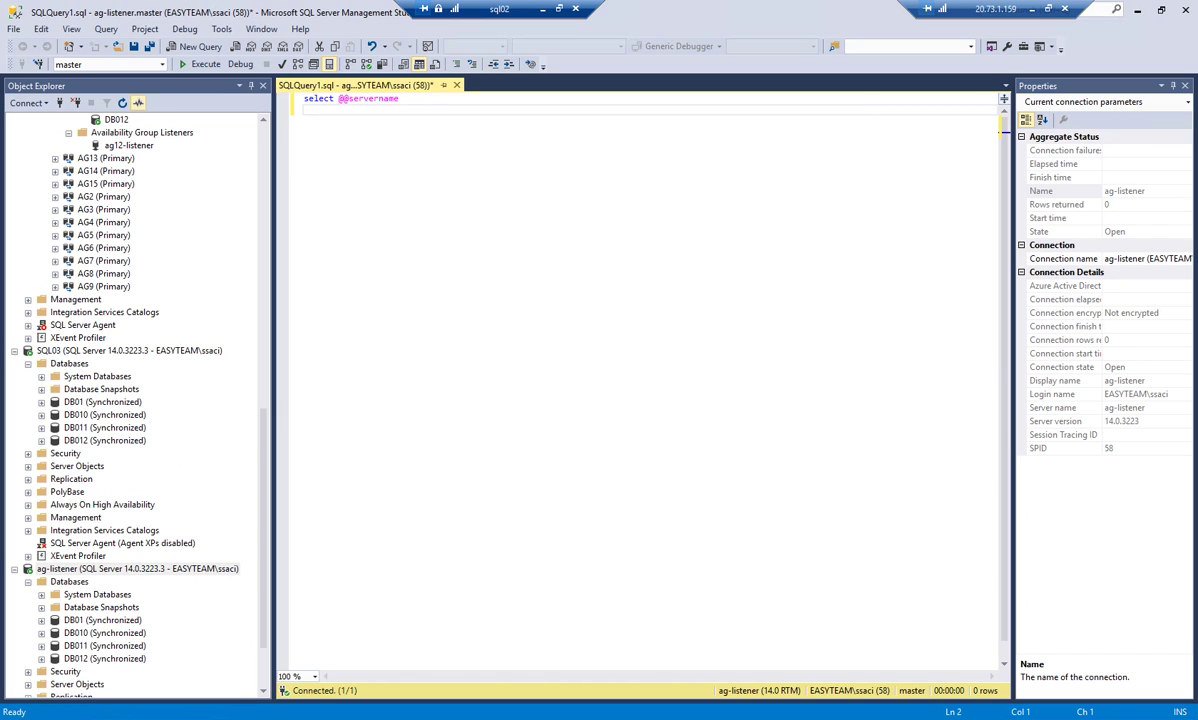
pyautogui.press('F5')
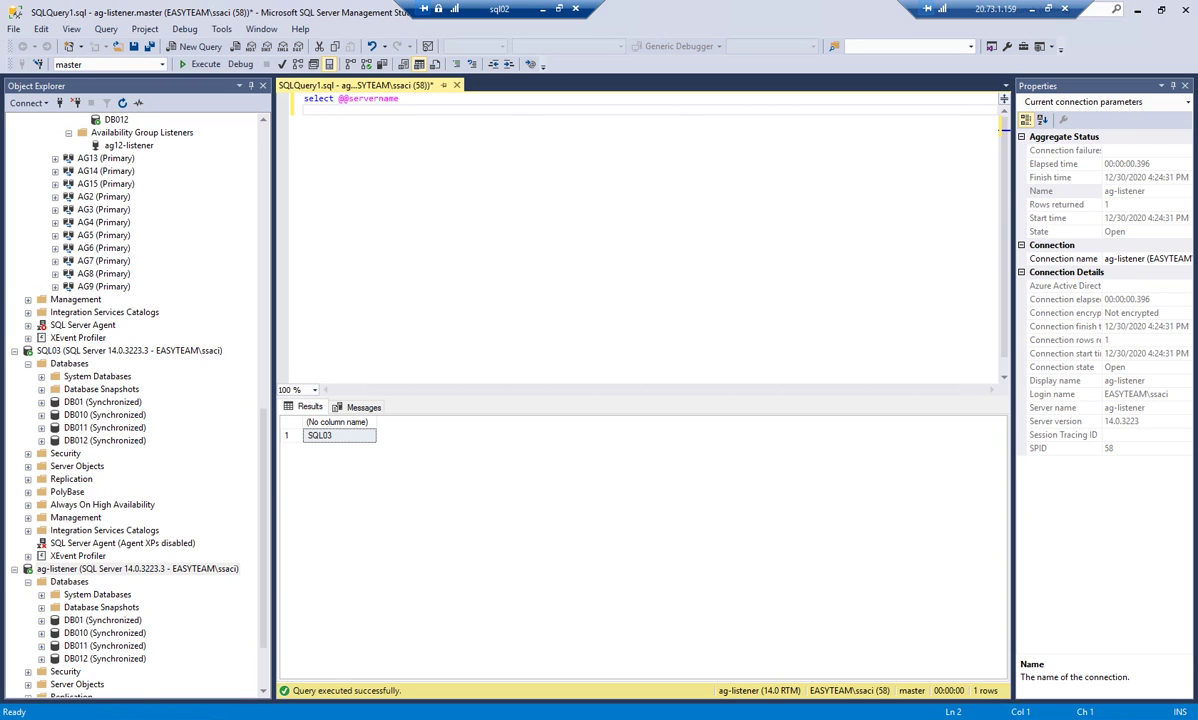
# - Examine the availability replicas of AG13 and collapse the group again
pyautogui.click(55, 158)
pyautogui.click(68, 171)
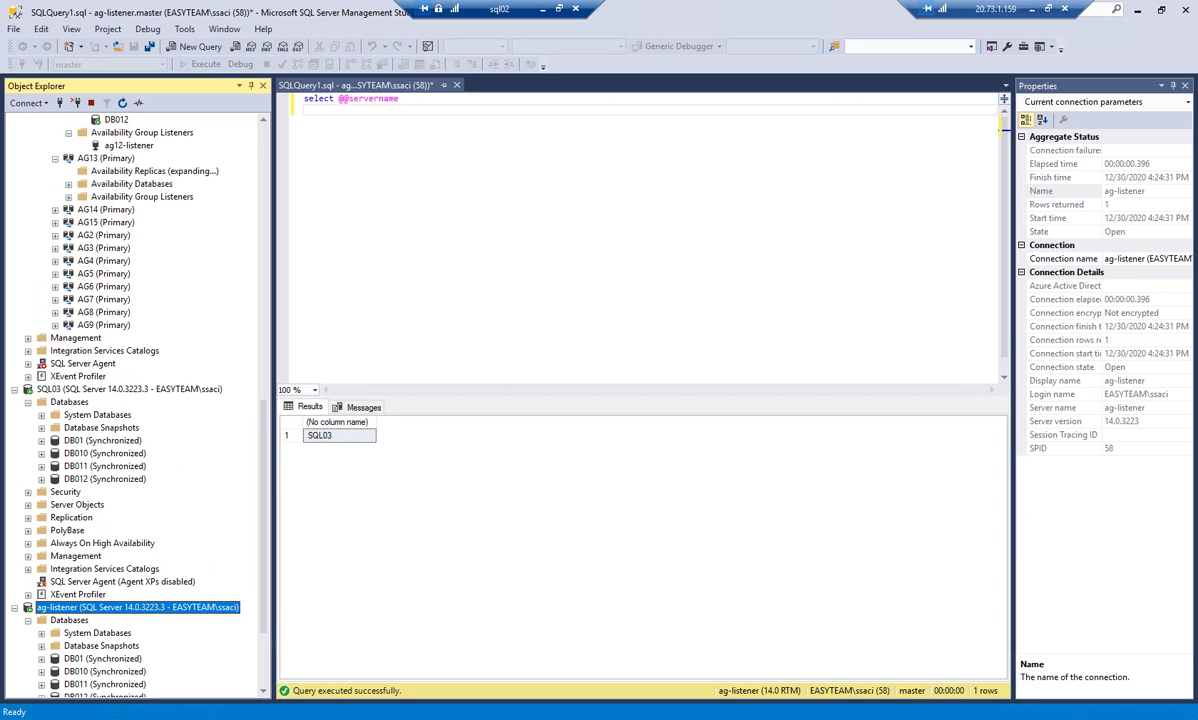
pyautogui.click(134, 197)
pyautogui.click(139, 184)
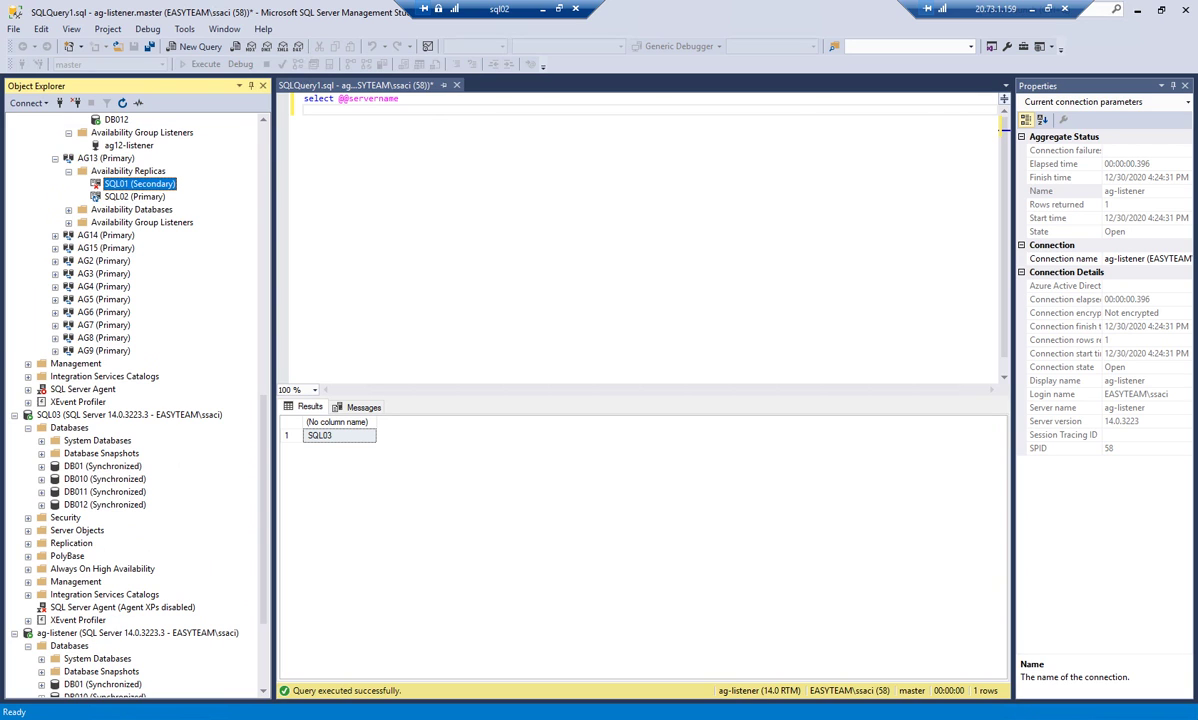
pyautogui.click(55, 158)
# - Connect to AG12's listener as Database Engine server ag12-listener with Windows Authentication
pyautogui.scroll(4, 138, 400)
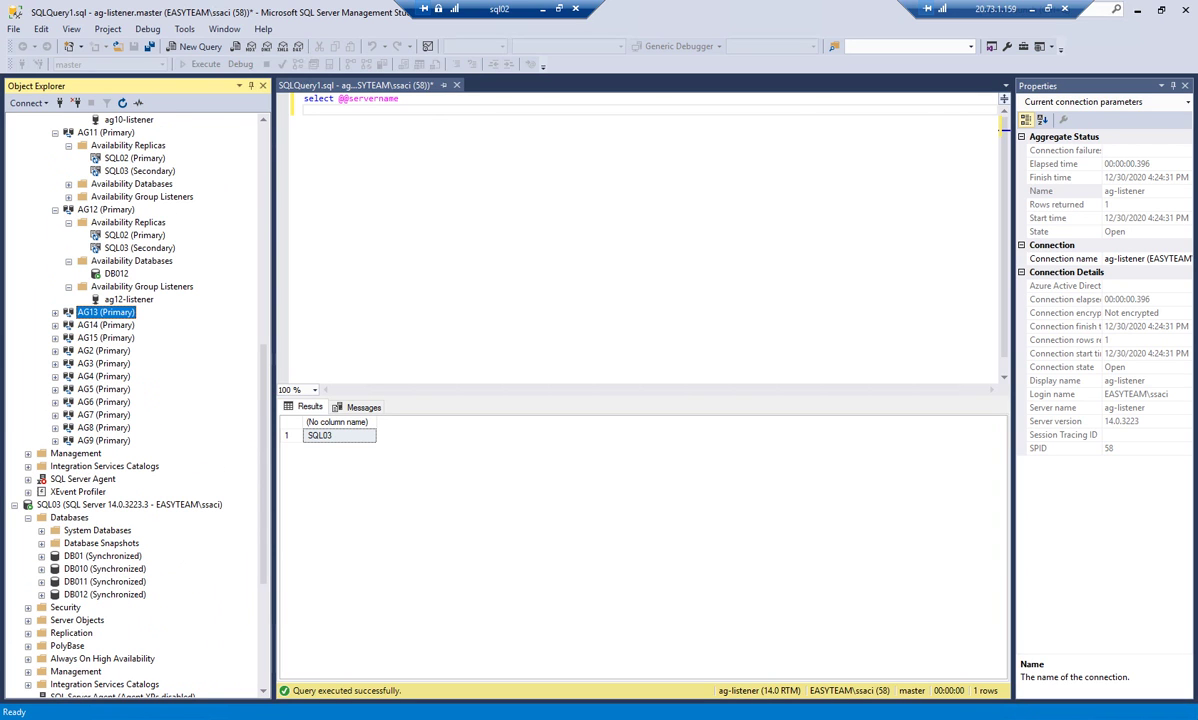
pyautogui.click(139, 248)
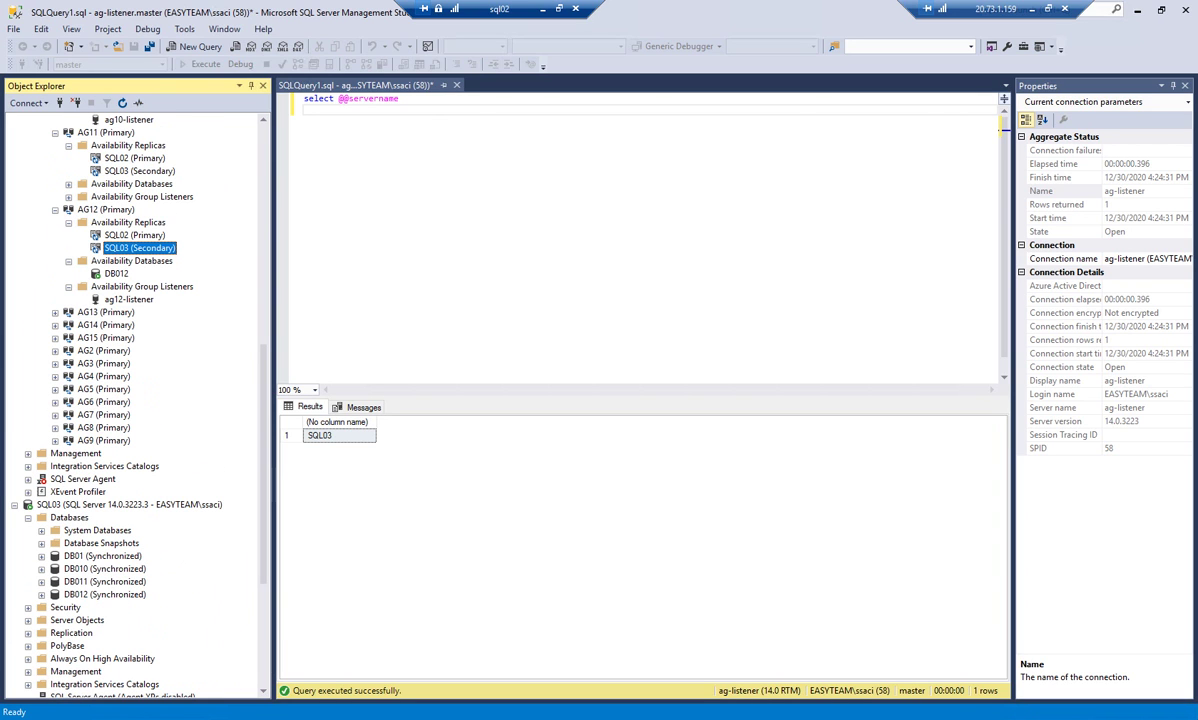
pyautogui.click(129, 299)
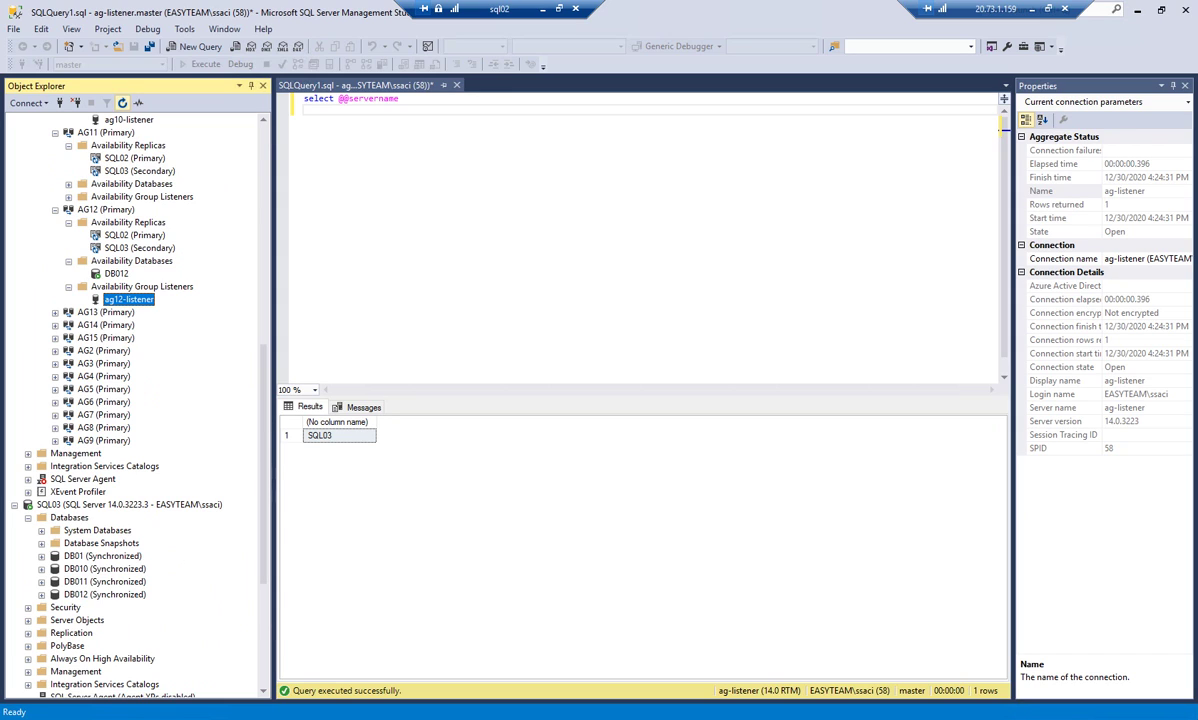
pyautogui.click(60, 103)
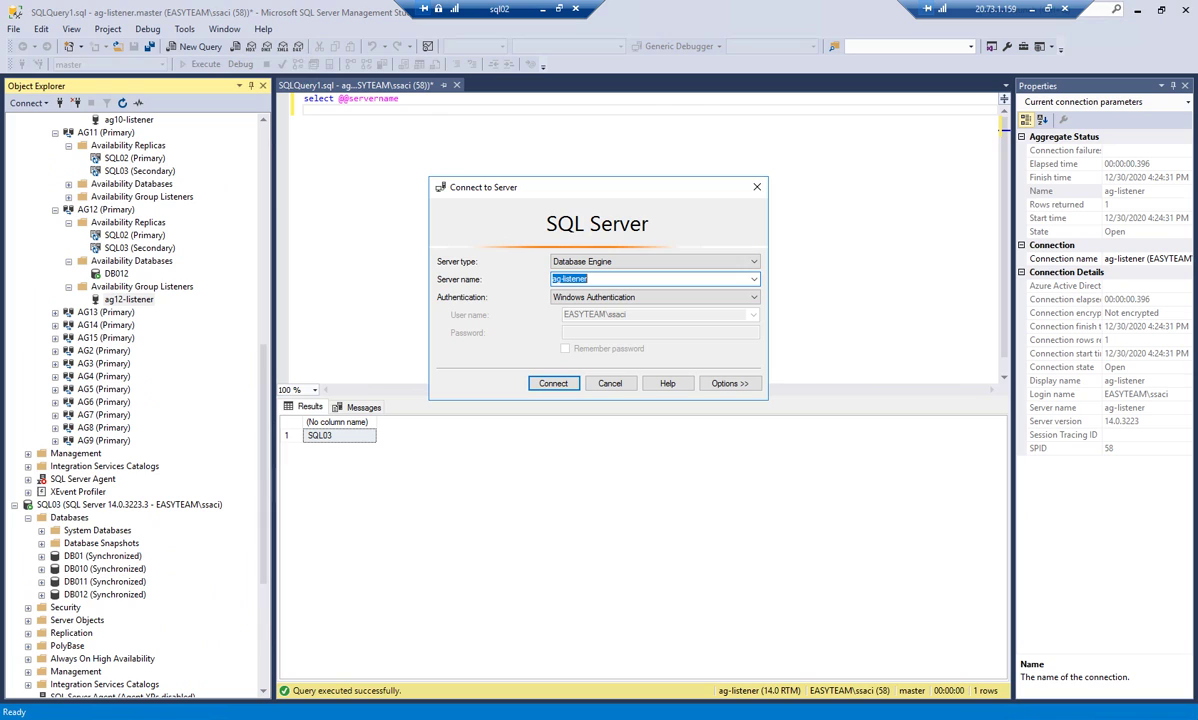
pyautogui.click(565, 279)
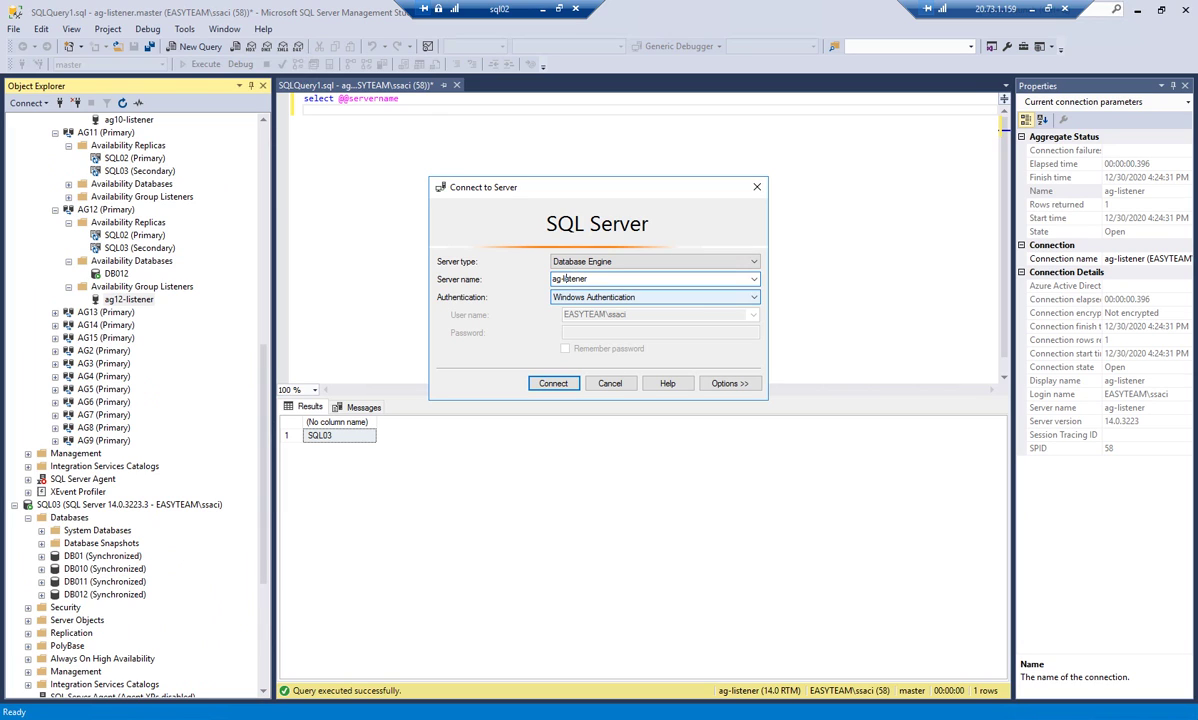
pyautogui.press('BackSpace')
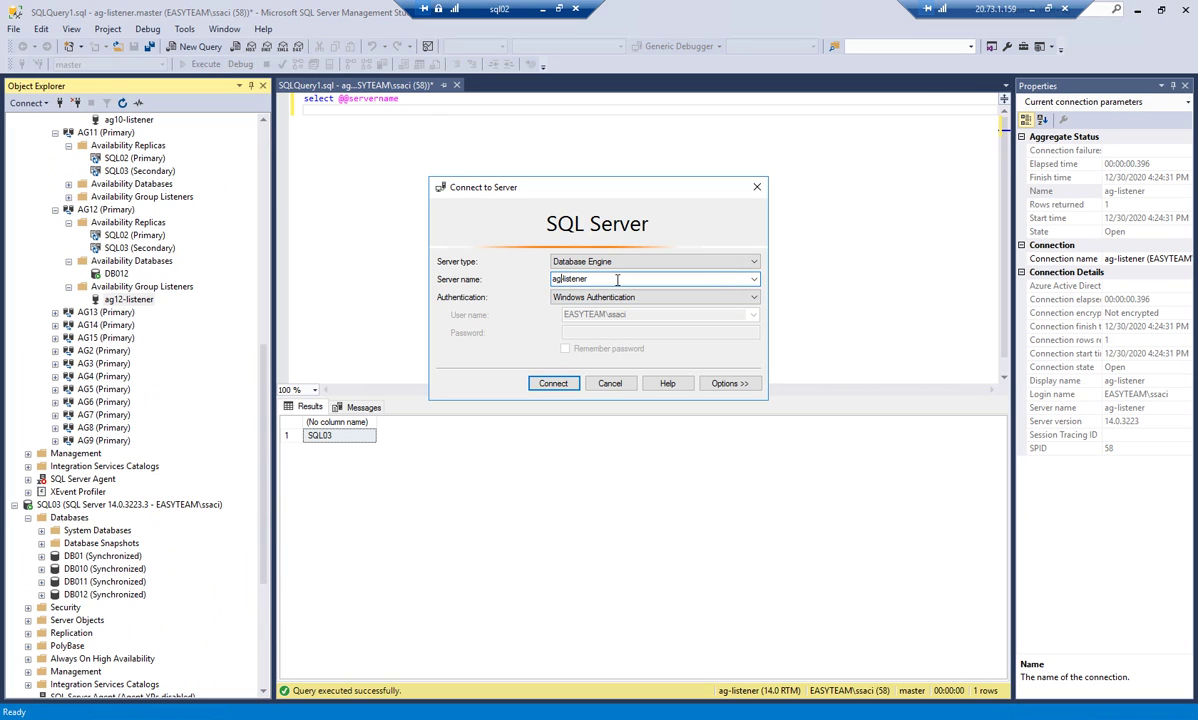
pyautogui.write('12')
pyautogui.press('Return')
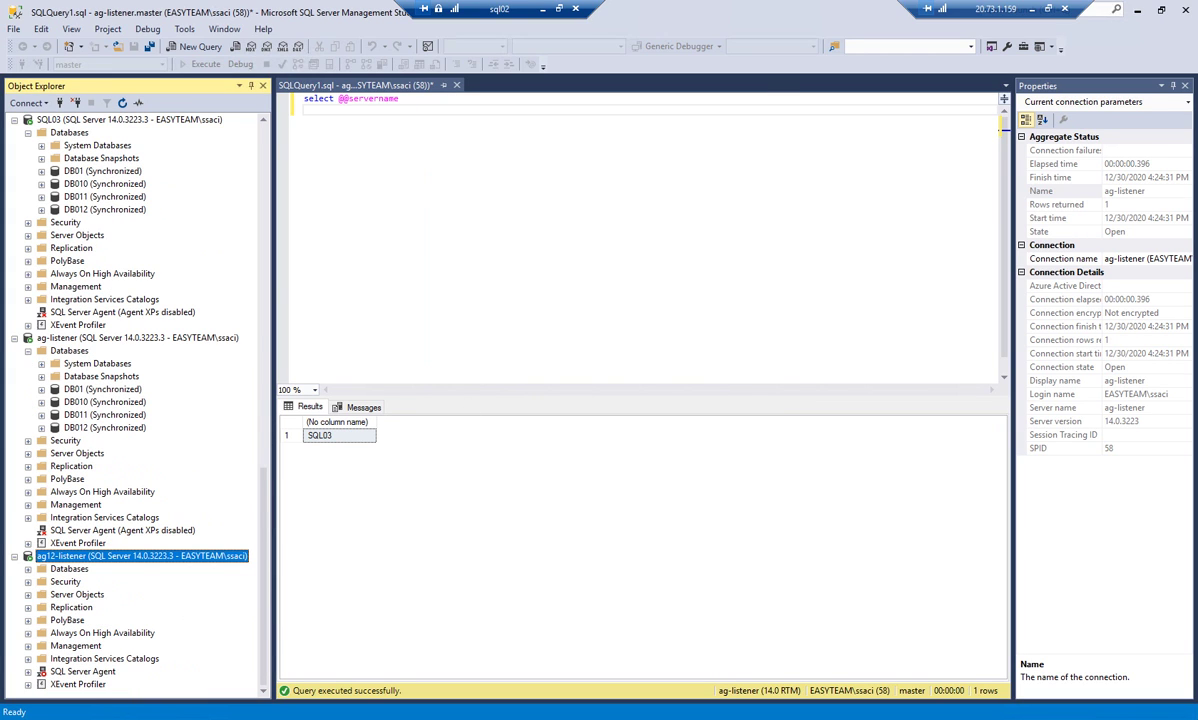
pyautogui.click(195, 46)
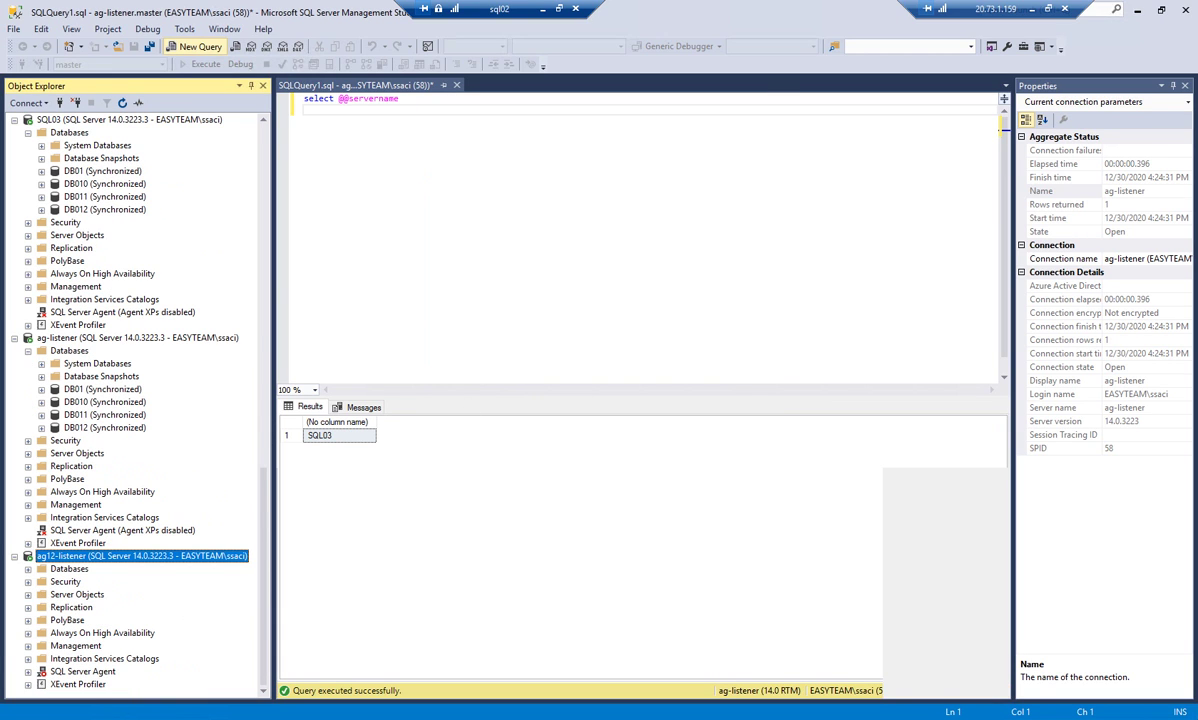
pyautogui.write('select ')
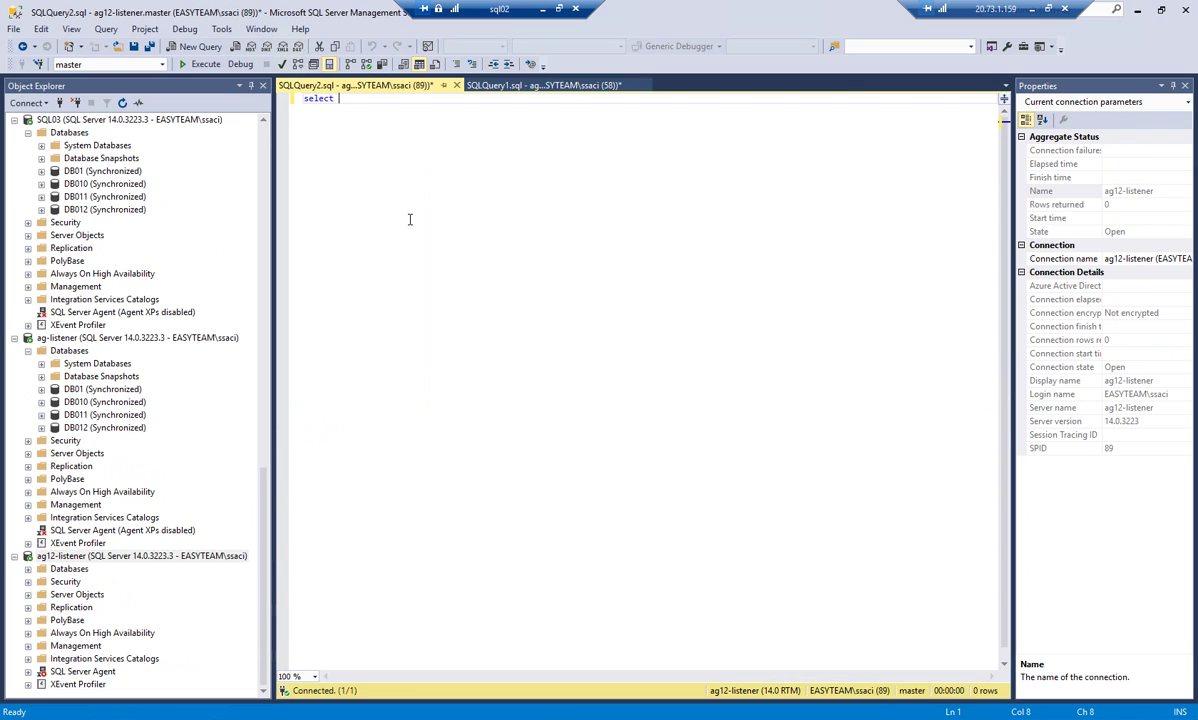
pyautogui.write('@@servername')
pyautogui.press('Return')
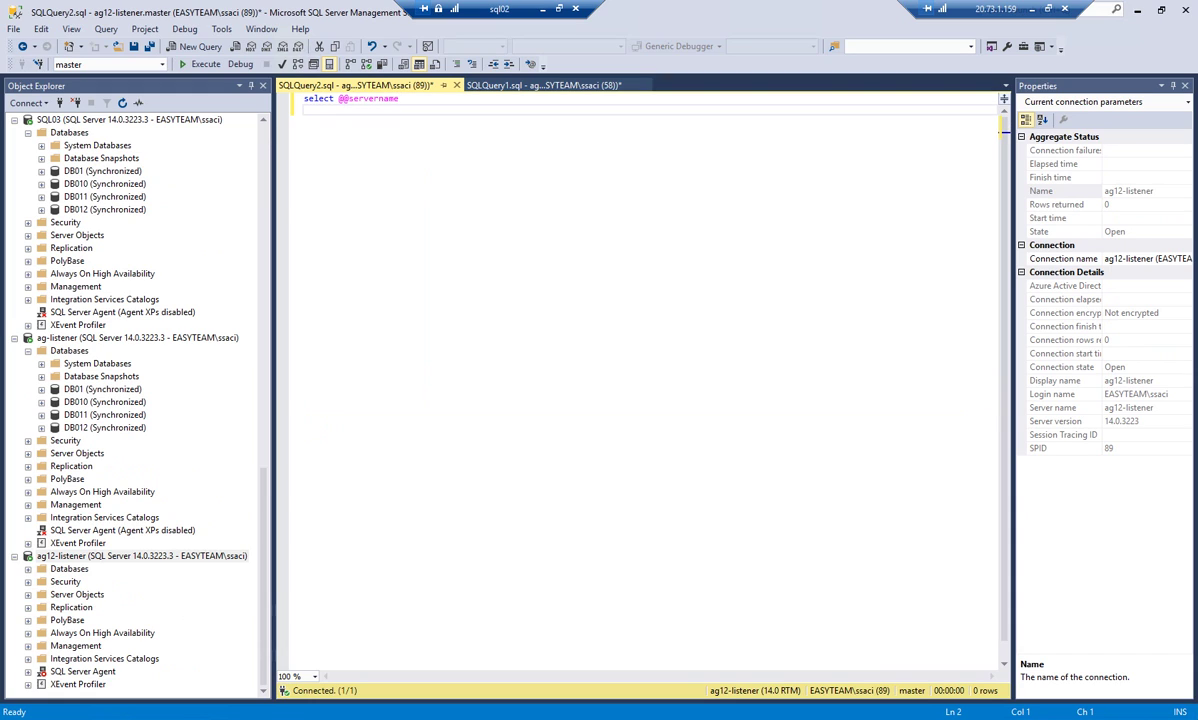
pyautogui.press('F5')
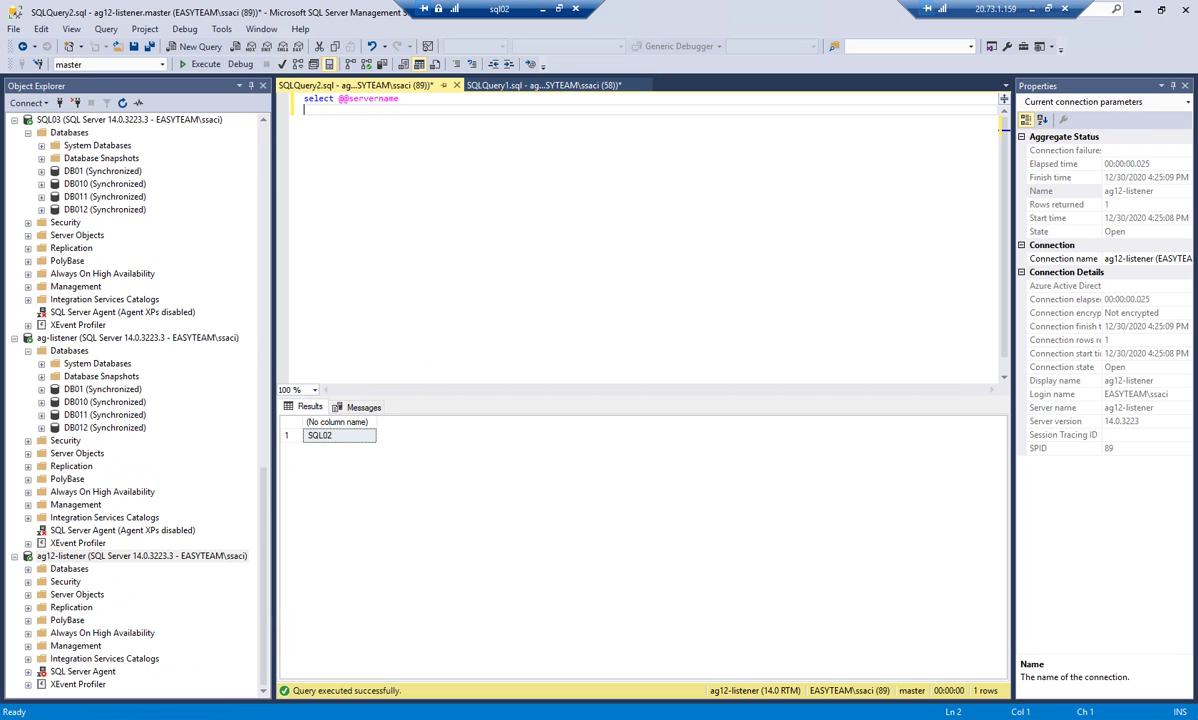
# - Start a planned failover of availability group AG12 on SQL02 and choose SQL03 as the new primary replica
pyautogui.scroll(12, 130, 400)
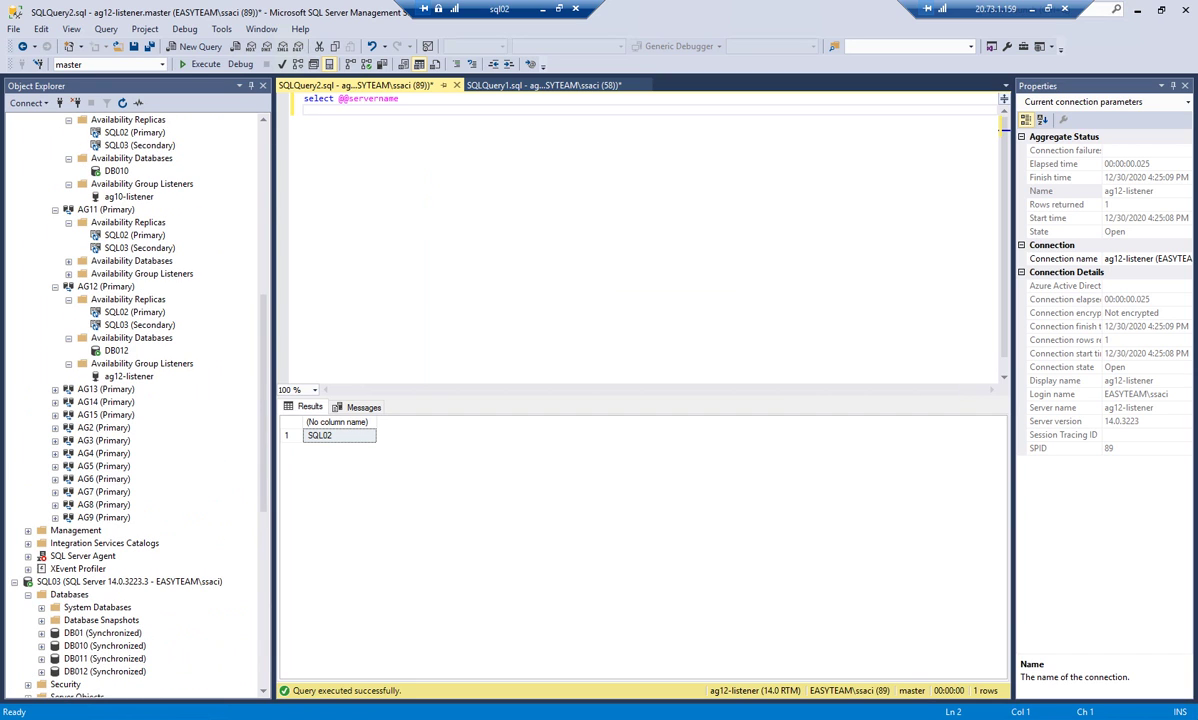
pyautogui.scroll(1, 130, 400)
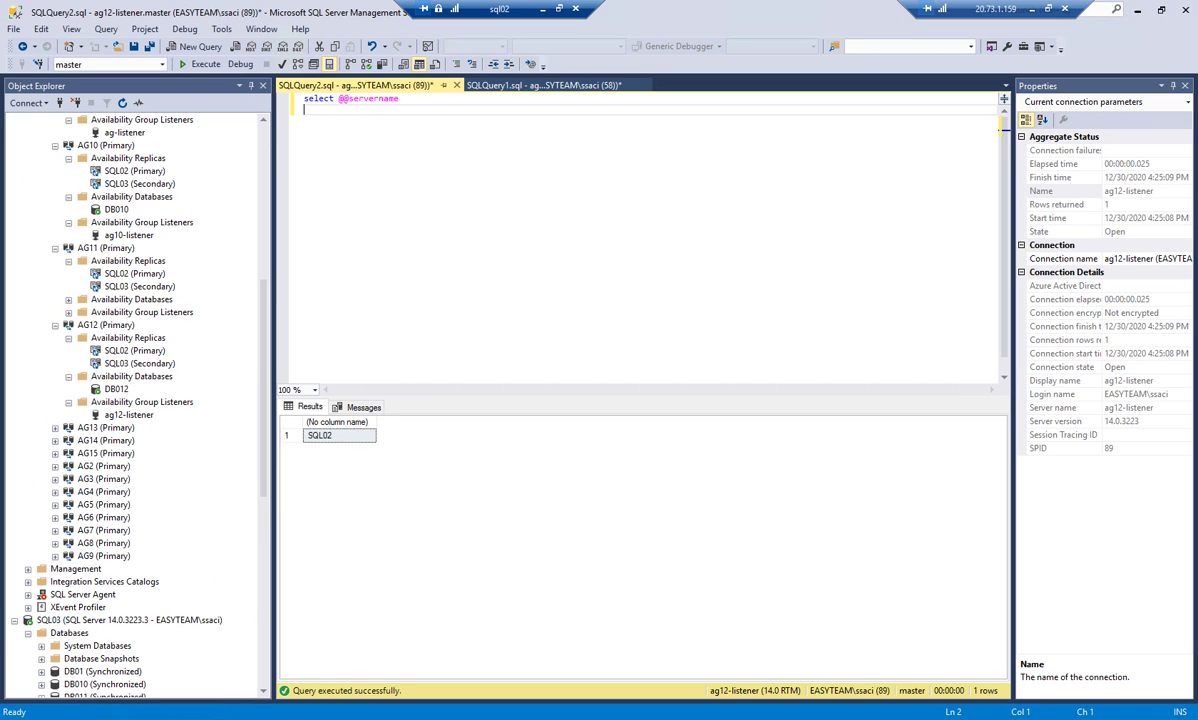
pyautogui.click(129, 415)
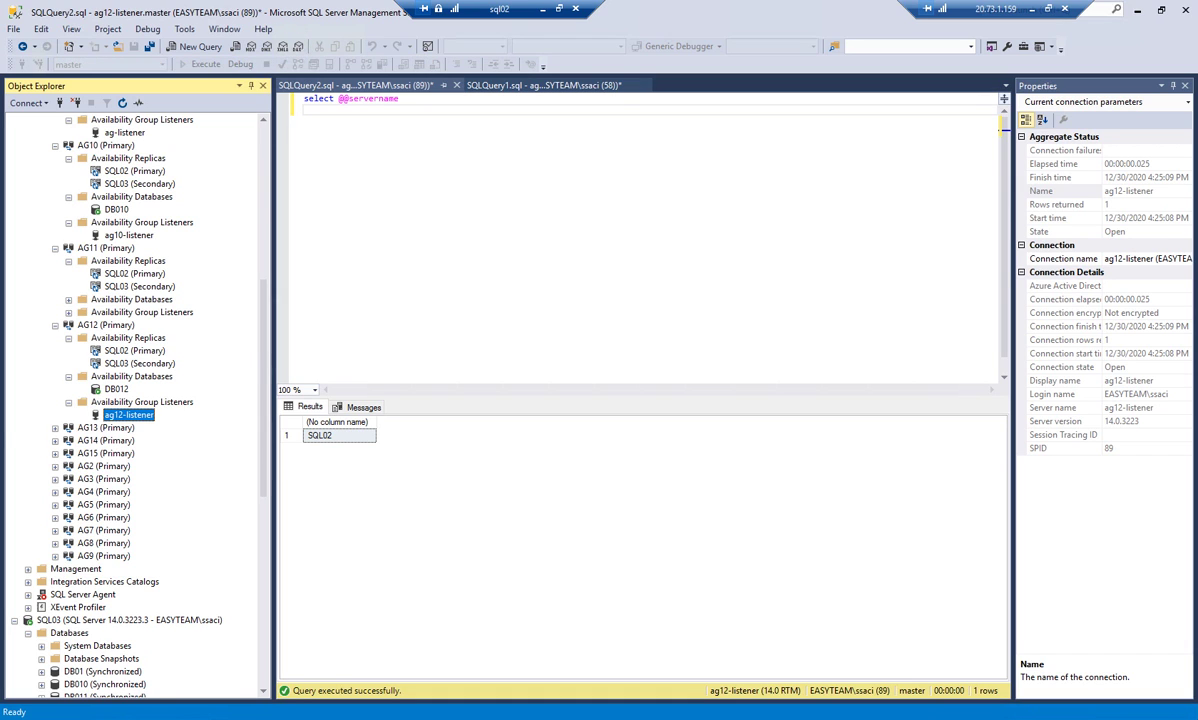
pyautogui.scroll(-5, 135, 400)
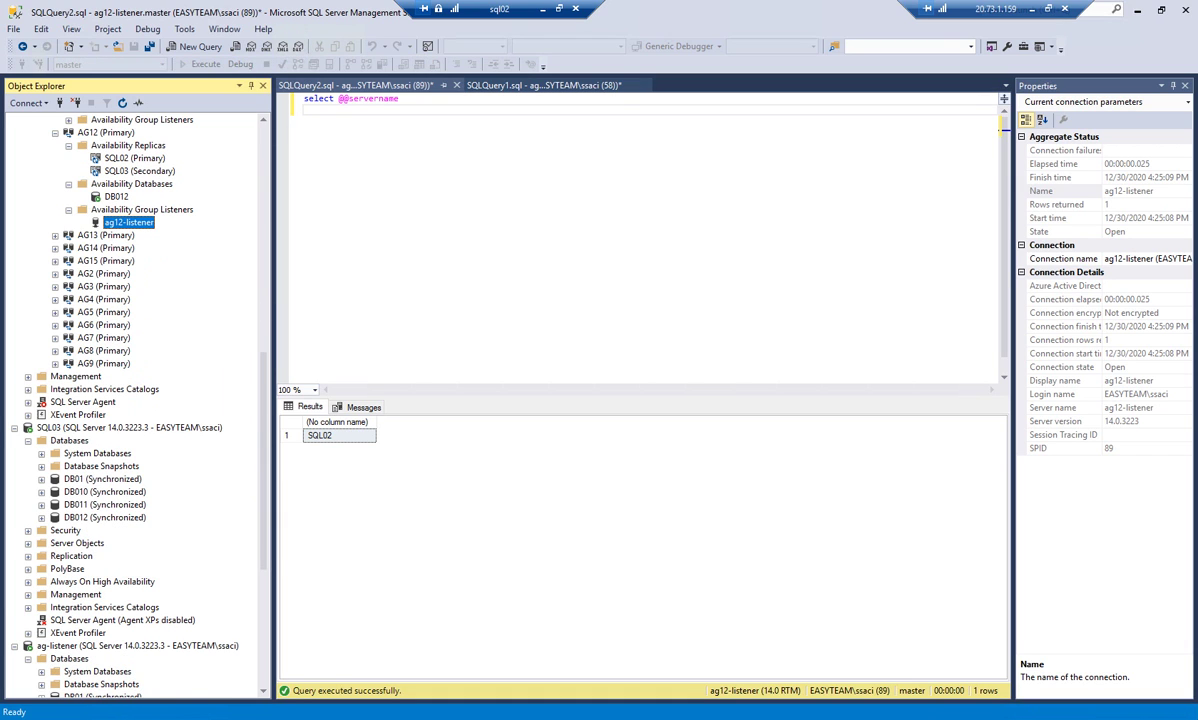
pyautogui.scroll(2, 135, 400)
pyautogui.click(128, 223)
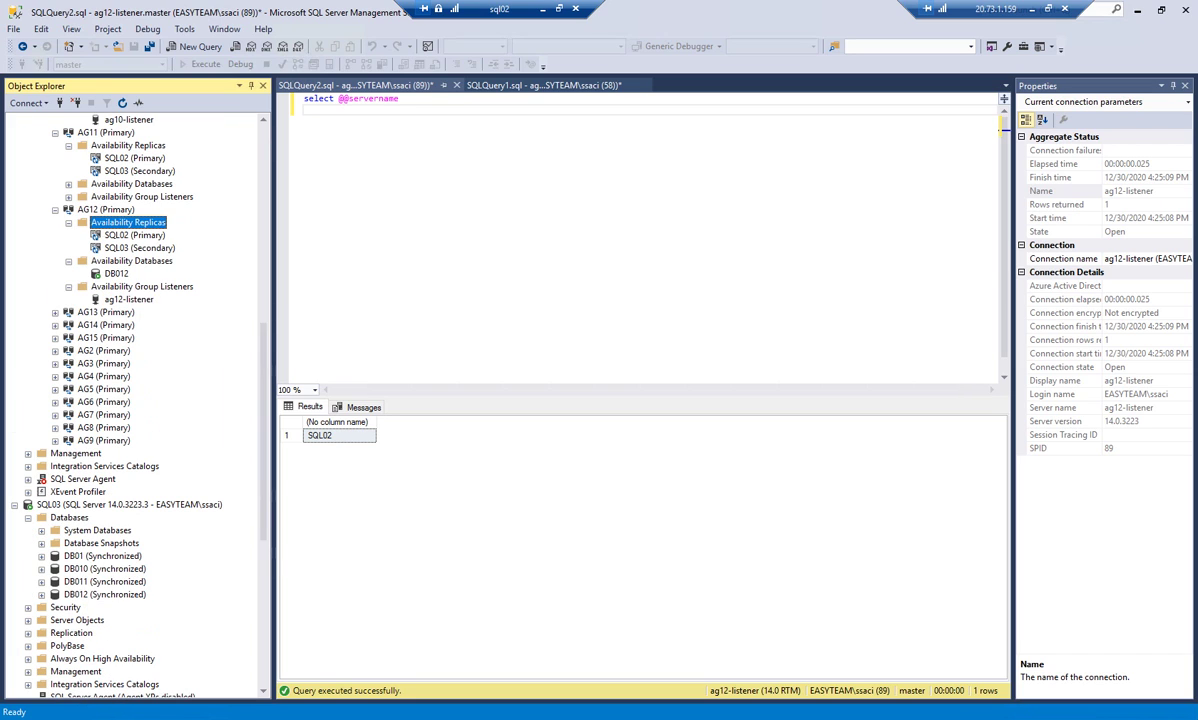
pyautogui.rightClick(117, 210)
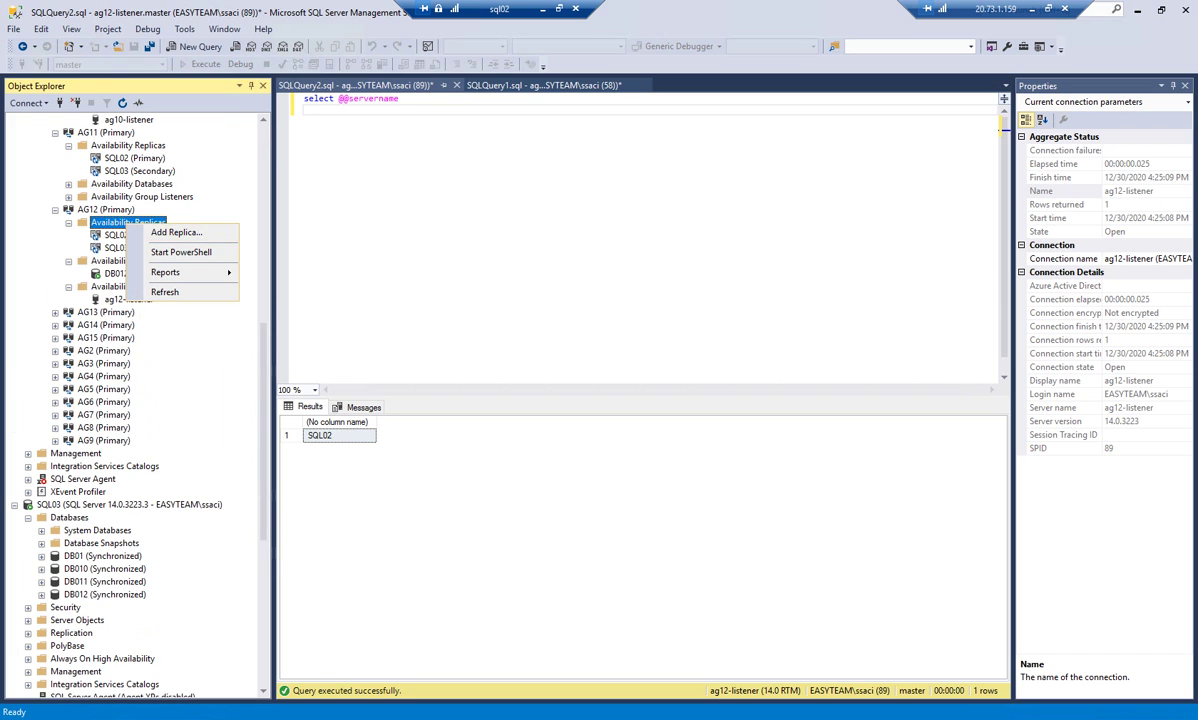
pyautogui.press('Escape')
pyautogui.rightClick(101, 211)
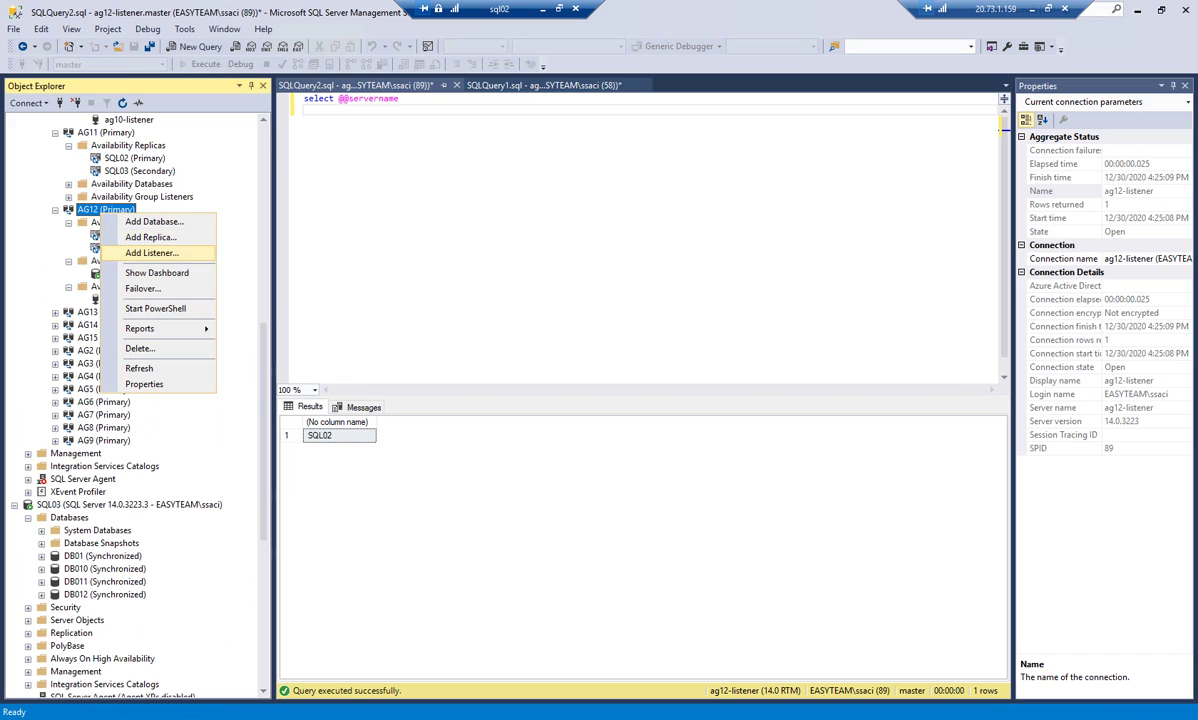
pyautogui.click(143, 289)
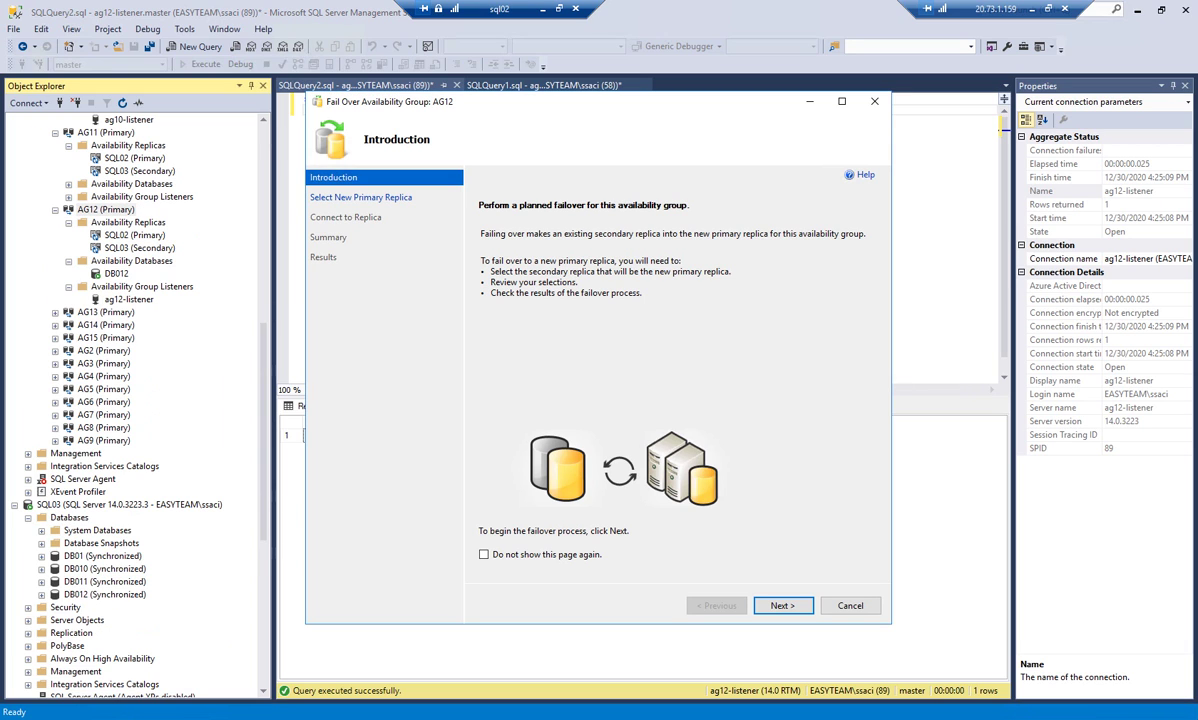
pyautogui.click(783, 606)
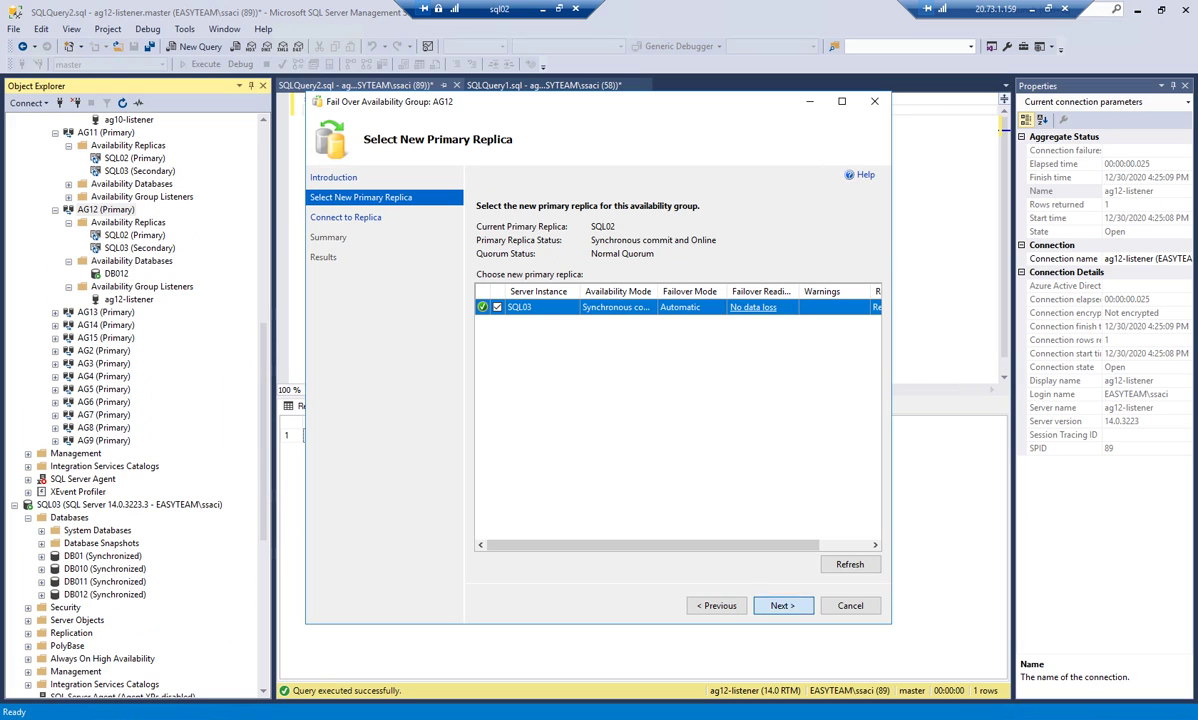
pyautogui.press('Return')
# - Connect to replica SQL03 with Windows Authentication and complete the AG12 failover
pyautogui.click(855, 266)
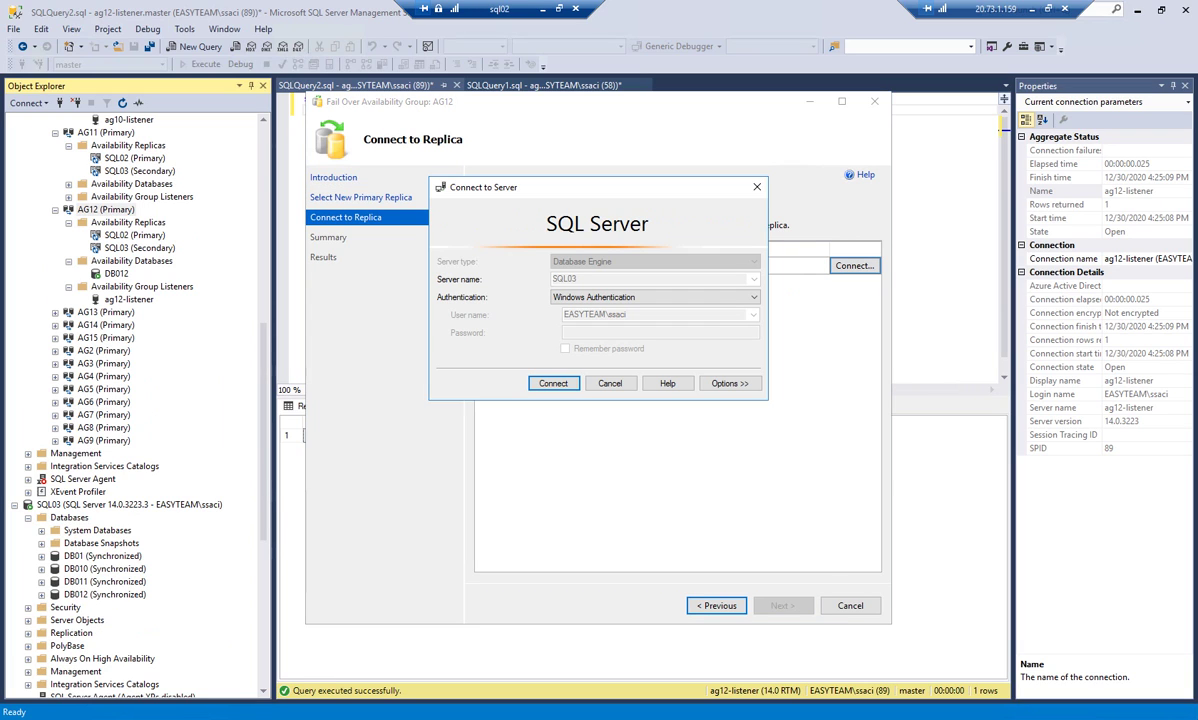
pyautogui.click(554, 384)
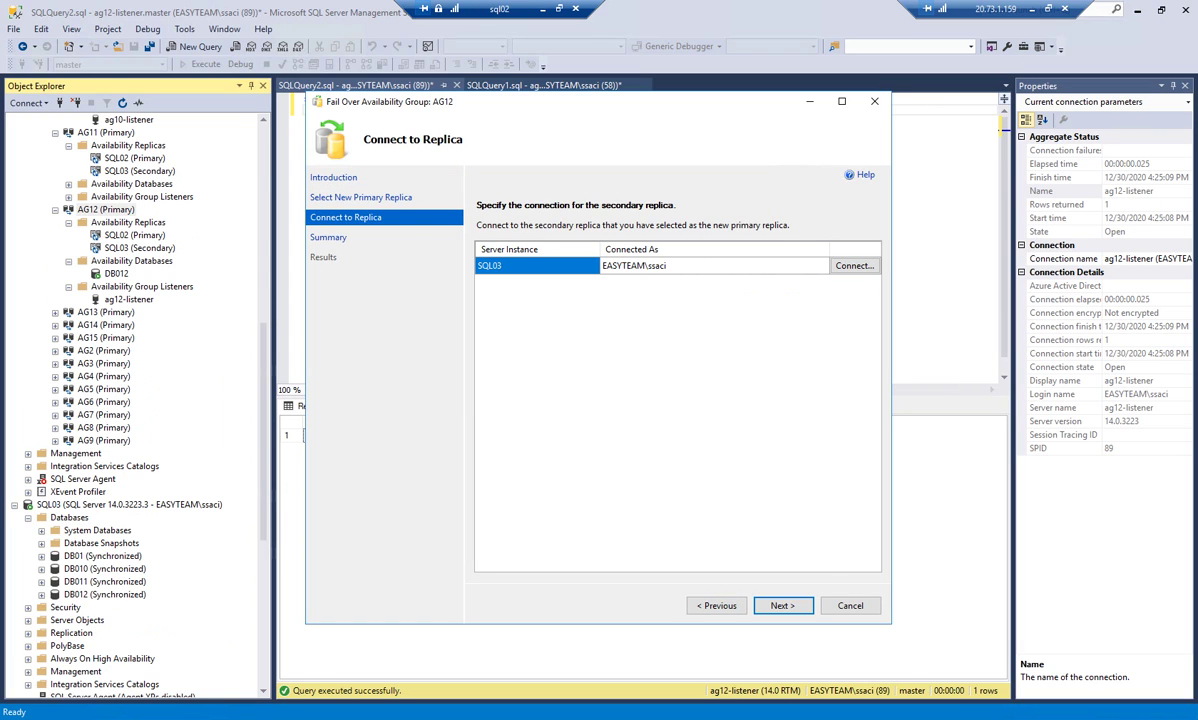
pyautogui.press('Return')
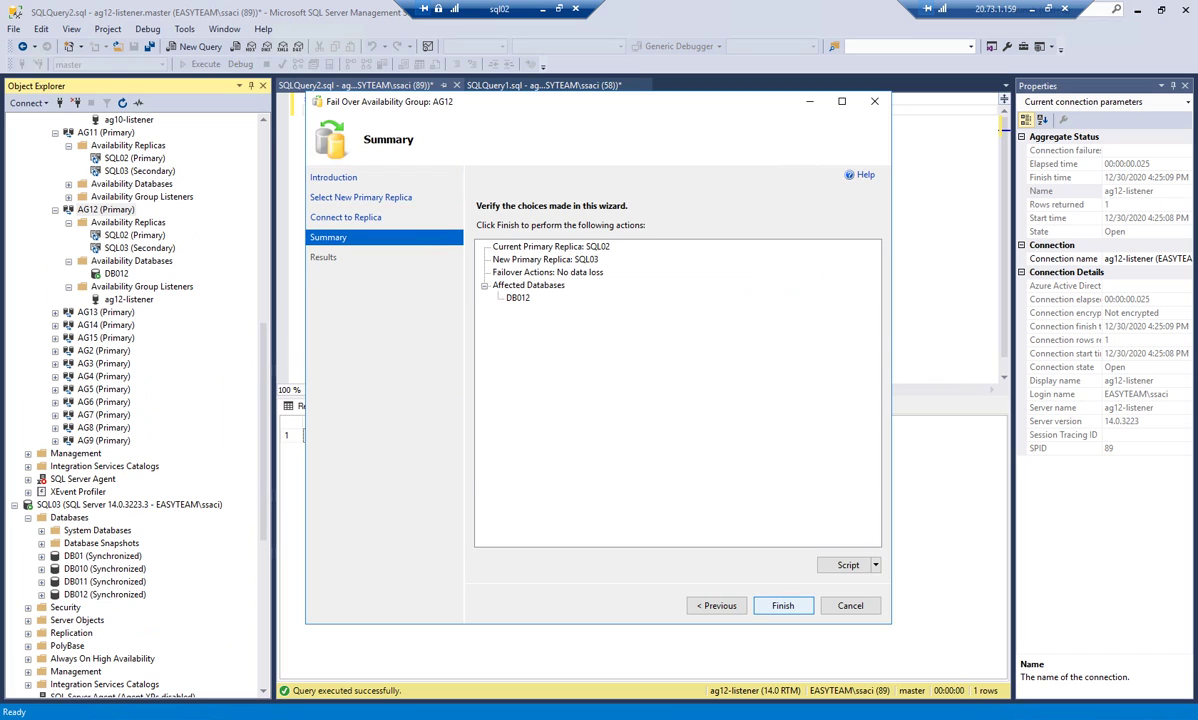
pyautogui.press('Return')
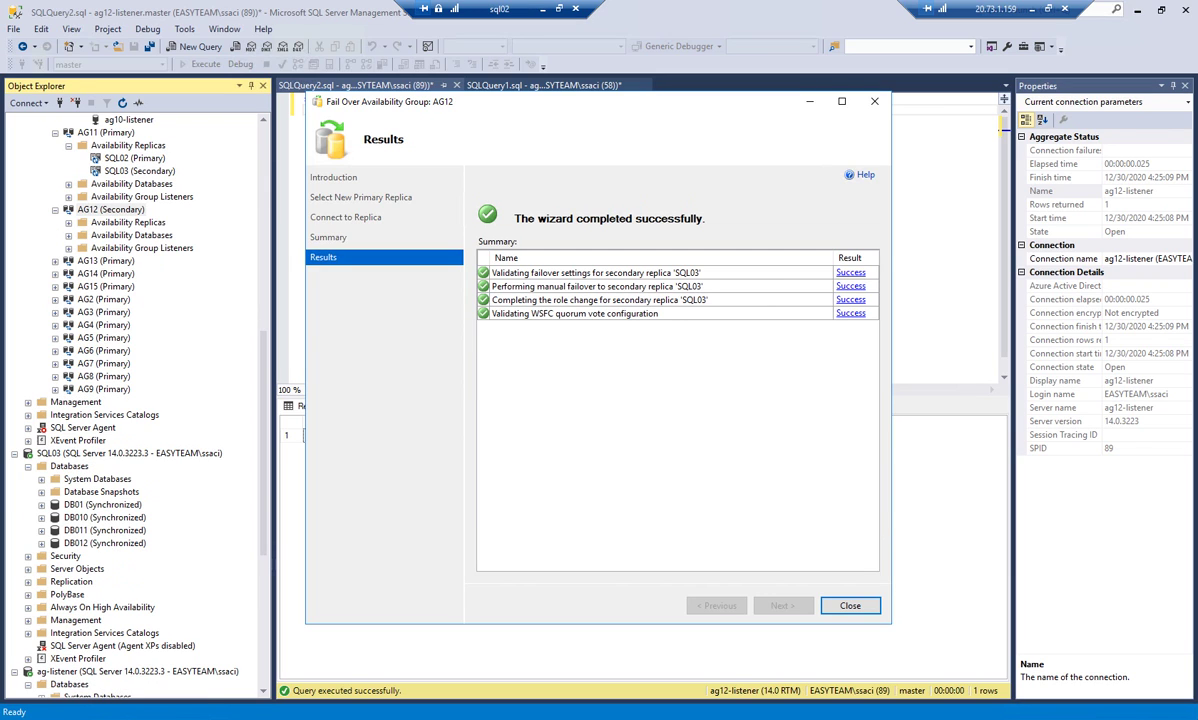
pyautogui.click(850, 606)
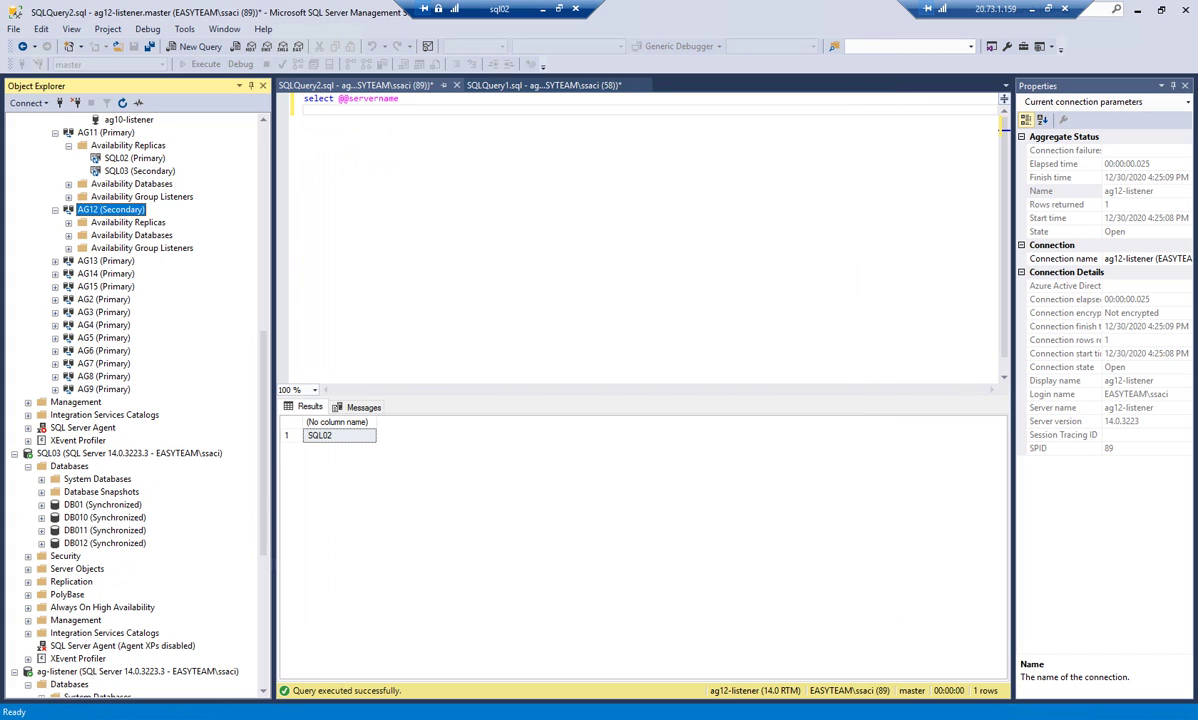
# - Expand and refresh AG12's availability replicas on SQL02 to check the roles of SQL02 and SQL03
pyautogui.click(68, 223)
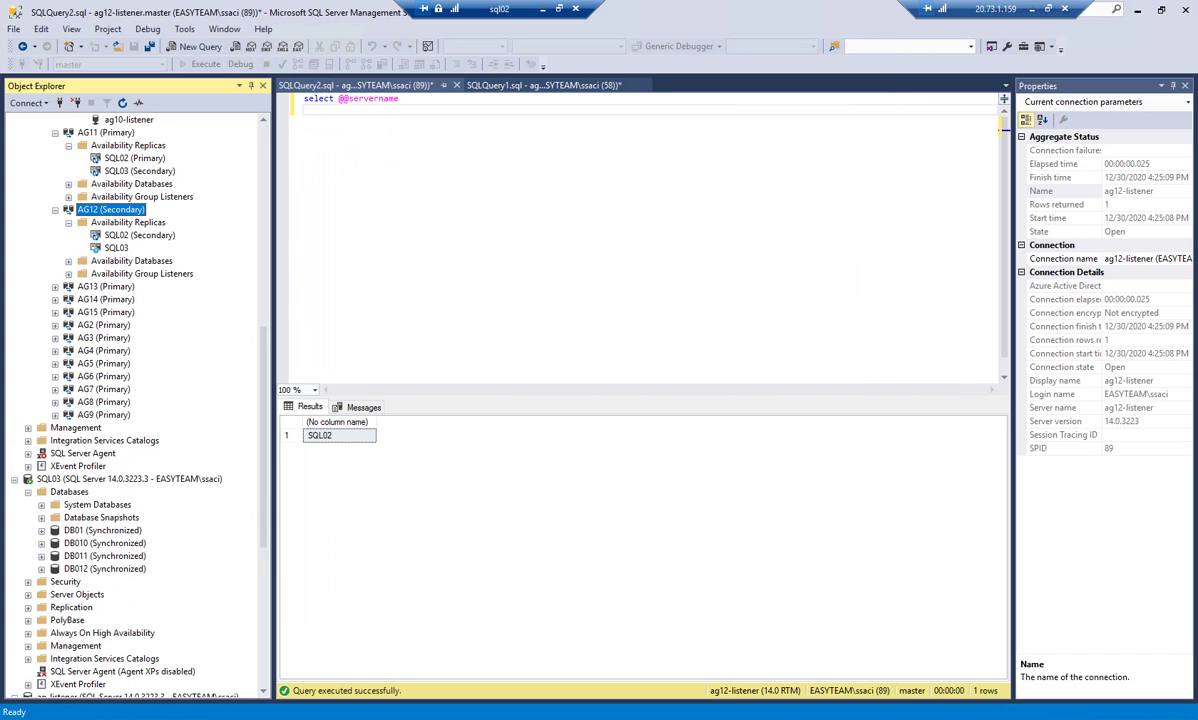
pyautogui.click(139, 235)
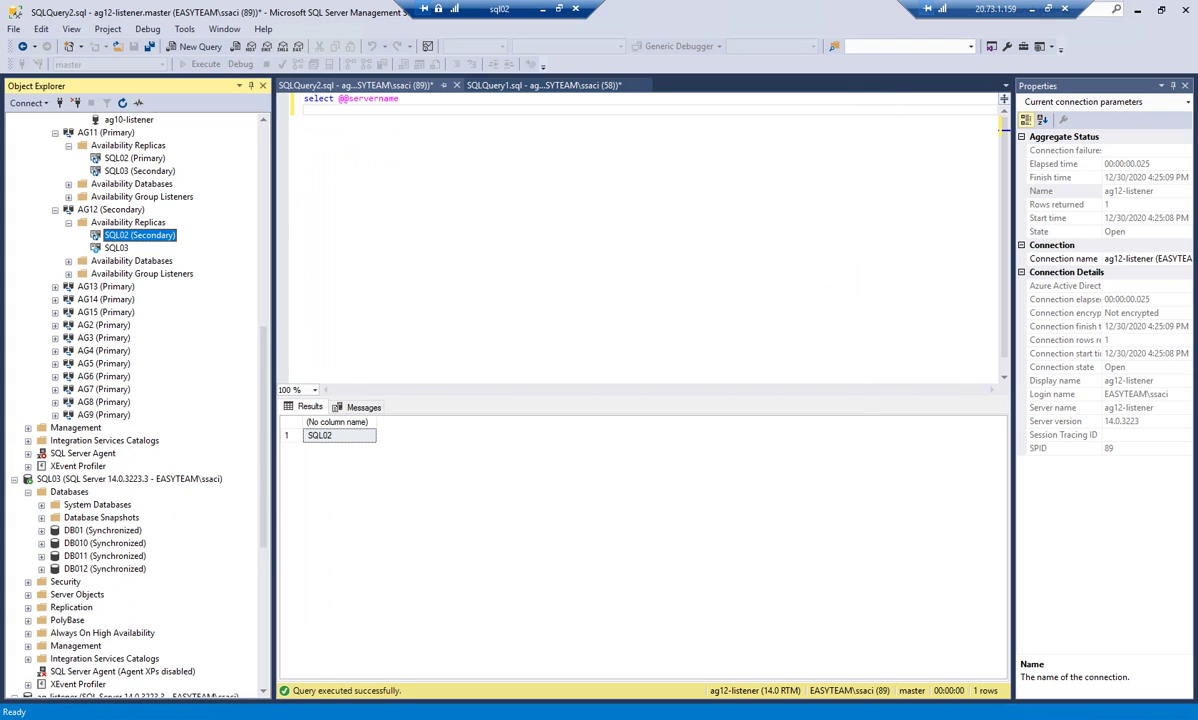
pyautogui.click(128, 222)
pyautogui.click(123, 103)
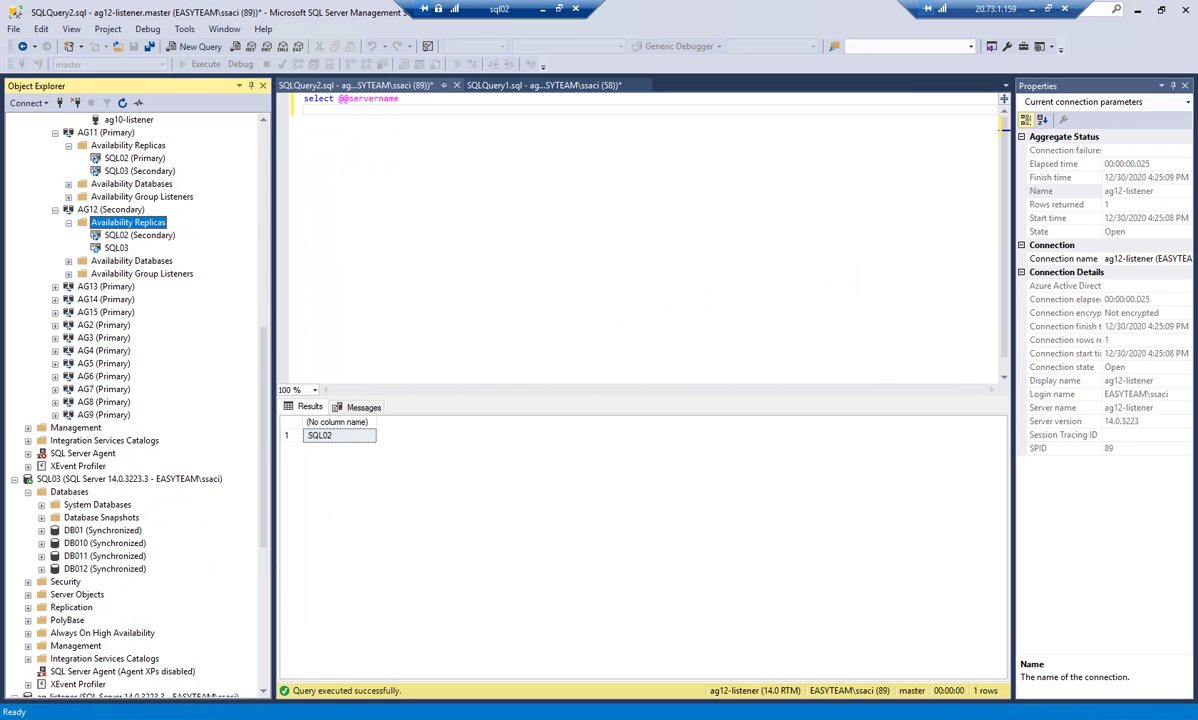
pyautogui.scroll(-7, 135, 400)
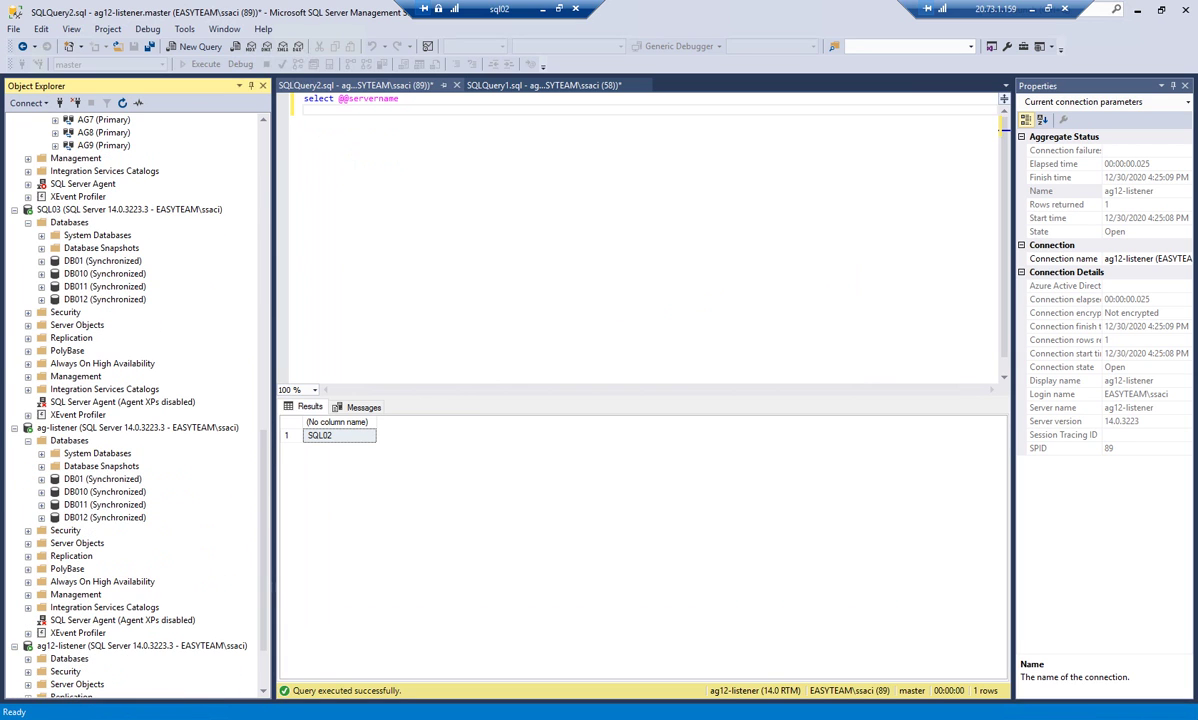
pyautogui.scroll(-2, 135, 400)
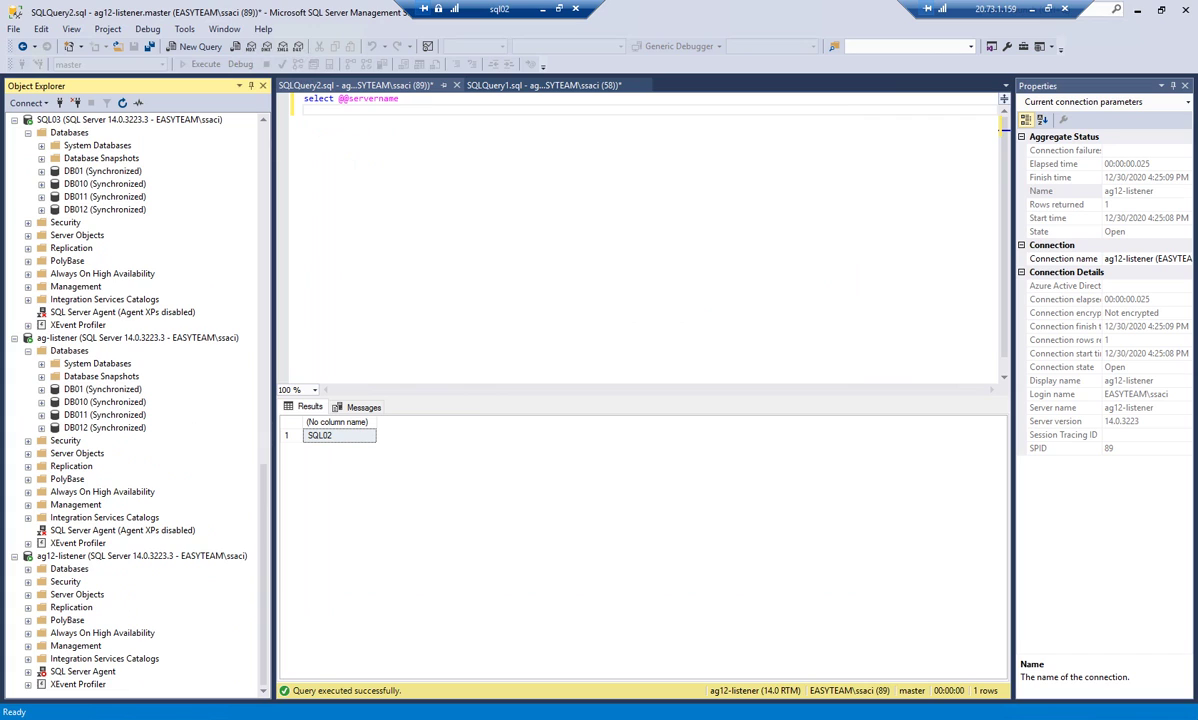
pyautogui.click(141, 556)
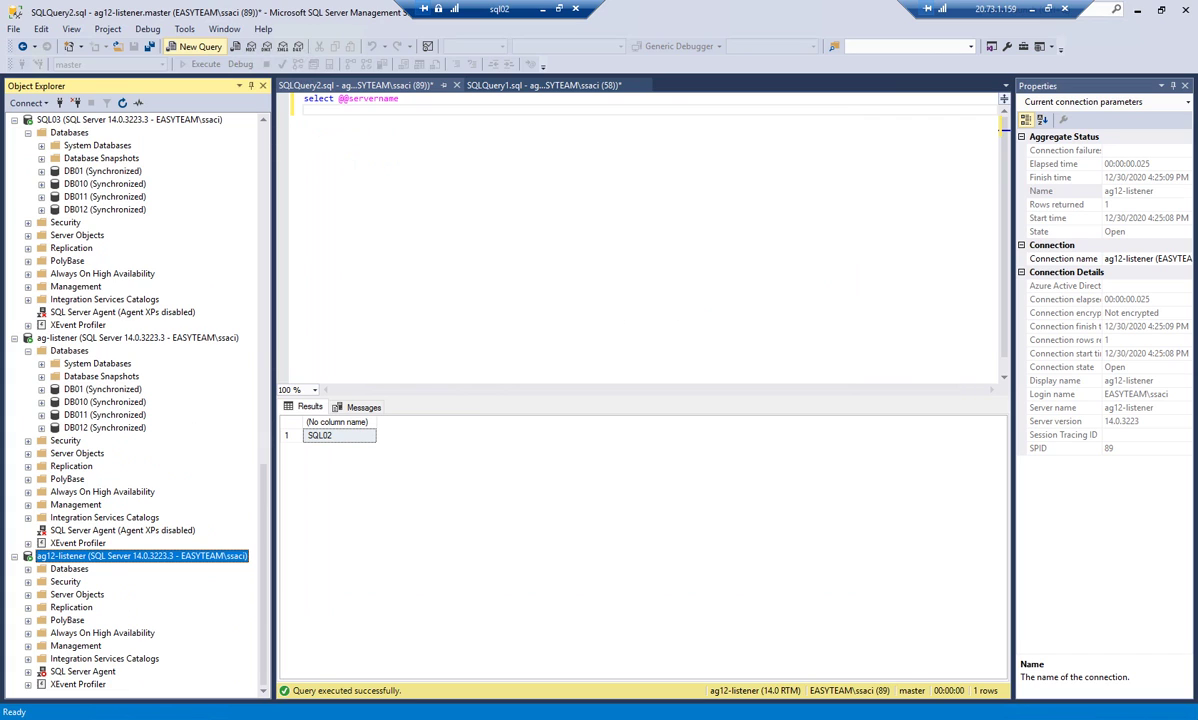
pyautogui.click(411, 130)
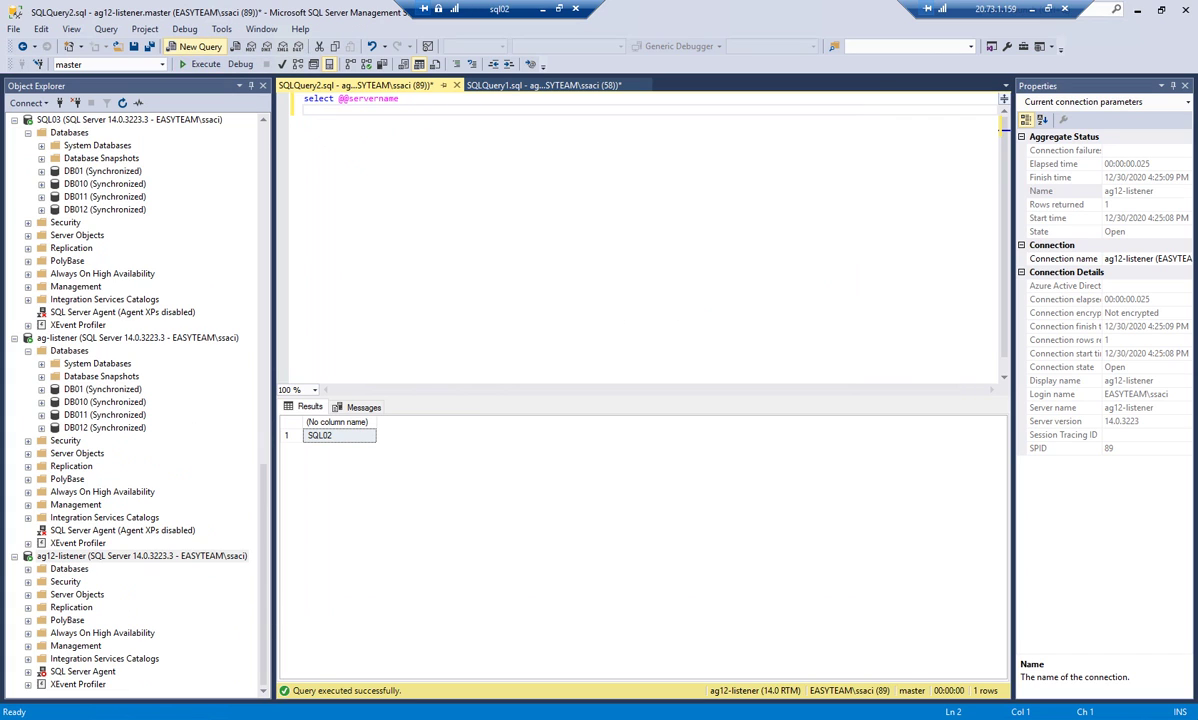
pyautogui.click(205, 64)
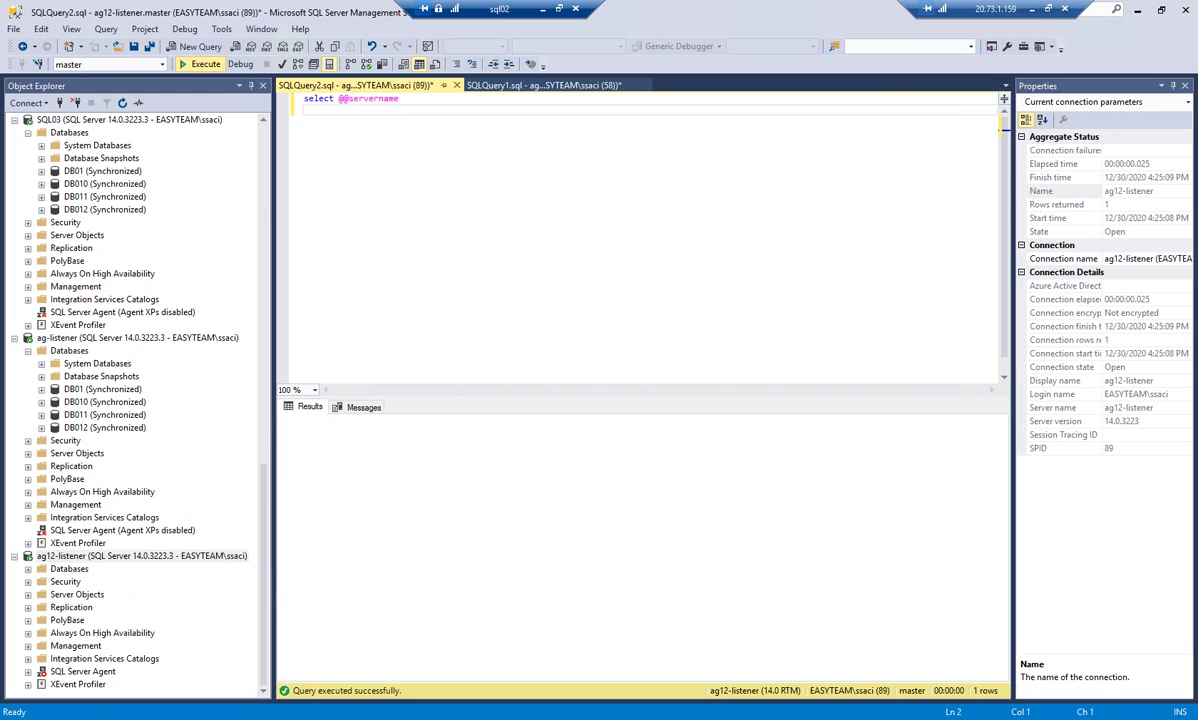
pyautogui.press('F5')
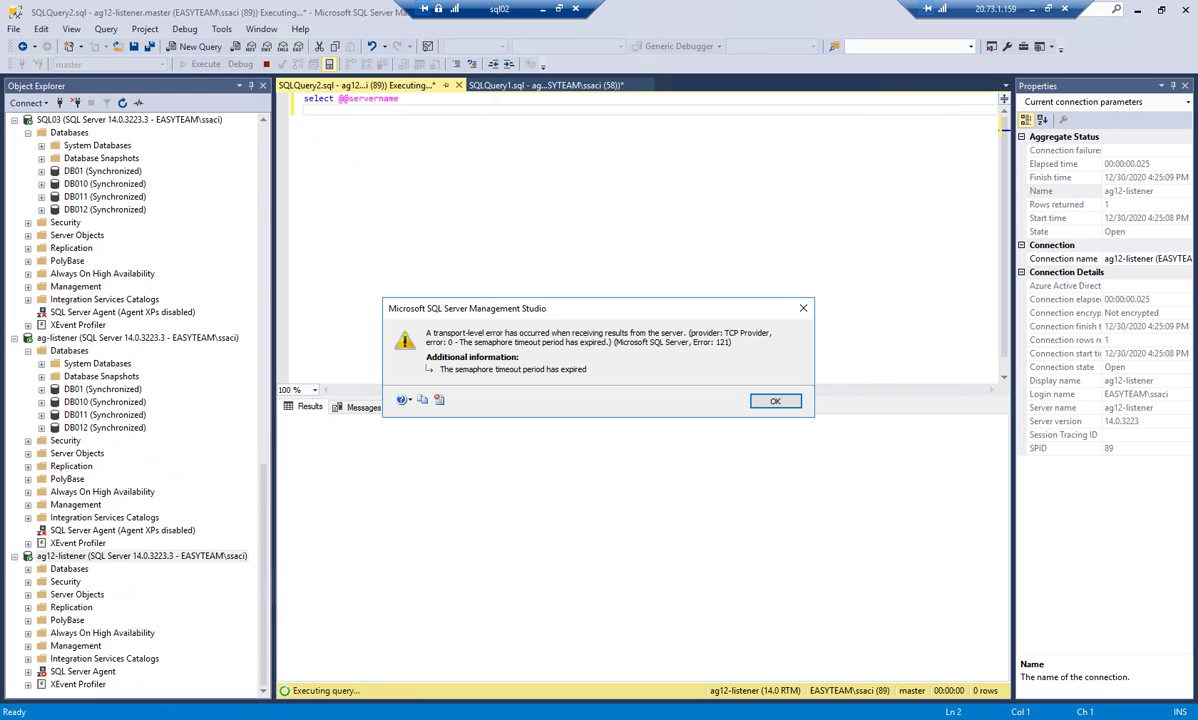
pyautogui.press('Return')
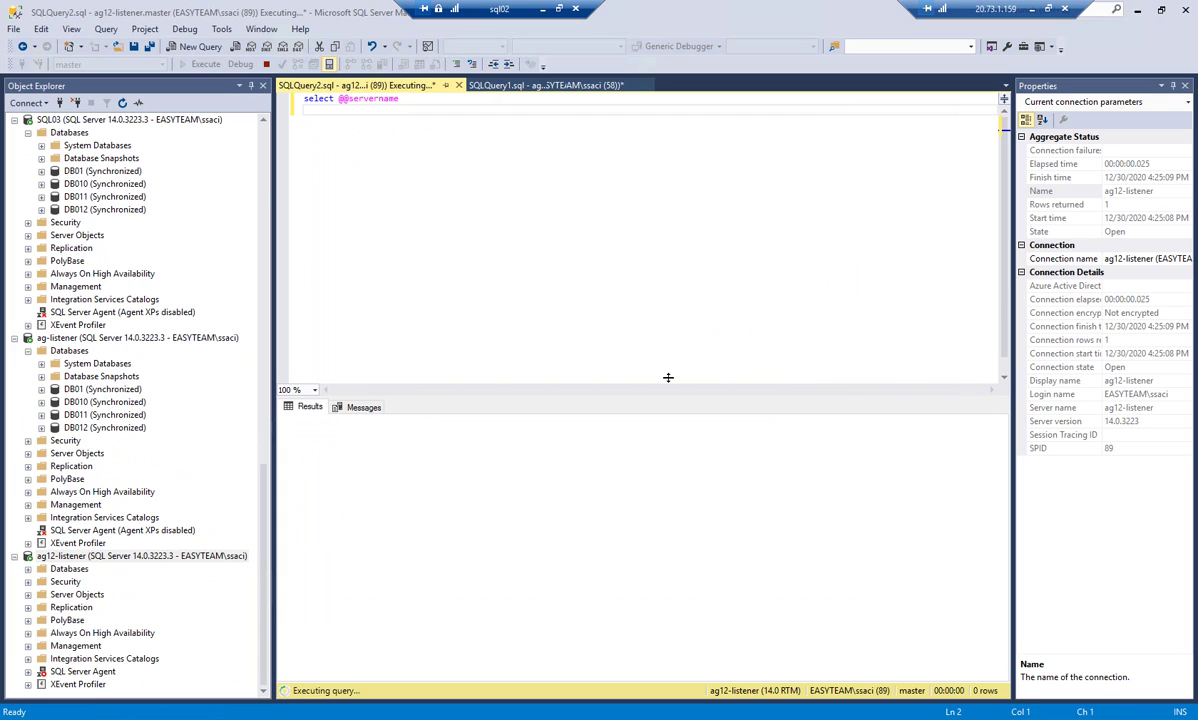
pyautogui.click(141, 556)
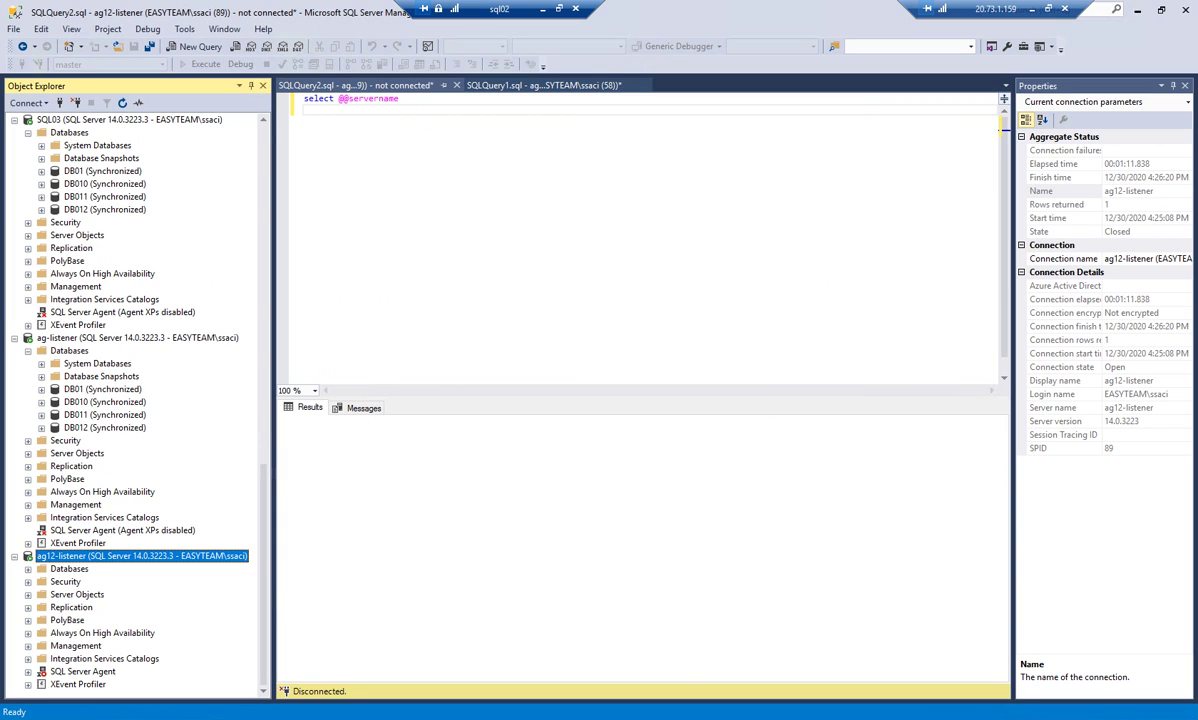
pyautogui.click(123, 103)
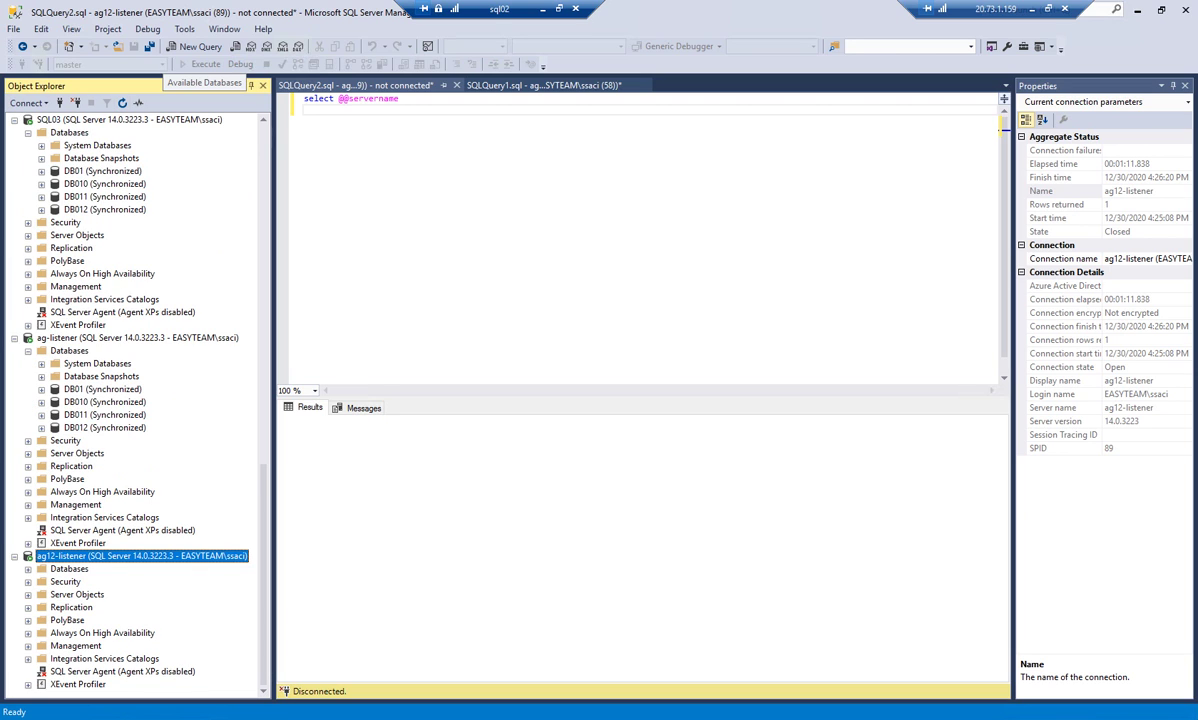
pyautogui.click(195, 47)
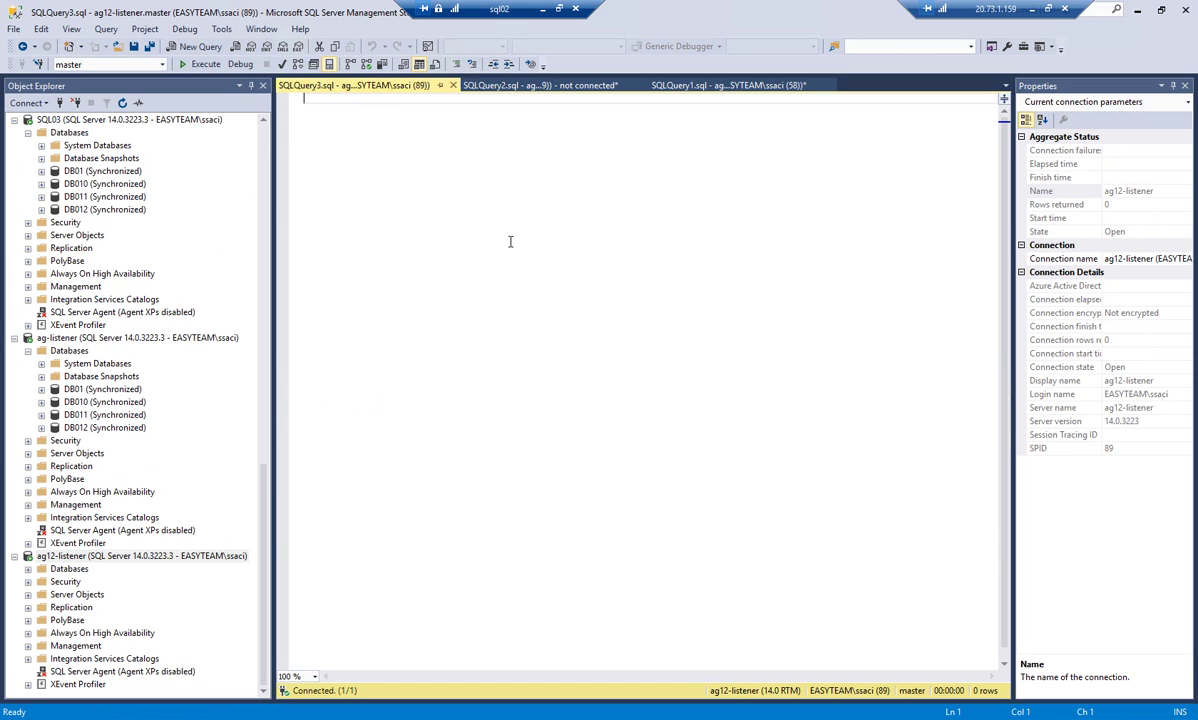
pyautogui.write('select @@server')
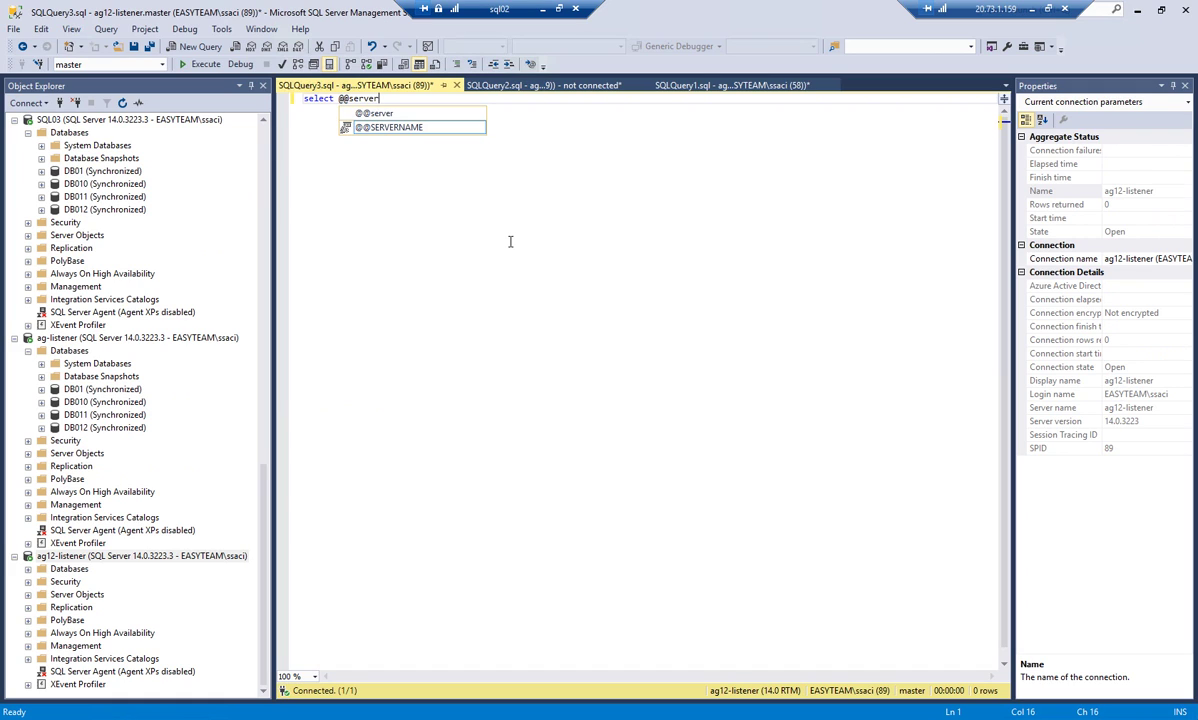
pyautogui.write('name')
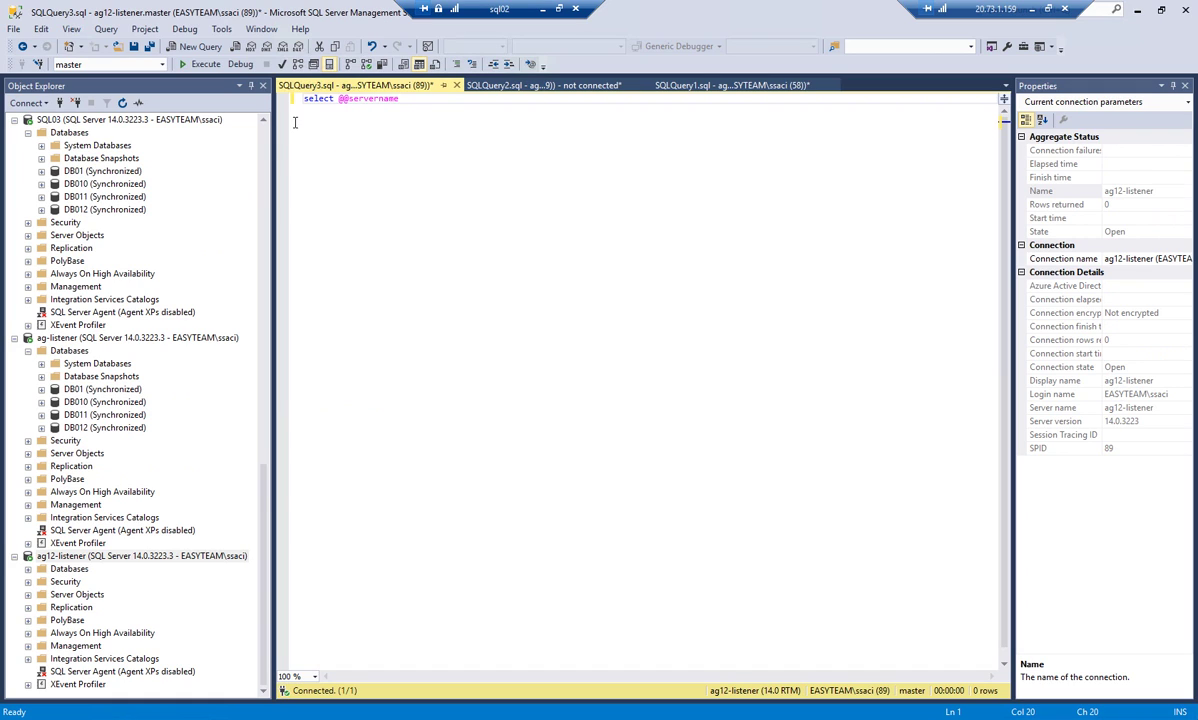
pyautogui.press('F5')
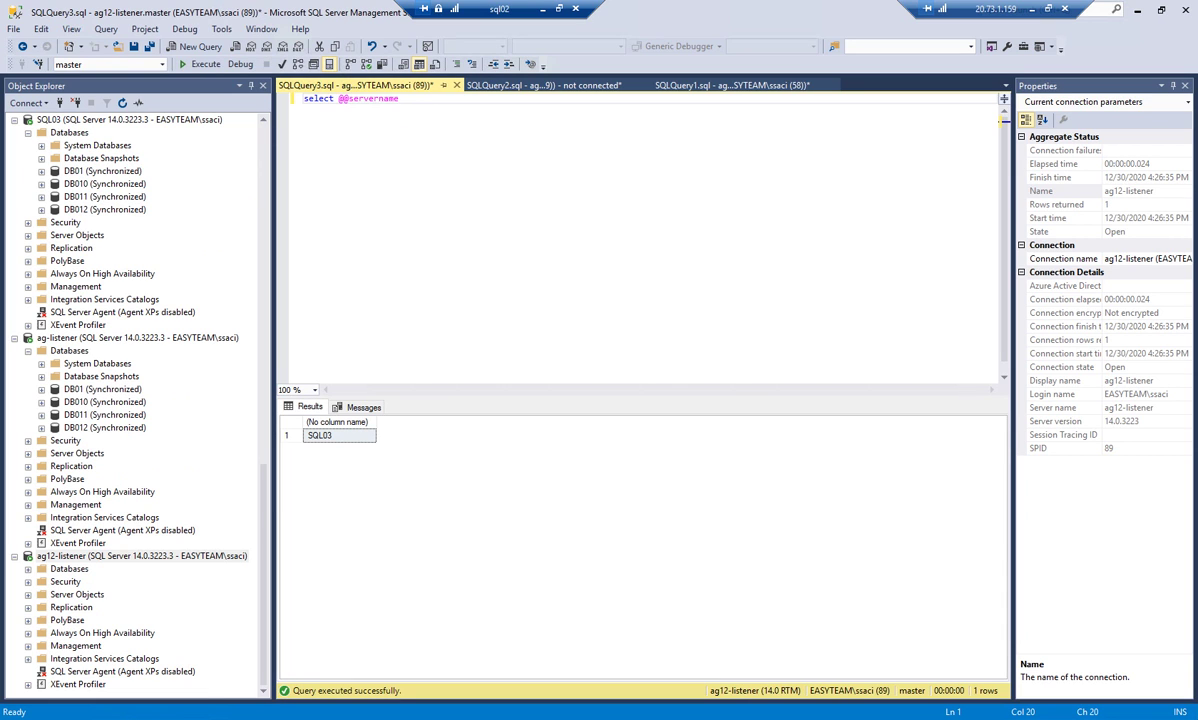
pyautogui.click(339, 436)
# - Switch to the Azure portal and delete the stopped virtual machine SQL01
pyautogui.hotkey('alt', 'Tab')
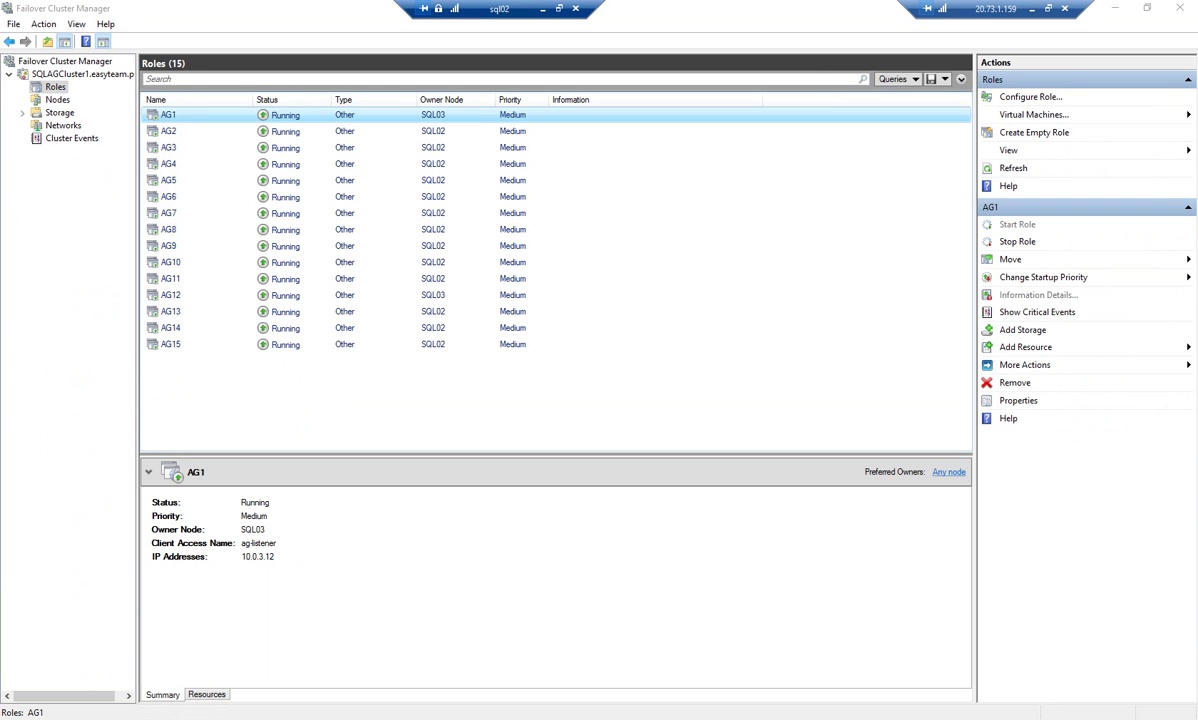
pyautogui.hotkey('alt', 'Tab')
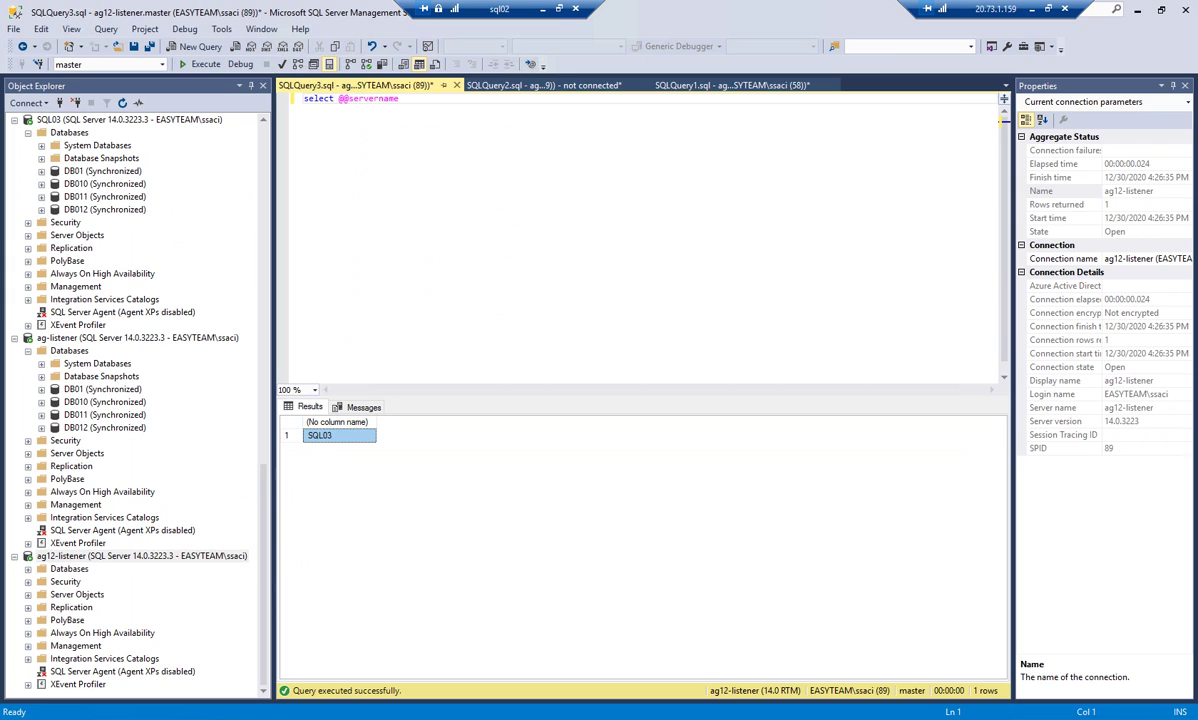
pyautogui.hotkey('alt', 'Tab')
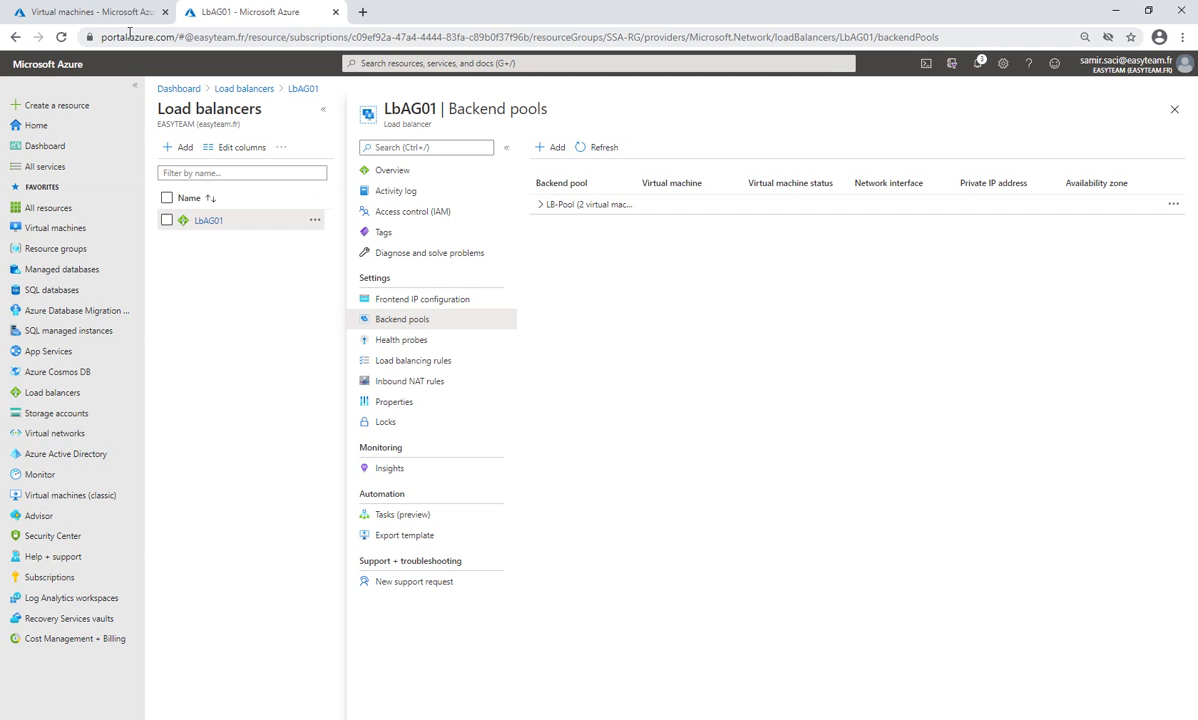
pyautogui.click(95, 12)
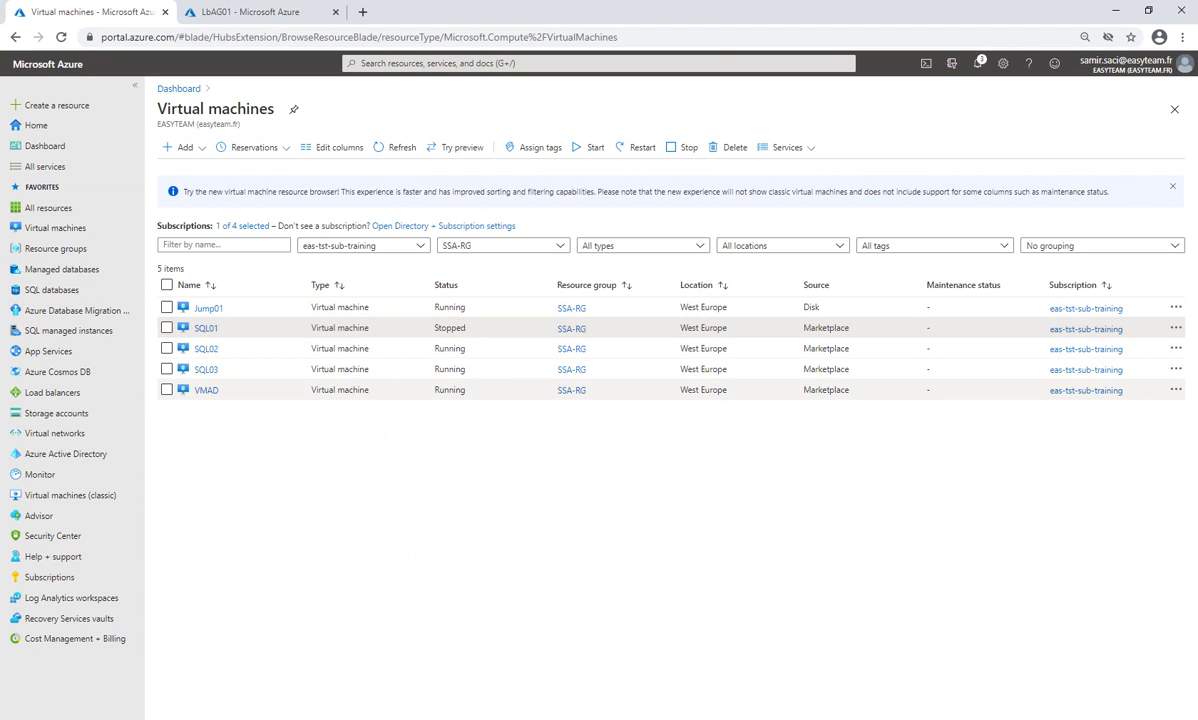
pyautogui.click(167, 328)
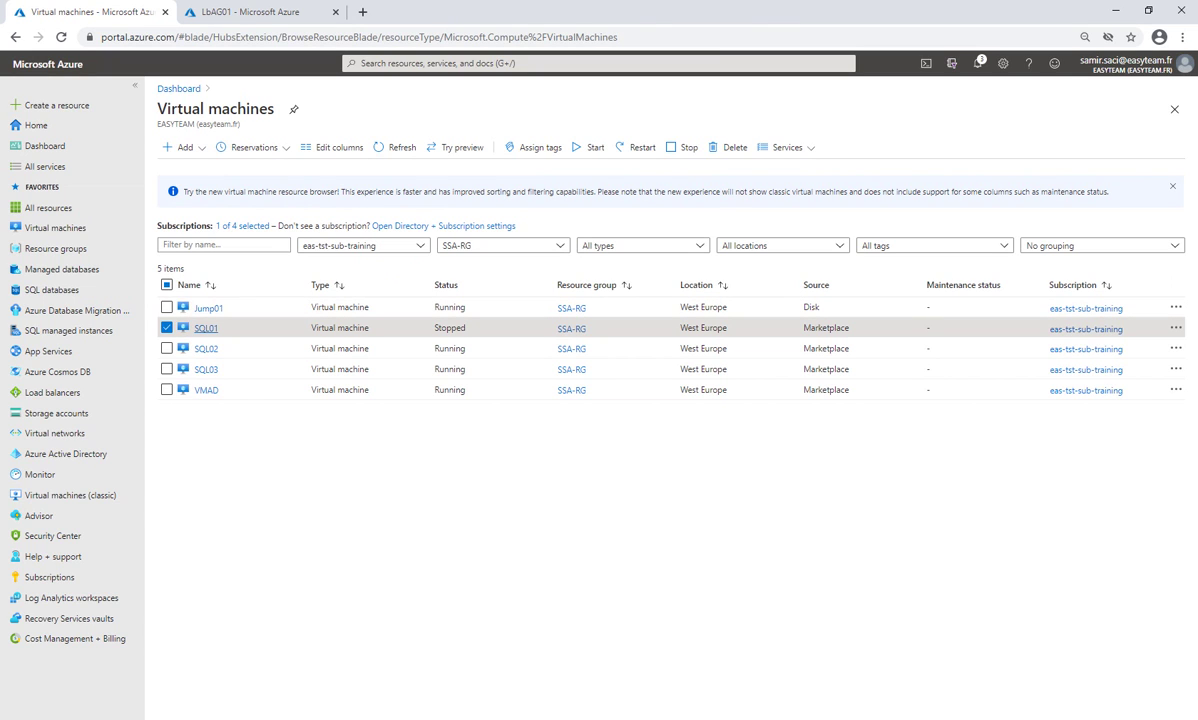
pyautogui.click(205, 328)
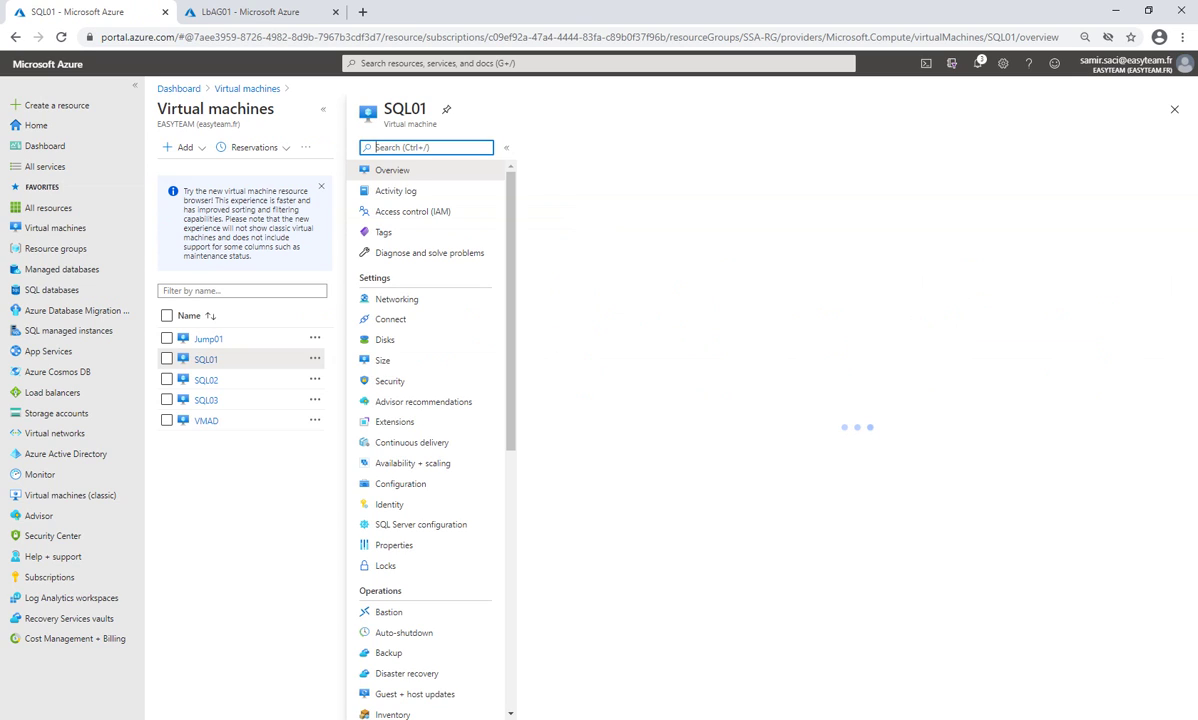
pyautogui.click(803, 147)
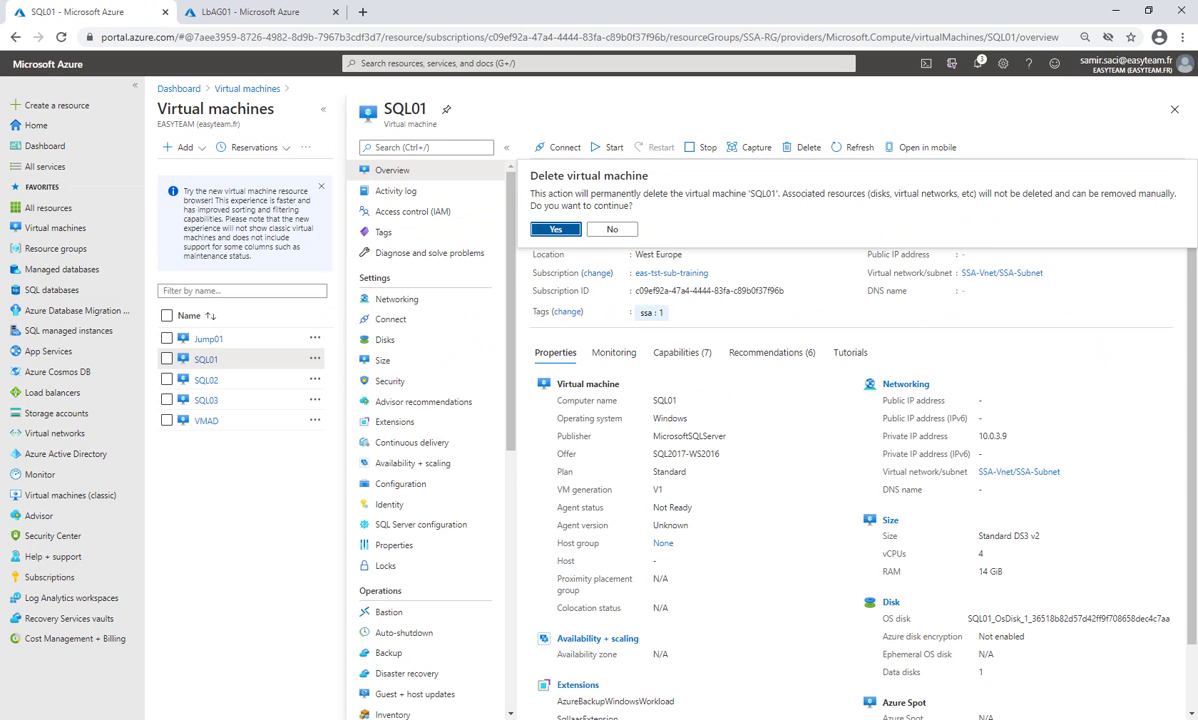
pyautogui.click(556, 229)
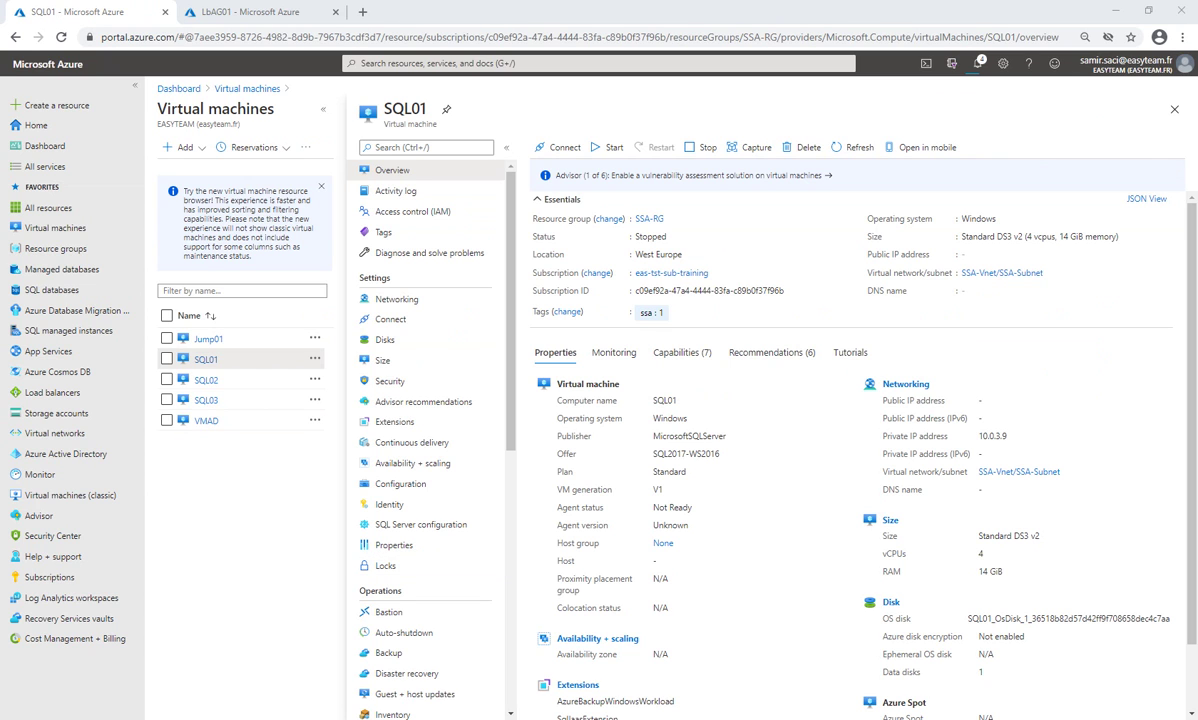
pyautogui.moveTo(0, 60); pyautogui.dragTo(0, 295)
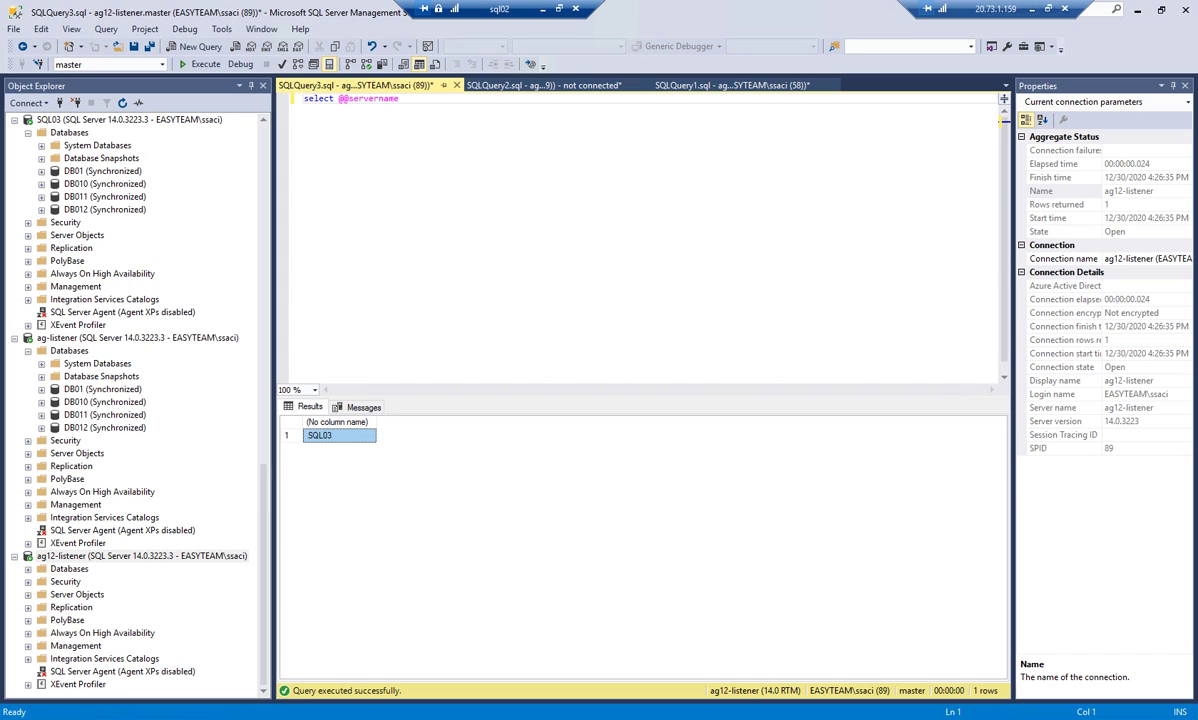
pyautogui.click(129, 120)
pyautogui.click(97, 146)
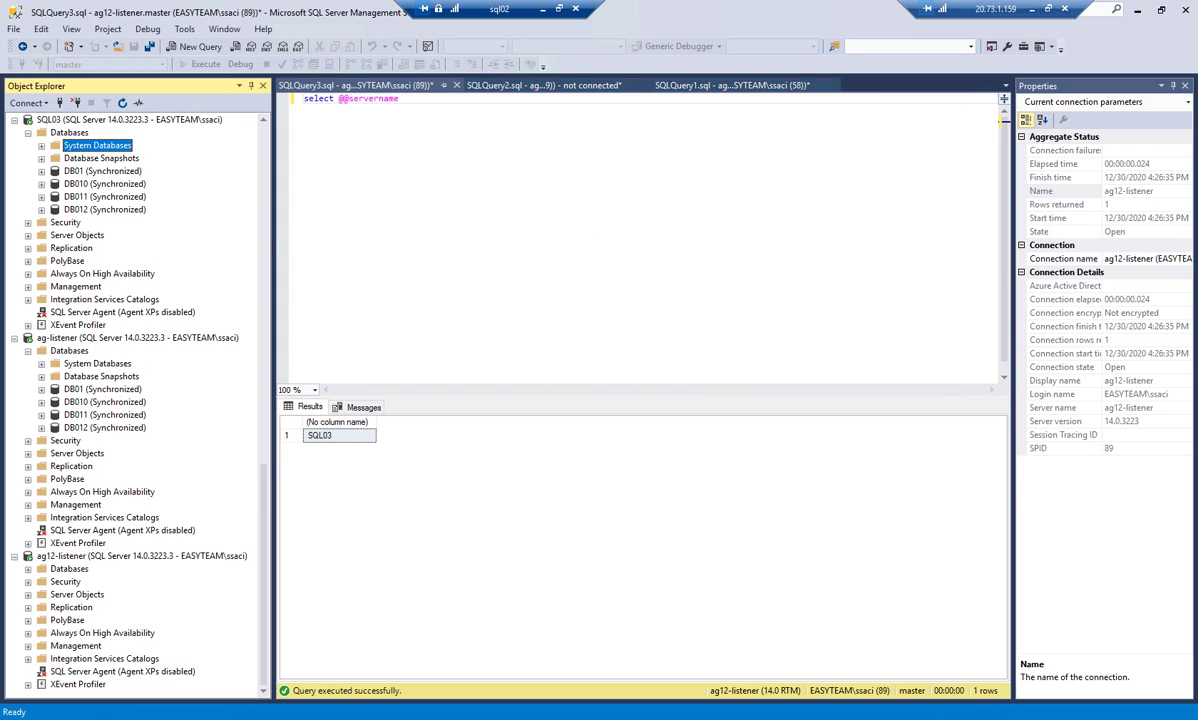
pyautogui.press('Down')
pyautogui.press('Down')
pyautogui.press('Down')
pyautogui.click(129, 120)
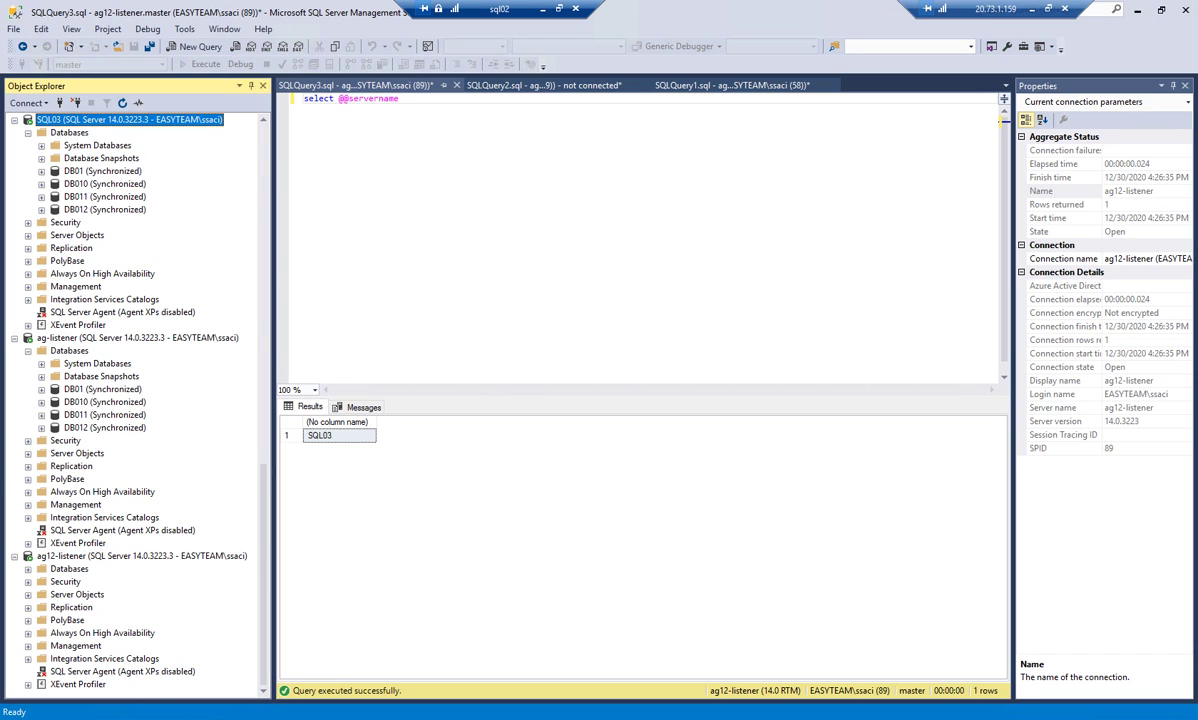
# - Refresh the SQL02 server connection in Object Explorer
pyautogui.scroll(4, 135, 400)
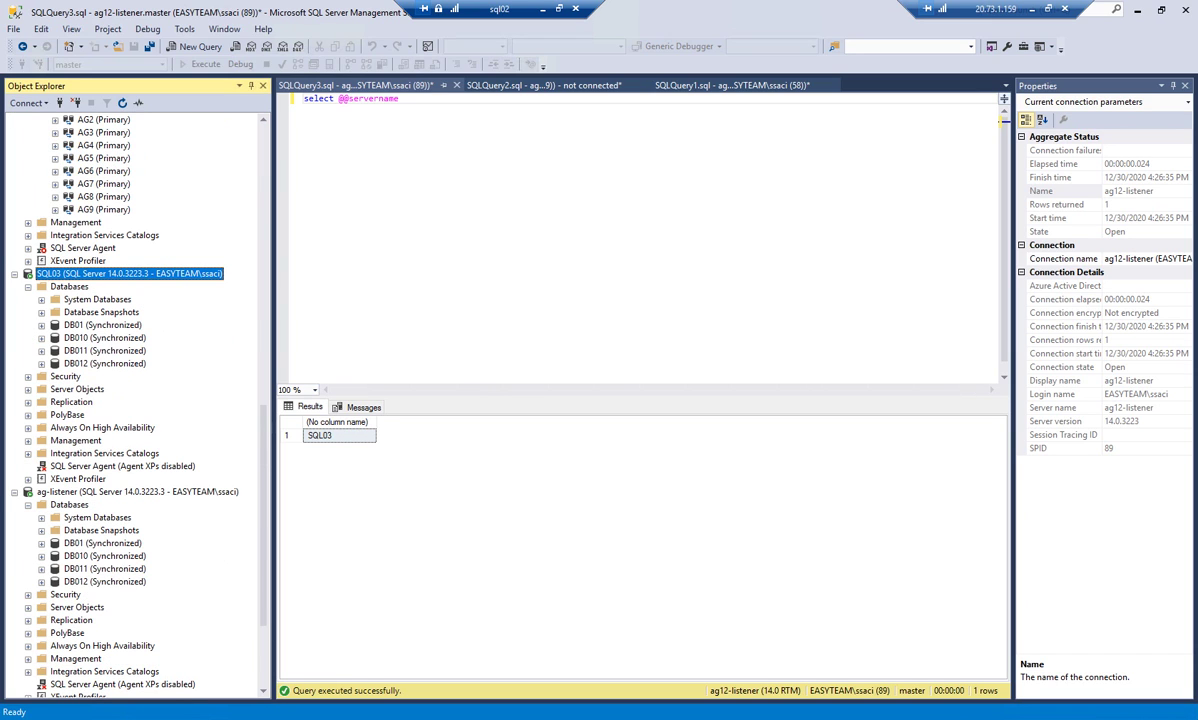
pyautogui.scroll(15, 135, 400)
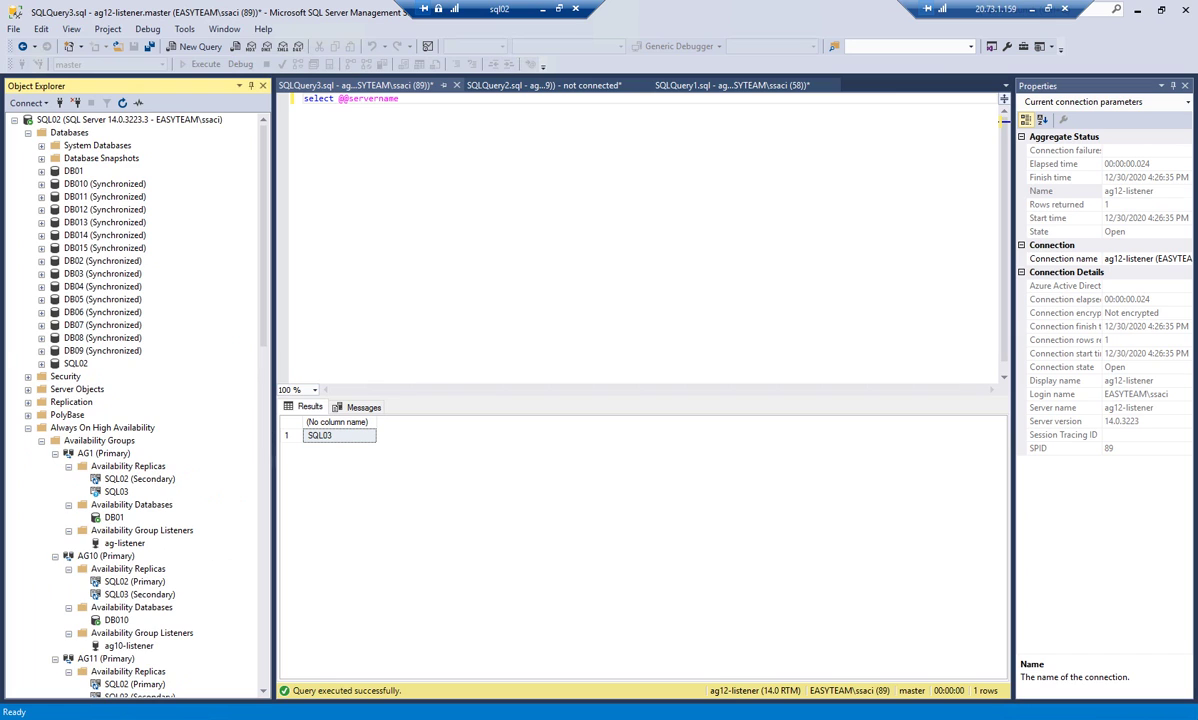
pyautogui.click(125, 120)
pyautogui.click(122, 103)
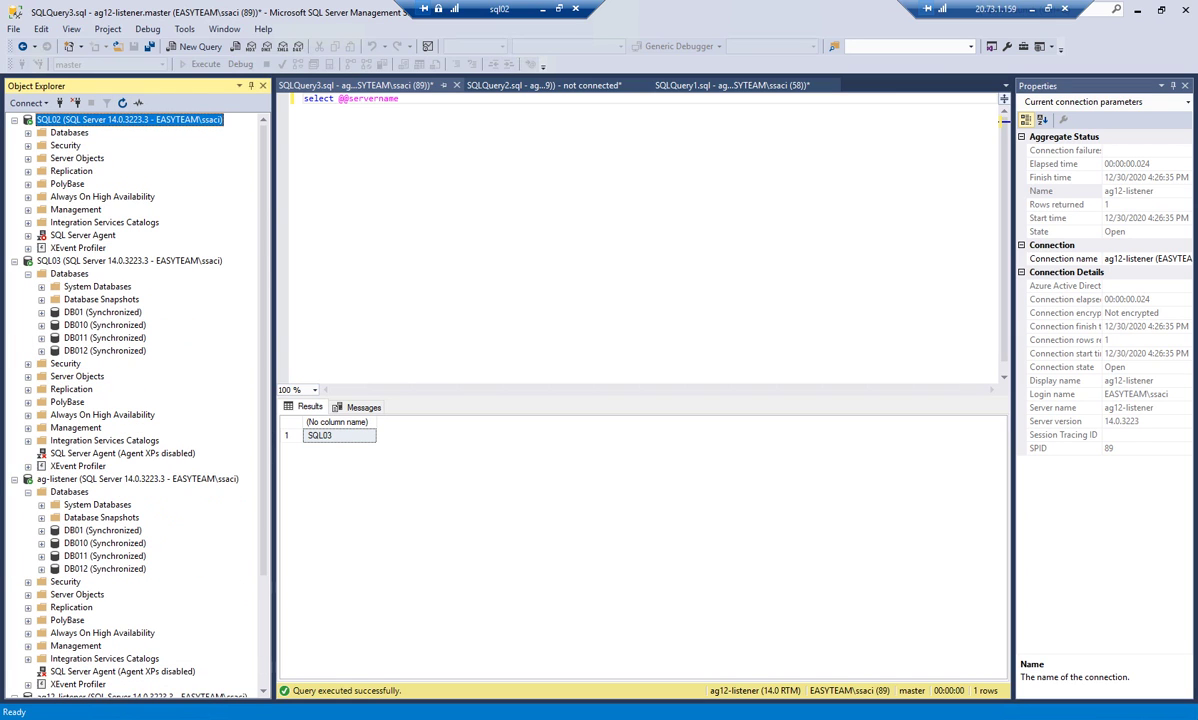